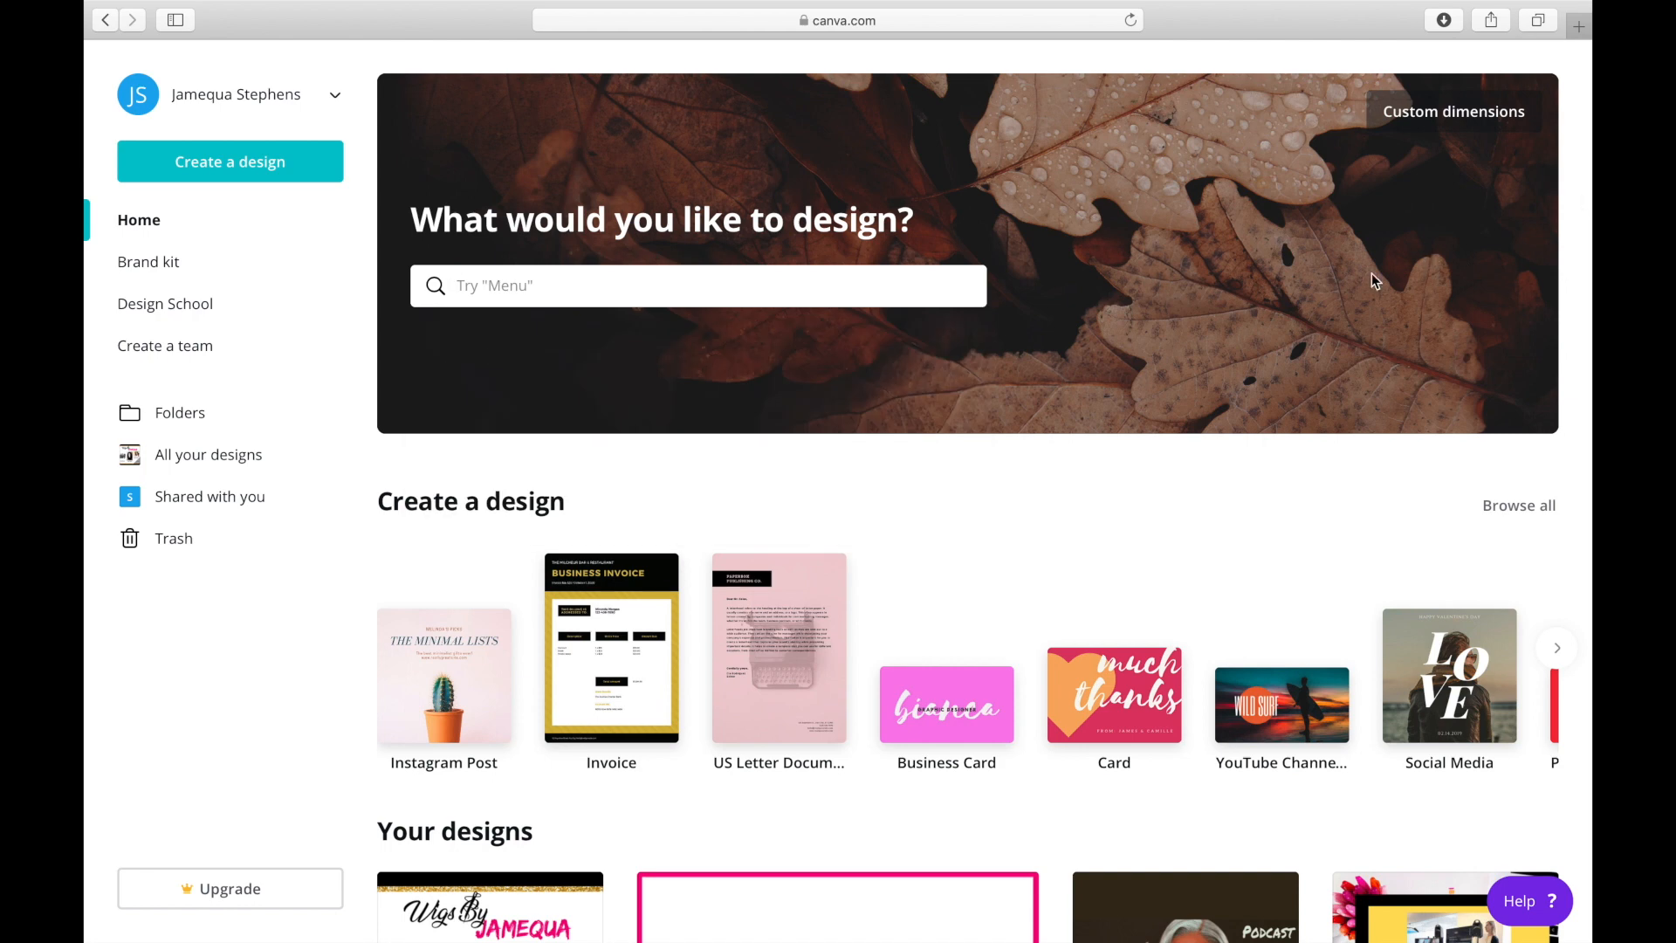
# Open the downloaded file certificate of (1).png in Preview and examine the finished wig flyer full screen.
pyautogui.moveTo(1517, 908)
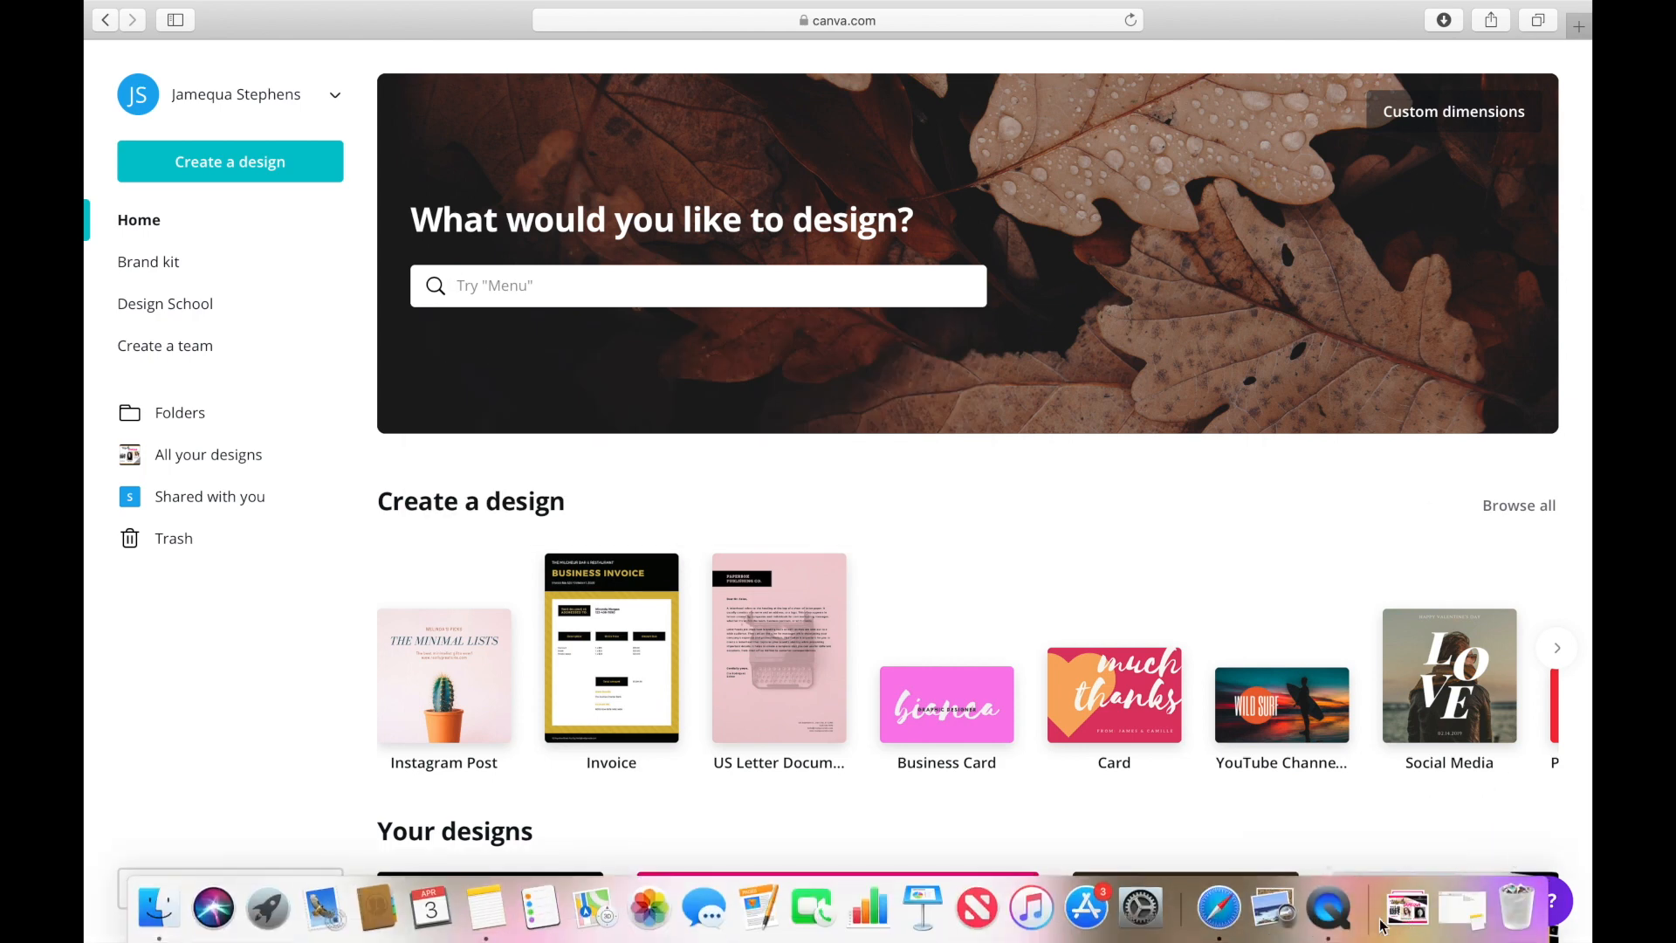
pyautogui.click(1420, 913)
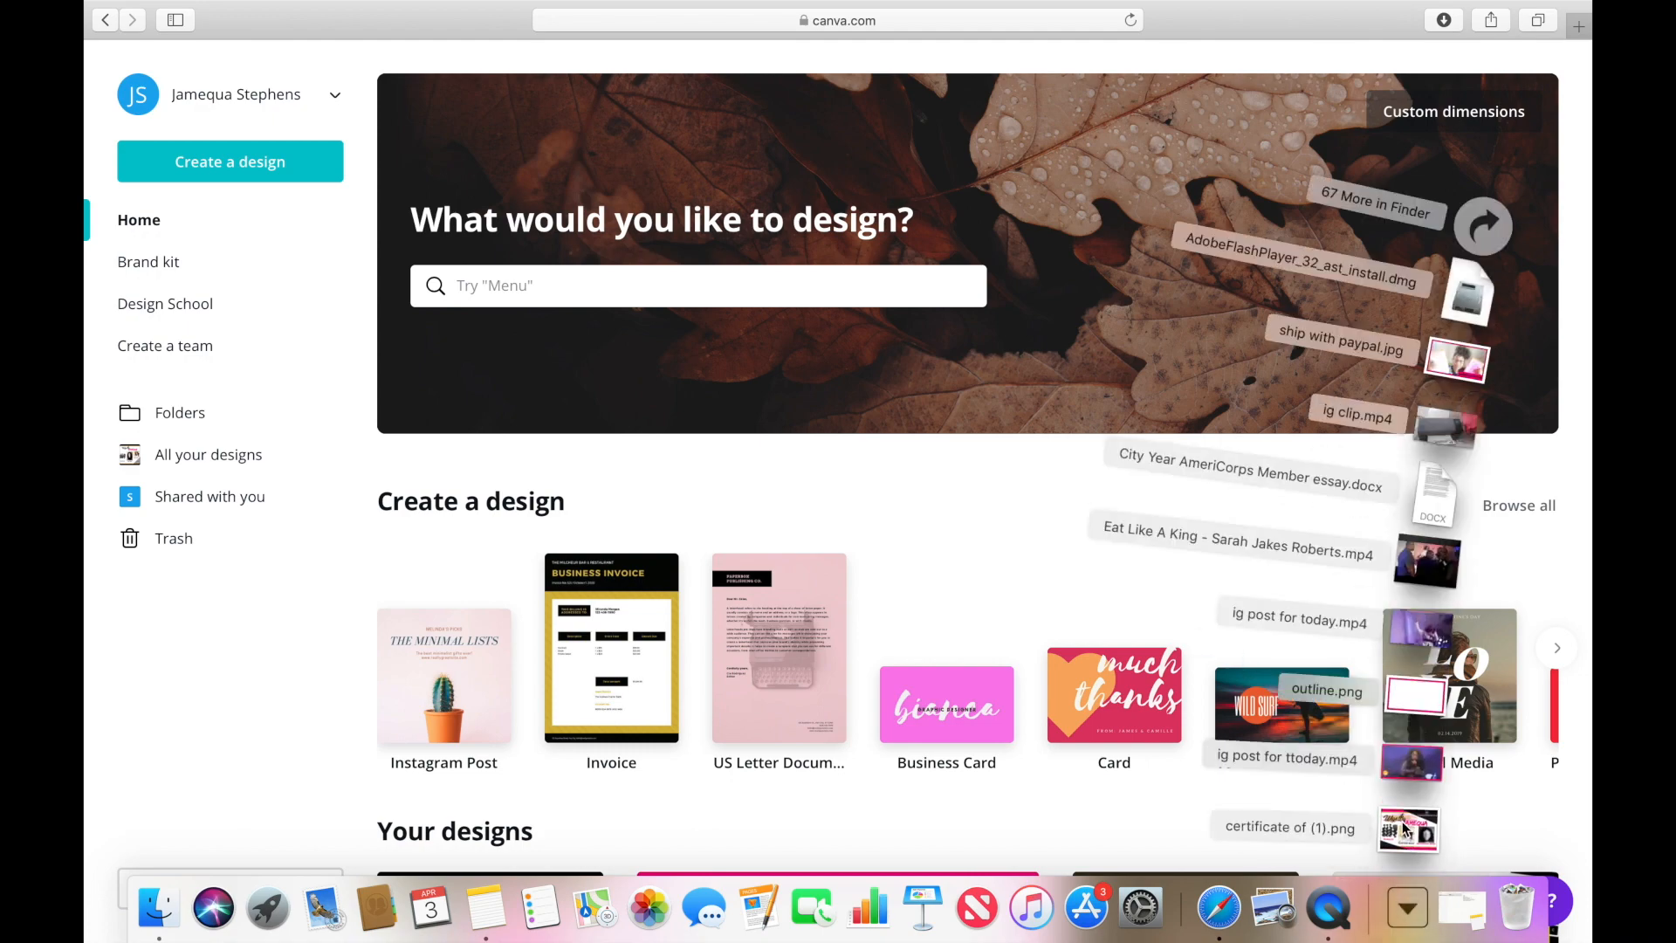
pyautogui.click(1402, 829)
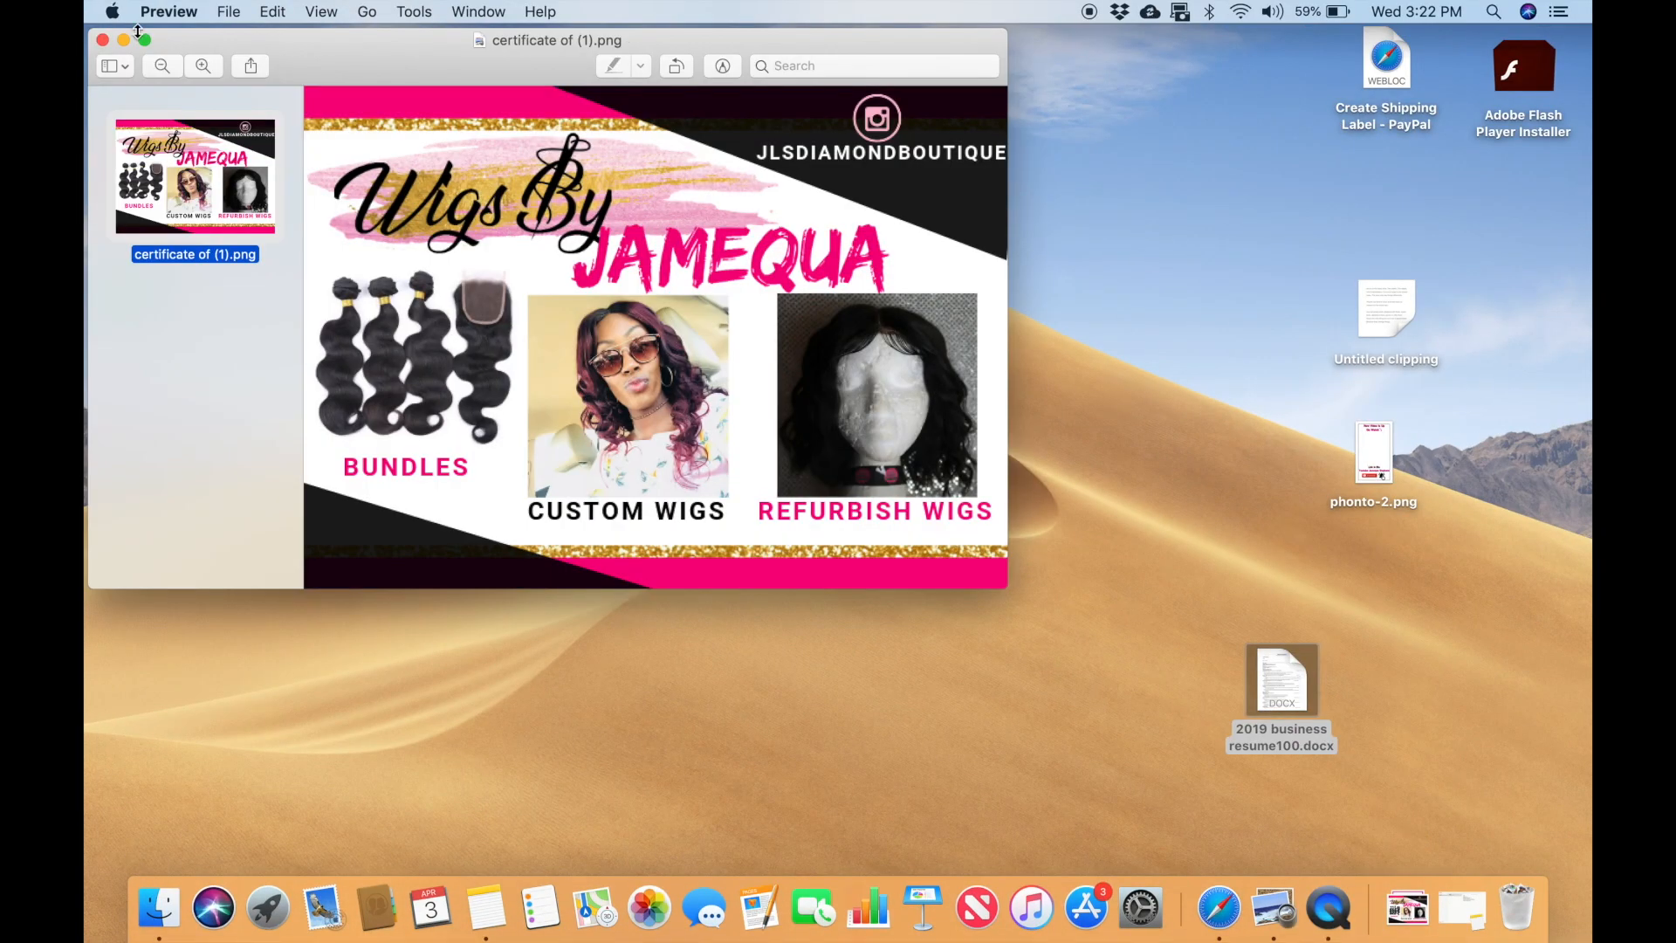
pyautogui.click(145, 41)
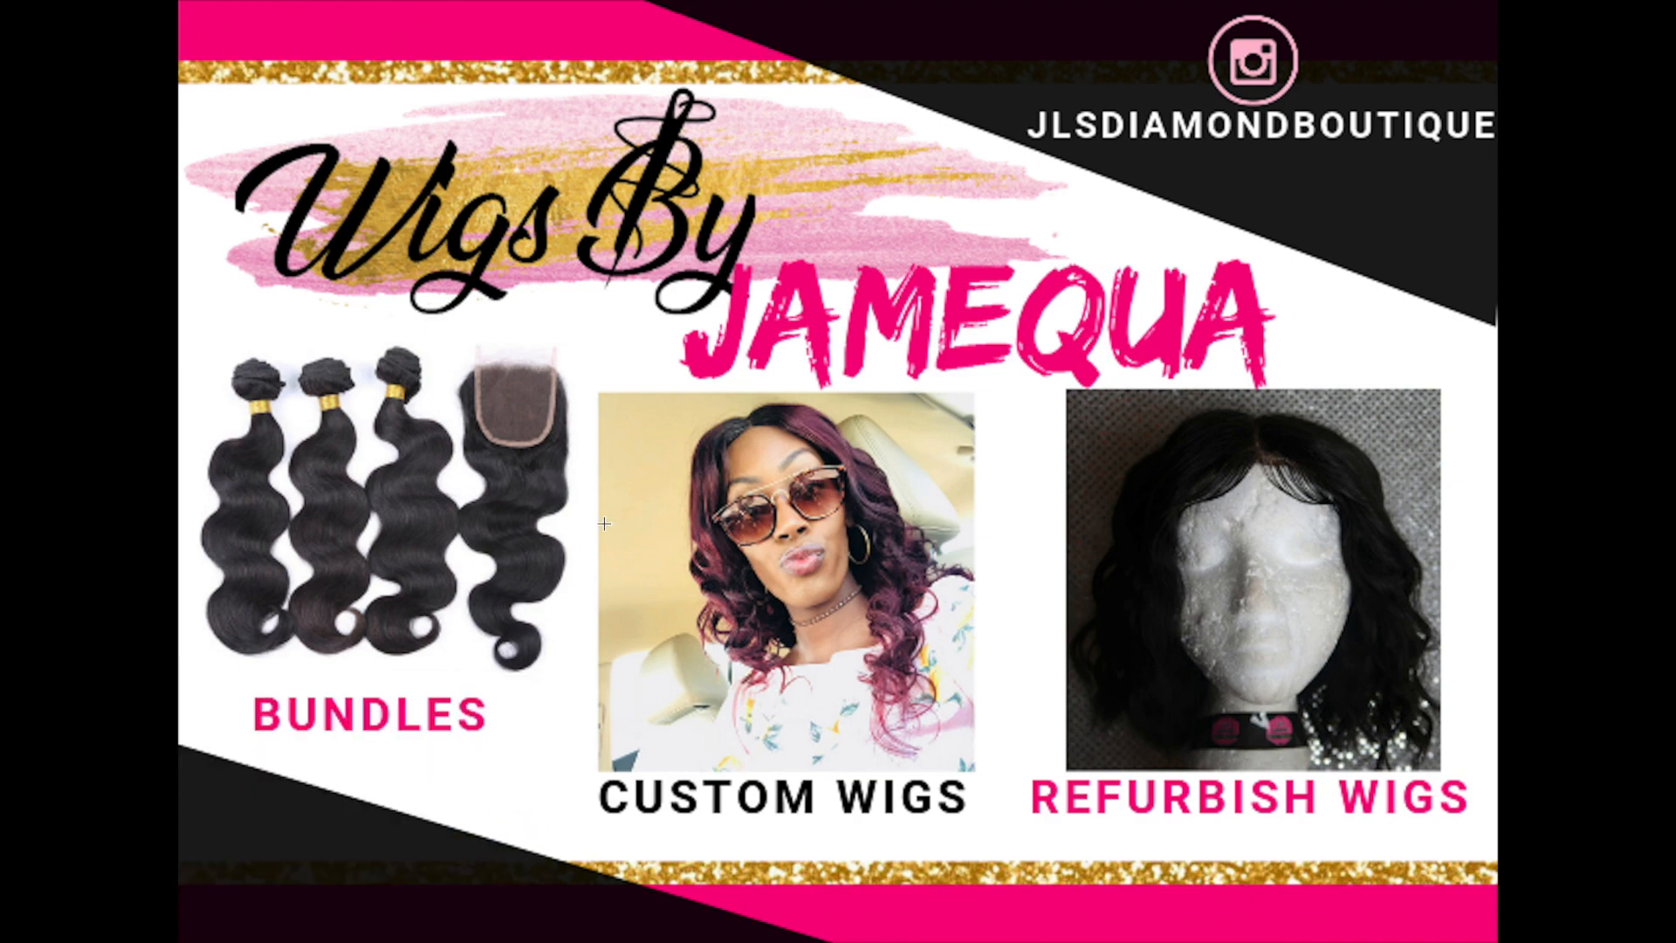
pyautogui.moveTo(140, 13)
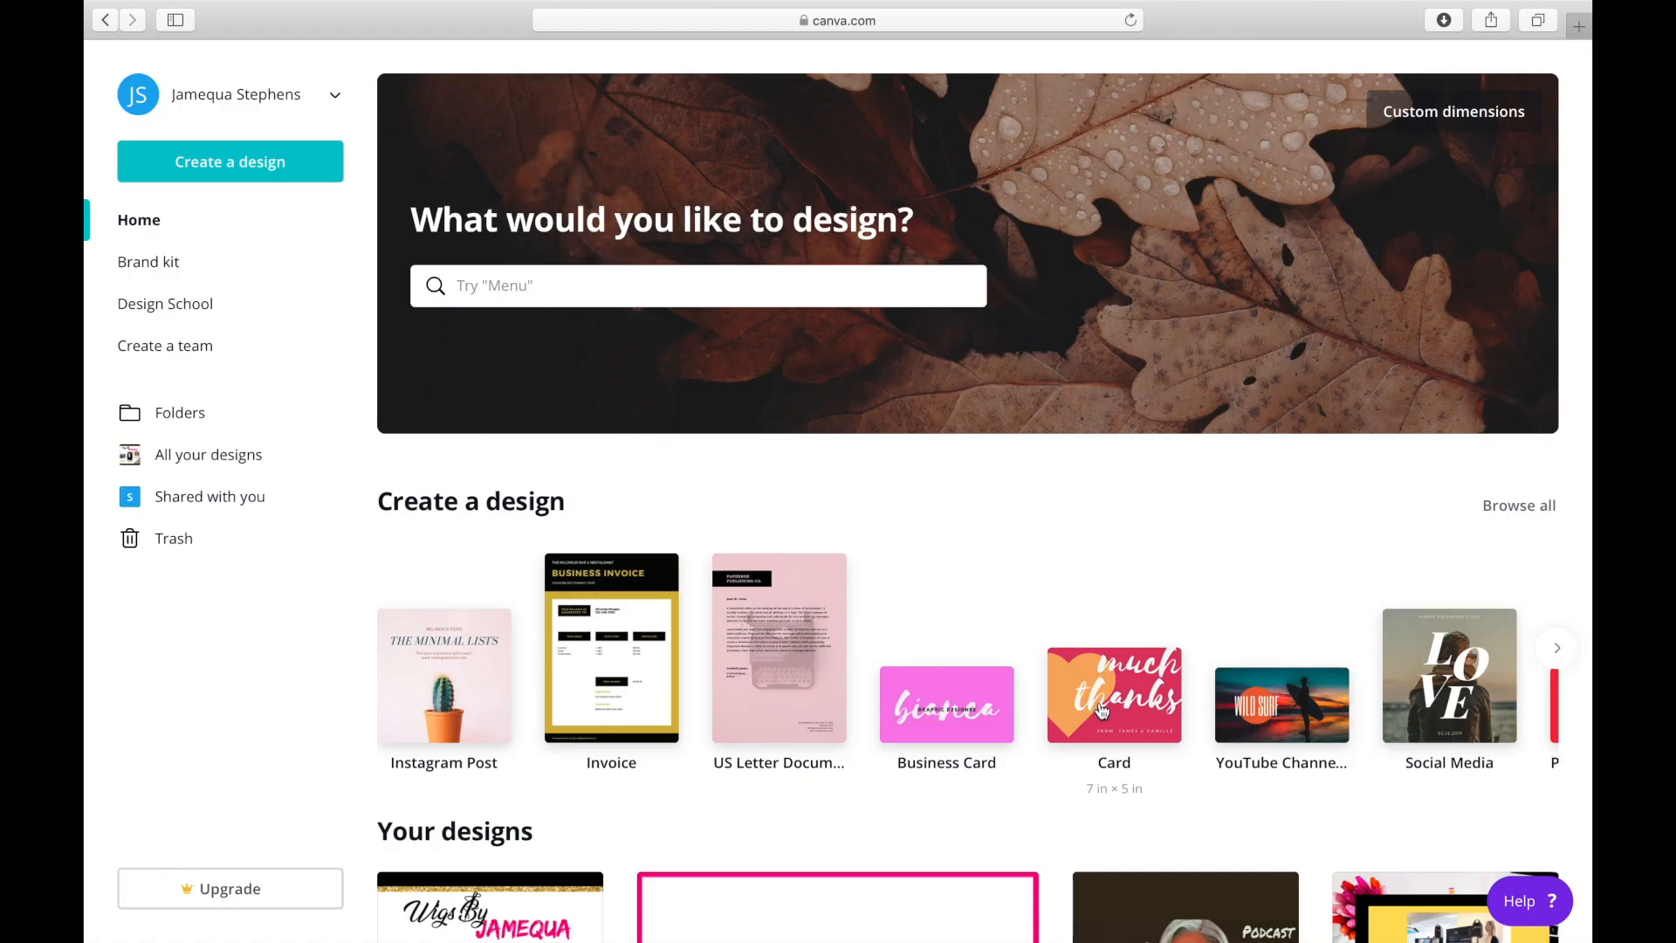
# Create a new blank Canva design with custom dimensions of 1280 × 720 px.
pyautogui.click(1434, 115)
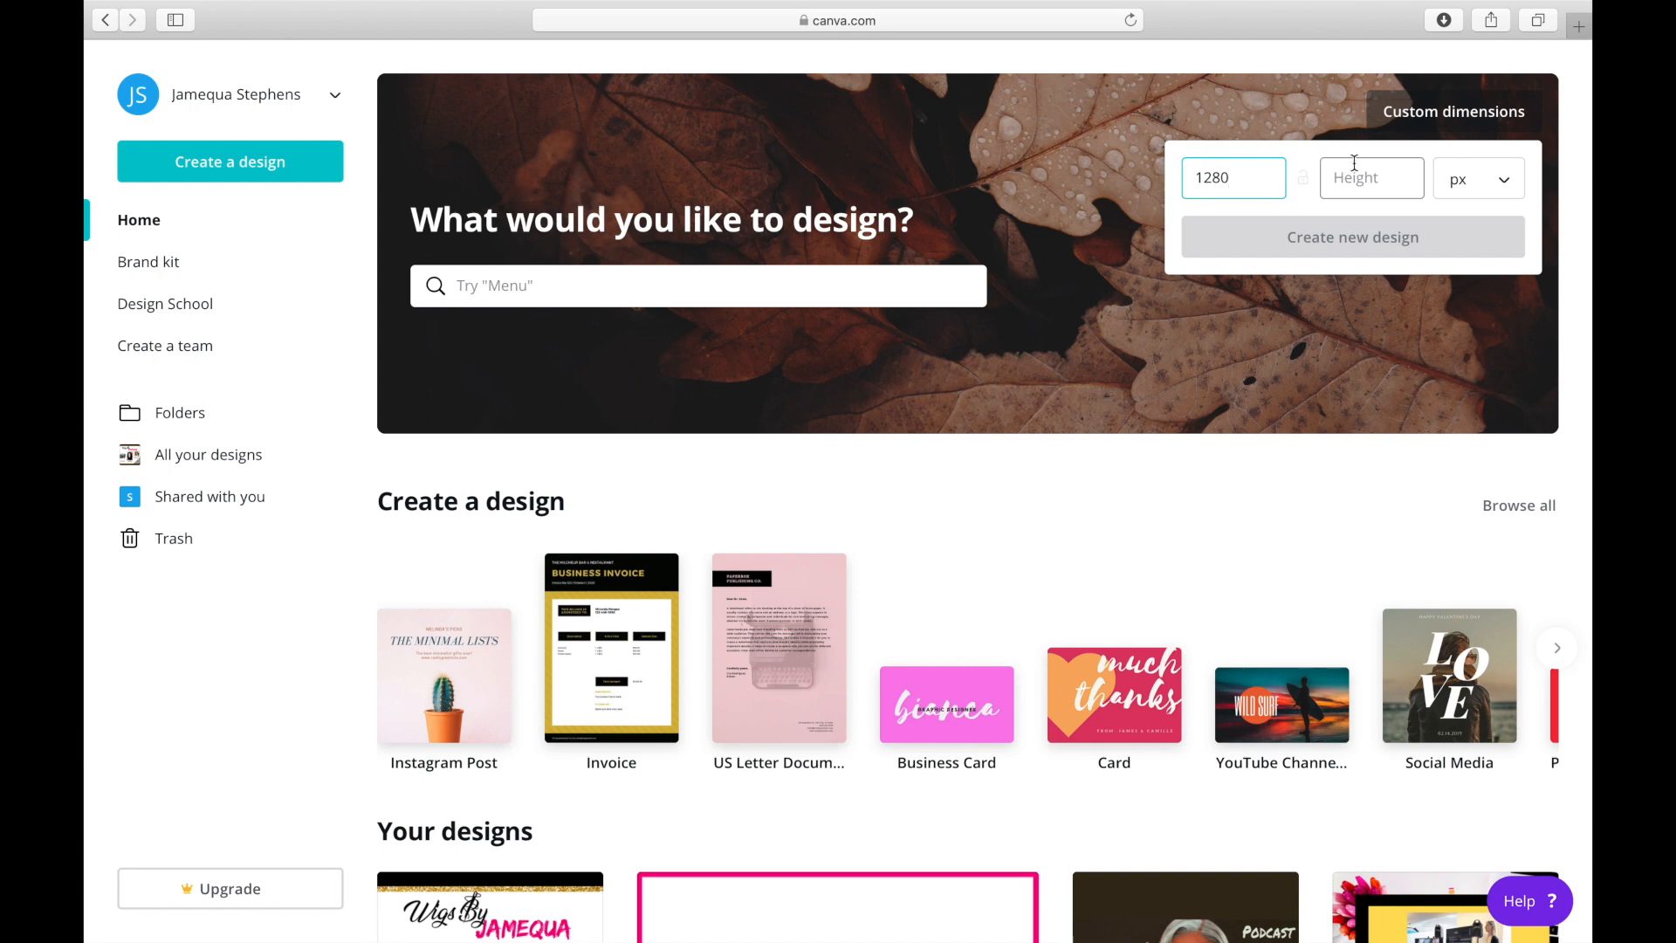
pyautogui.write('7')
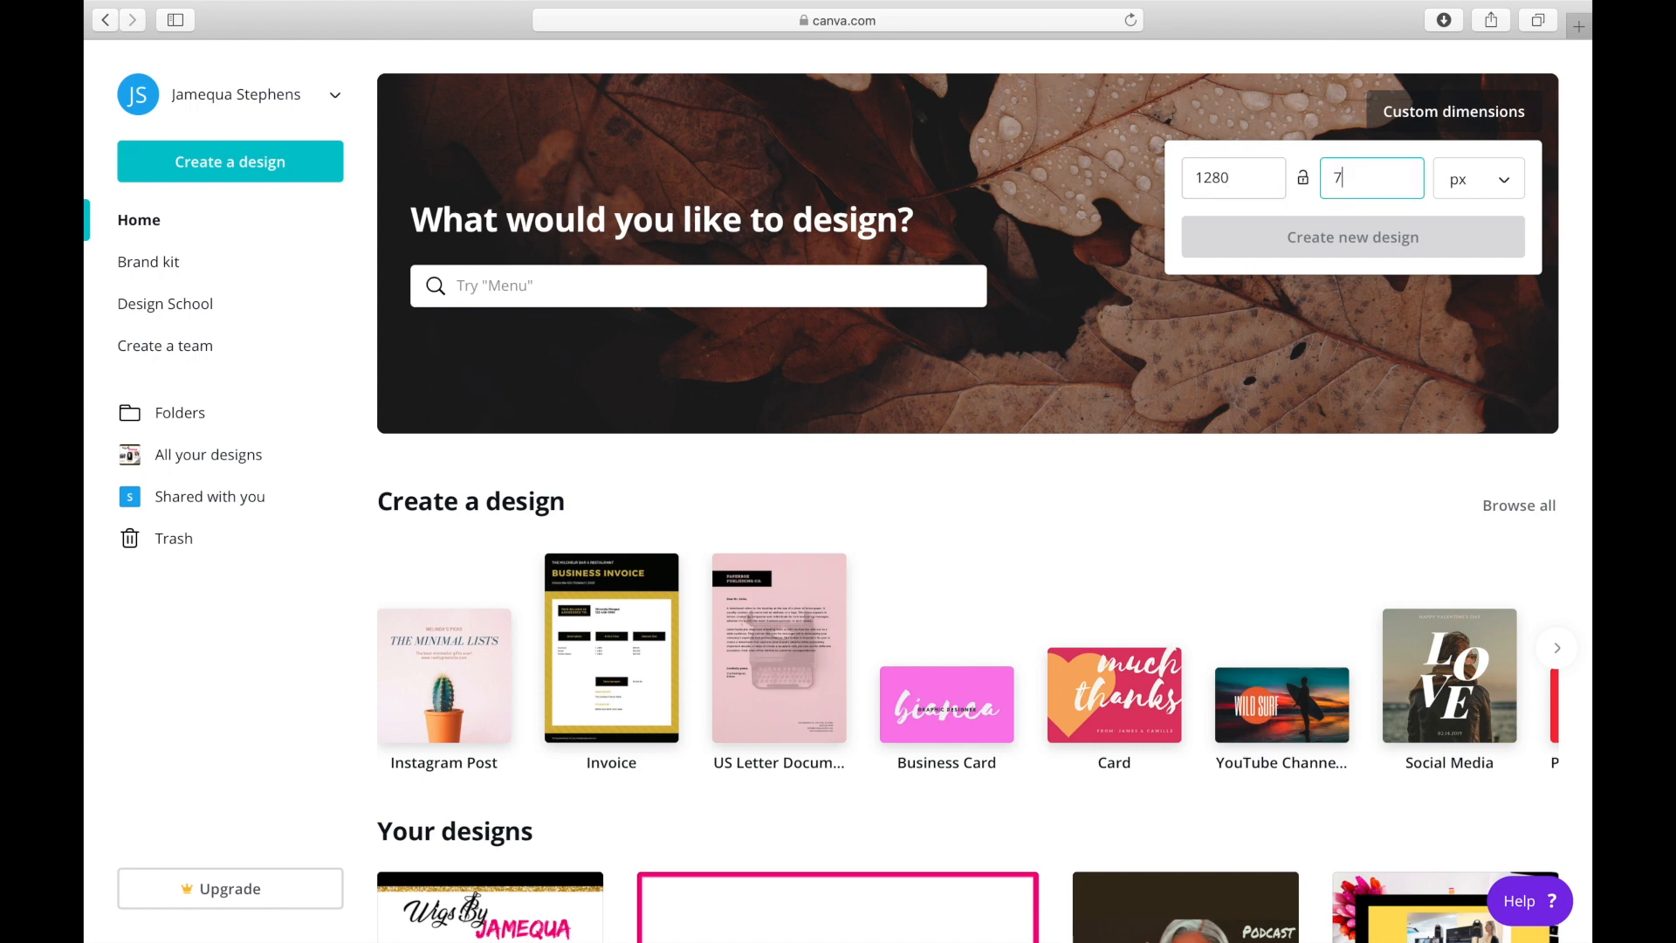
pyautogui.write('20')
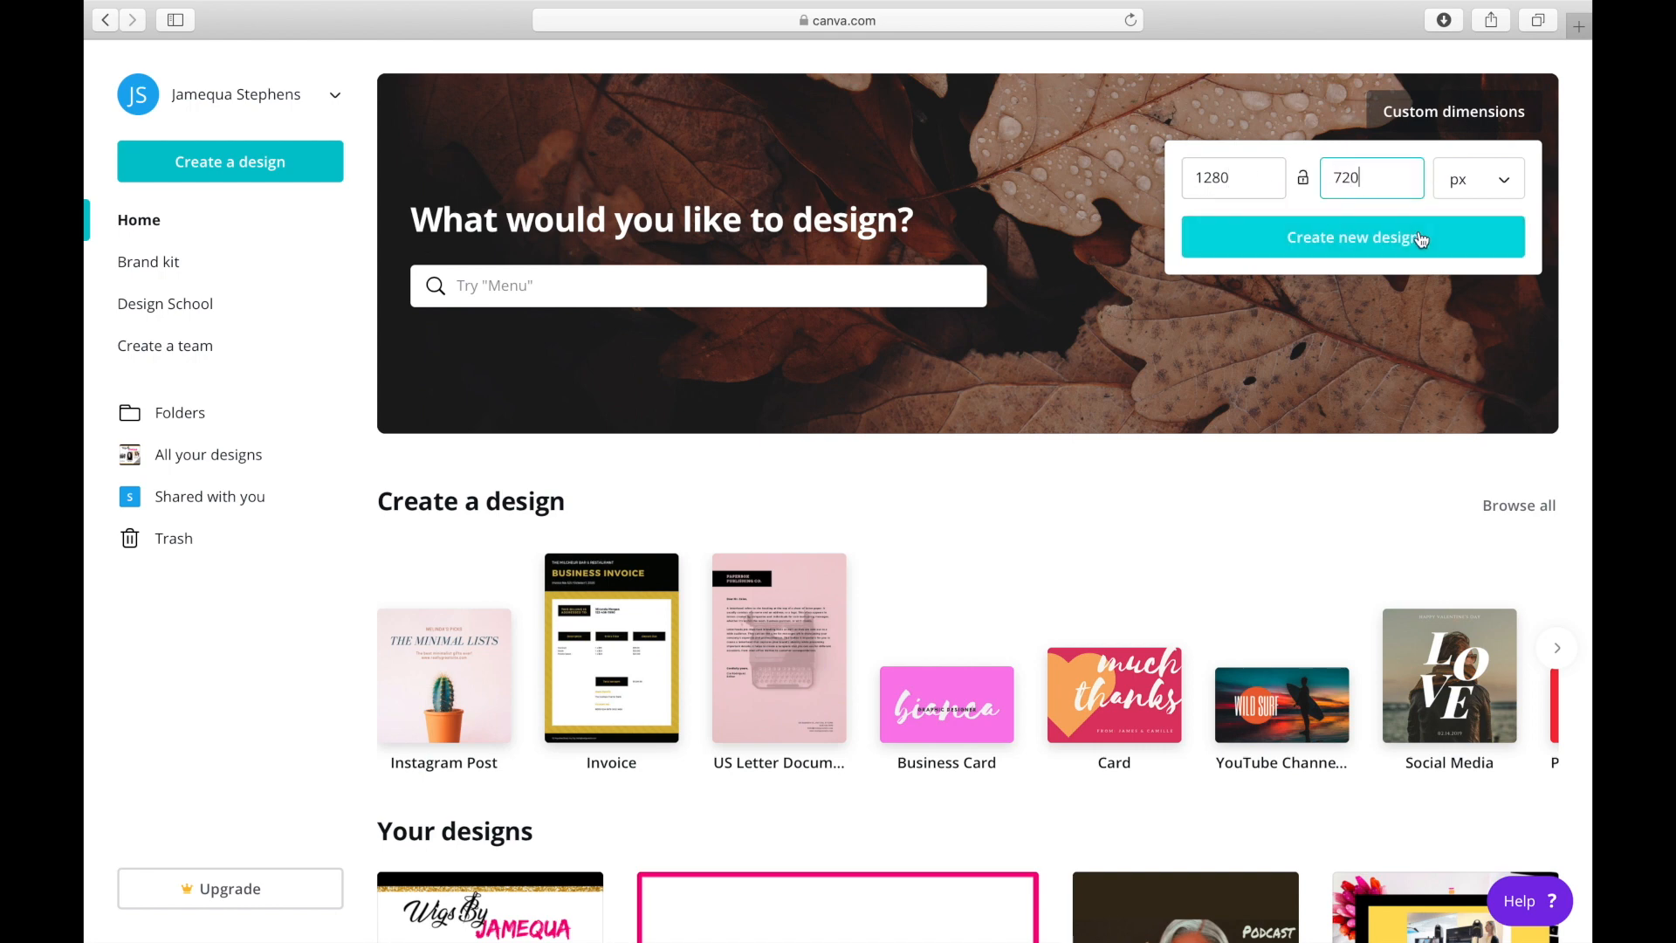
pyautogui.click(1420, 232)
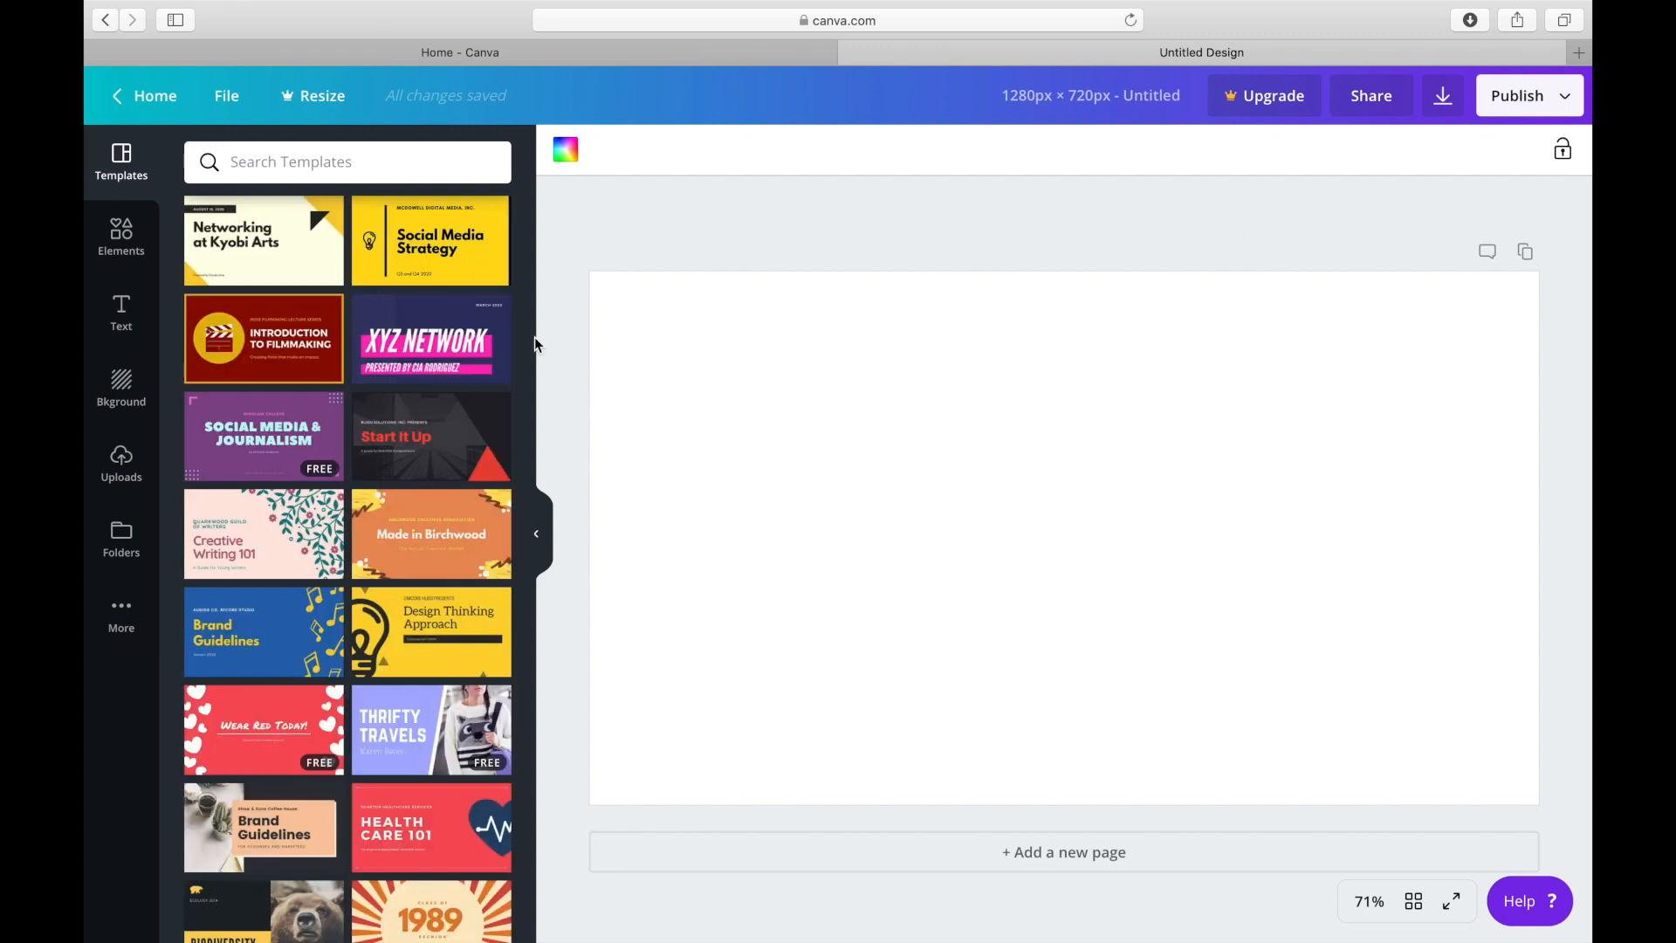
# Look through the available elements and the library of uploaded images for flyer material.
pyautogui.click(121, 245)
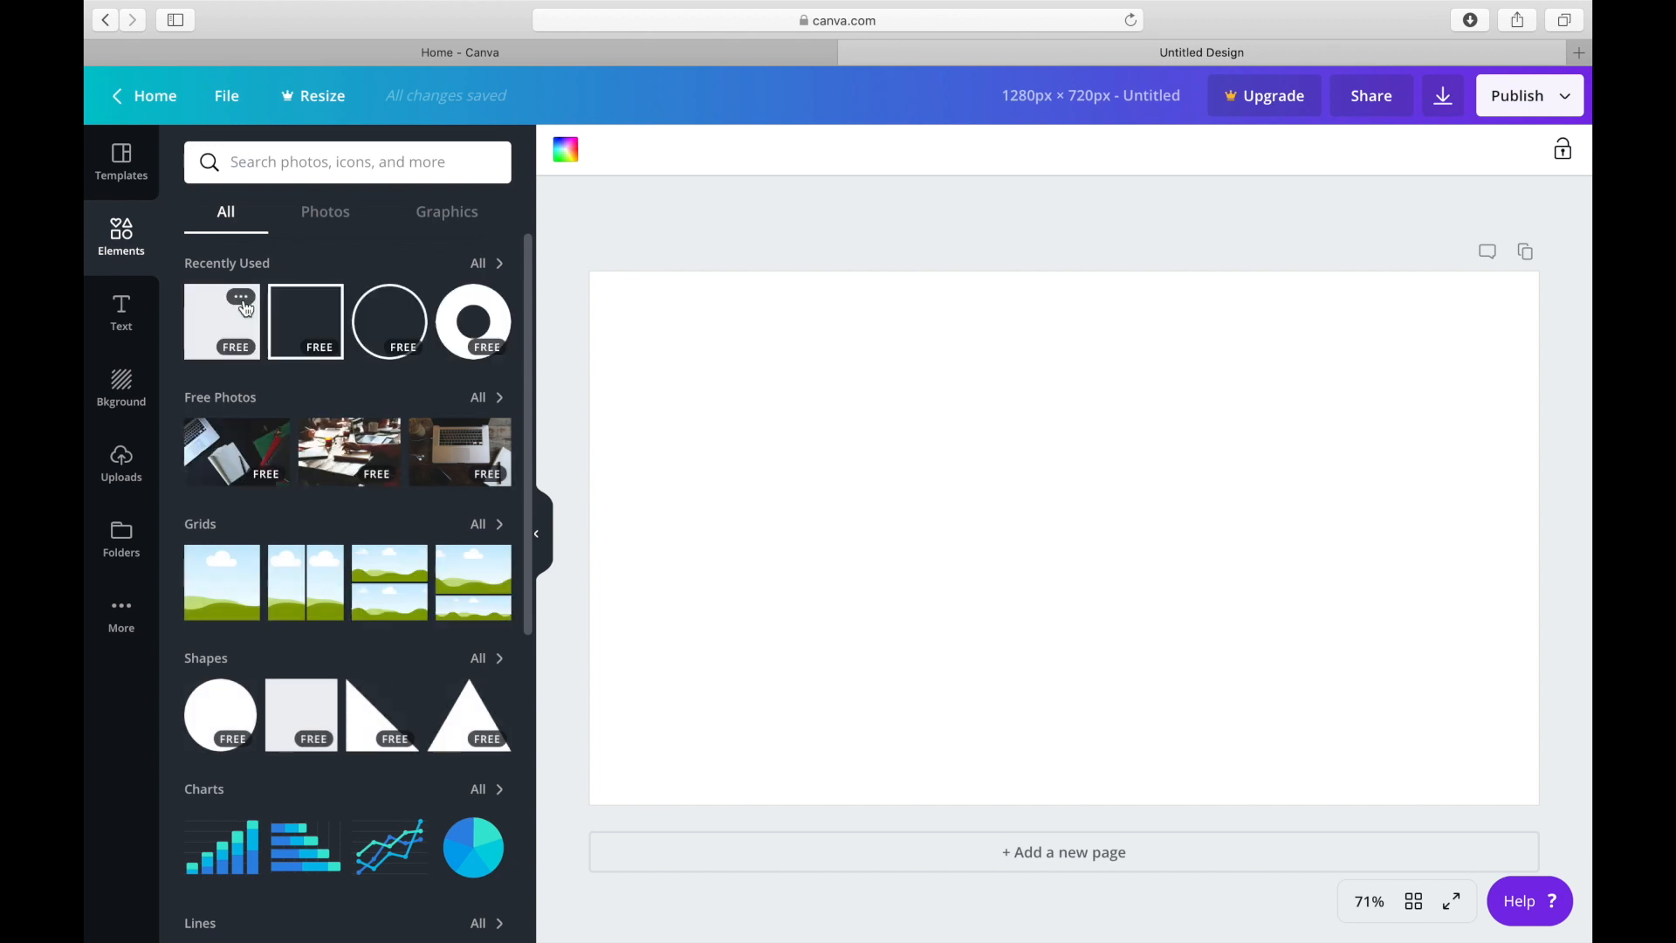
pyautogui.click(122, 472)
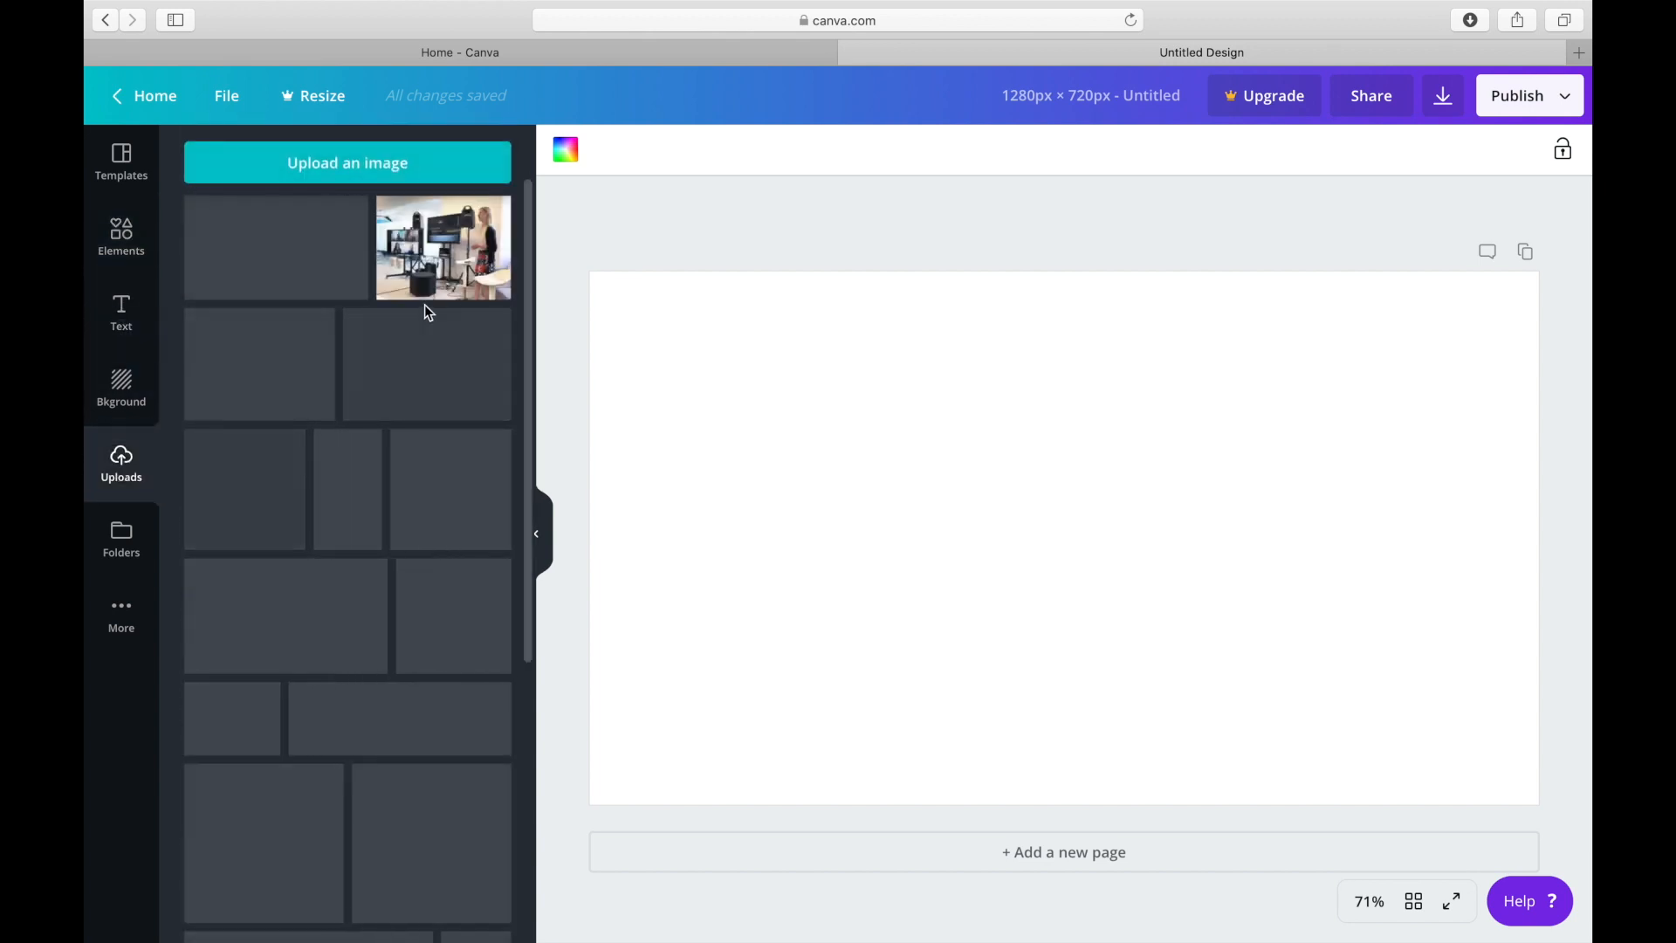
pyautogui.moveTo(531, 227); pyautogui.dragTo(531, 871)
pyautogui.moveTo(532, 716); pyautogui.dragTo(522, 908)
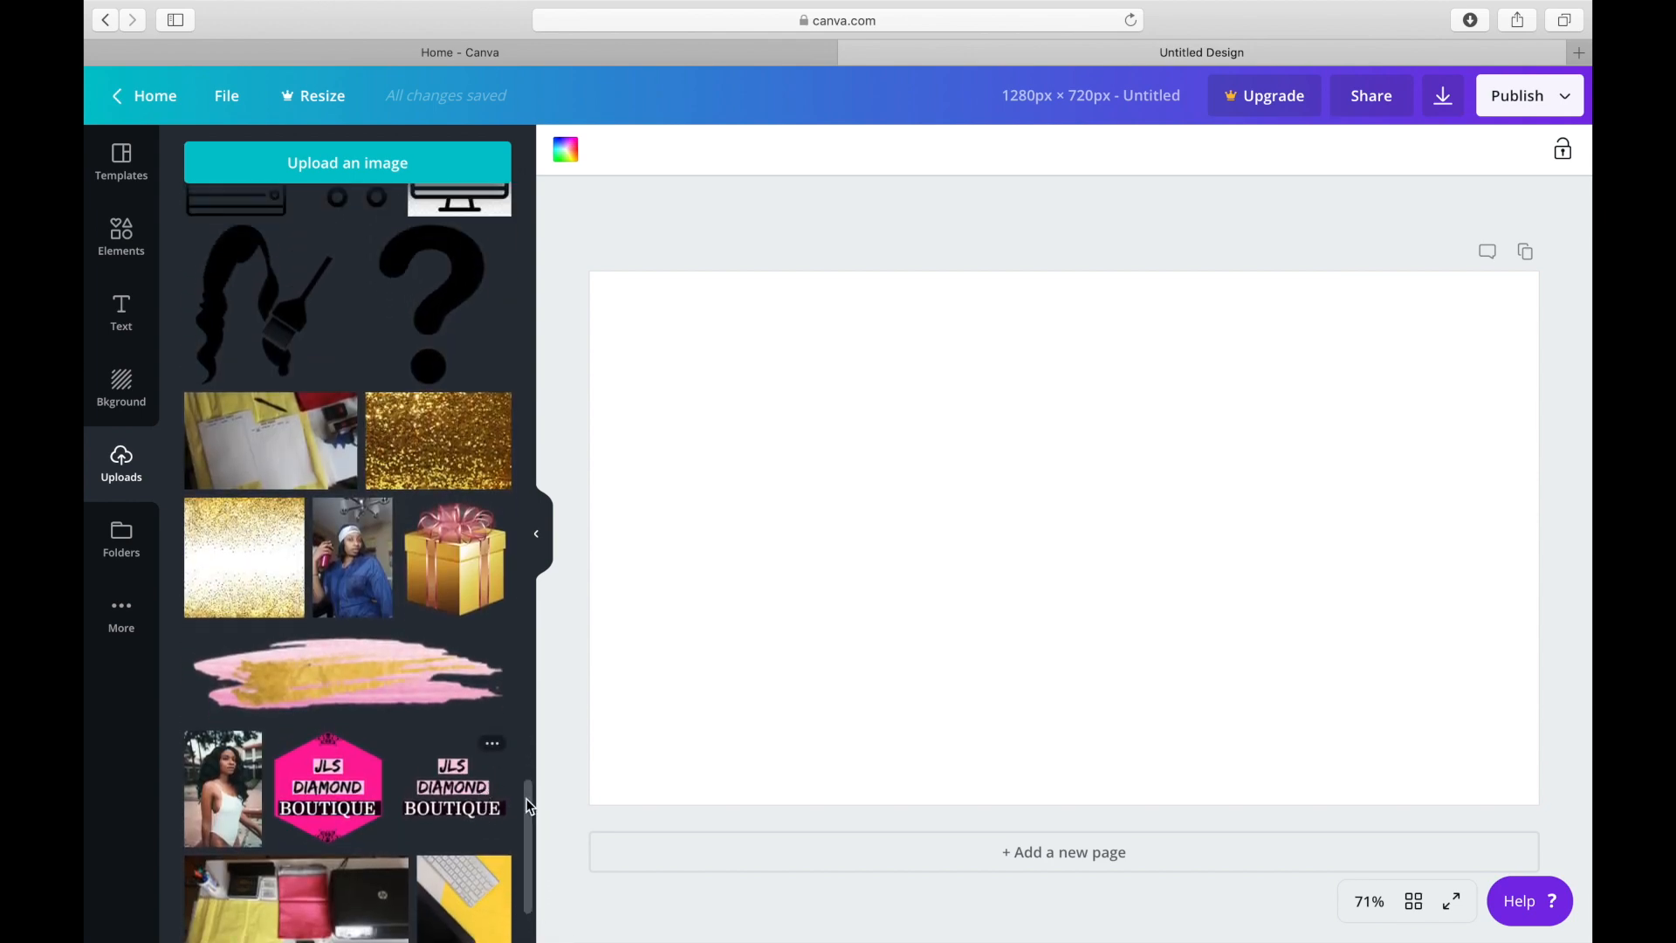
pyautogui.moveTo(528, 903); pyautogui.dragTo(526, 725)
pyautogui.moveTo(538, 794); pyautogui.dragTo(535, 170)
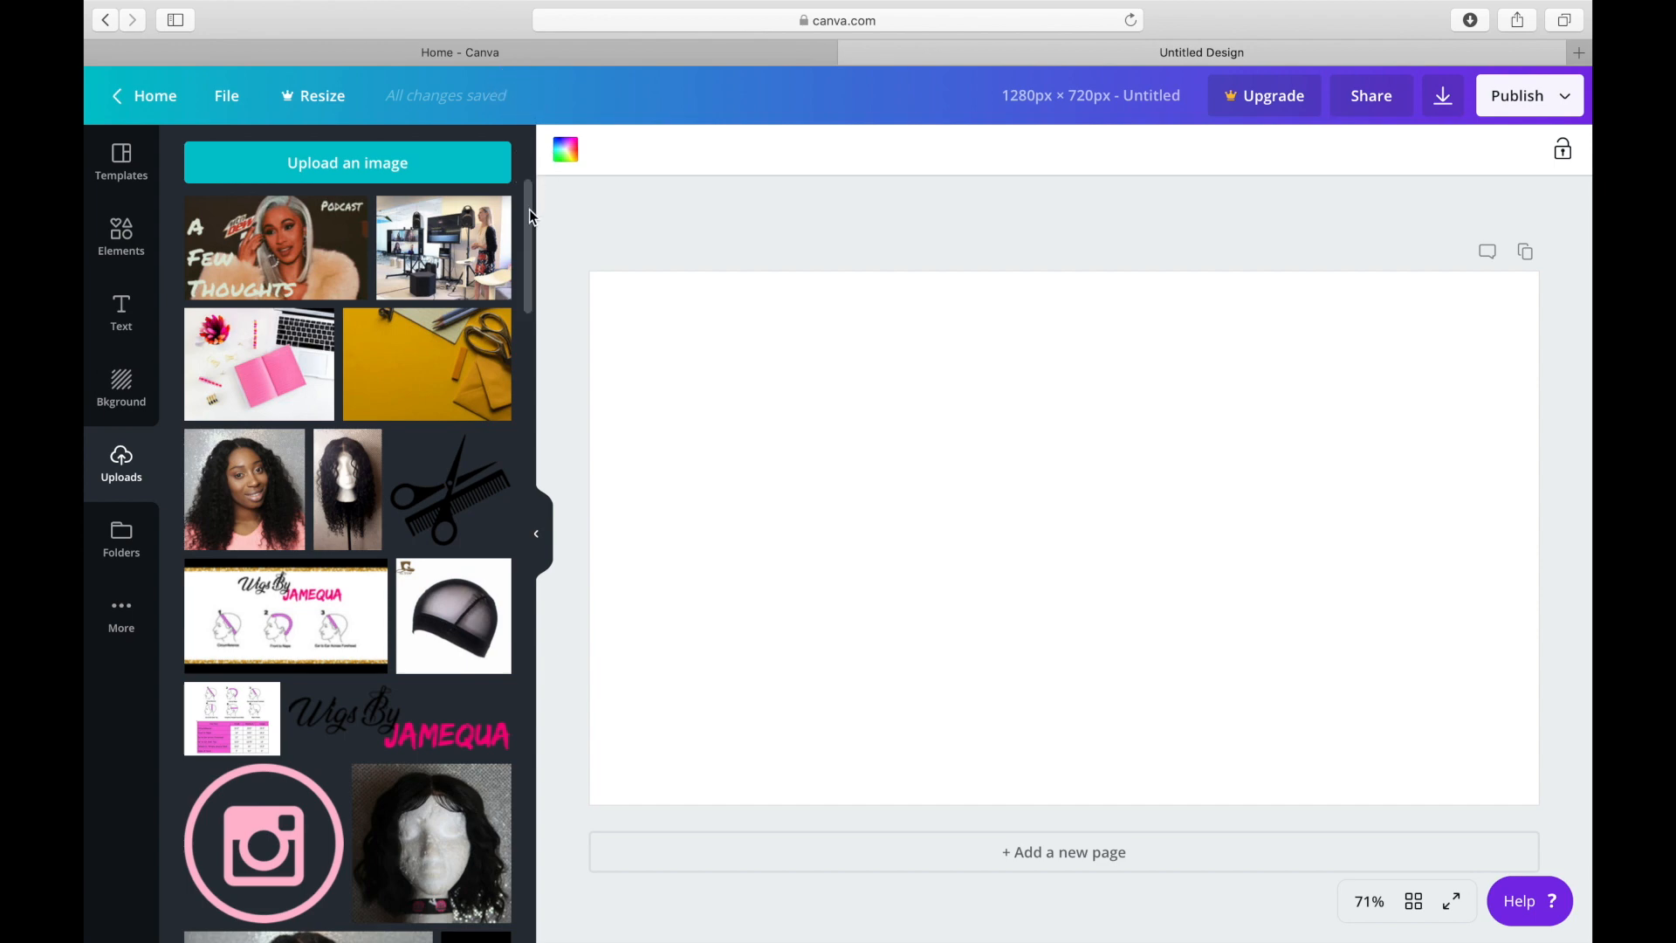
pyautogui.moveTo(533, 234); pyautogui.dragTo(534, 150)
# Add the recently used solid square to the page and colour it pink with hex code #f70080.
pyautogui.click(122, 241)
pyautogui.click(218, 315)
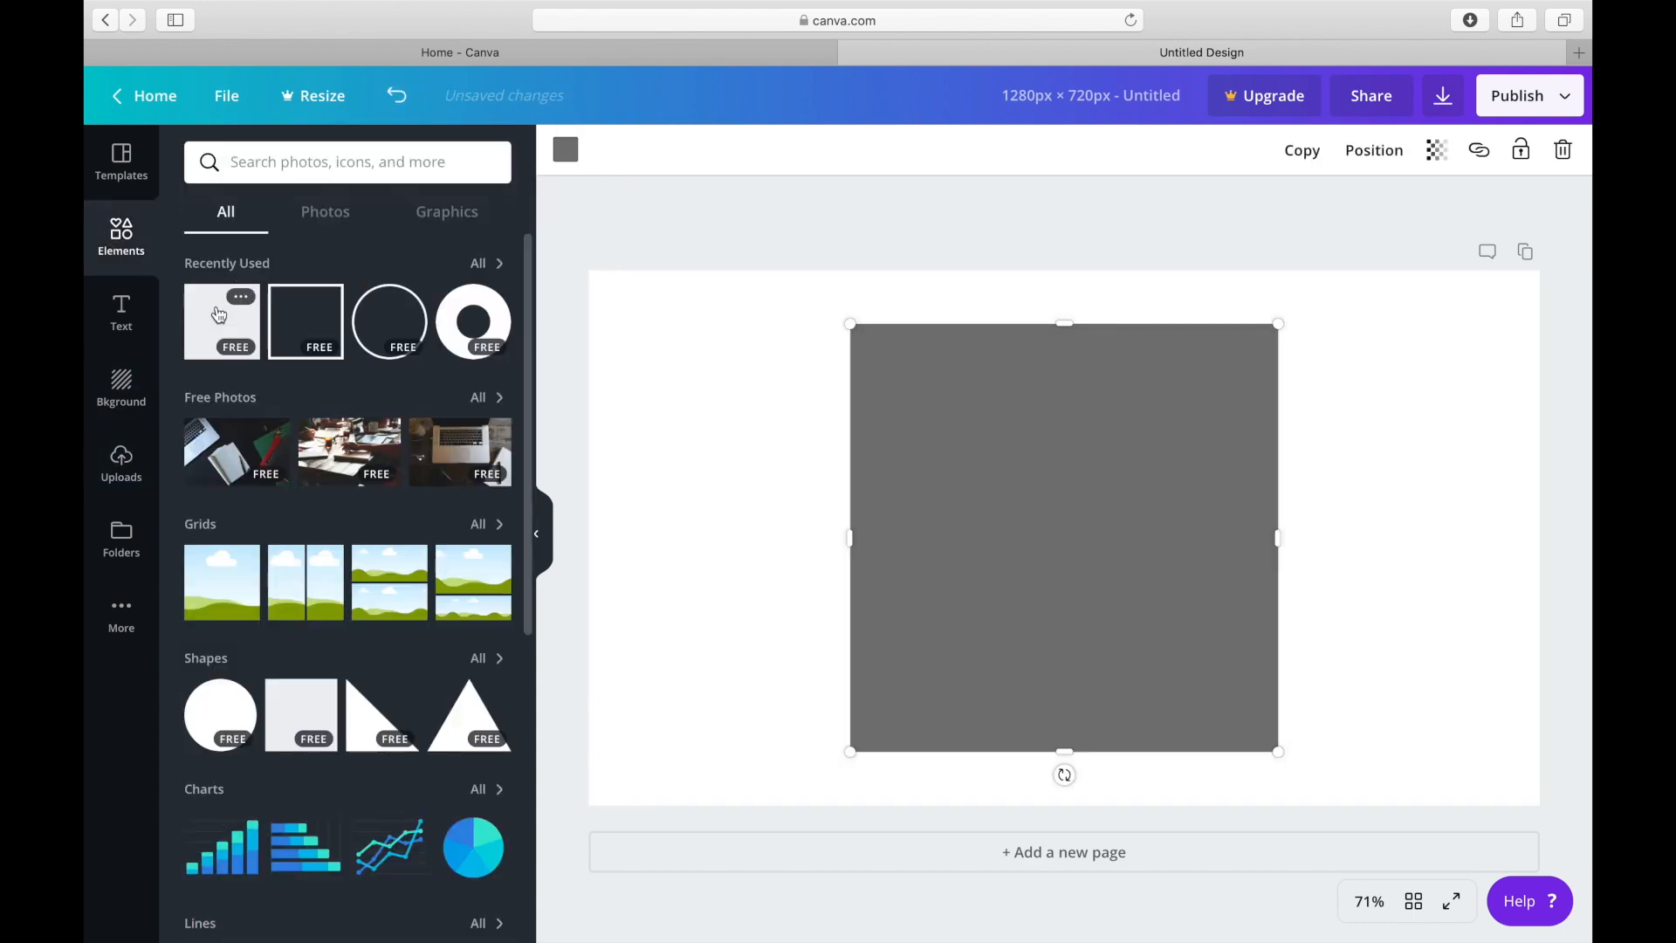
pyautogui.click(566, 152)
pyautogui.click(351, 165)
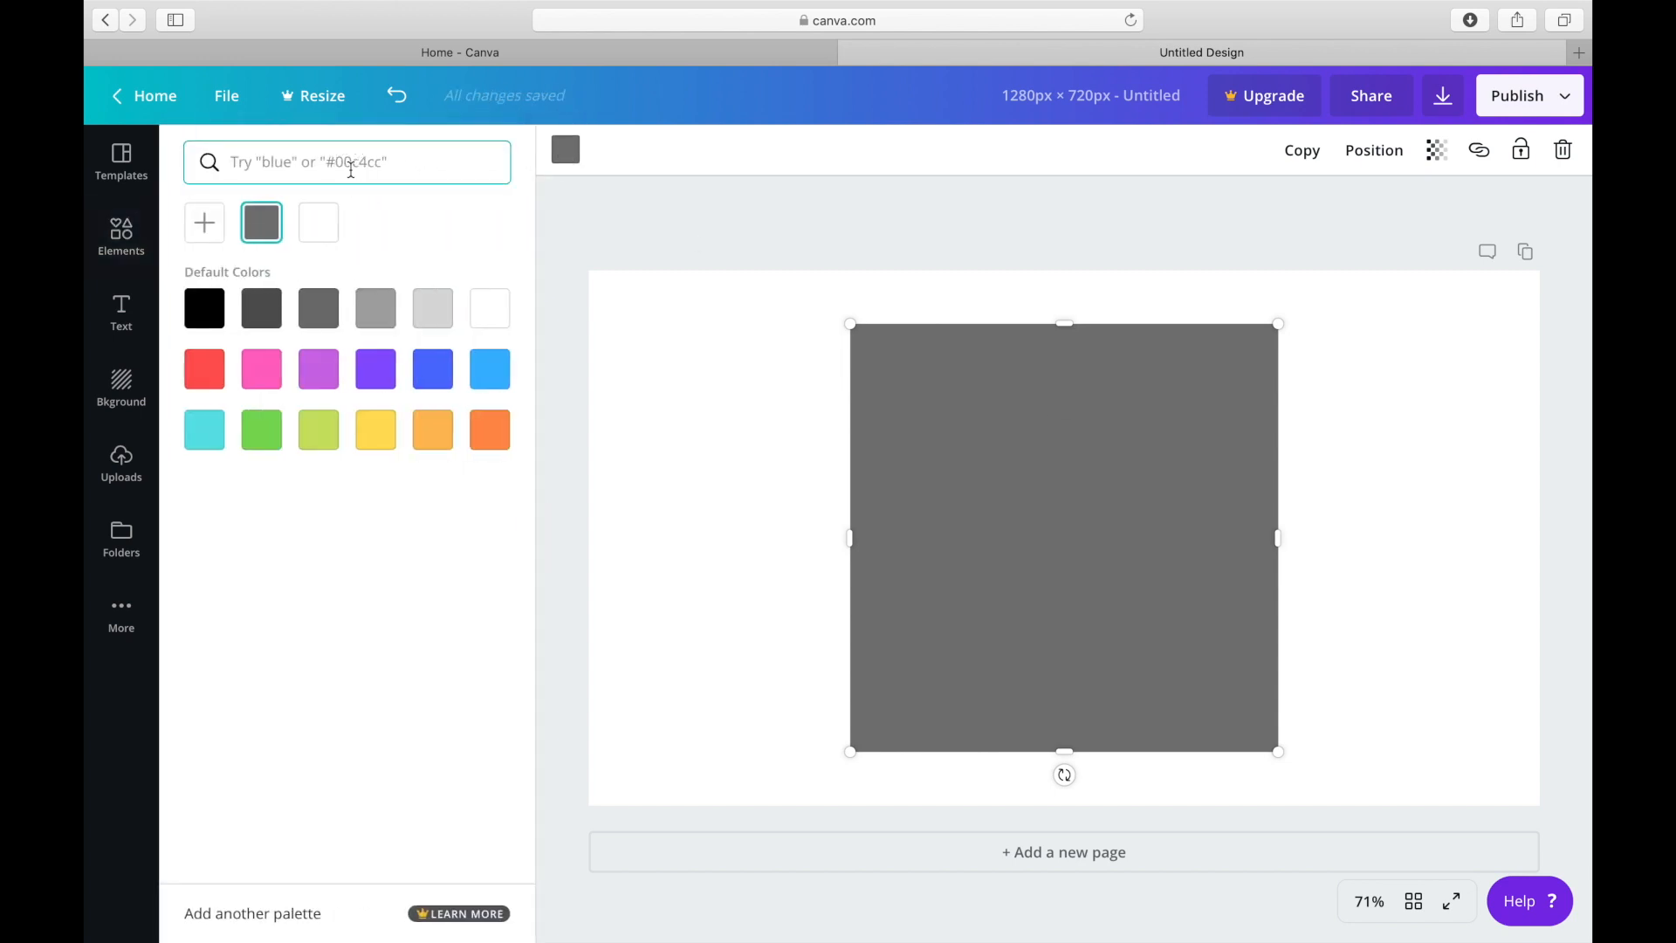
pyautogui.write('#f70080')
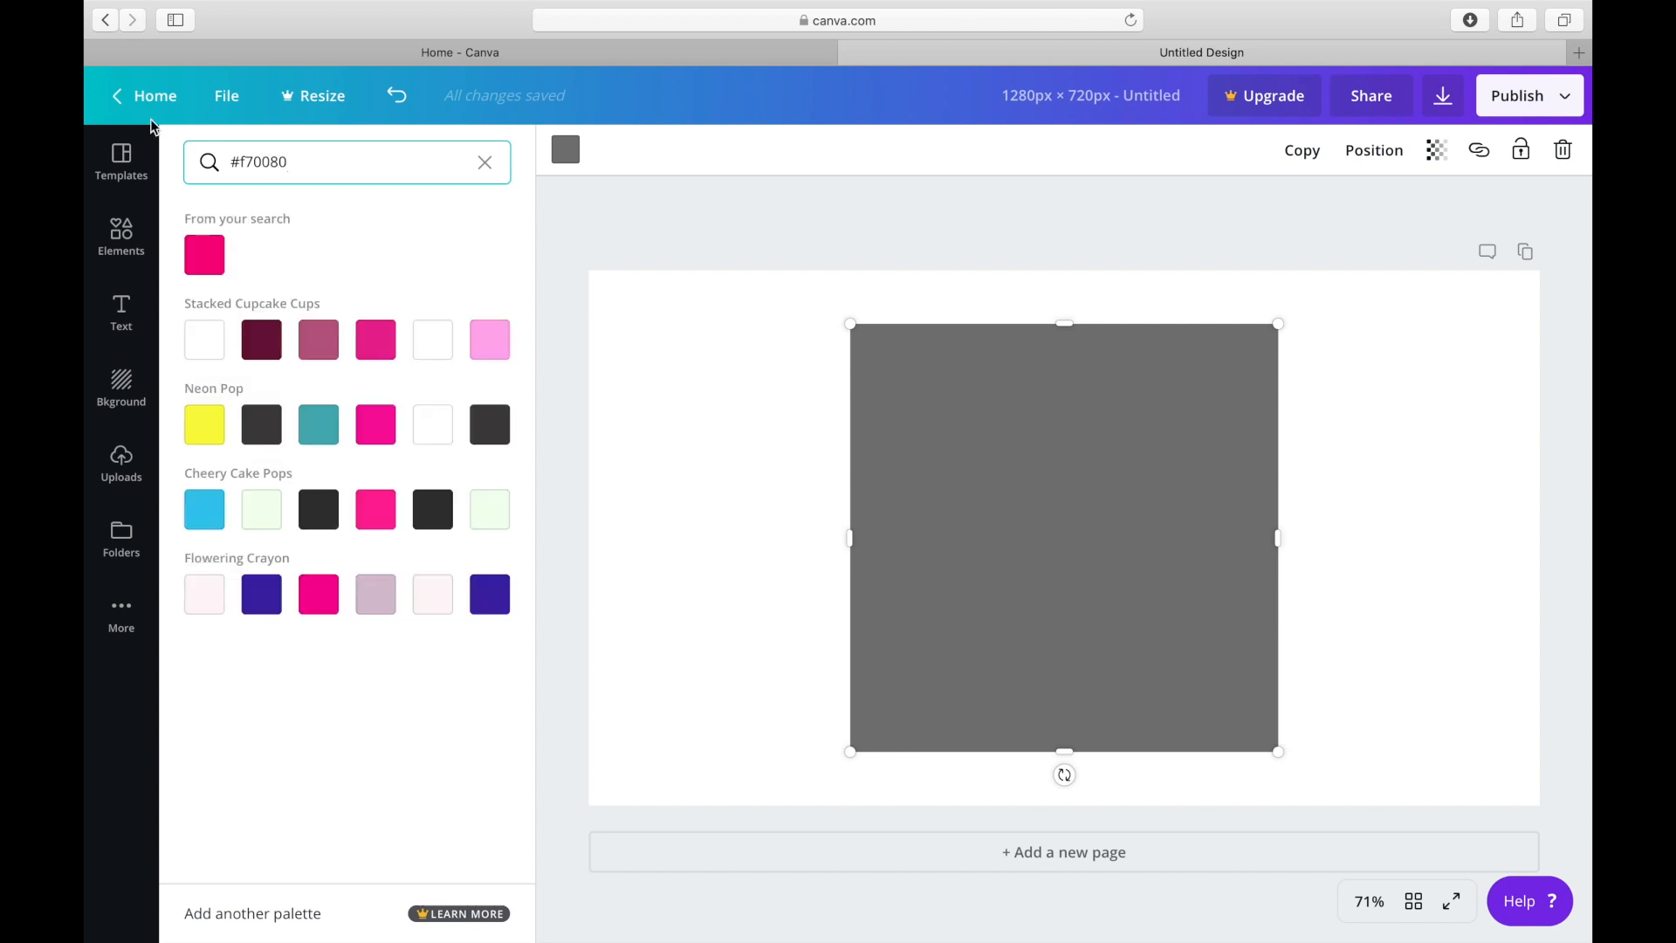
pyautogui.click(204, 255)
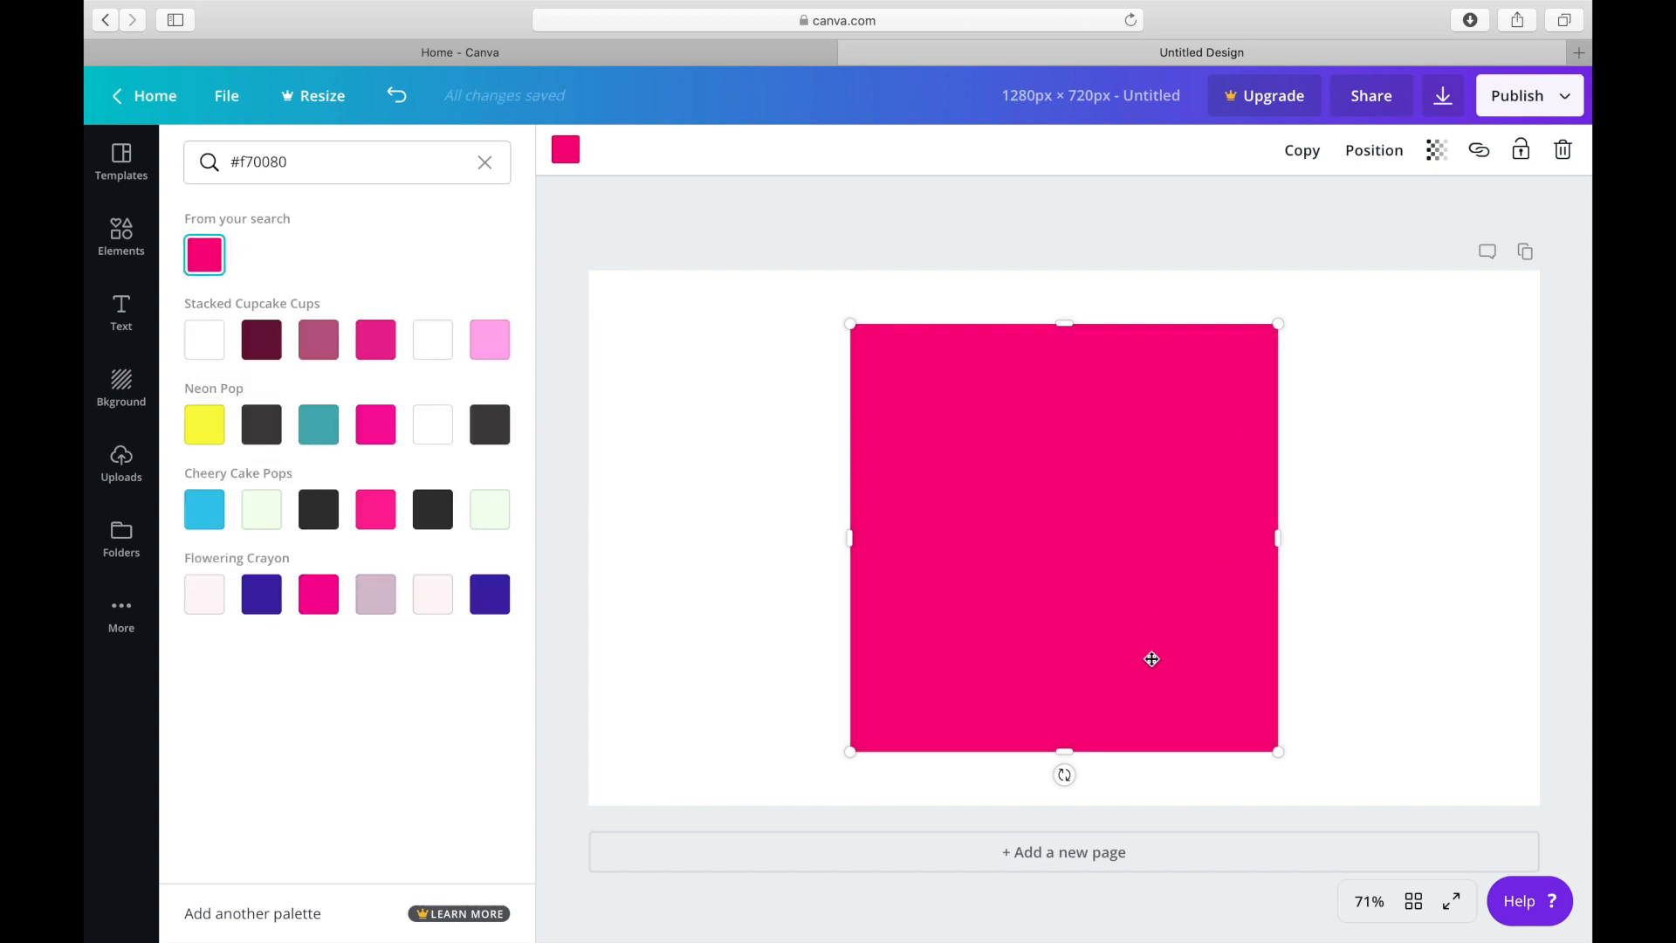
# Flatten the pink square into a thin bar and stretch it across the full width of the page's upper edge.
pyautogui.rightClick(1061, 744)
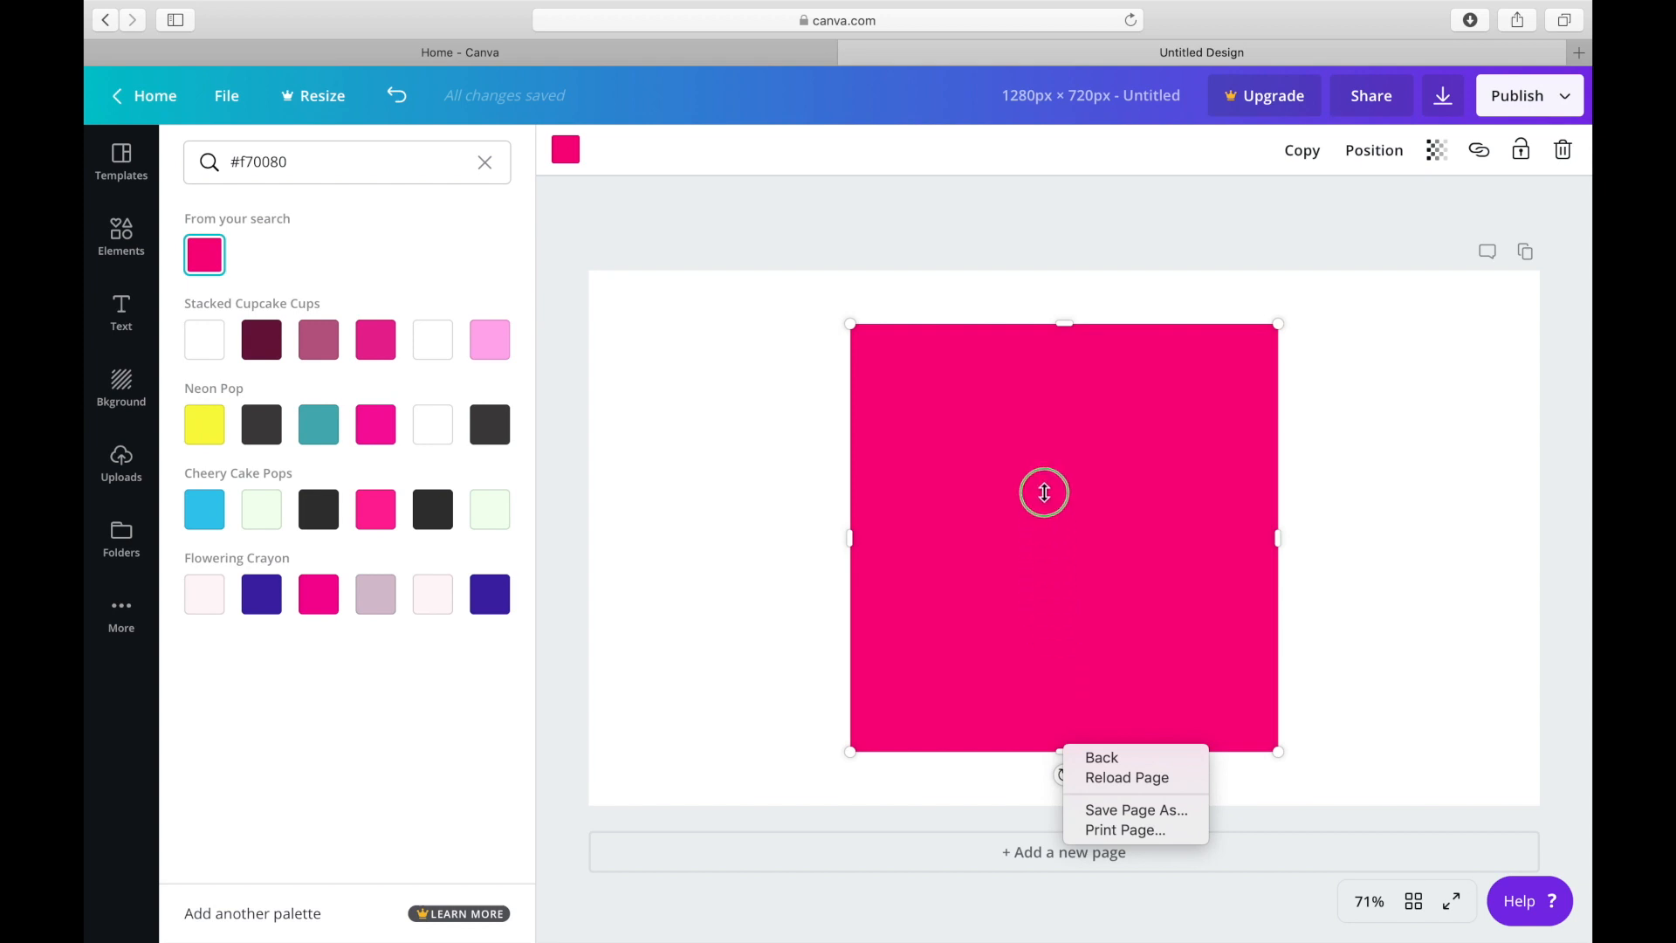
pyautogui.click(1072, 660)
pyautogui.rightClick(1064, 749)
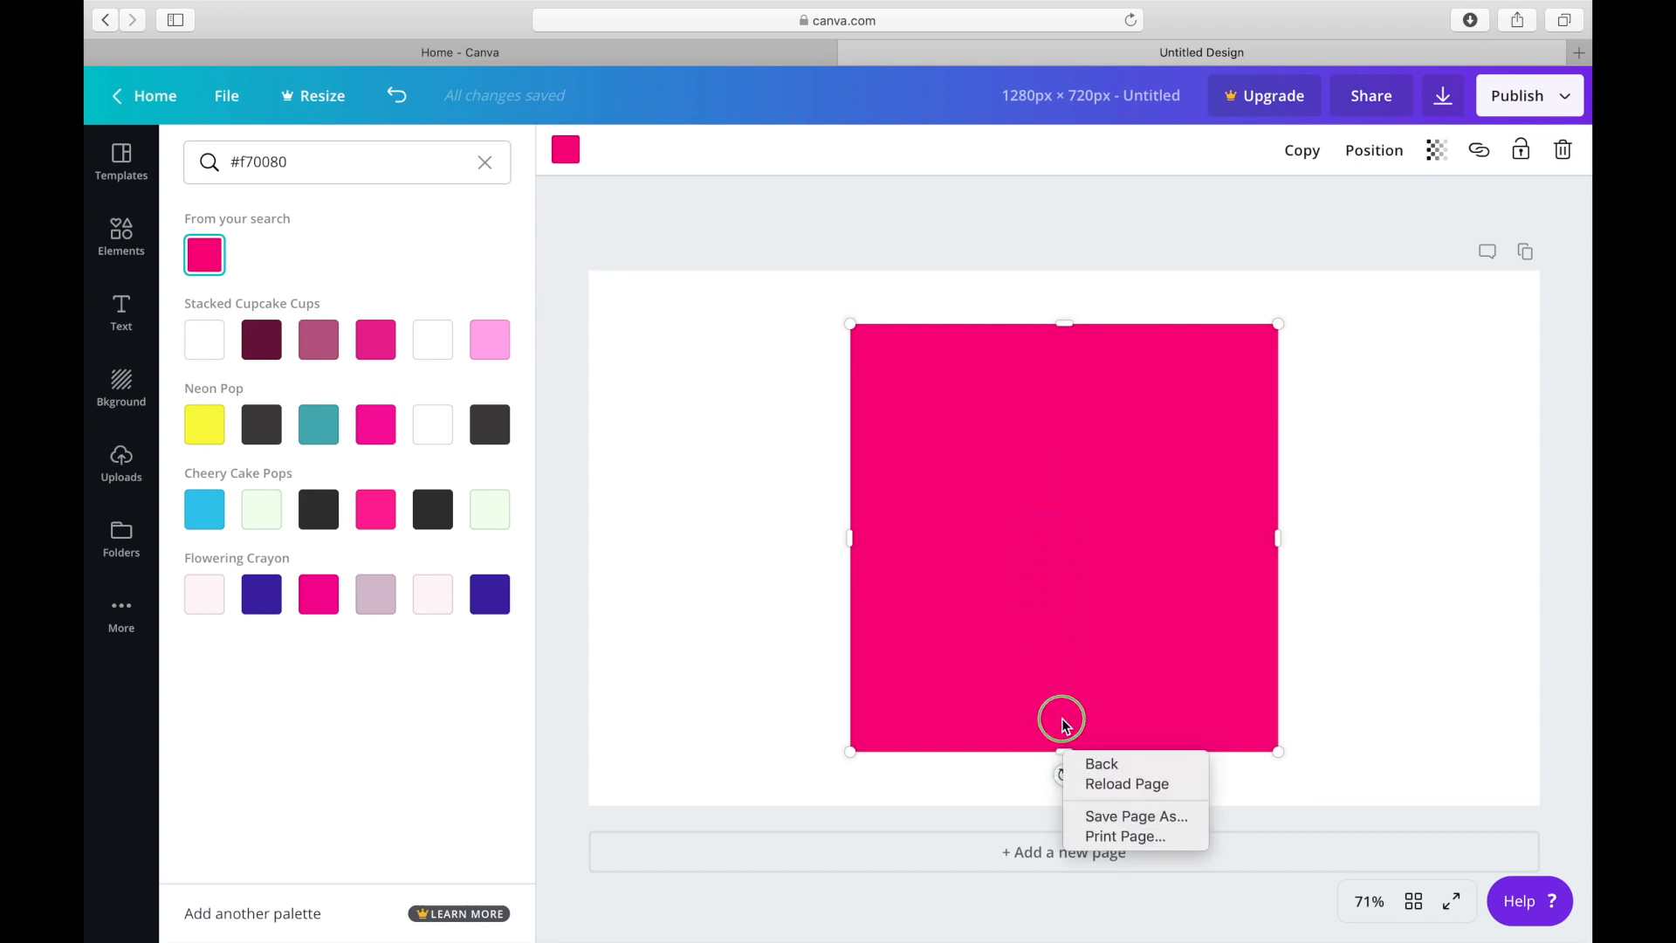
pyautogui.click(1065, 728)
pyautogui.moveTo(1063, 753); pyautogui.dragTo(768, 276)
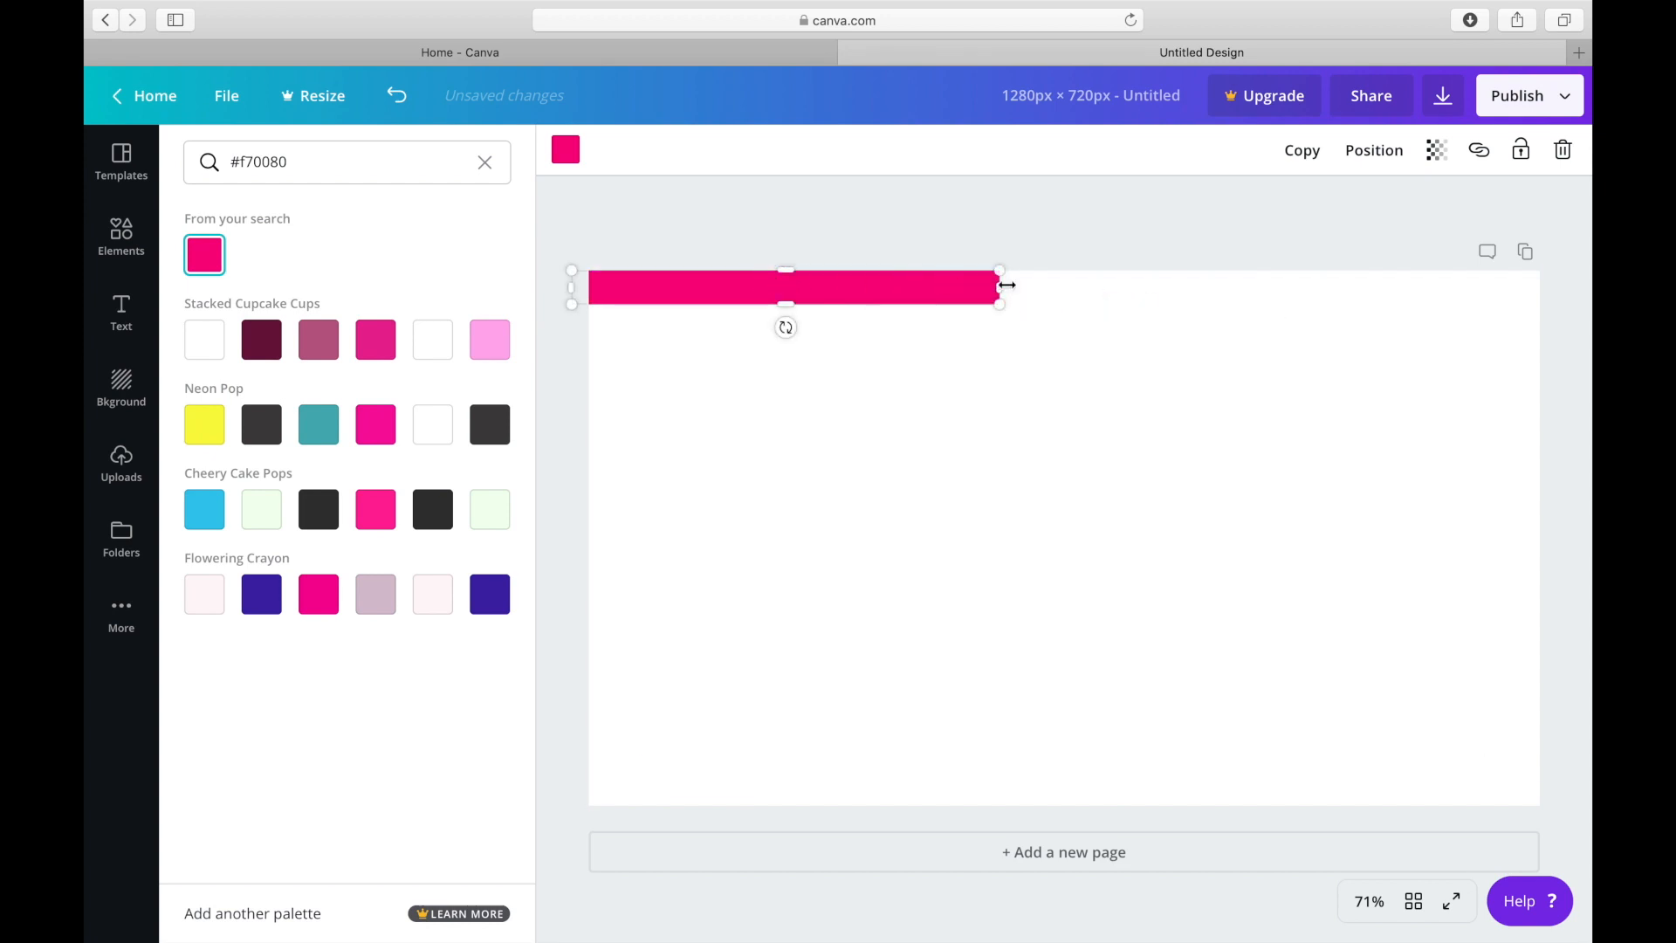
pyautogui.moveTo(1002, 286); pyautogui.dragTo(1564, 309)
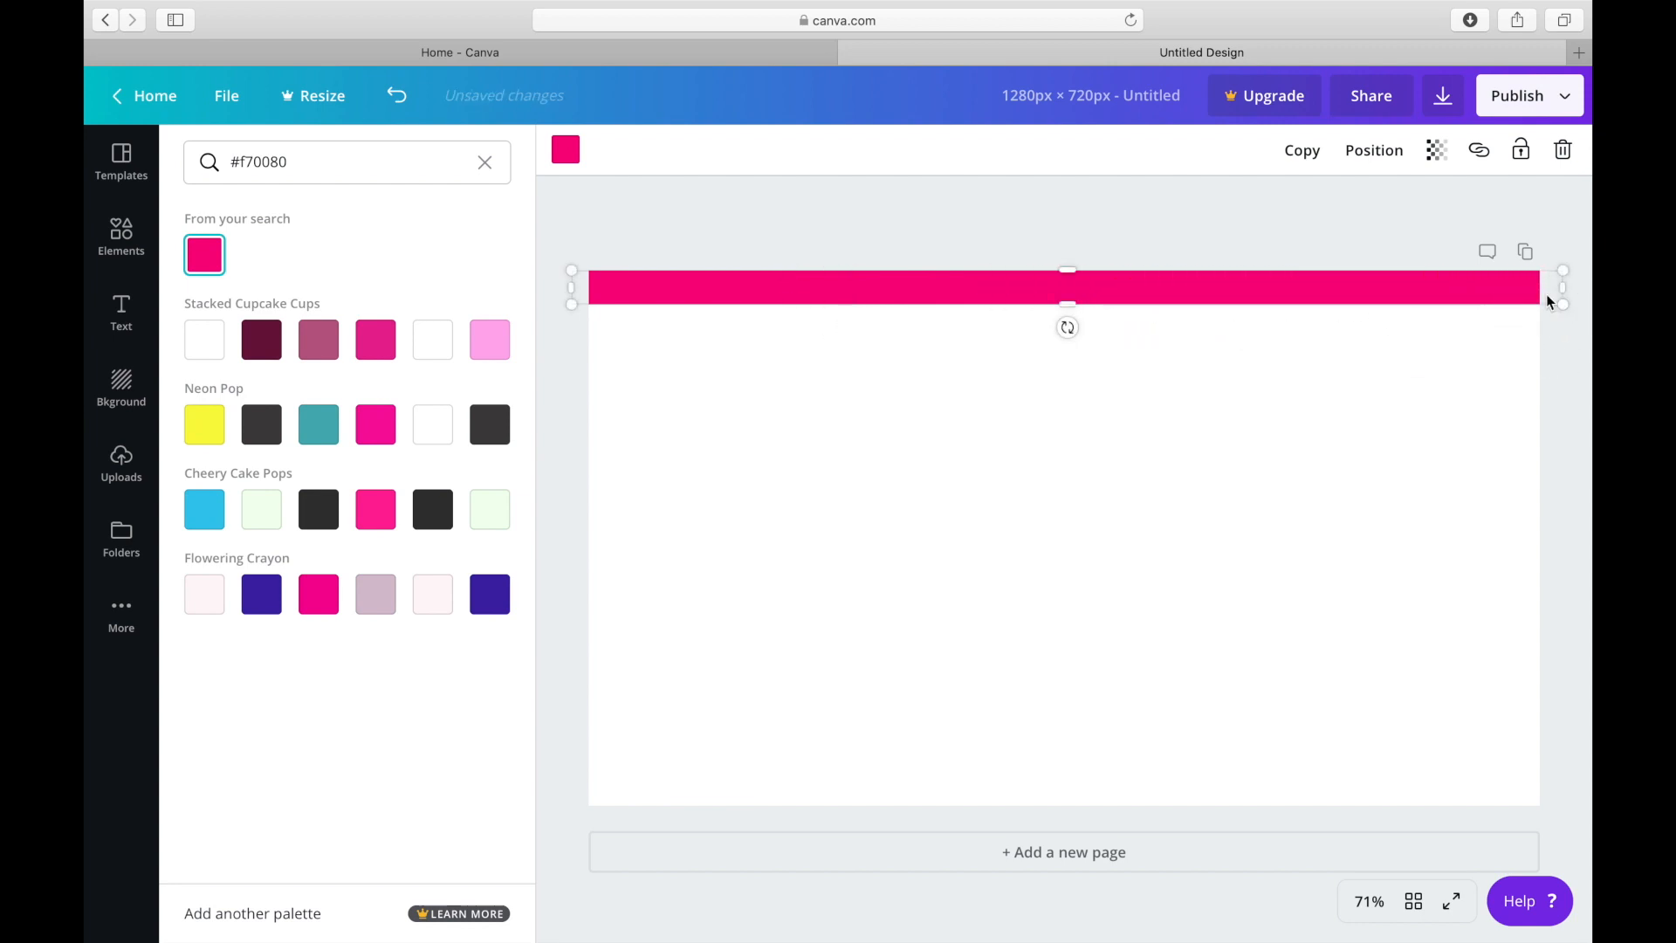
# Duplicate the pink bar and place the copy along the page's lower edge.
pyautogui.click(1307, 158)
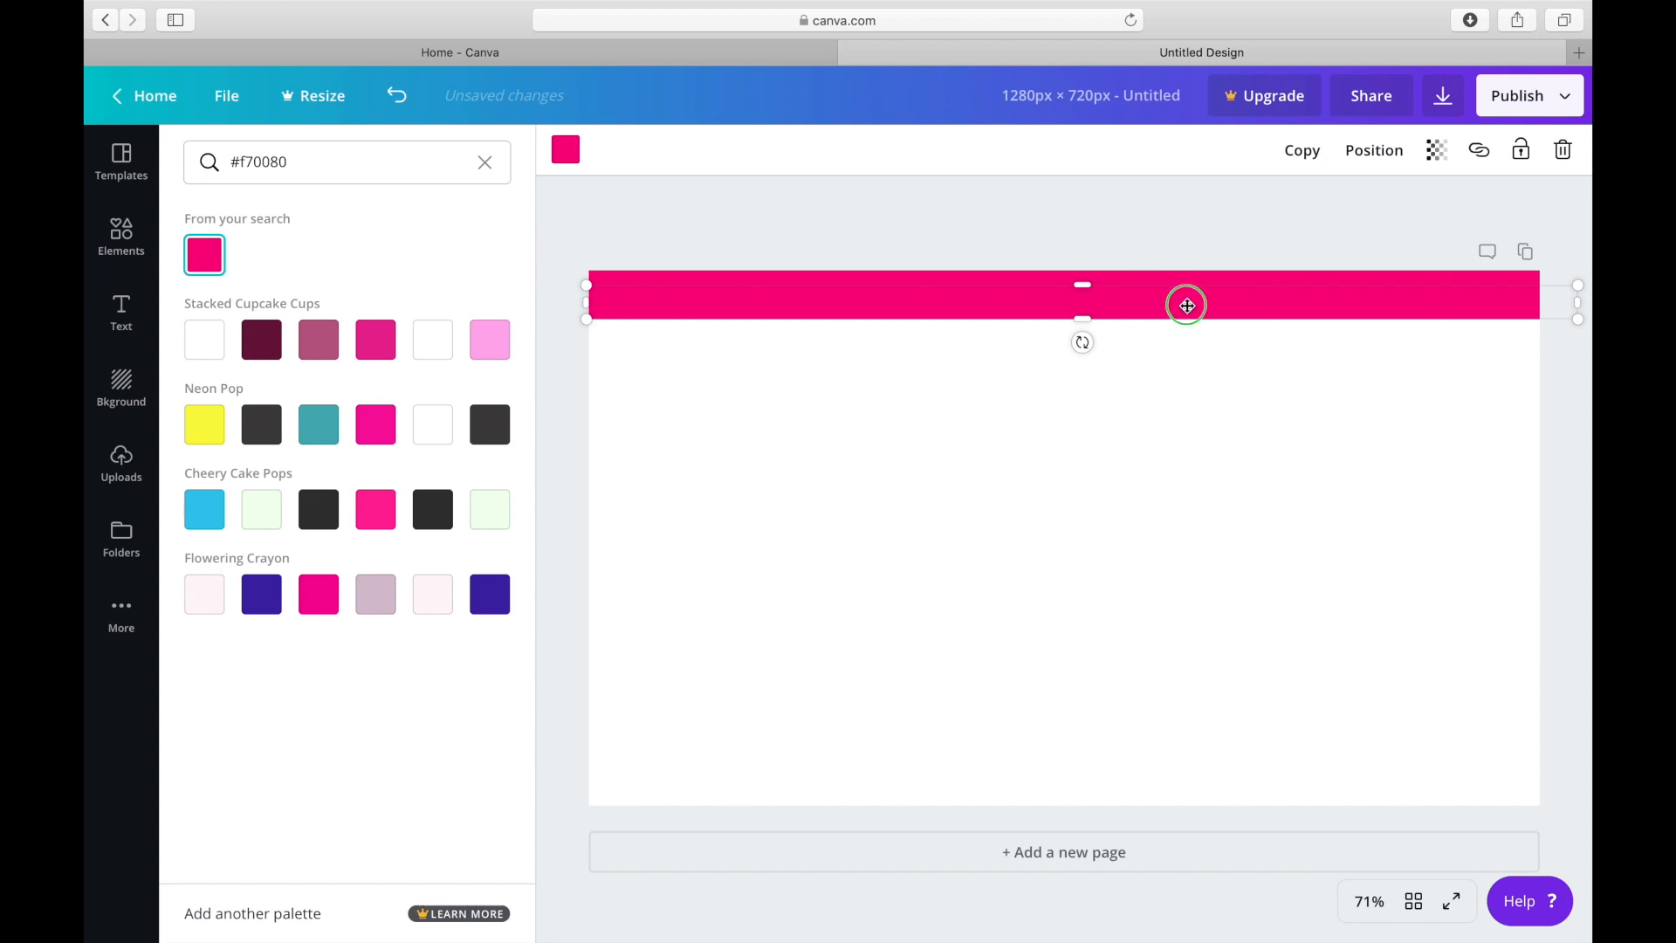
pyautogui.rightClick(1188, 306)
pyautogui.click(1037, 286)
pyautogui.rightClick(1032, 307)
pyautogui.click(1052, 334)
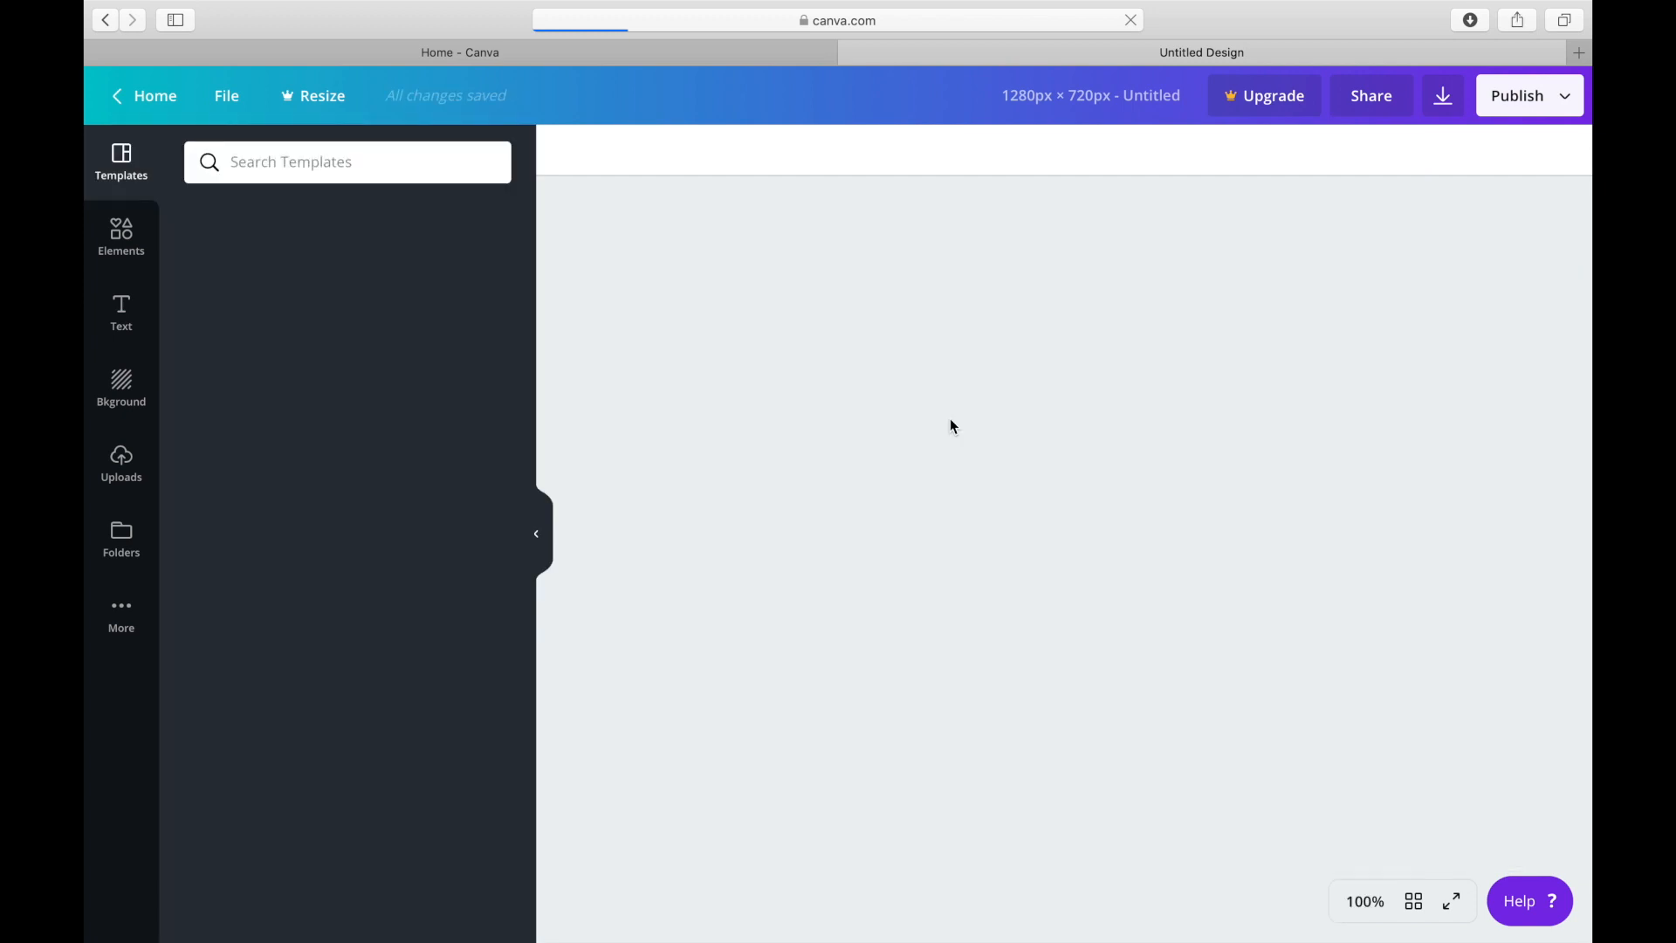
pyautogui.click(950, 420)
pyautogui.moveTo(951, 420); pyautogui.dragTo(949, 792)
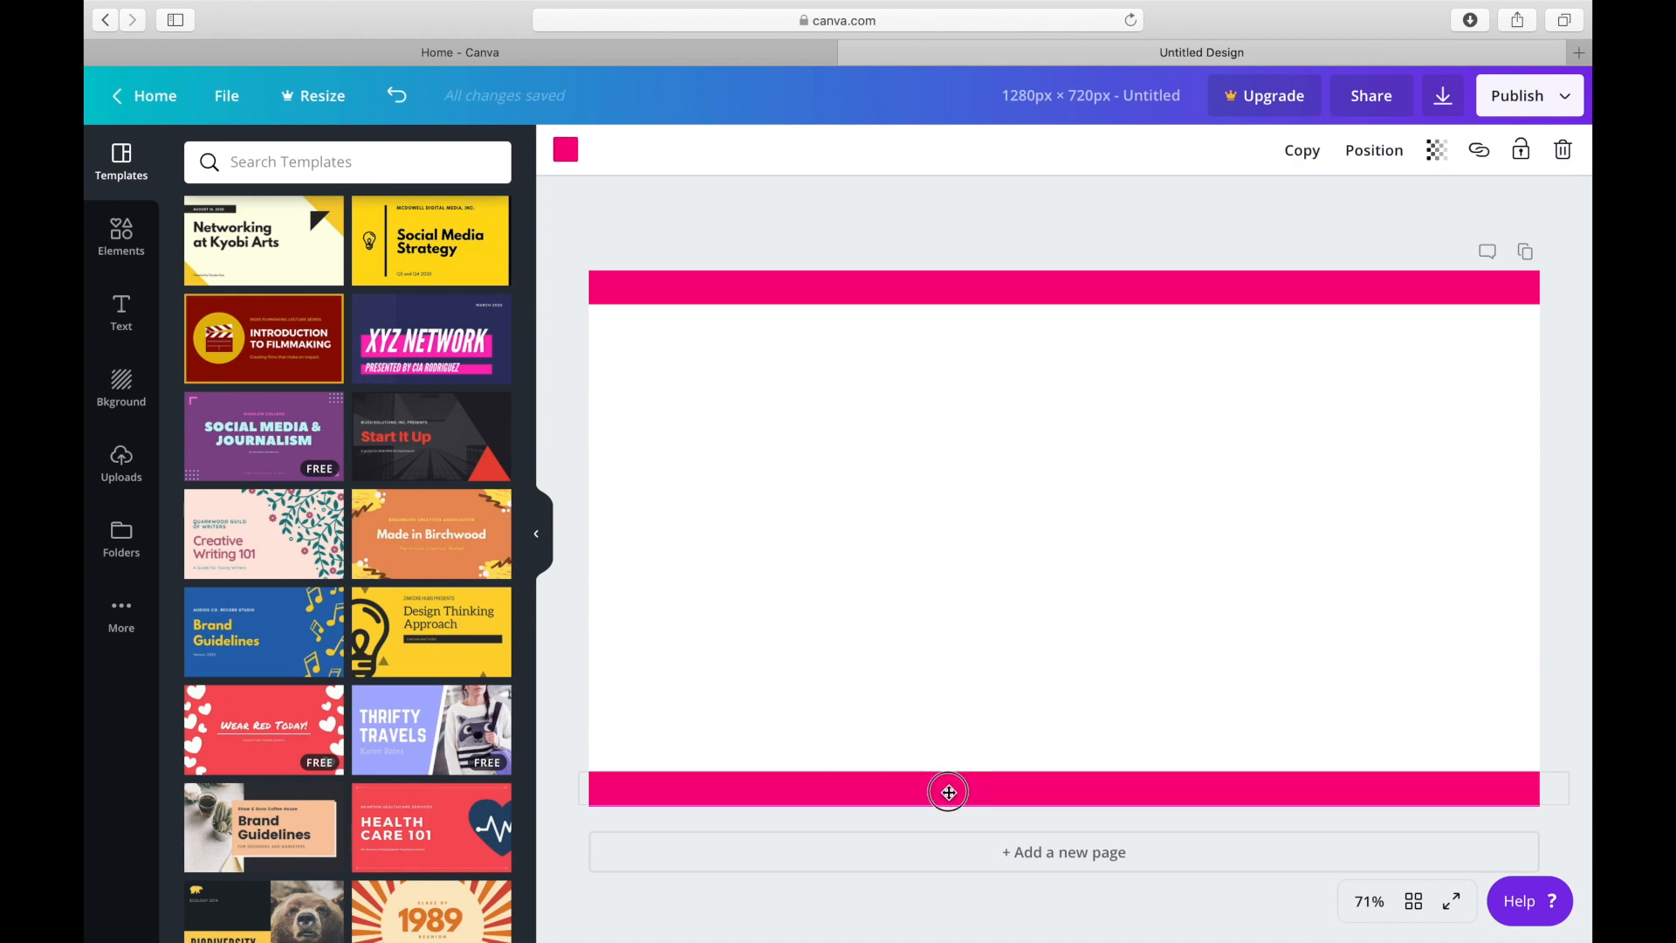
# Insert the uploaded gold glitter image and squash it into a thin horizontal strip.
pyautogui.click(131, 457)
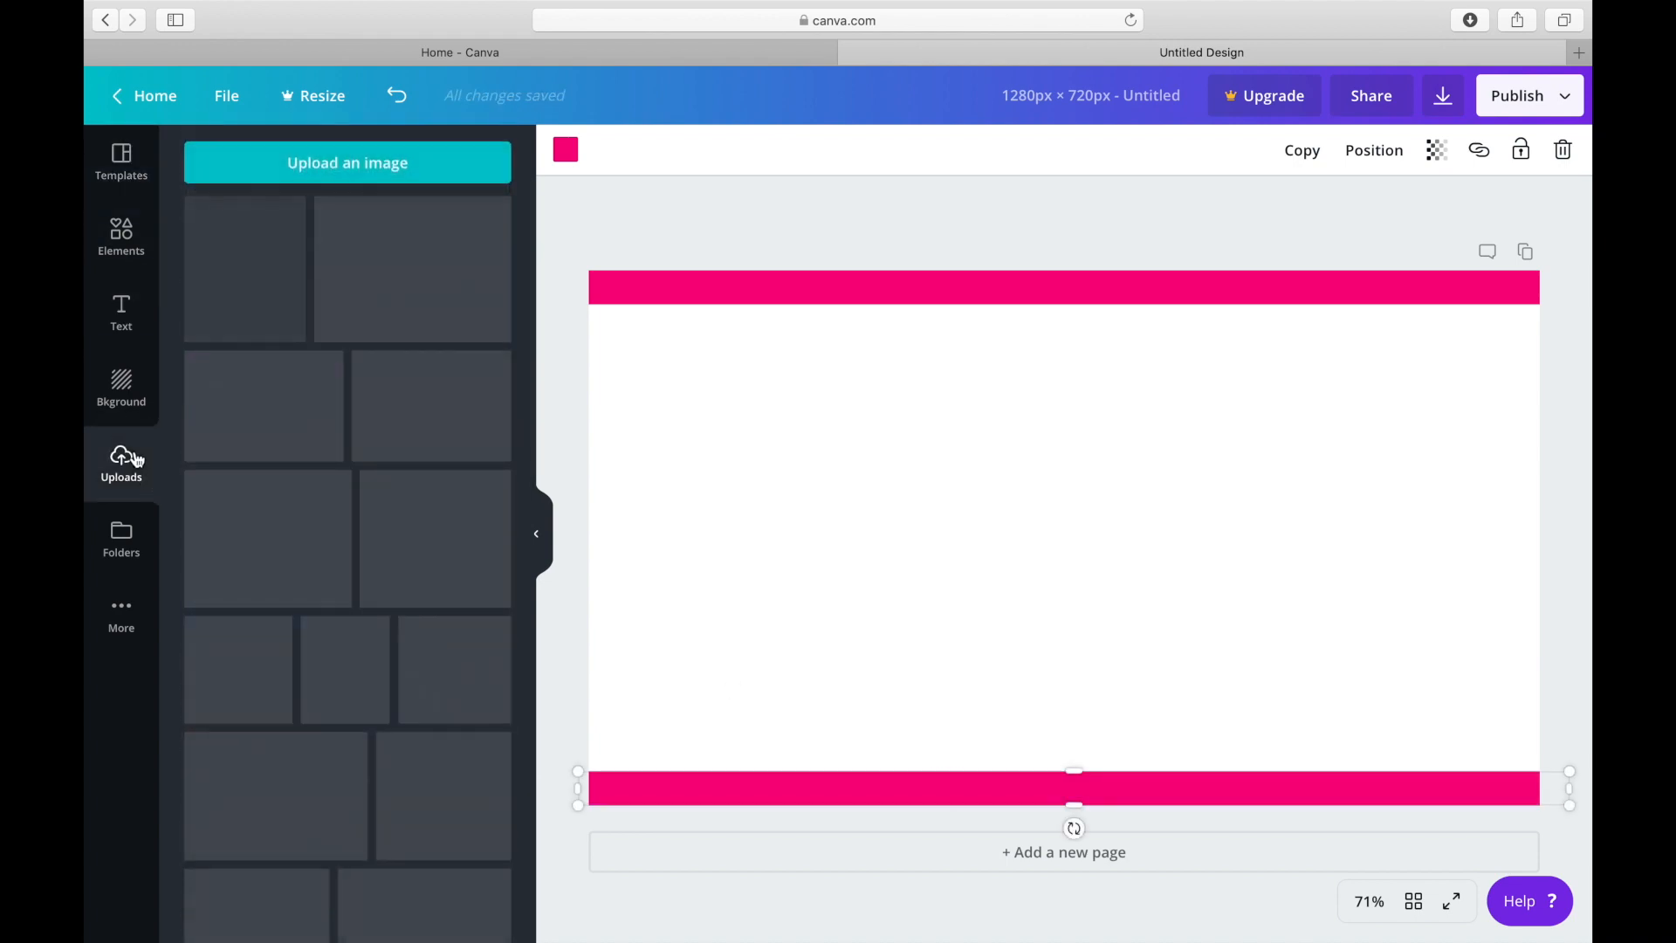
pyautogui.moveTo(531, 476); pyautogui.dragTo(553, 760)
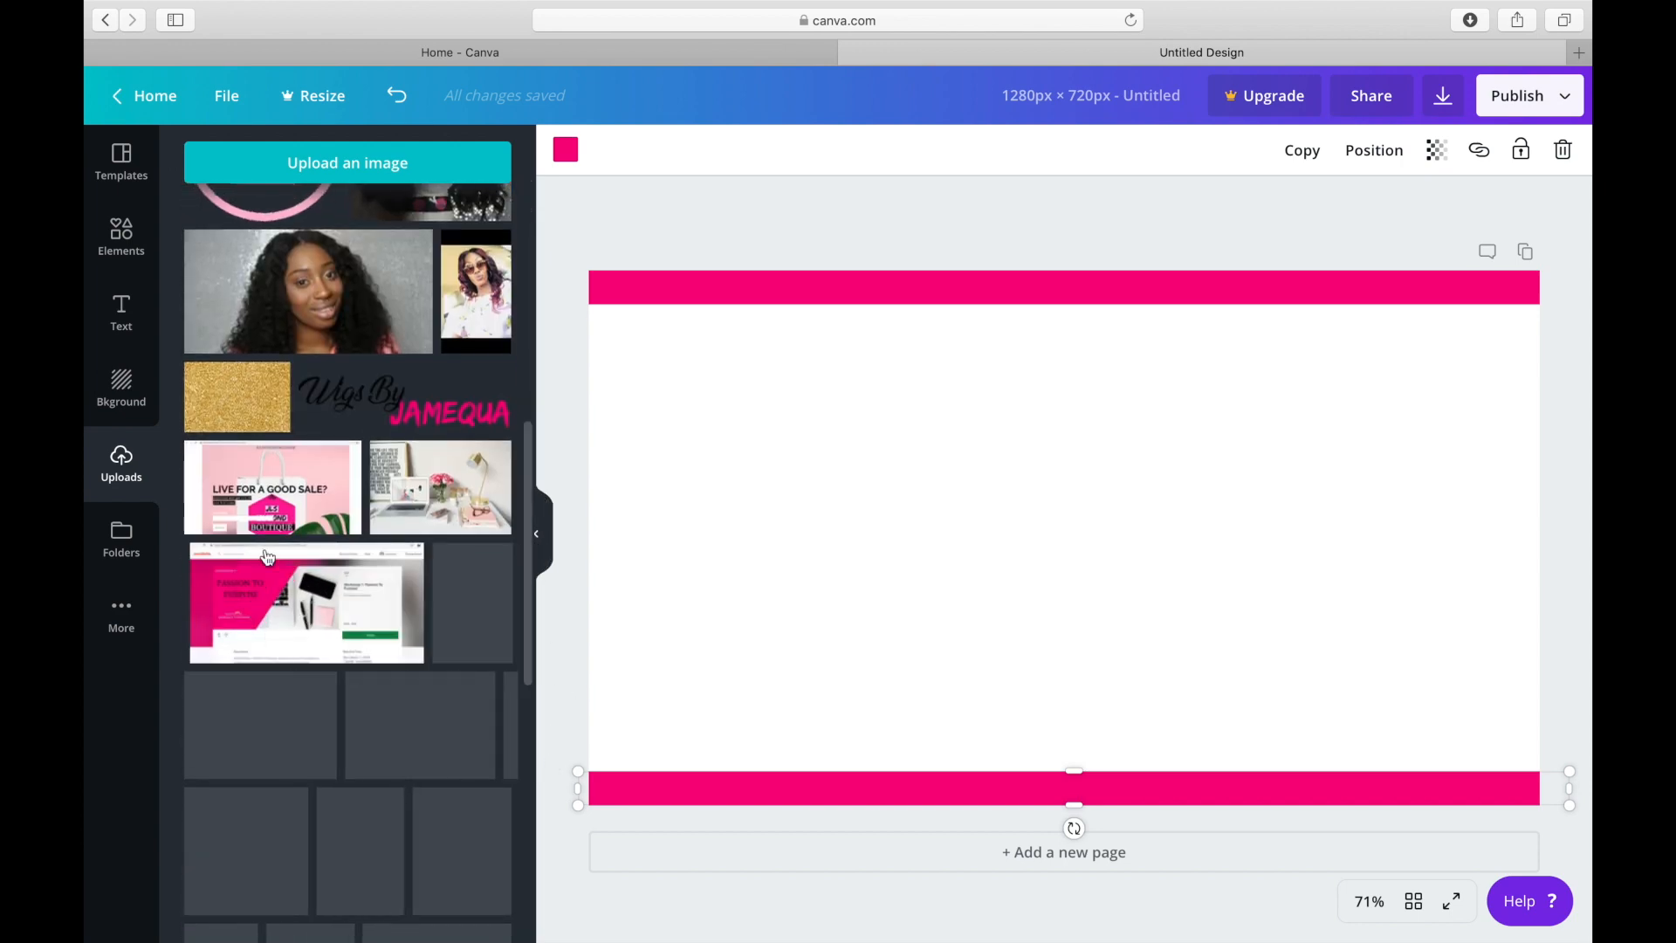
pyautogui.click(236, 397)
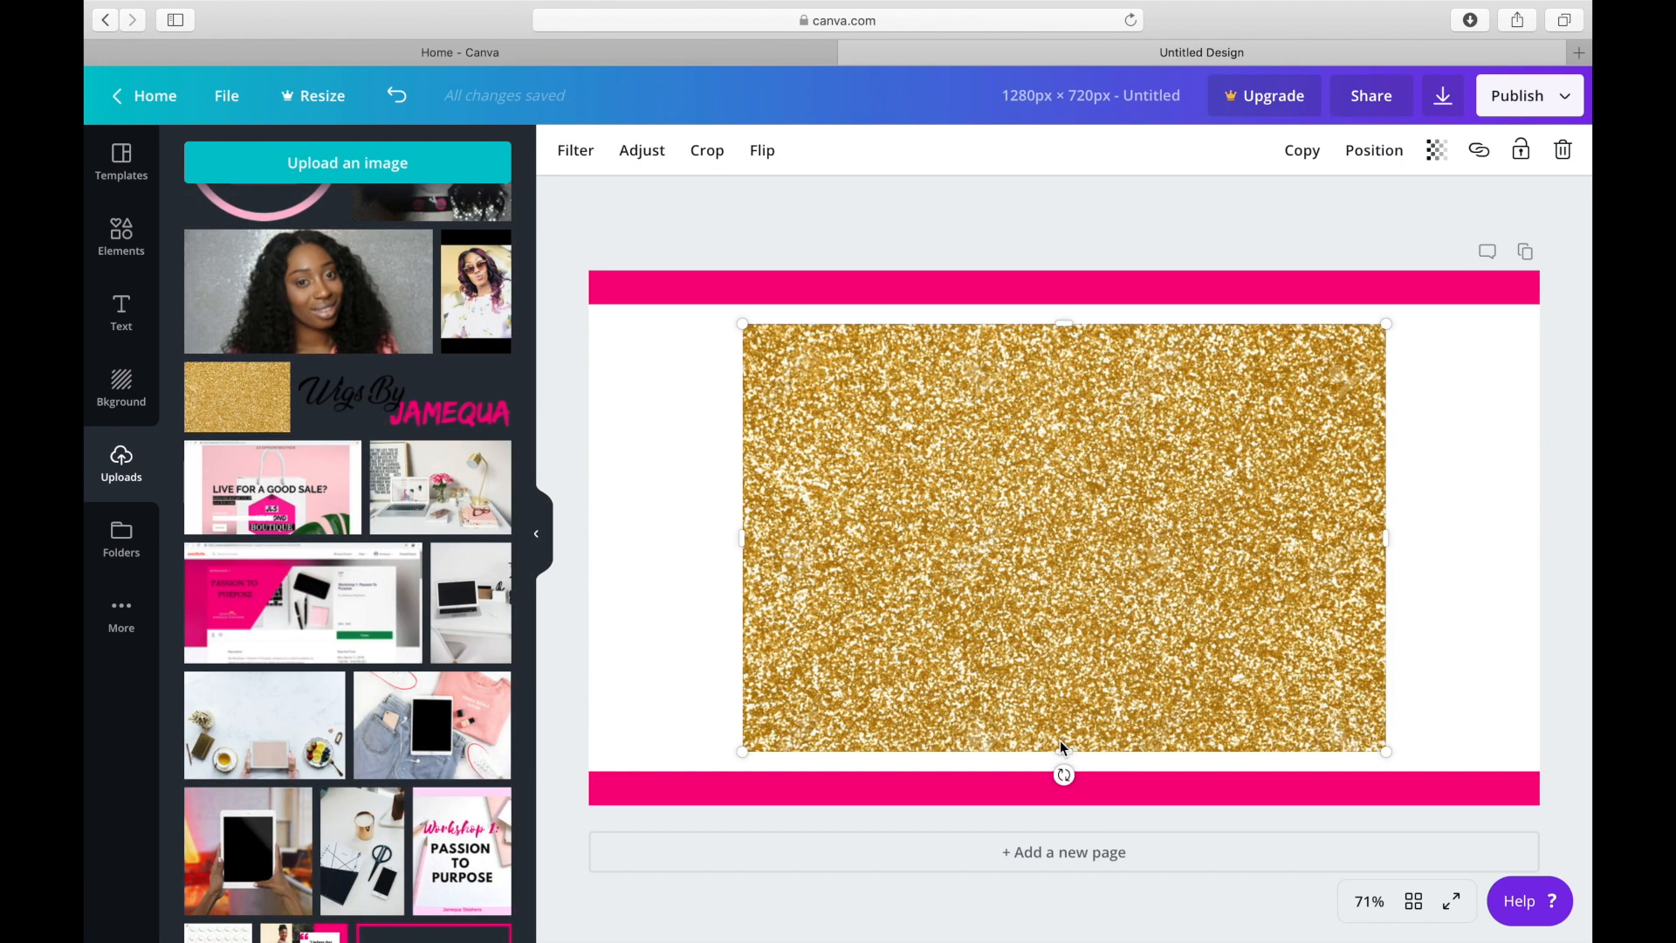
pyautogui.moveTo(1069, 753); pyautogui.dragTo(1004, 341)
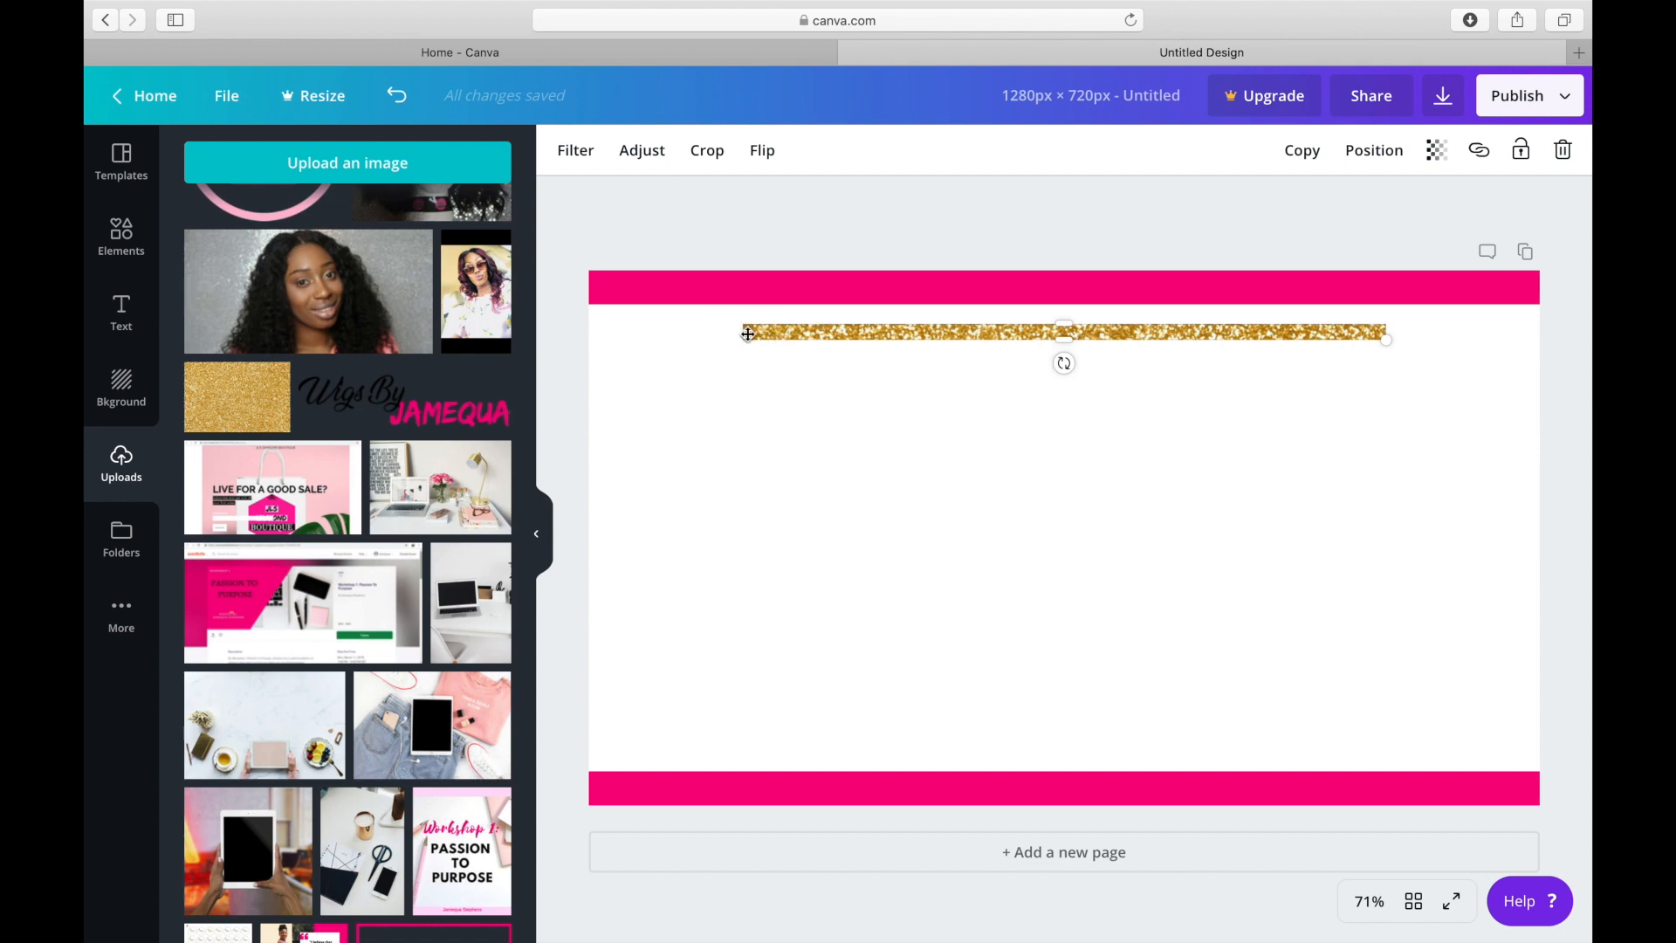
# Position the gold glitter strip directly beneath the upper pink bar and enlarge it to span the full page width.
pyautogui.rightClick(751, 331)
pyautogui.click(745, 332)
pyautogui.moveTo(807, 333); pyautogui.dragTo(636, 314)
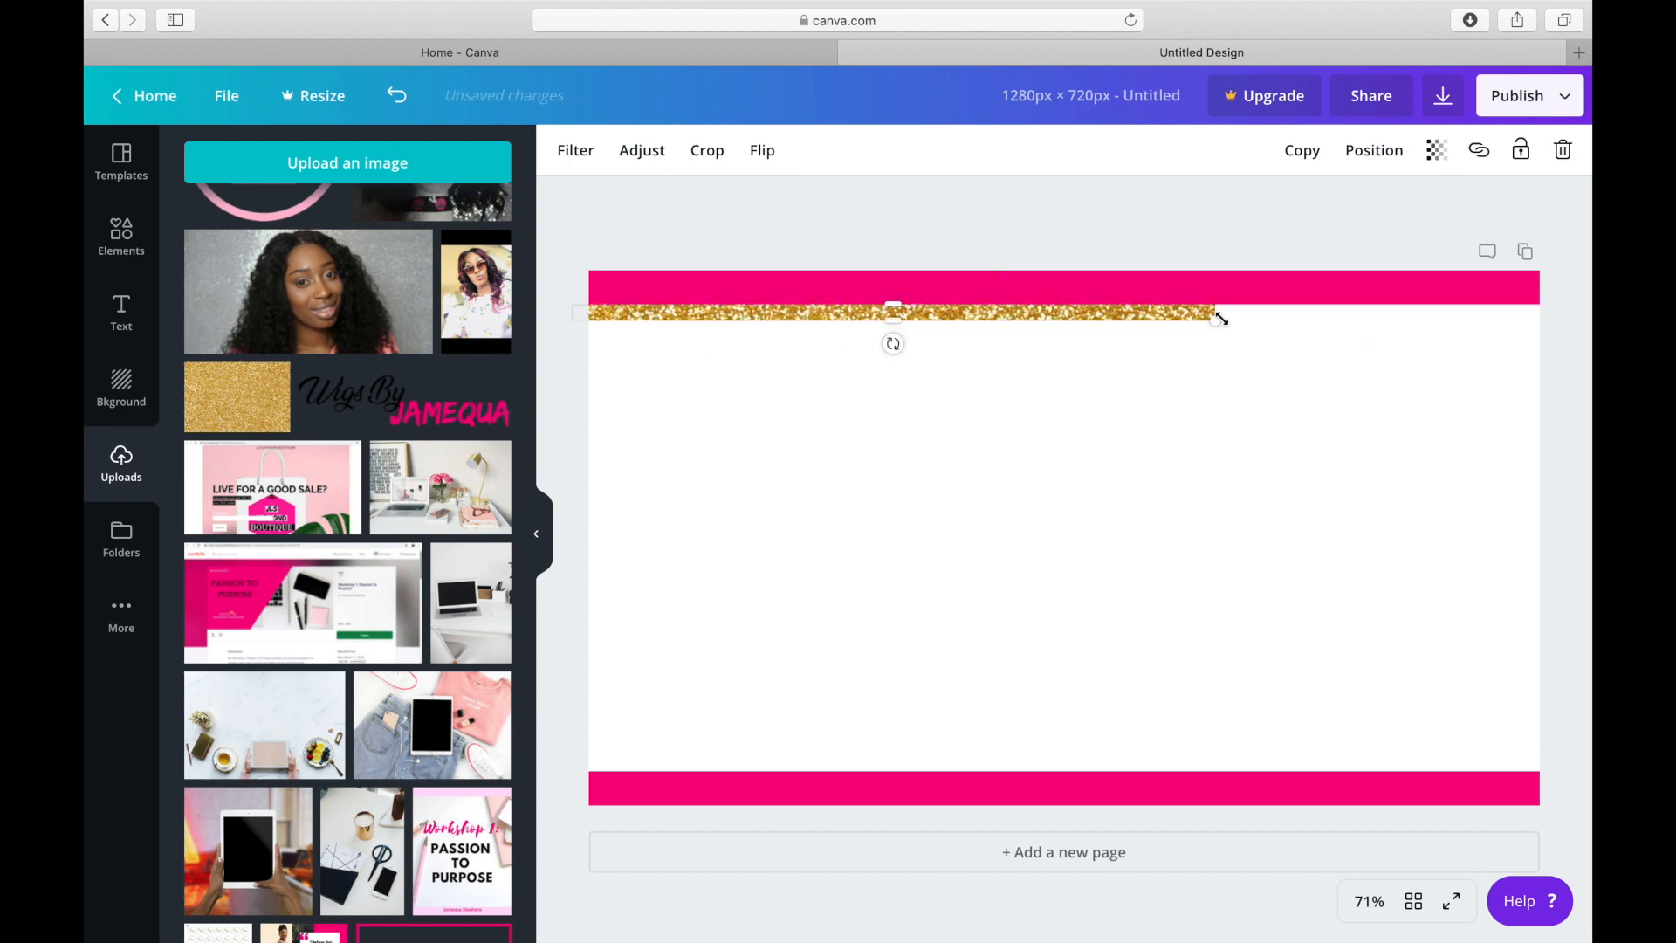
pyautogui.rightClick(1233, 318)
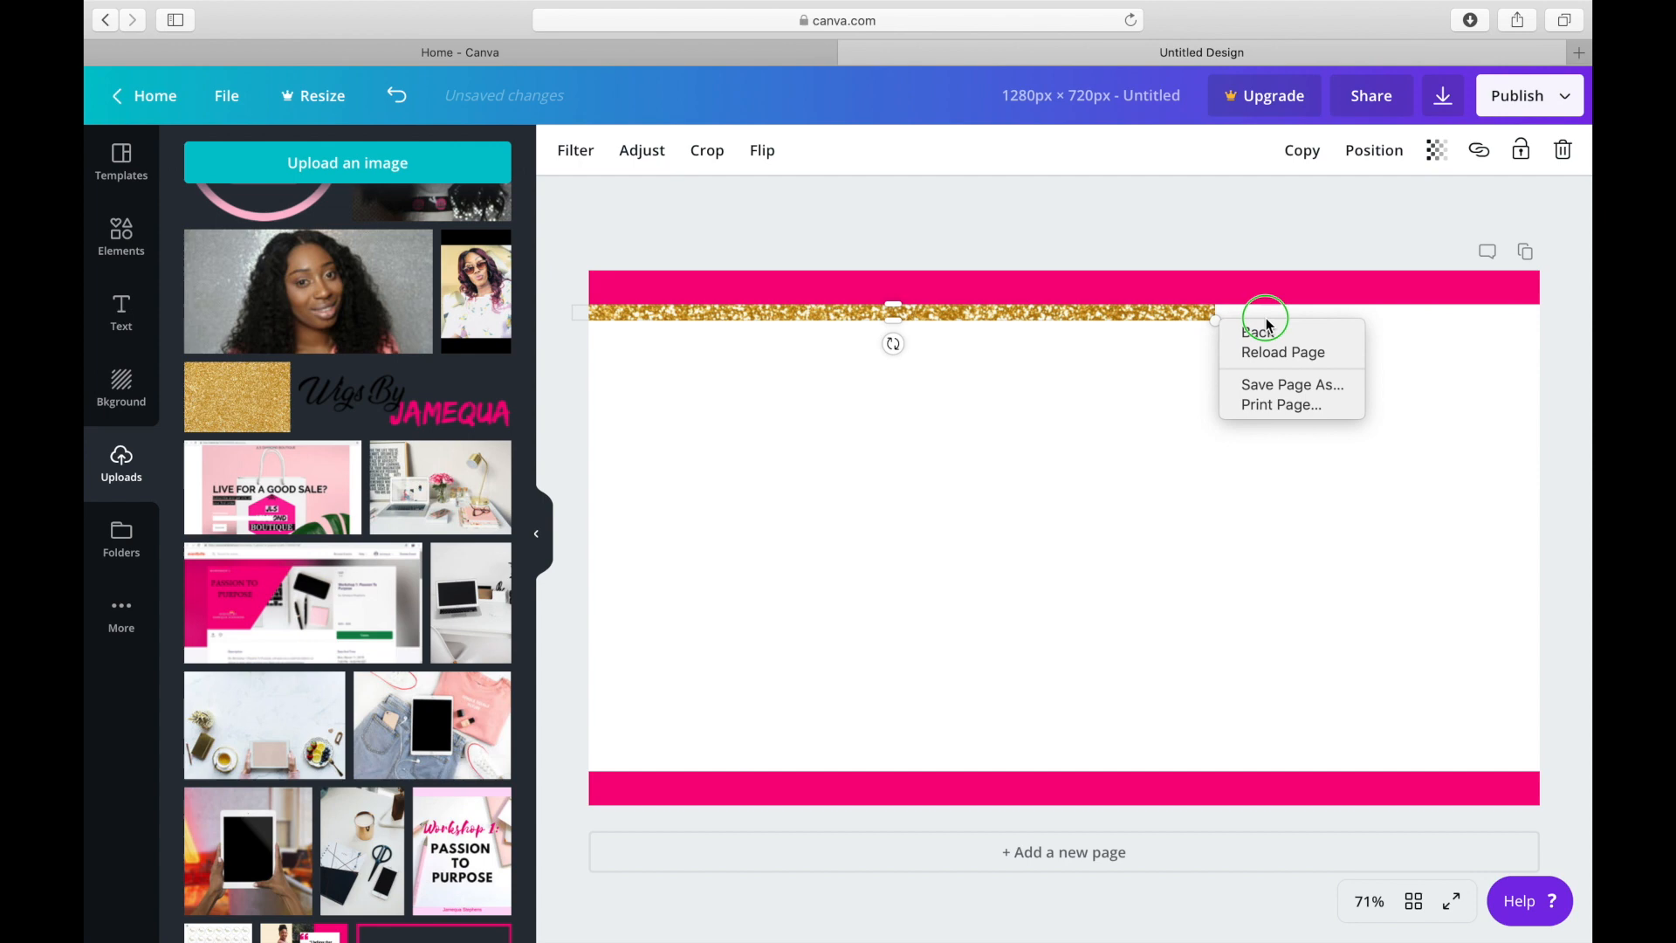
pyautogui.click(1213, 322)
pyautogui.moveTo(1213, 322); pyautogui.dragTo(1544, 323)
# Duplicate the gold glitter strip, slim both strips, and place the copy directly above the lower pink bar.
pyautogui.click(1303, 151)
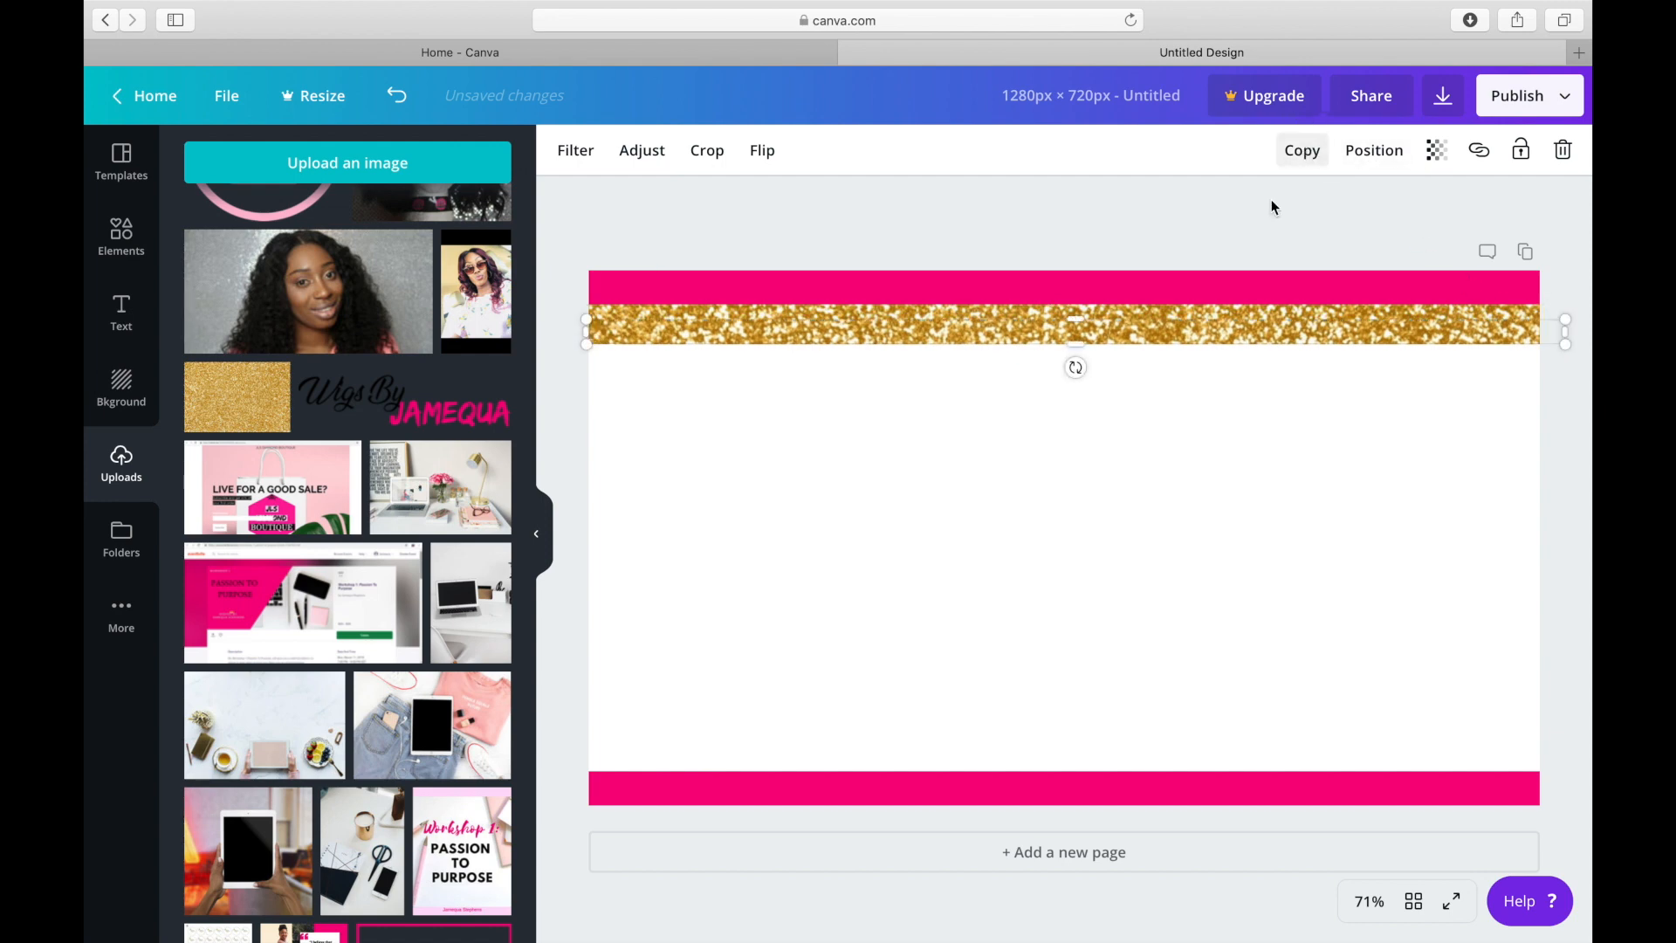
pyautogui.rightClick(1167, 338)
pyautogui.click(1107, 411)
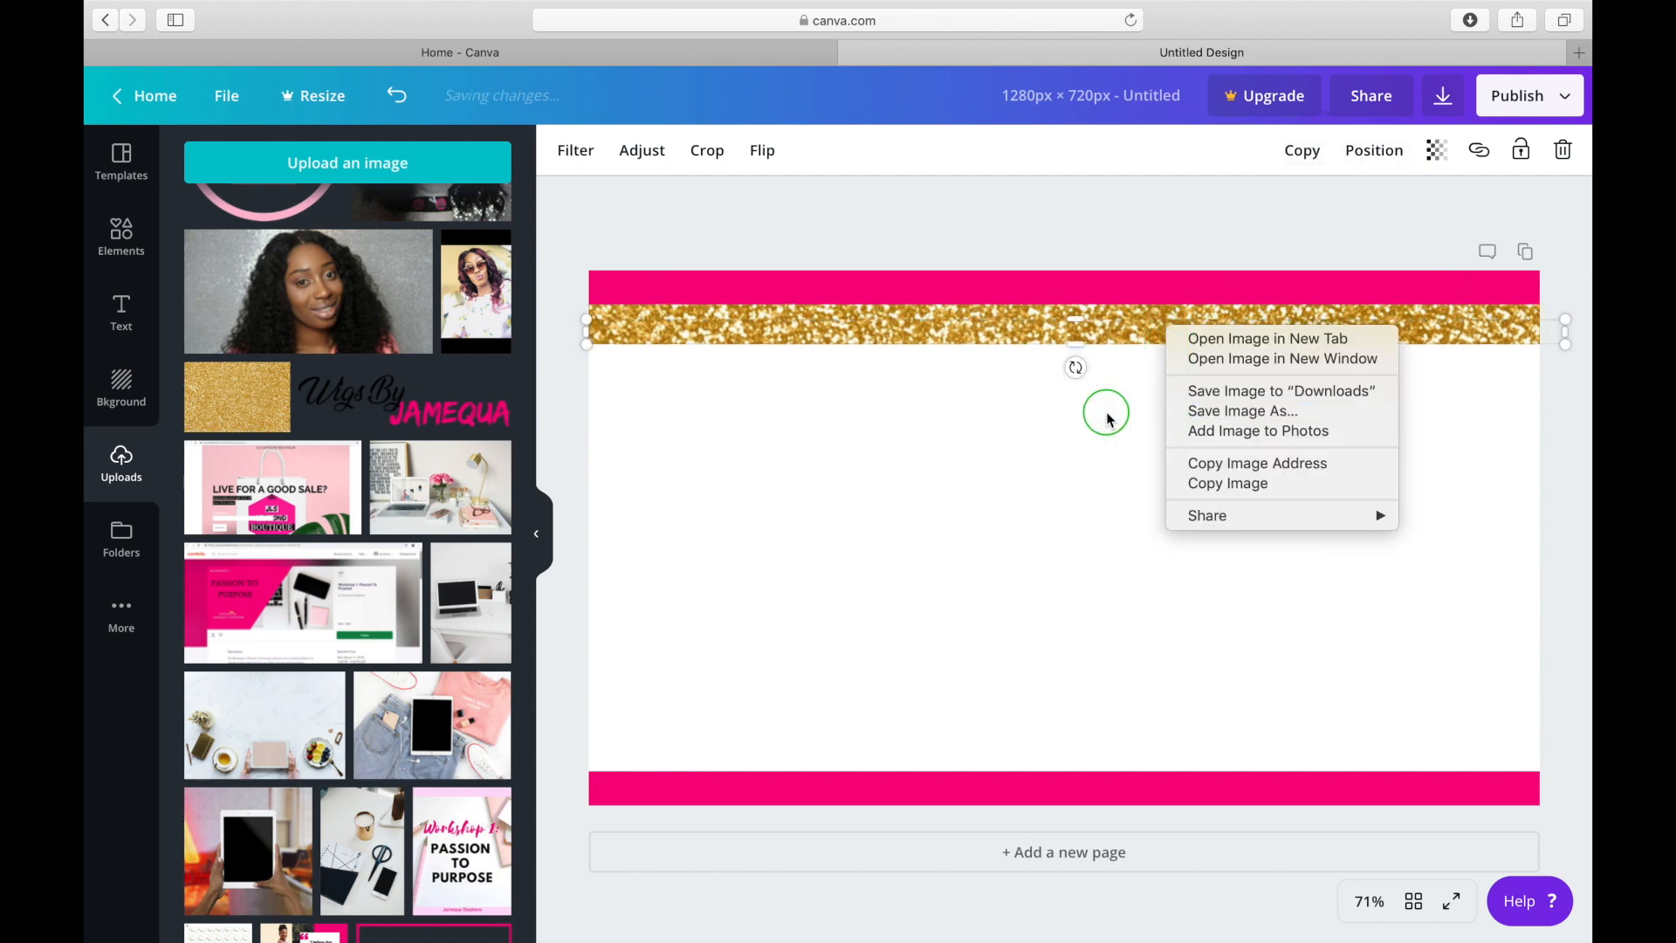
pyautogui.rightClick(998, 336)
pyautogui.click(917, 355)
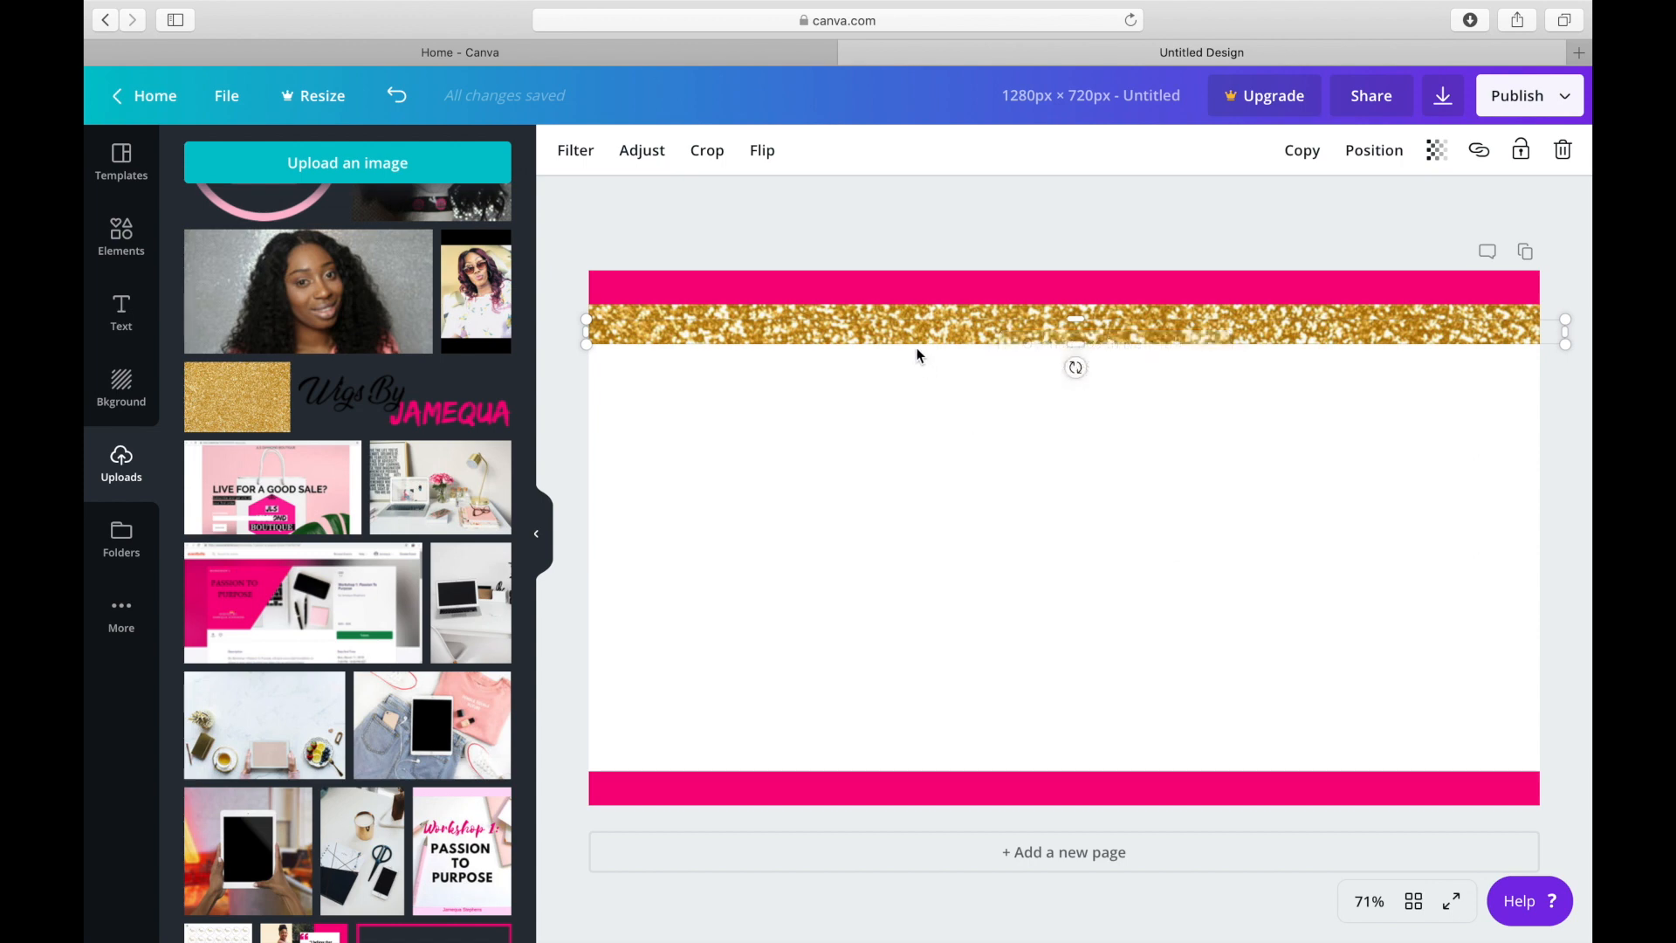
pyautogui.moveTo(908, 334); pyautogui.dragTo(898, 353)
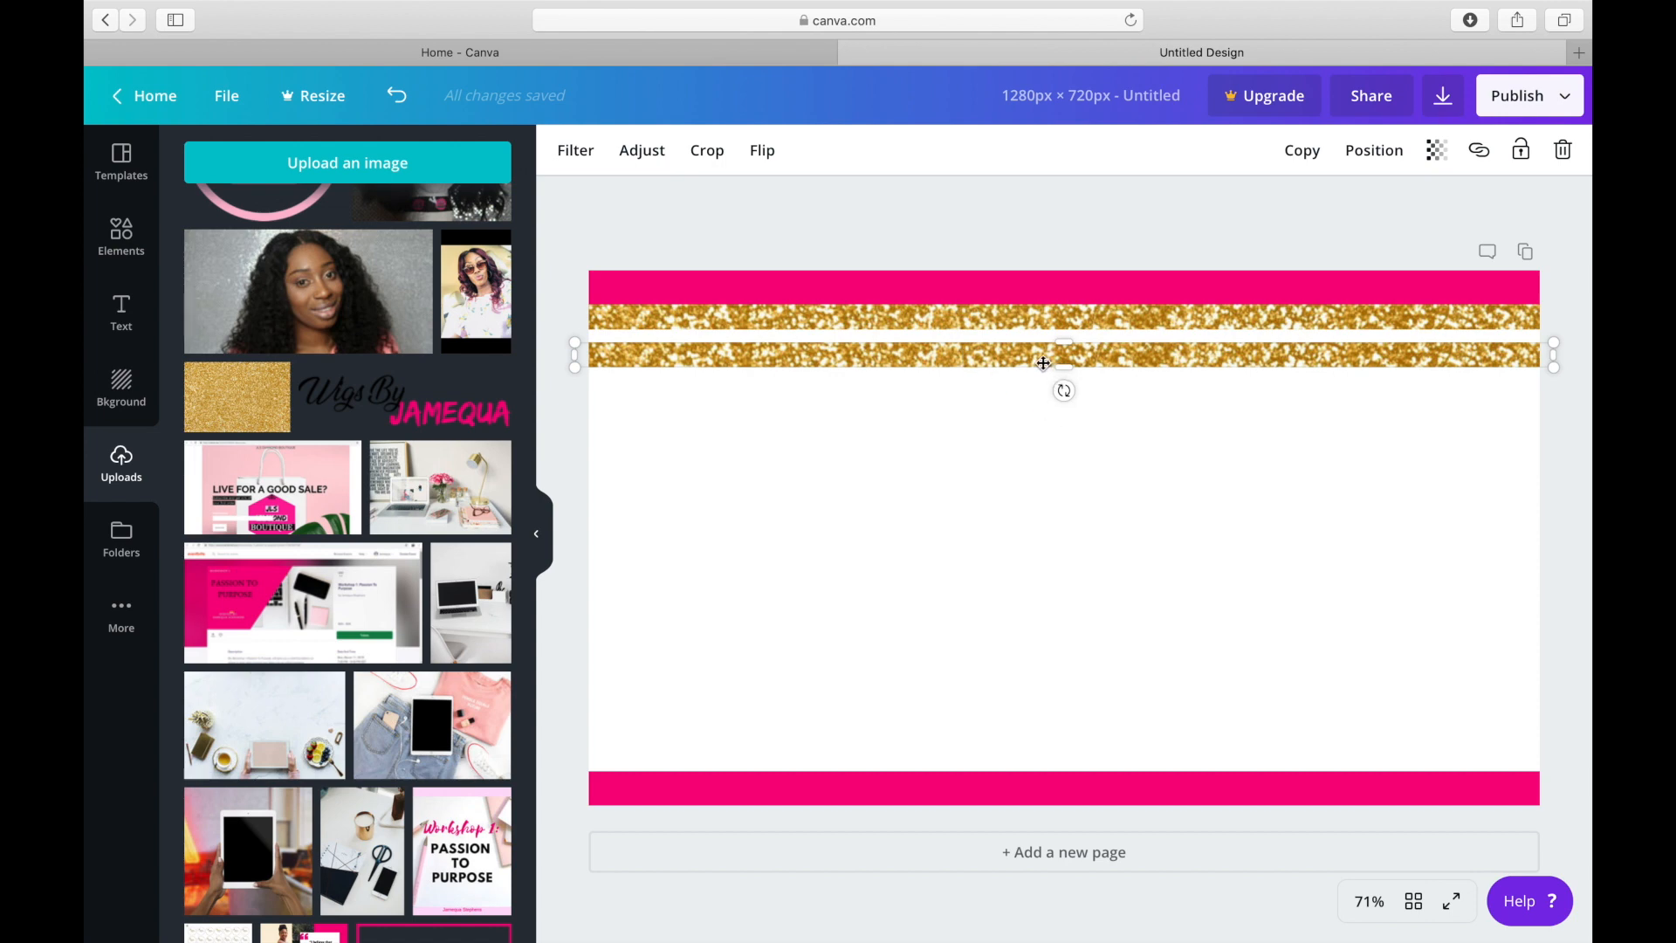
pyautogui.moveTo(1041, 362); pyautogui.dragTo(1049, 768)
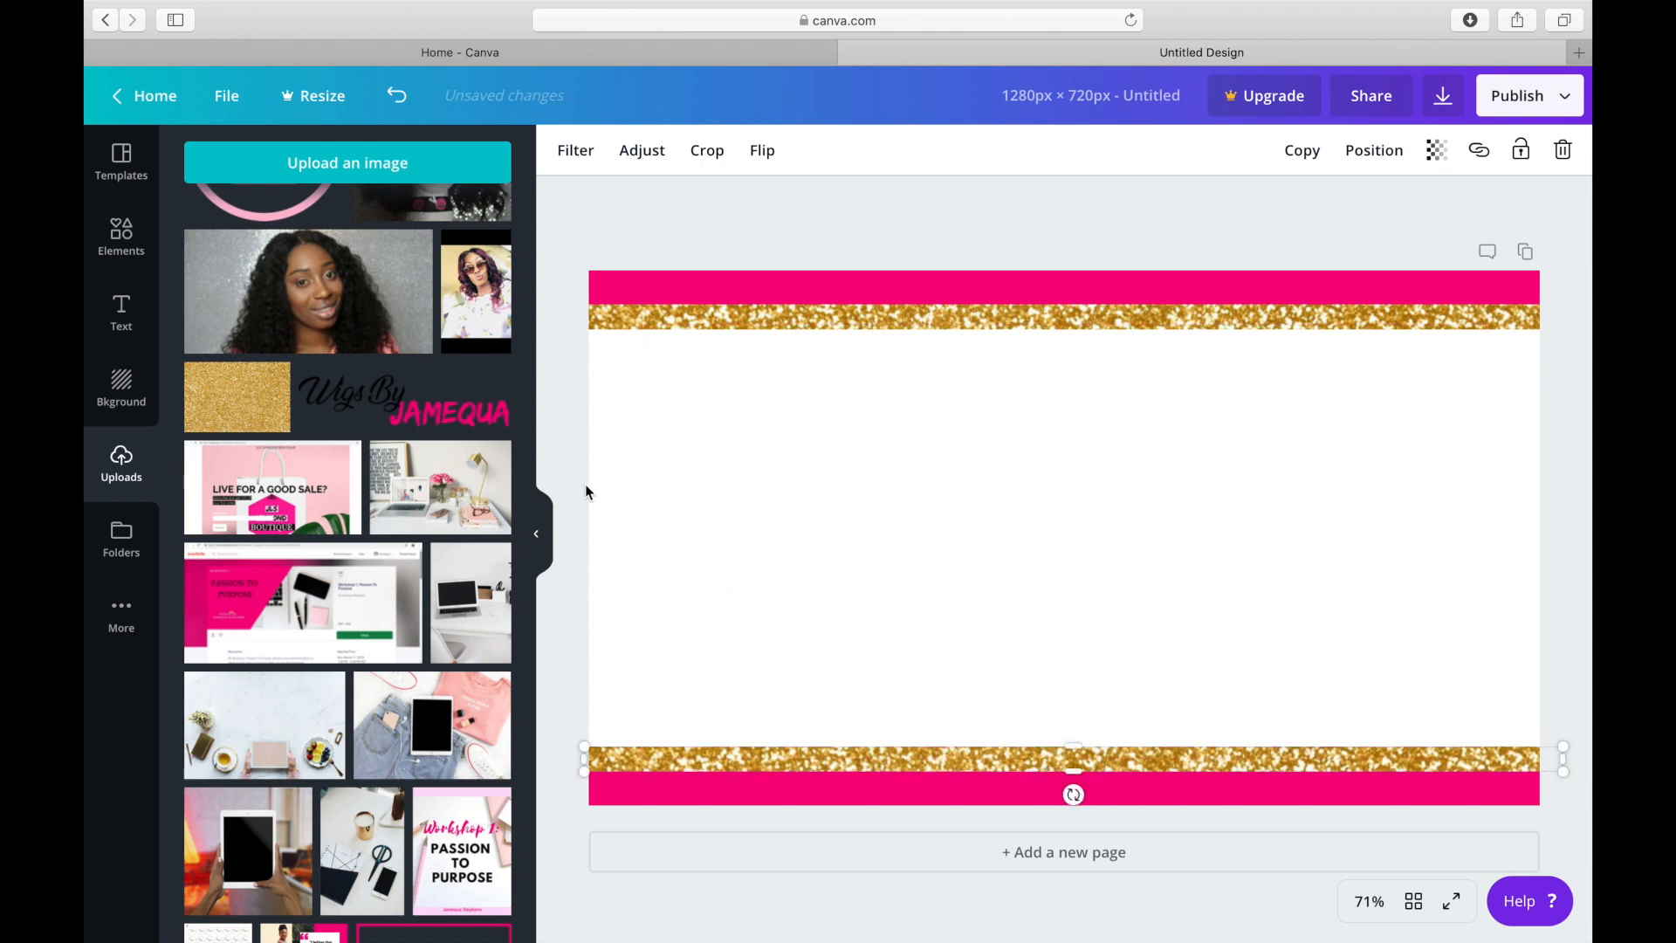
# Insert the uploaded Wigs By Jamequa logo and scale it to about half the page width, just beneath the upper glitter strip.
pyautogui.click(428, 389)
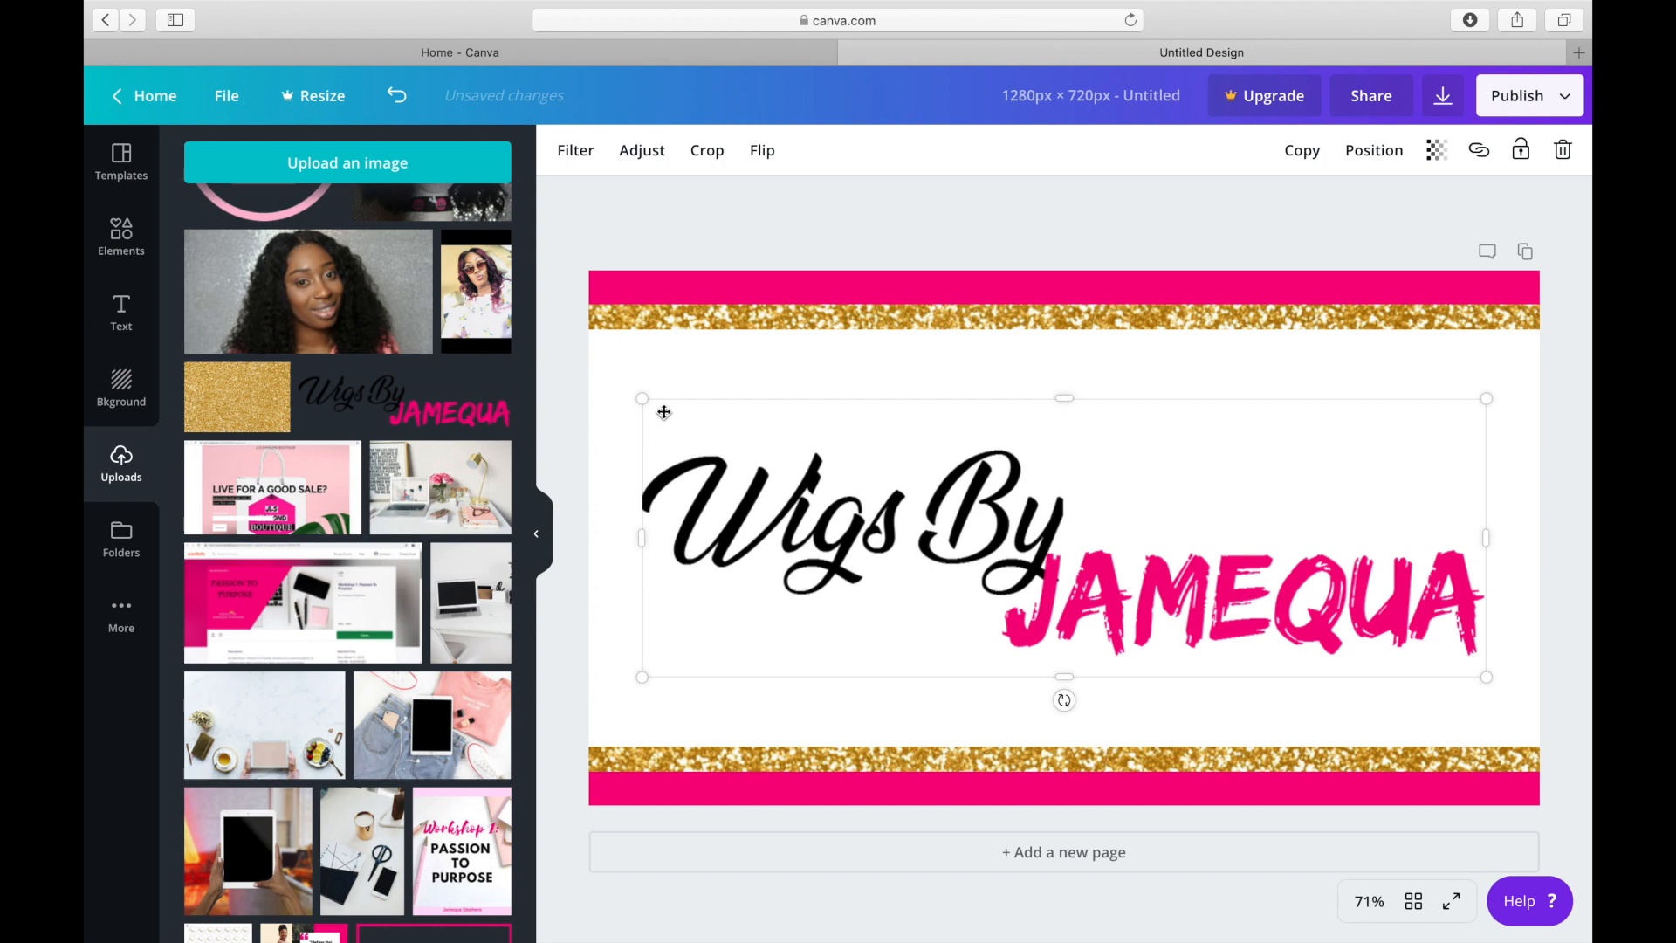
pyautogui.moveTo(638, 394); pyautogui.dragTo(1109, 603)
pyautogui.moveTo(1254, 618); pyautogui.dragTo(1018, 404)
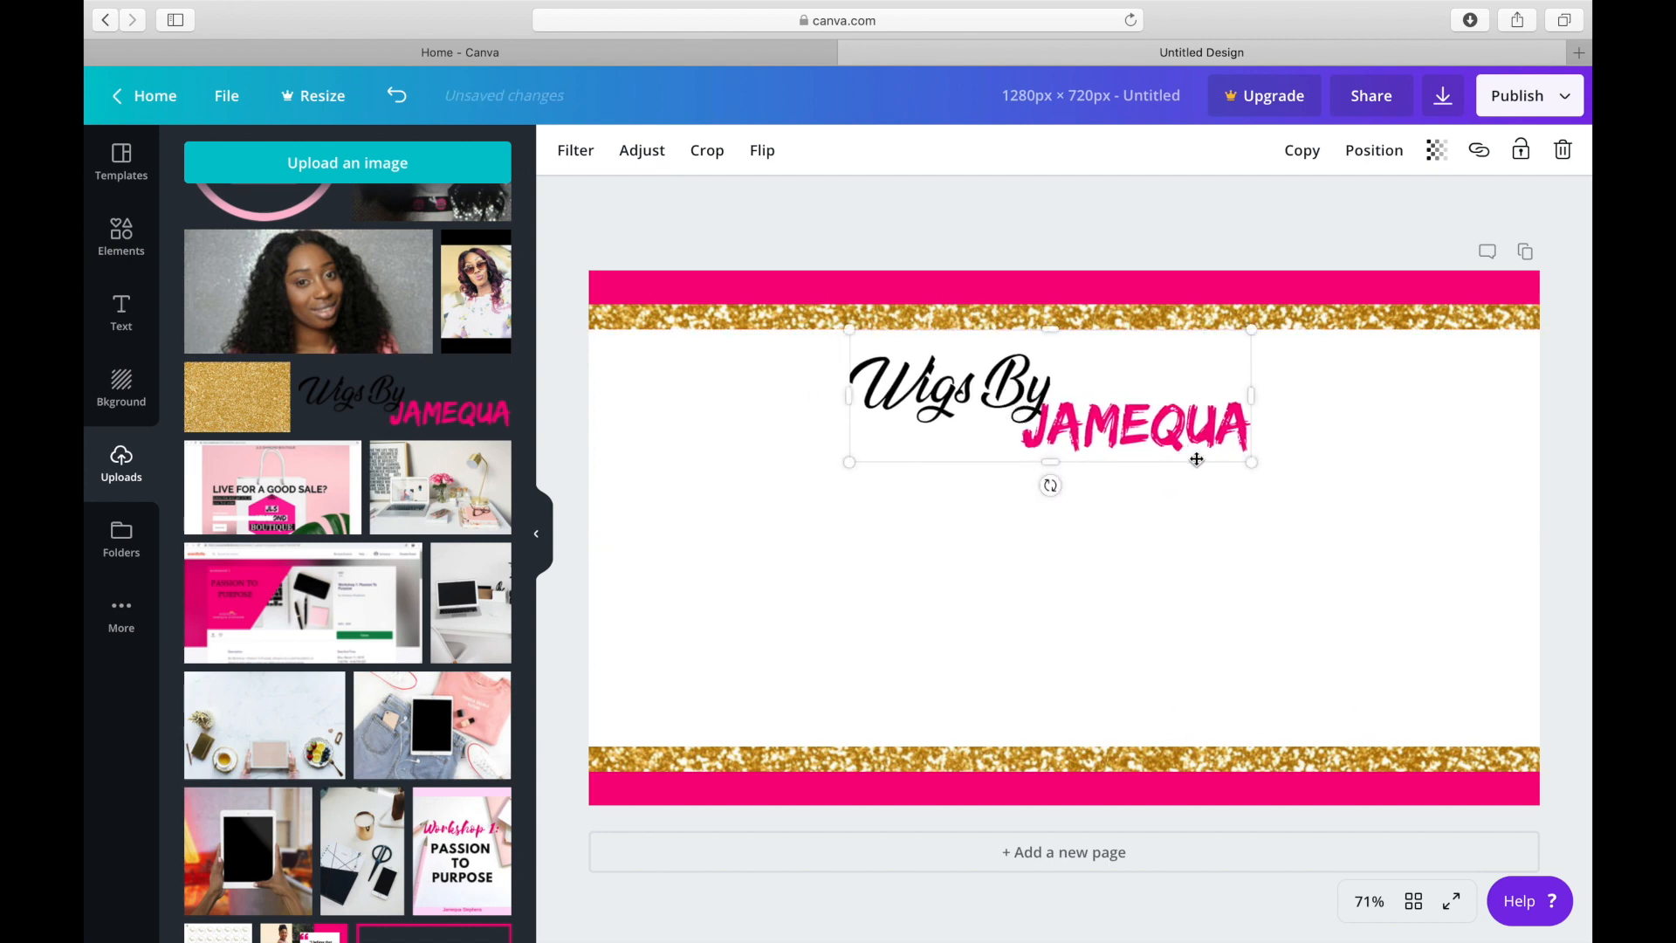
pyautogui.rightClick(1249, 465)
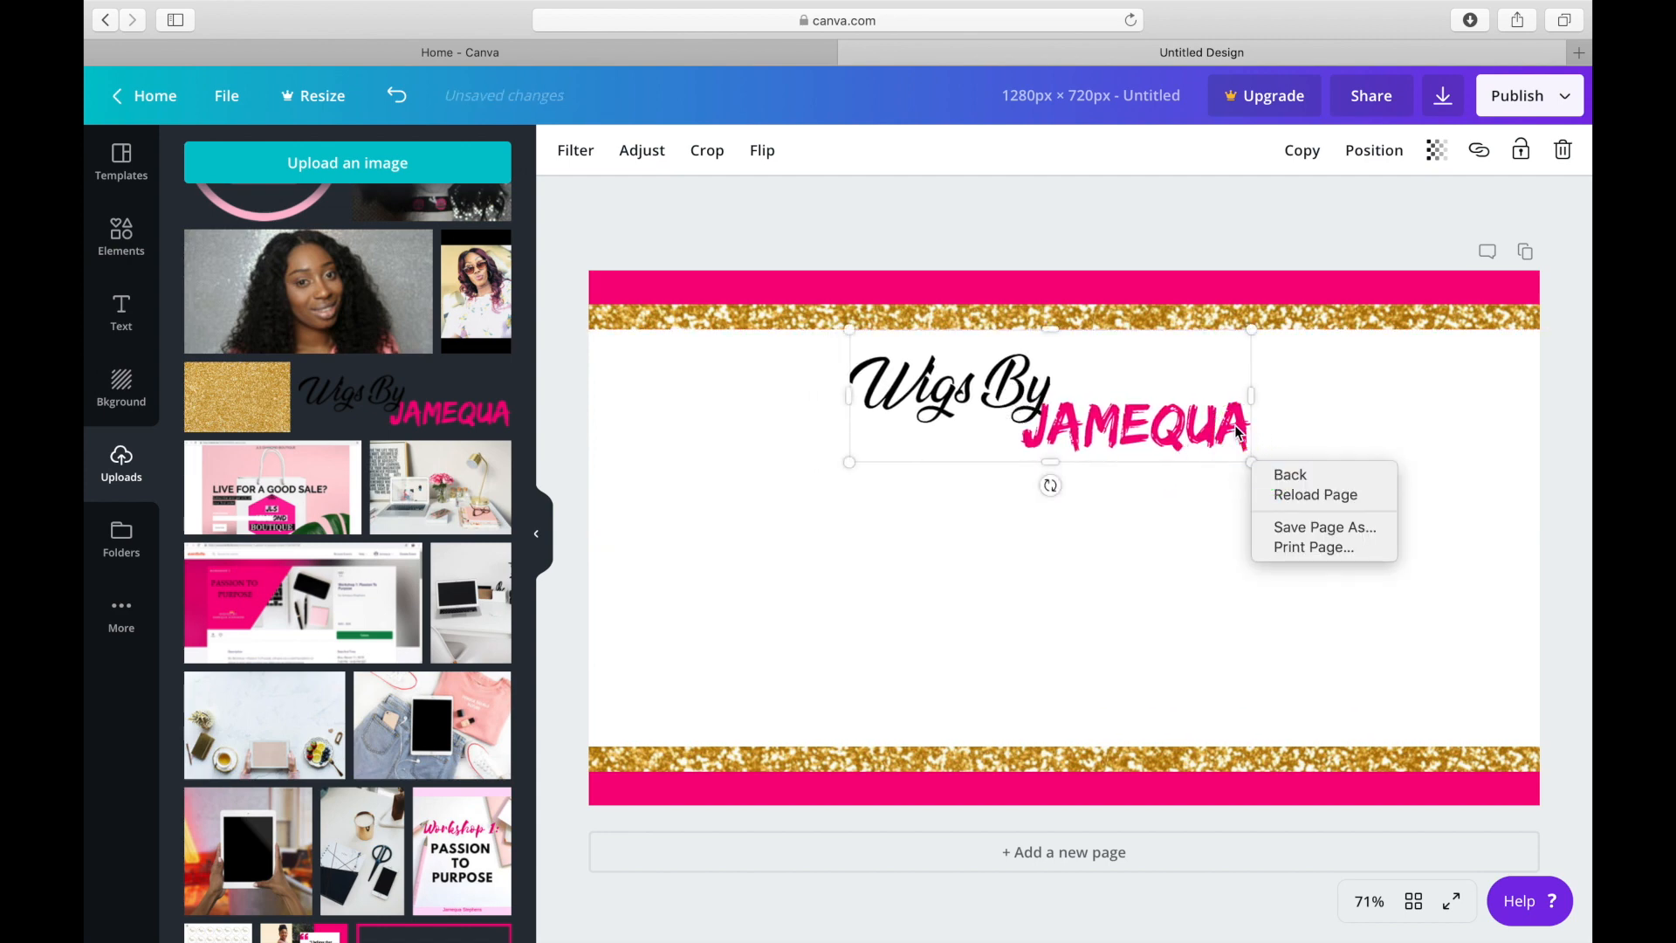
pyautogui.click(1254, 453)
pyautogui.moveTo(1252, 464); pyautogui.dragTo(1319, 521)
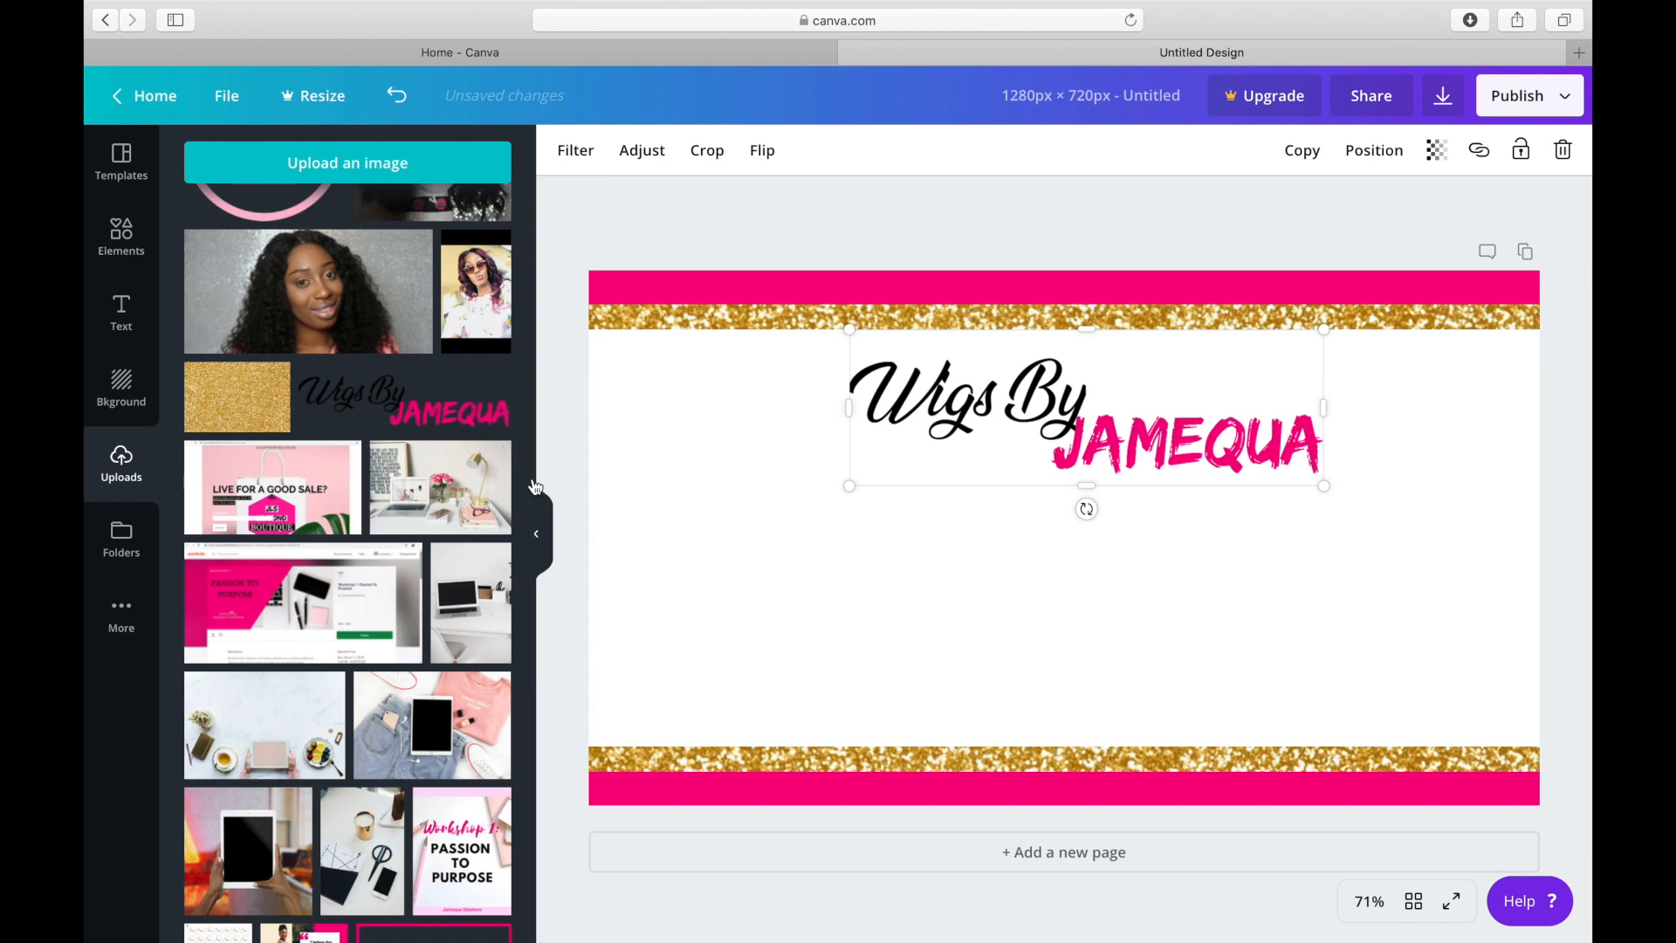
# Find the pink and gold brush stroke among the uploaded images and add it to the page.
pyautogui.moveTo(528, 480); pyautogui.dragTo(470, 654)
pyautogui.scroll(-15, 469, 654)
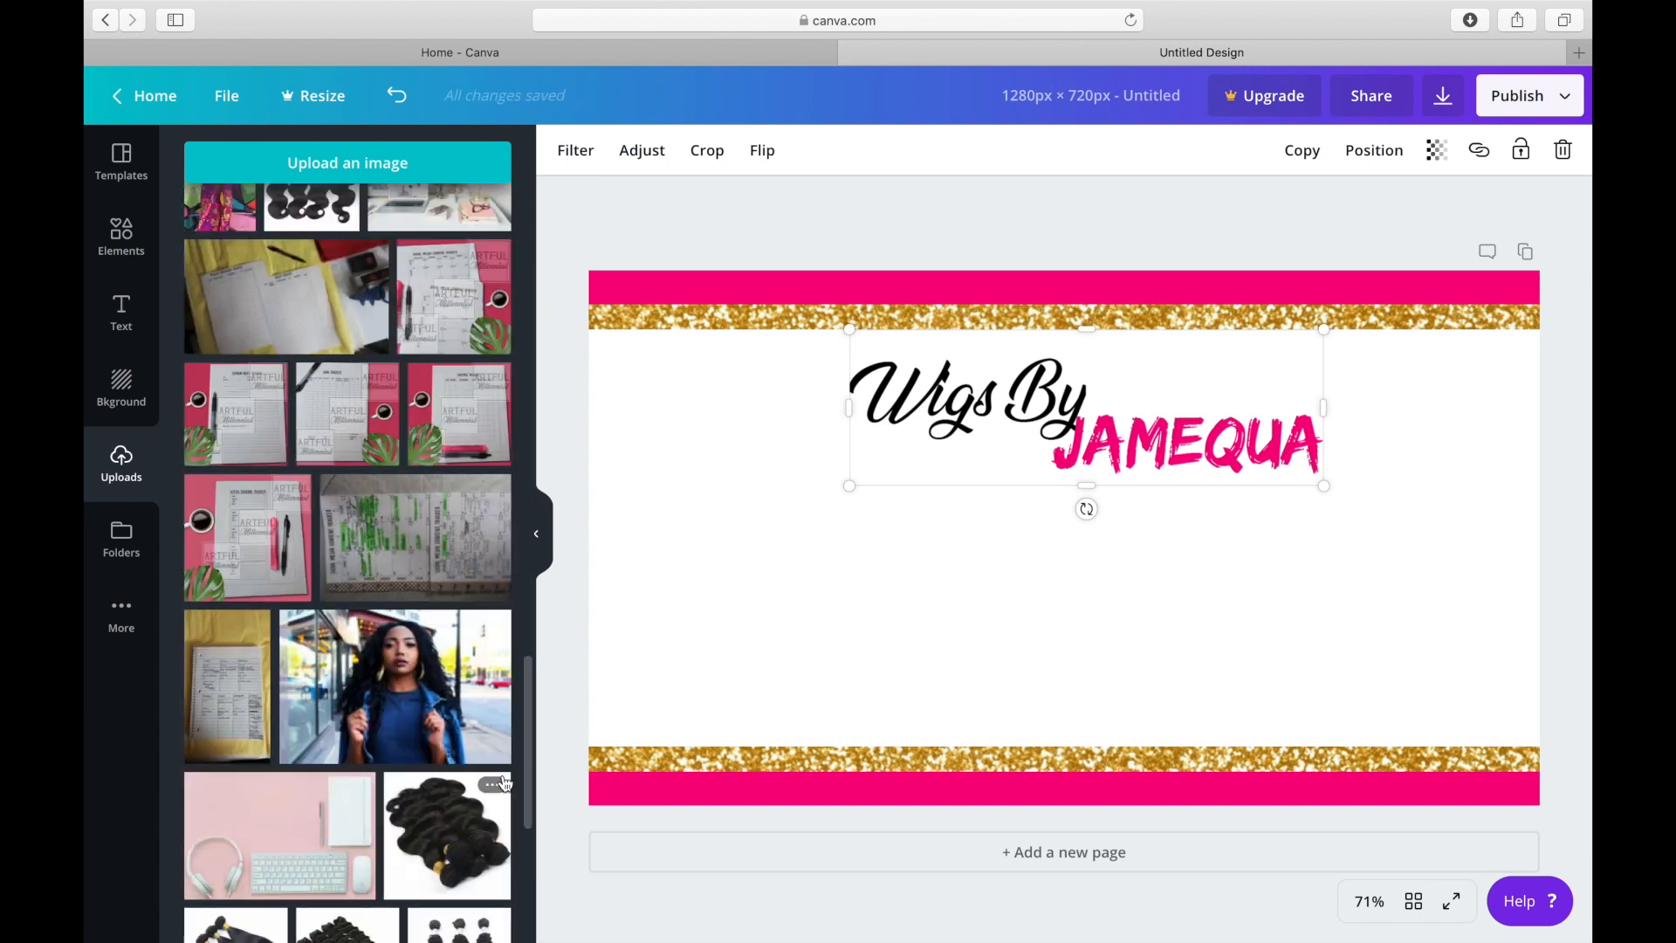
pyautogui.moveTo(532, 689); pyautogui.dragTo(526, 826)
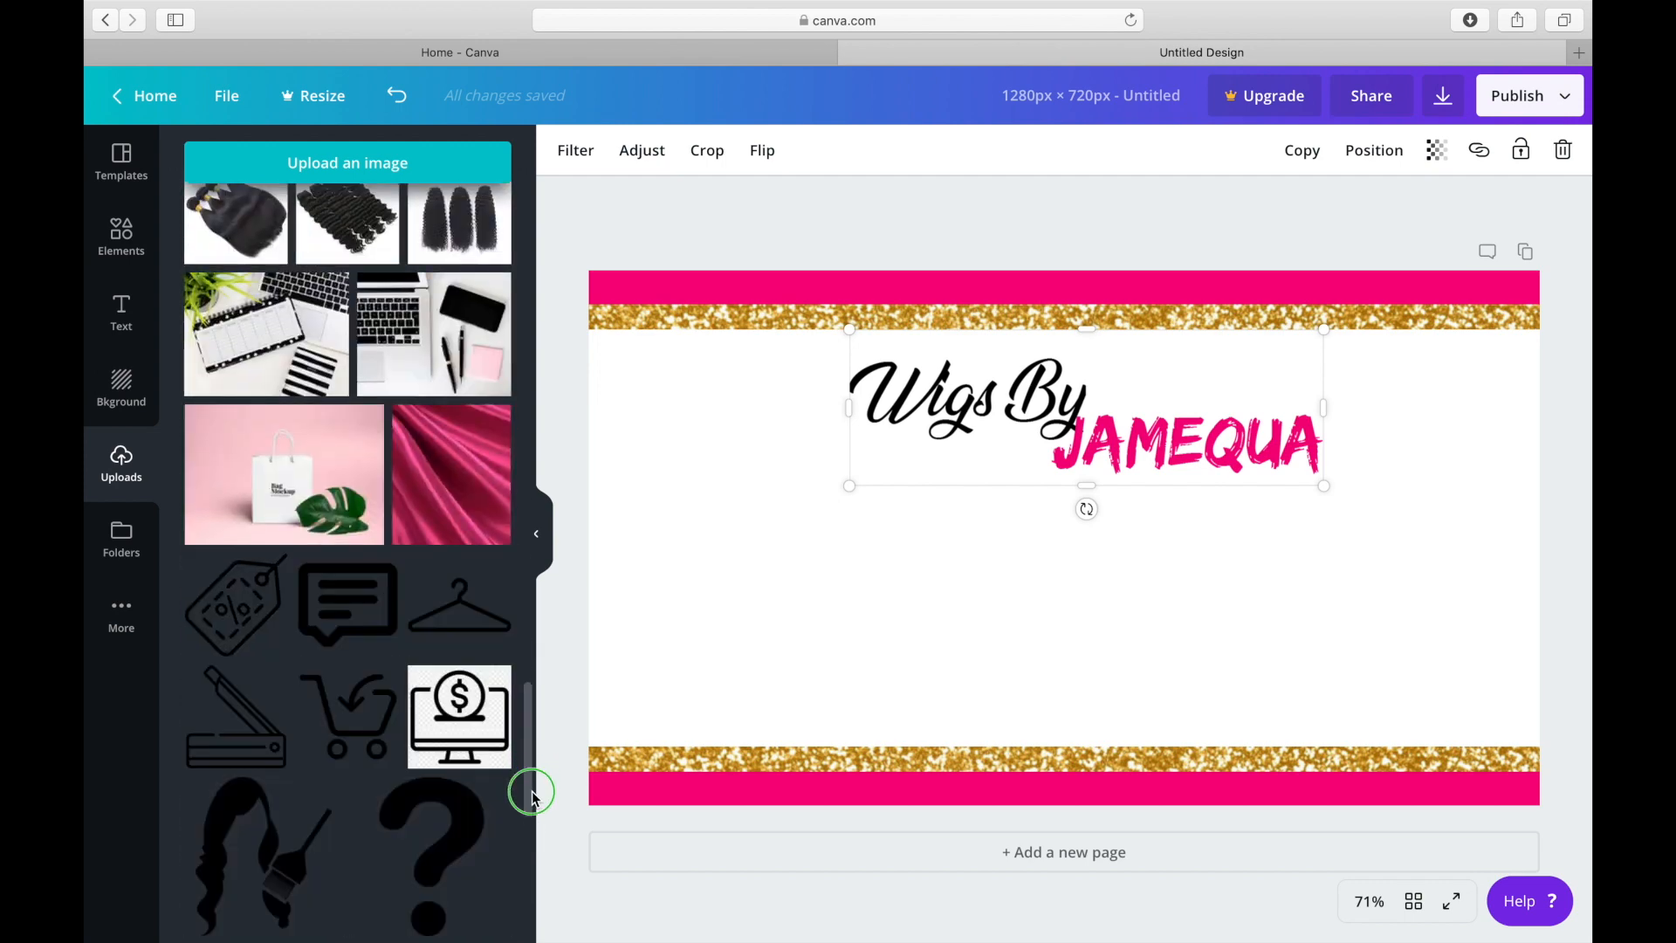
pyautogui.moveTo(531, 774); pyautogui.dragTo(539, 857)
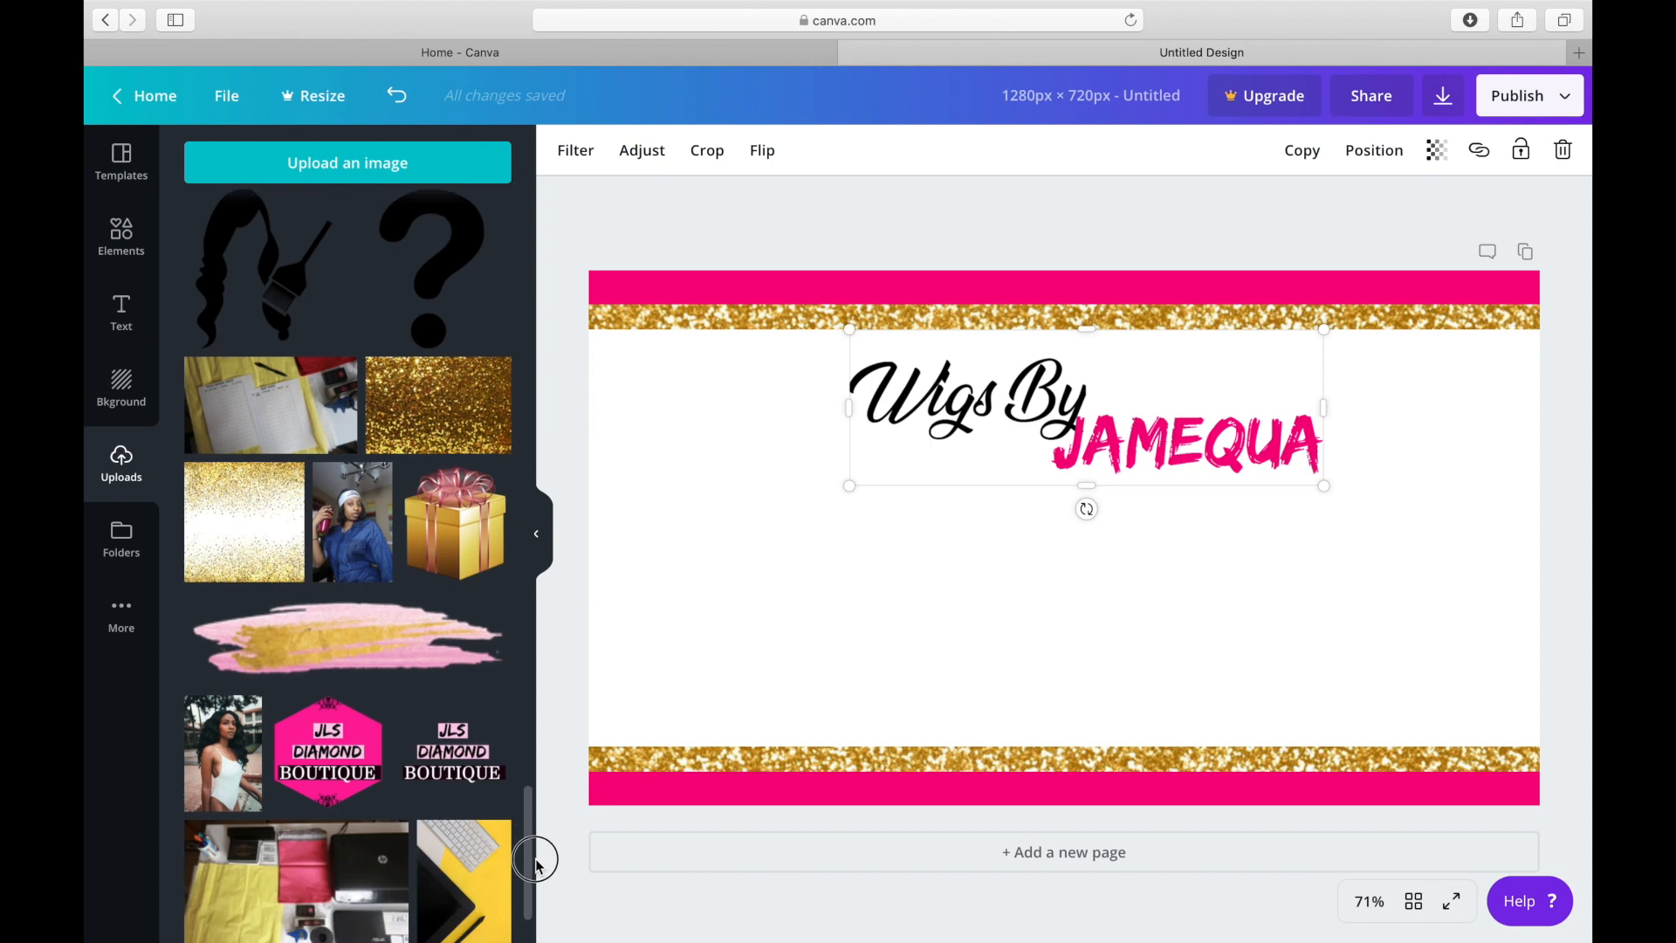
pyautogui.click(358, 648)
pyautogui.rightClick(961, 558)
pyautogui.click(958, 531)
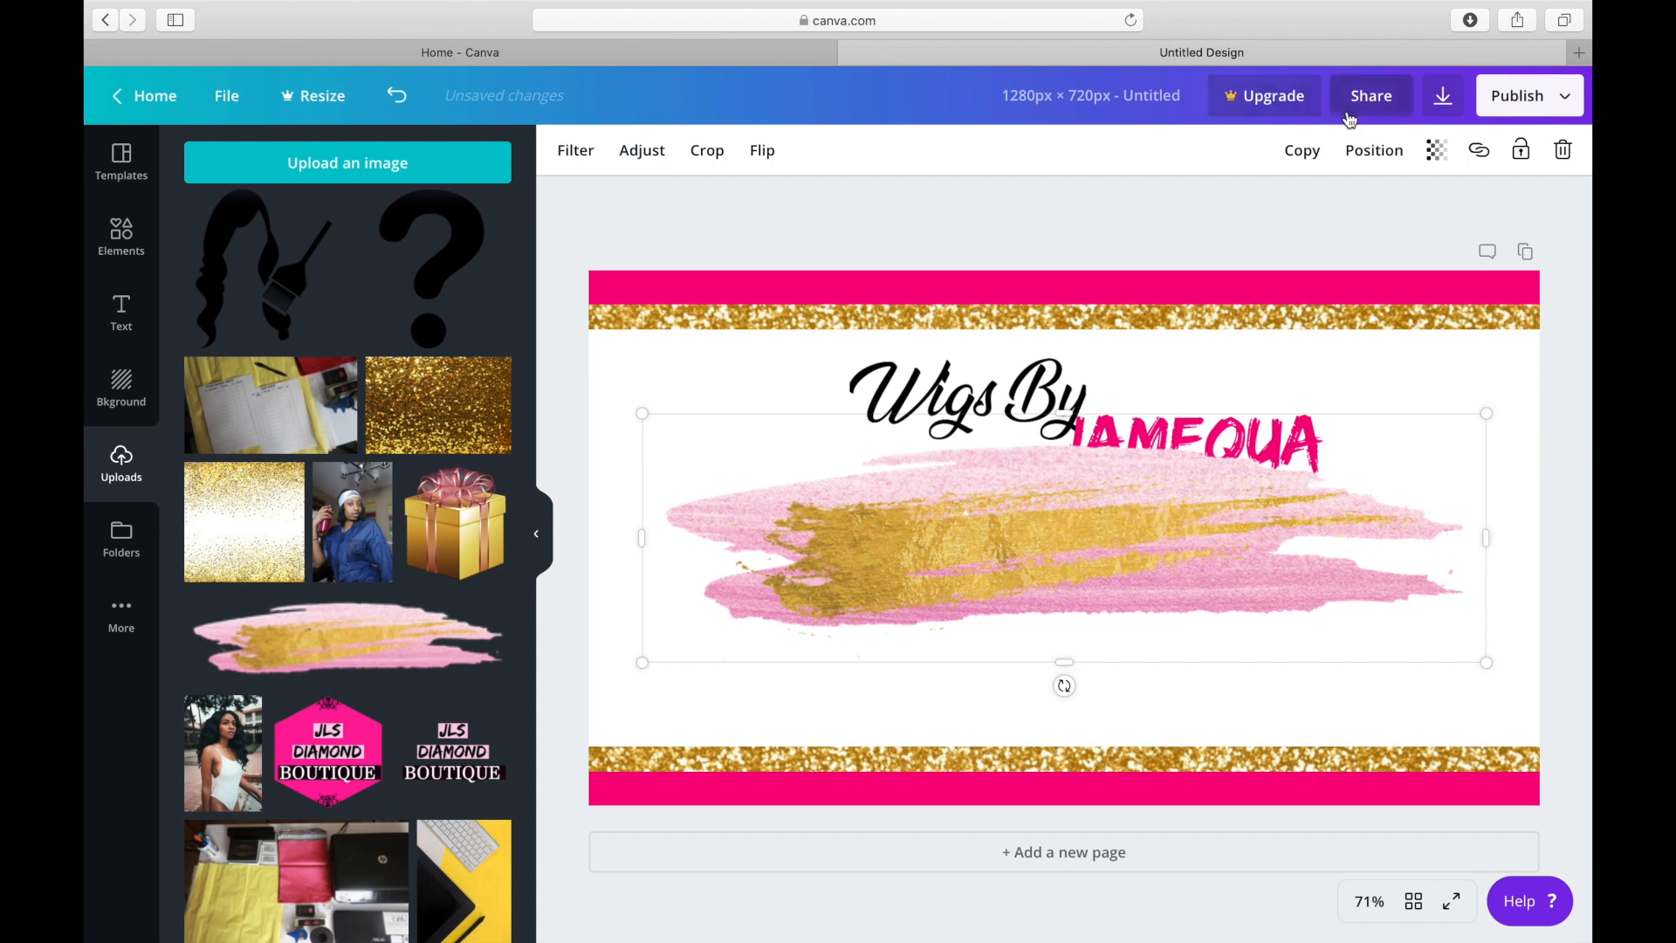
# Send the brush stroke backward behind the logo and move it up to just beneath the upper glitter strip.
pyautogui.click(1360, 149)
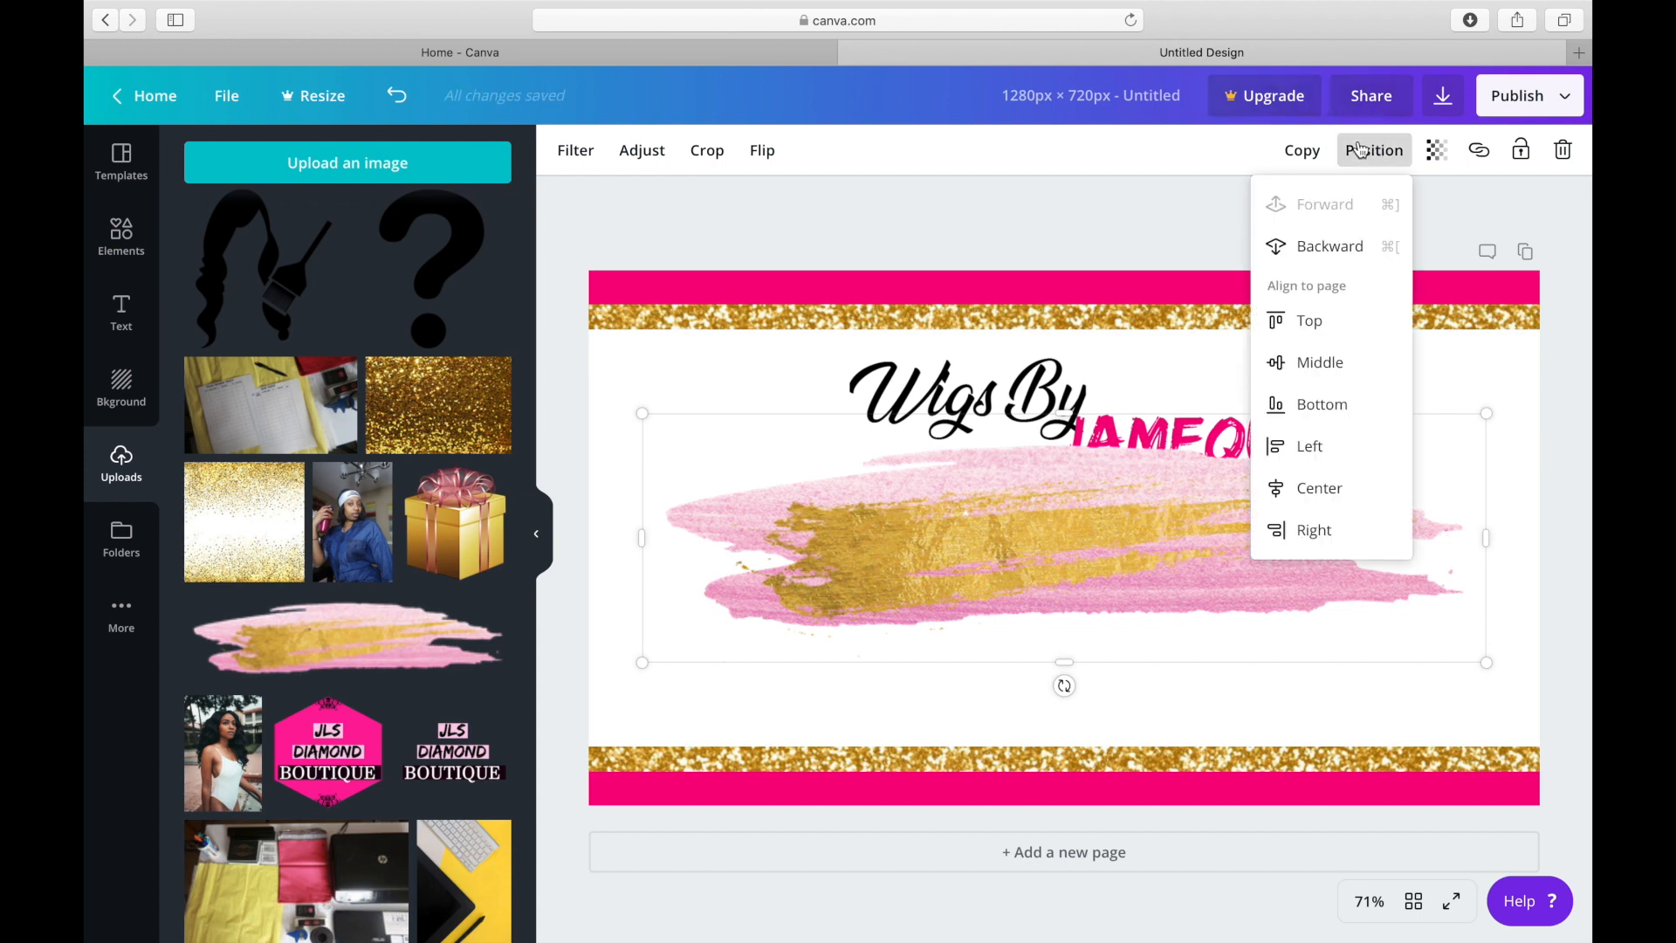
pyautogui.click(1328, 248)
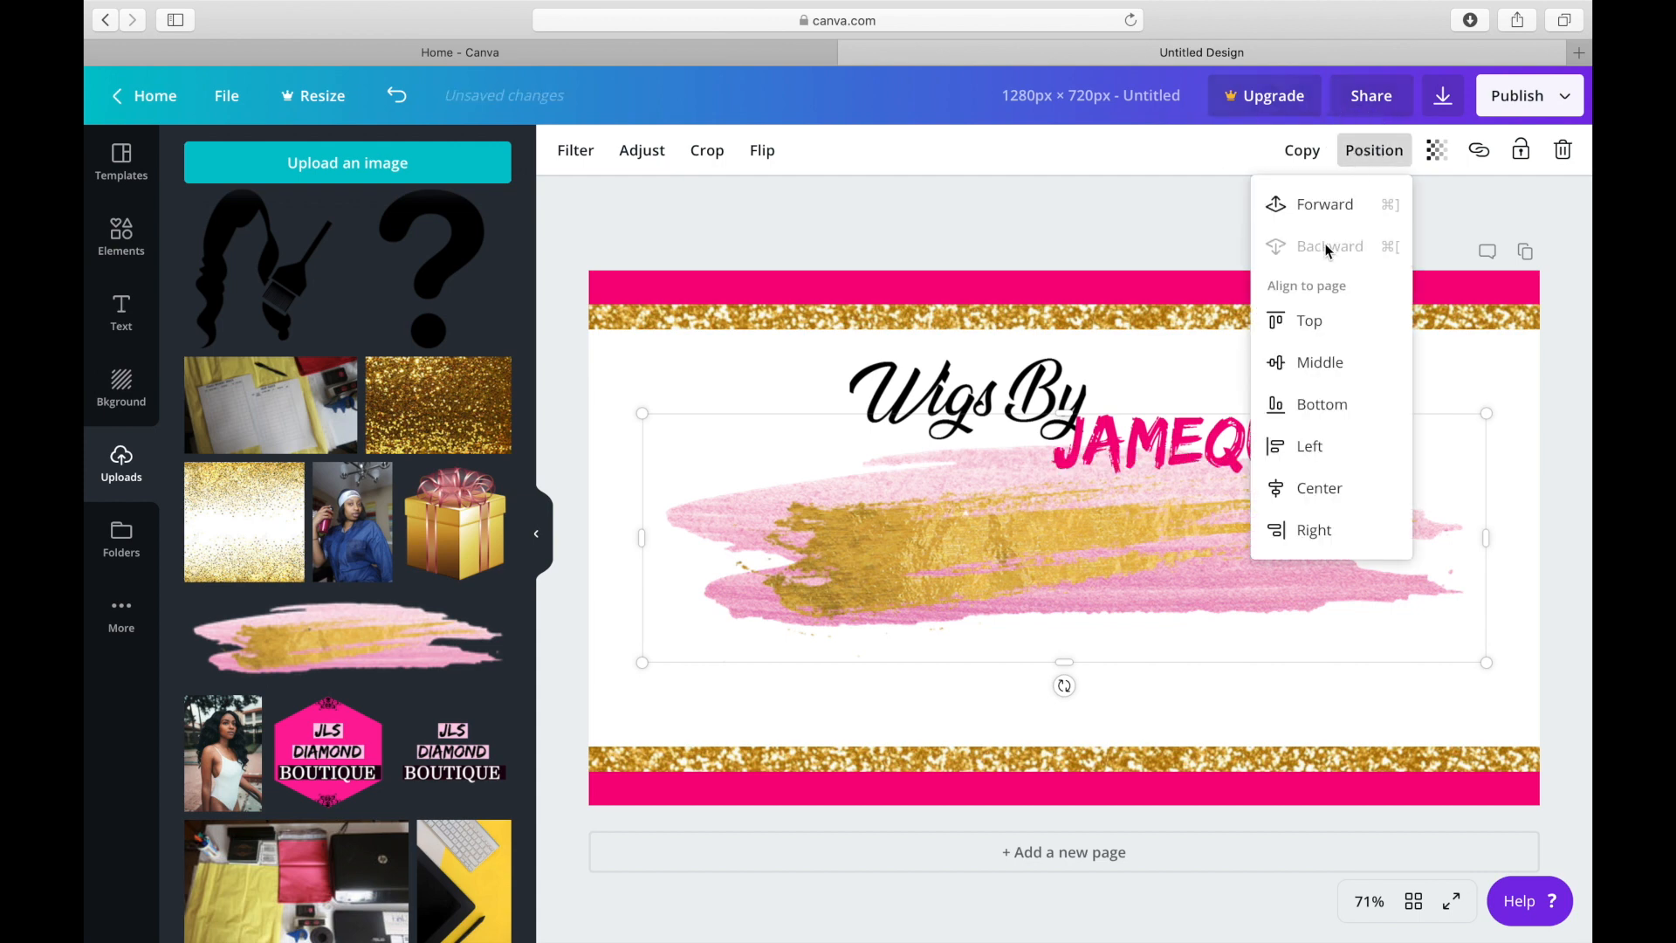
pyautogui.rightClick(1065, 557)
pyautogui.click(1074, 505)
pyautogui.moveTo(701, 472); pyautogui.dragTo(707, 389)
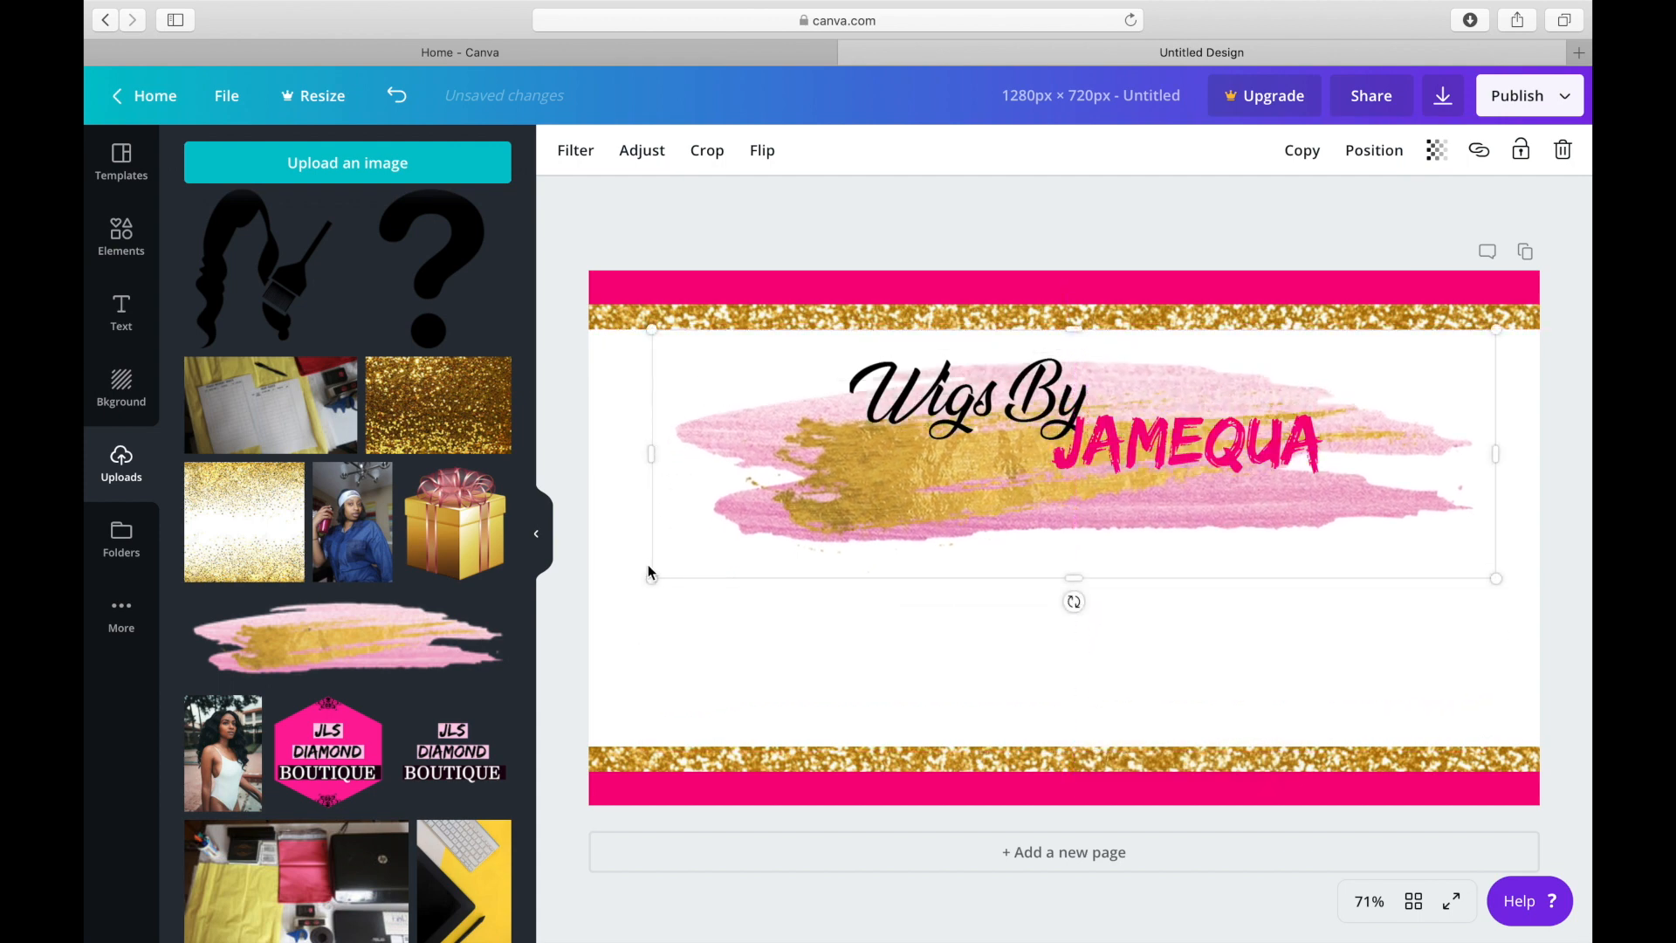
# Shrink the brush stroke to extend only slightly beyond the logo, and nudge the logo down a little.
pyautogui.moveTo(654, 577); pyautogui.dragTo(756, 467)
pyautogui.moveTo(939, 467)
pyautogui.mouseDown()
pyautogui.moveTo(926, 444)
pyautogui.moveTo(940, 480)
pyautogui.mouseUp()
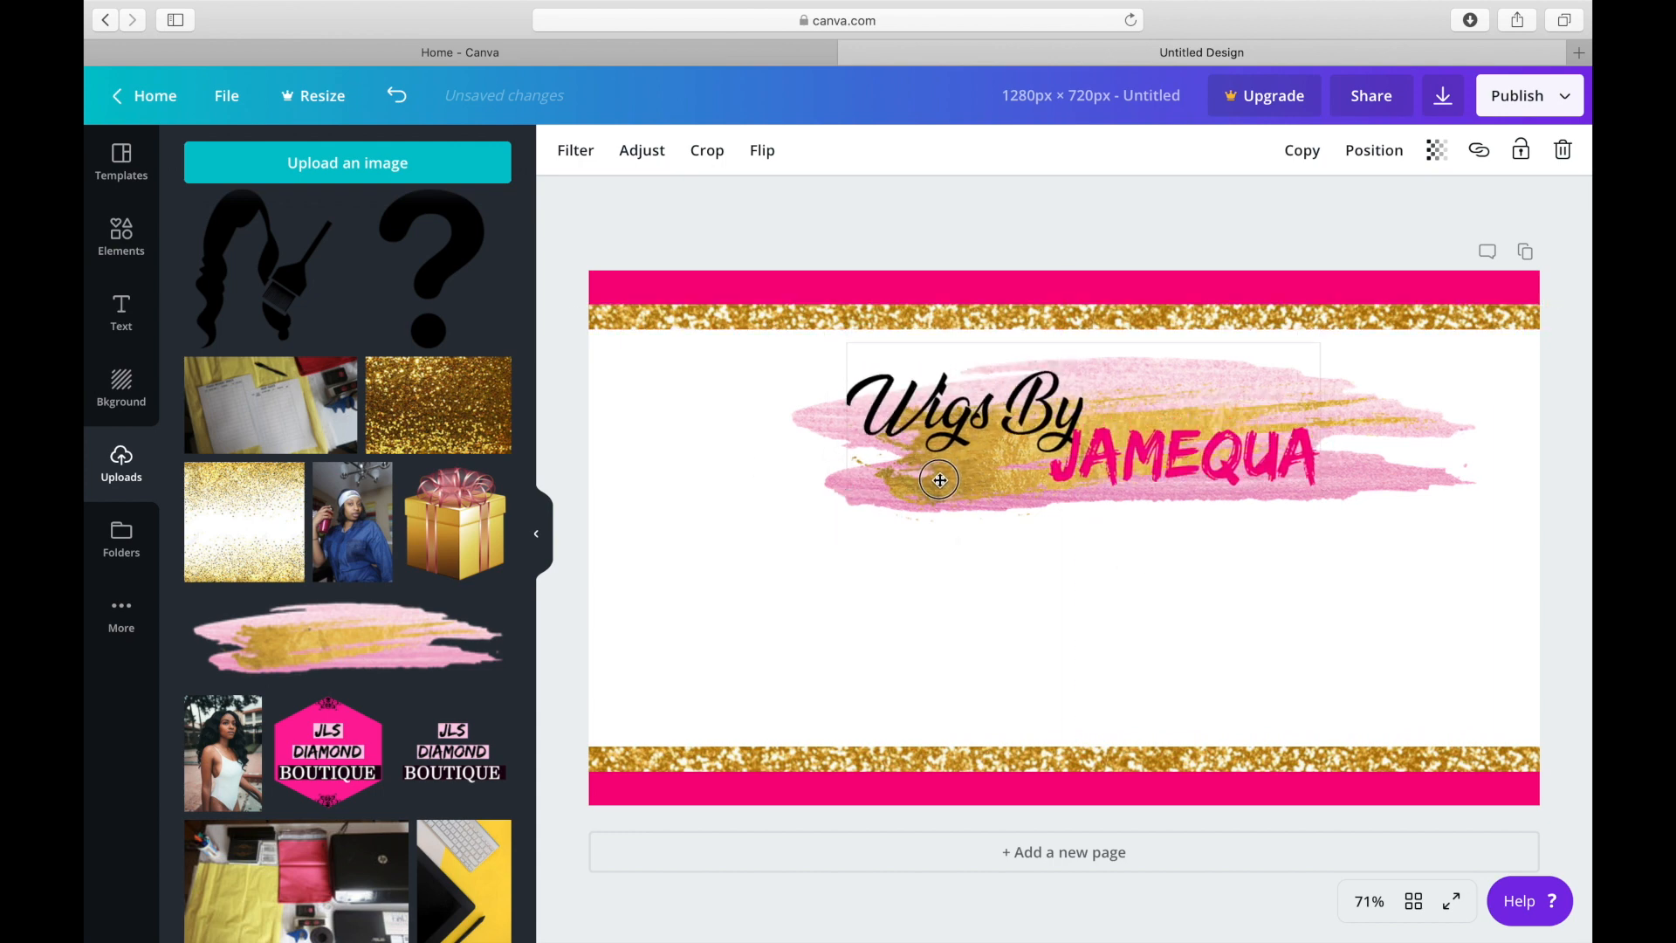
pyautogui.click(951, 513)
pyautogui.moveTo(945, 506)
pyautogui.mouseDown()
pyautogui.moveTo(928, 483)
pyautogui.moveTo(897, 492)
pyautogui.mouseUp()
pyautogui.moveTo(717, 531); pyautogui.dragTo(793, 470)
pyautogui.rightClick(1152, 393)
pyautogui.click(1156, 402)
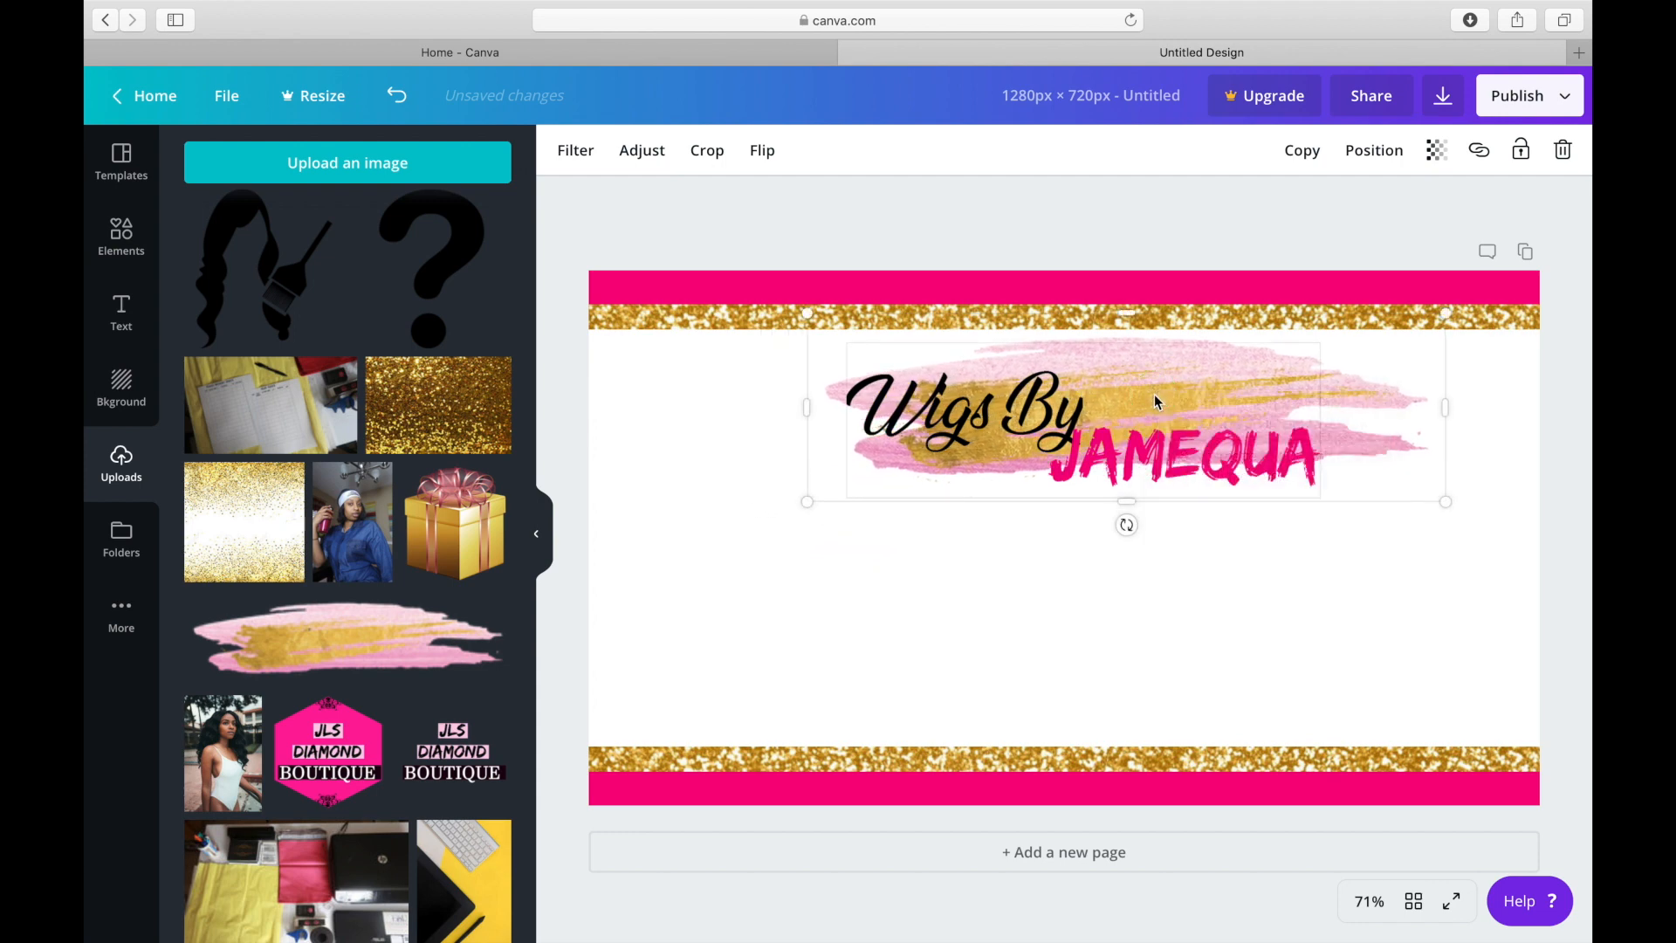
# Centre the brush stroke horizontally behind the logo and lower it slightly to clear the glitter strip.
pyautogui.rightClick(1386, 387)
pyautogui.click(1375, 392)
pyautogui.moveTo(1362, 363); pyautogui.dragTo(1324, 362)
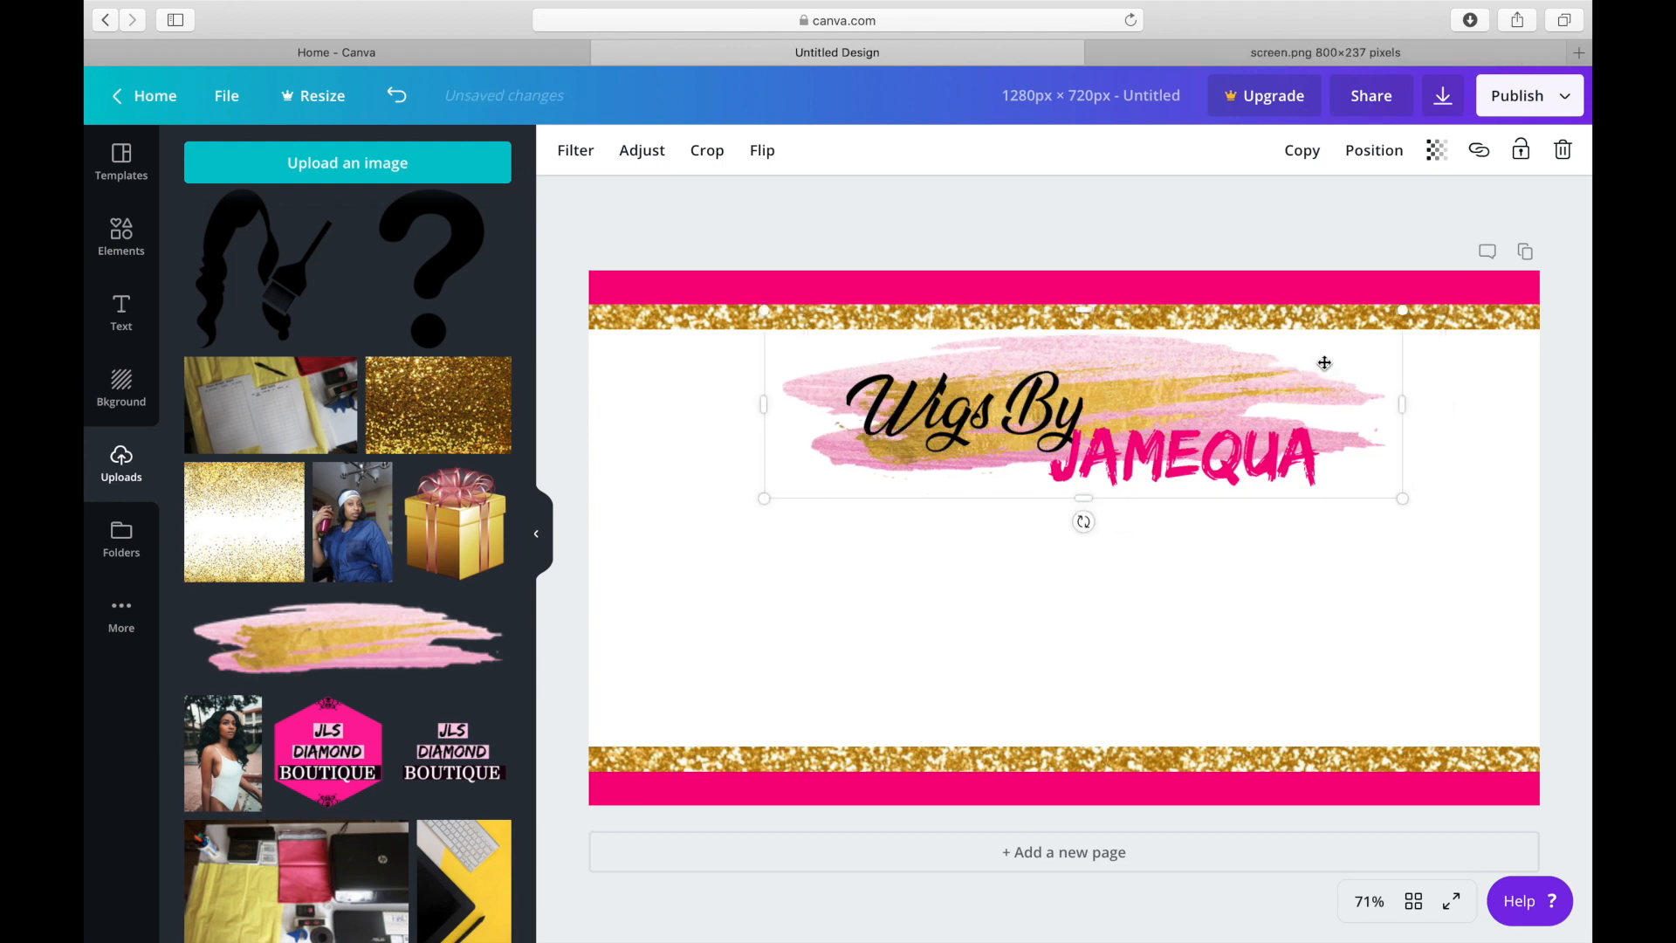
pyautogui.click(1098, 52)
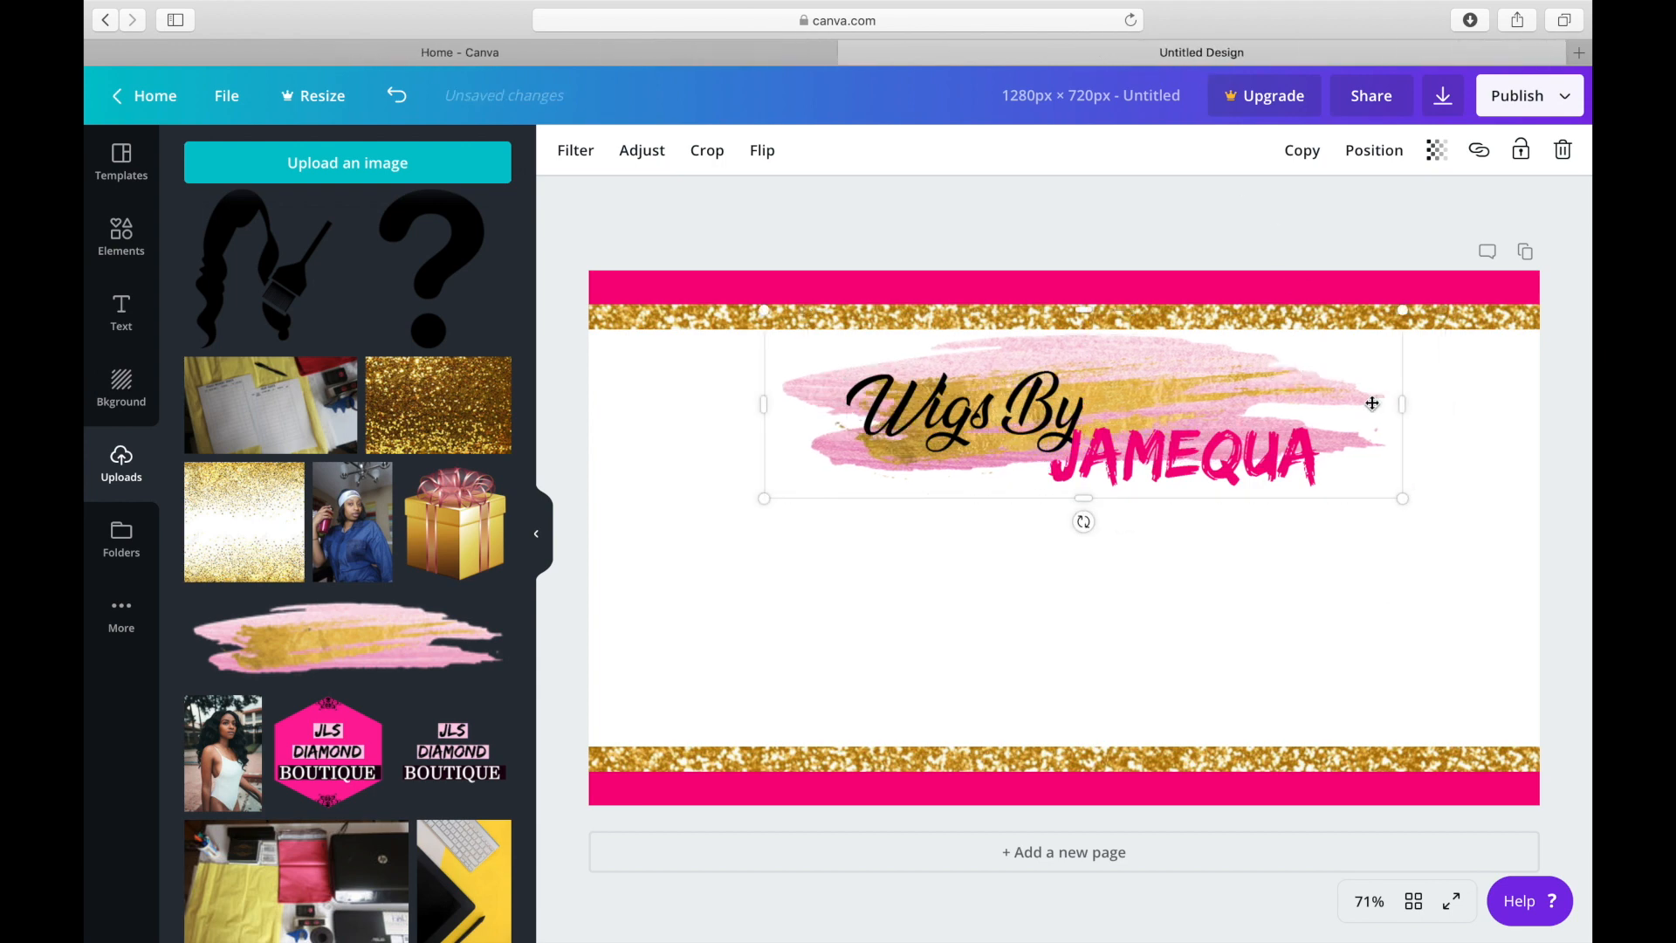
pyautogui.moveTo(1351, 391)
pyautogui.mouseDown()
pyautogui.moveTo(1325, 390)
pyautogui.moveTo(1328, 407)
pyautogui.moveTo(1356, 394)
pyautogui.mouseUp()
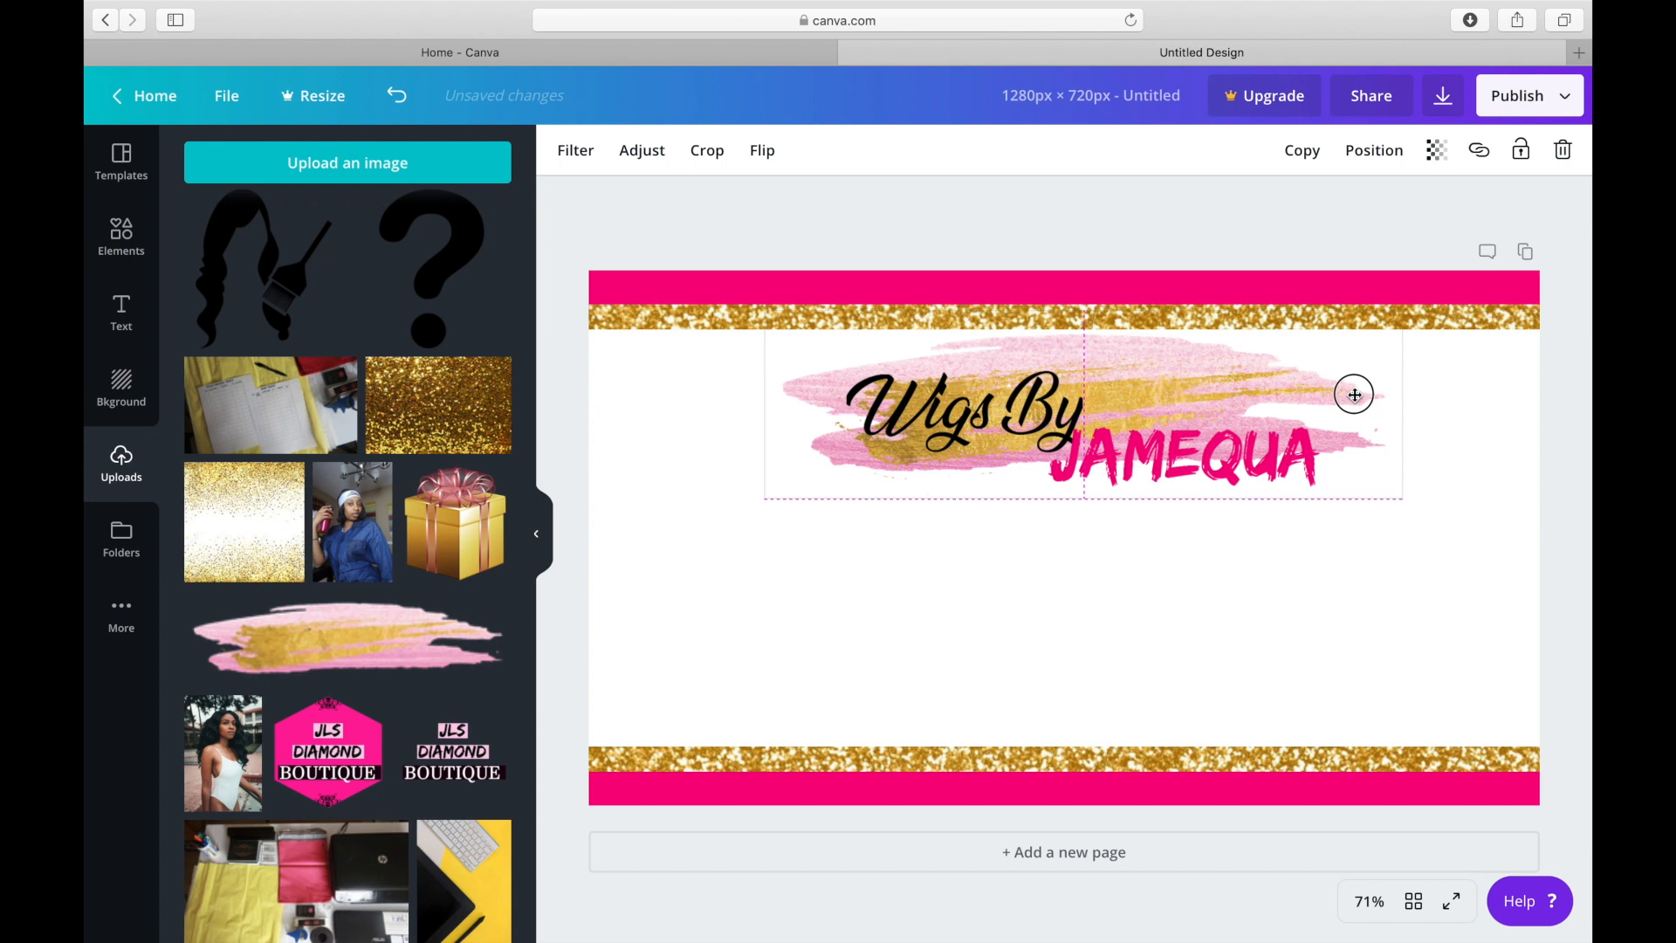
pyautogui.moveTo(1354, 394); pyautogui.dragTo(1357, 410)
pyautogui.click(580, 452)
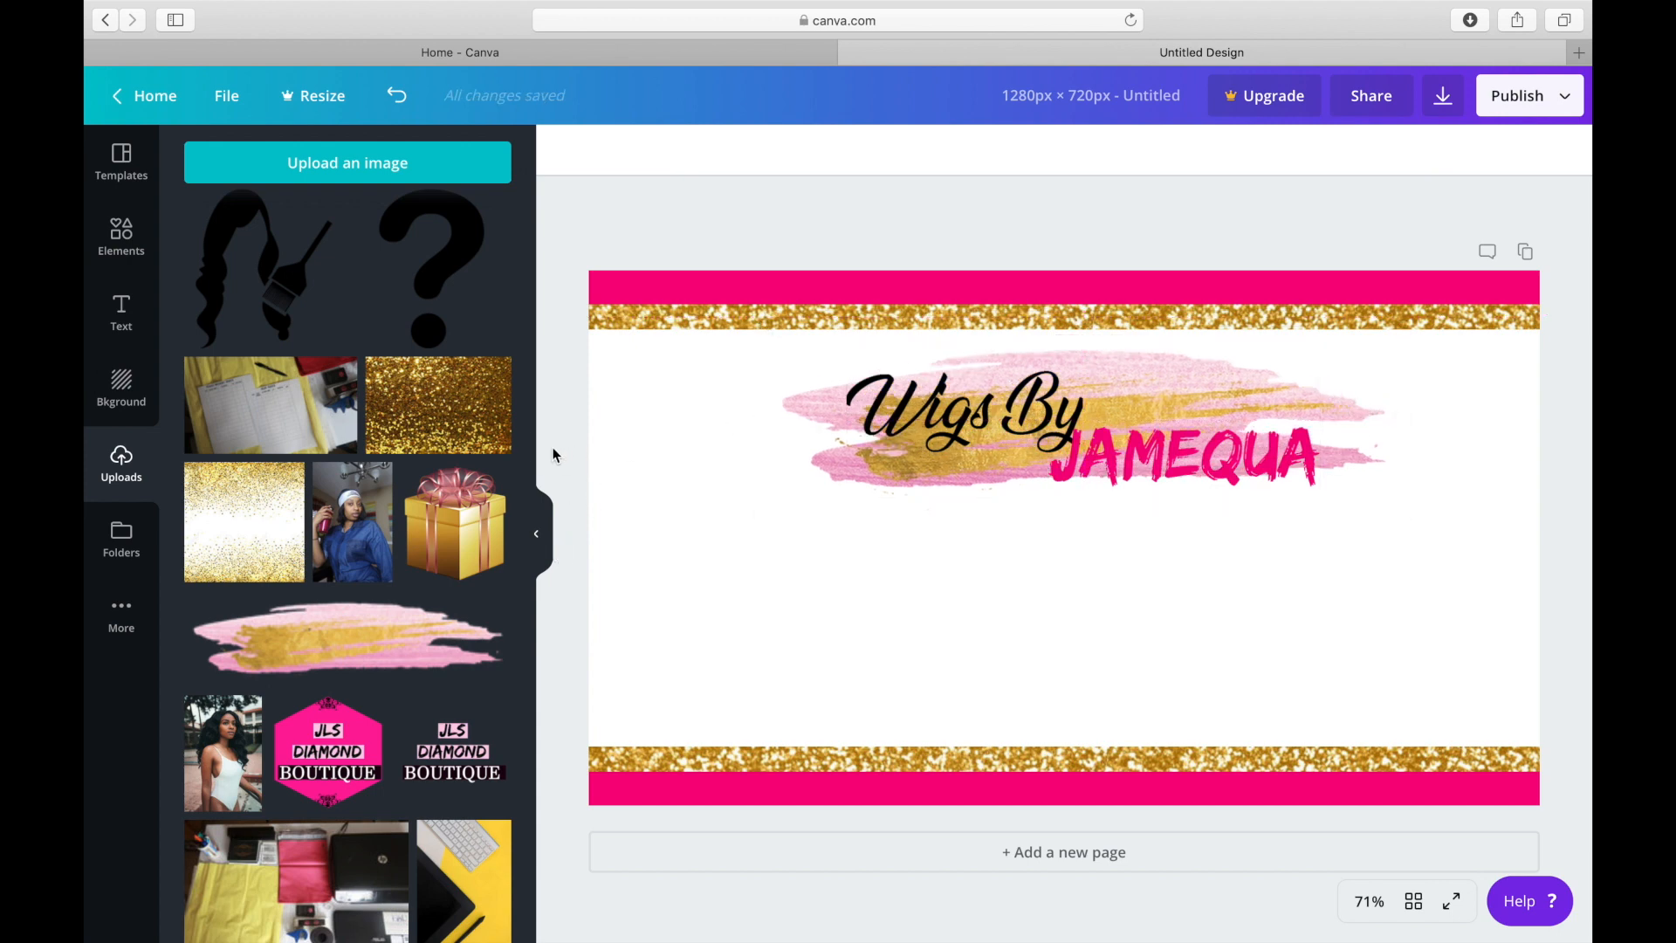
# Shift the brush stroke and the logo toward the page's left side, keeping the logo centred on the stroke.
pyautogui.click(119, 248)
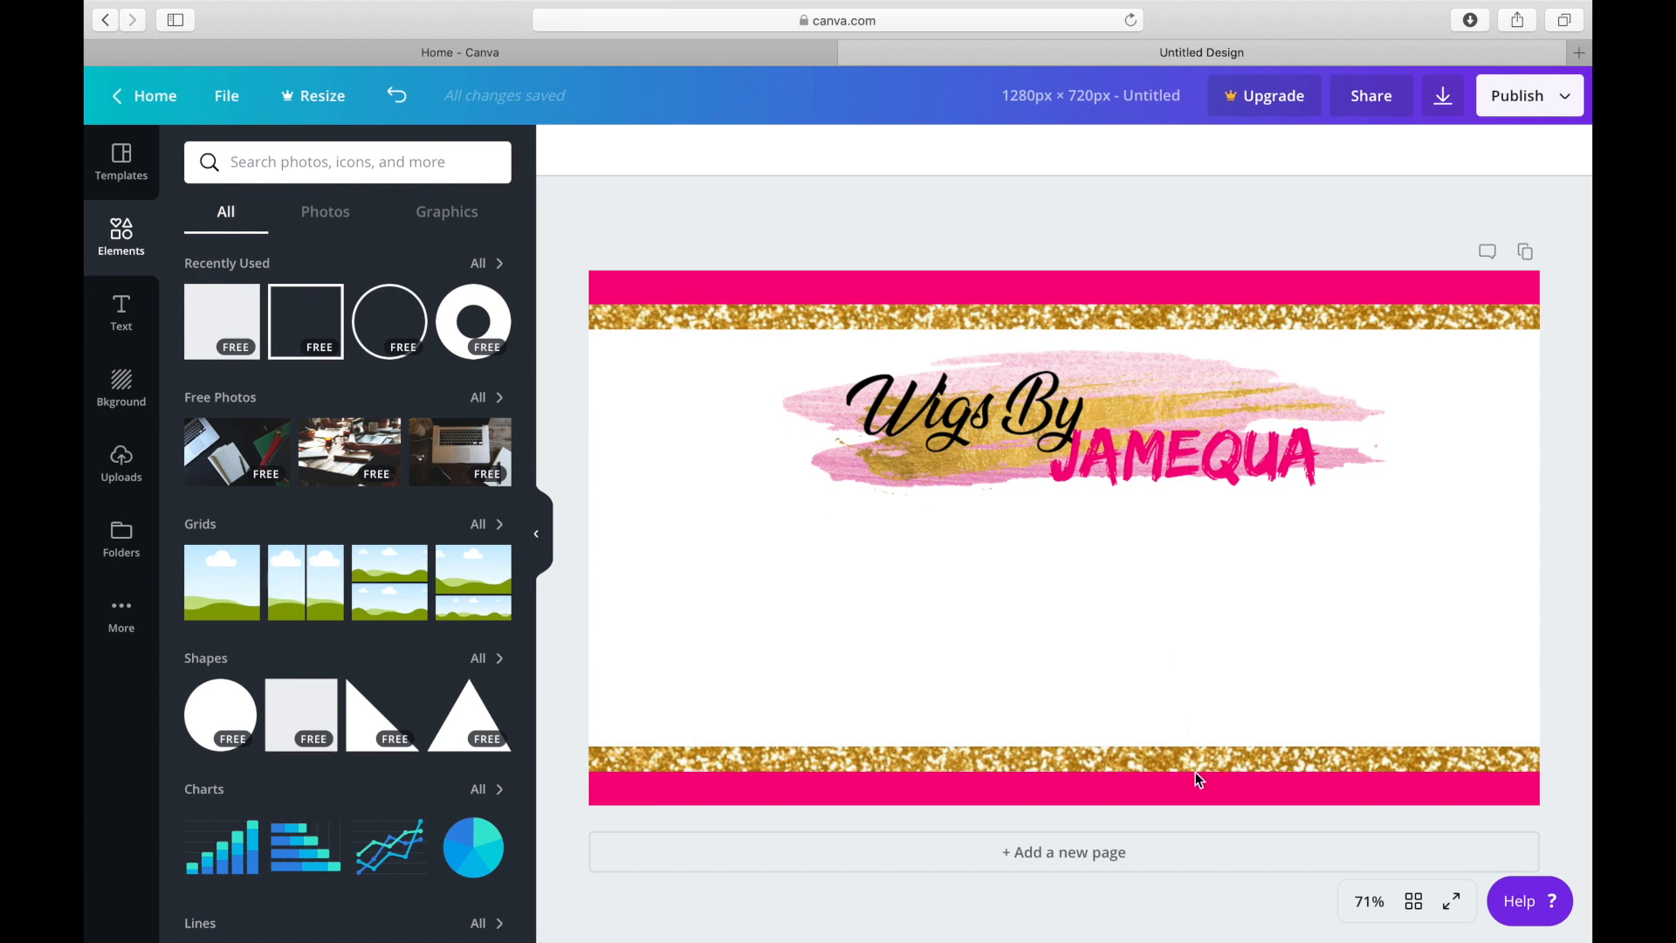
pyautogui.rightClick(1019, 422)
pyautogui.click(816, 409)
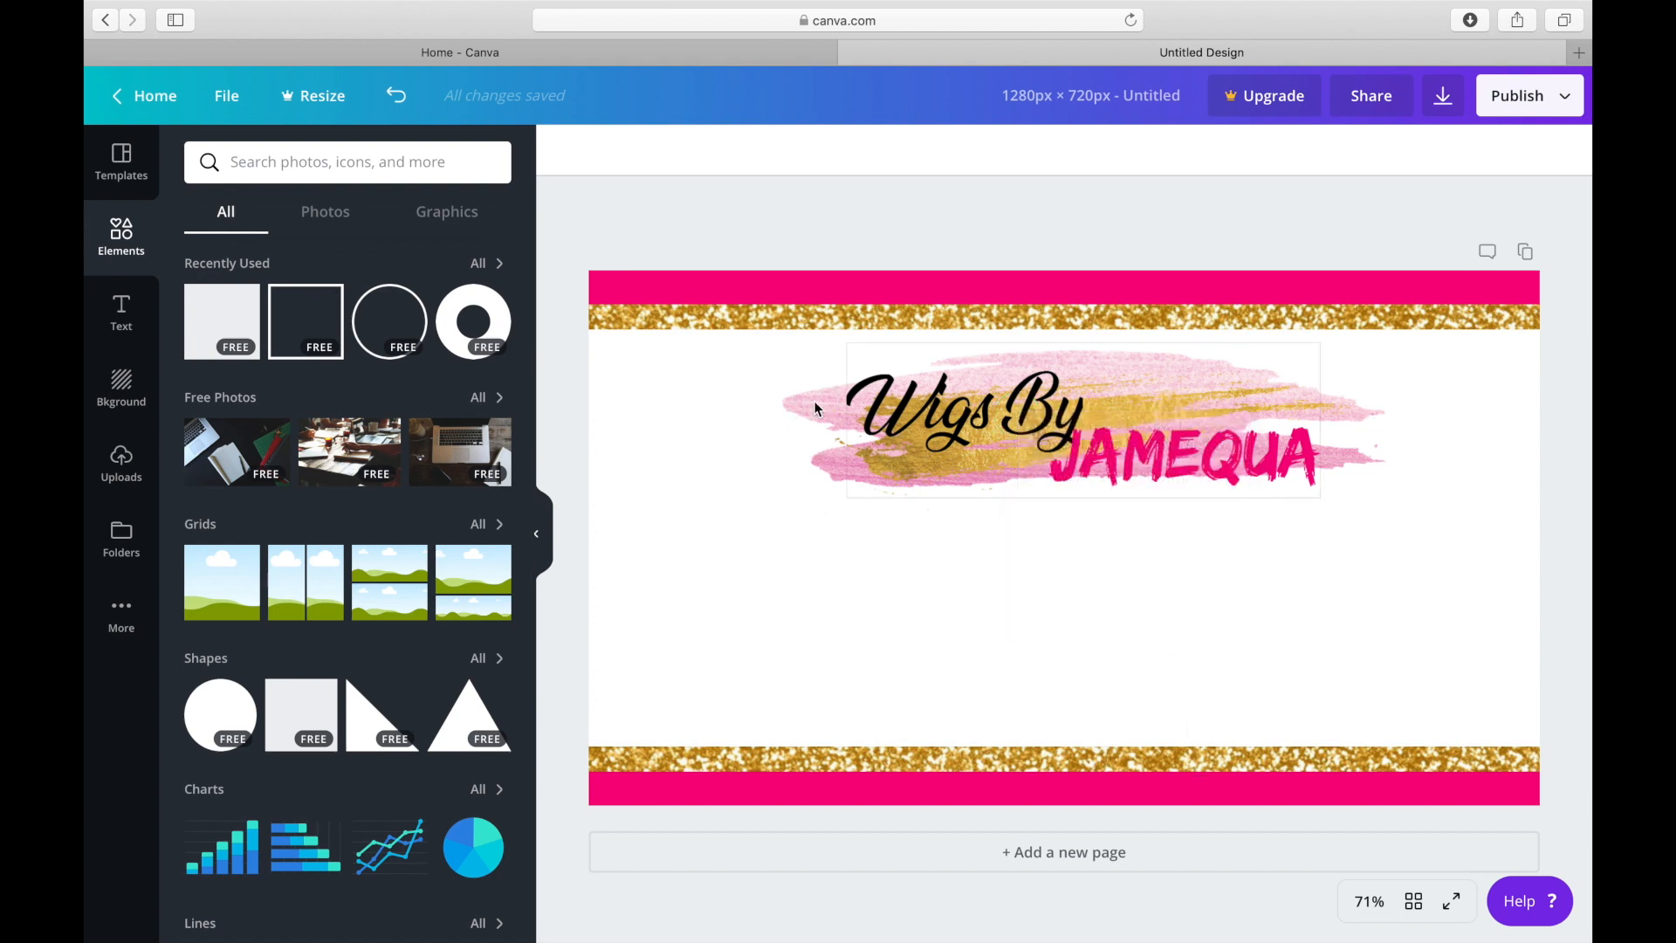
pyautogui.click(815, 403)
pyautogui.moveTo(814, 403); pyautogui.dragTo(692, 403)
pyautogui.rightClick(976, 434)
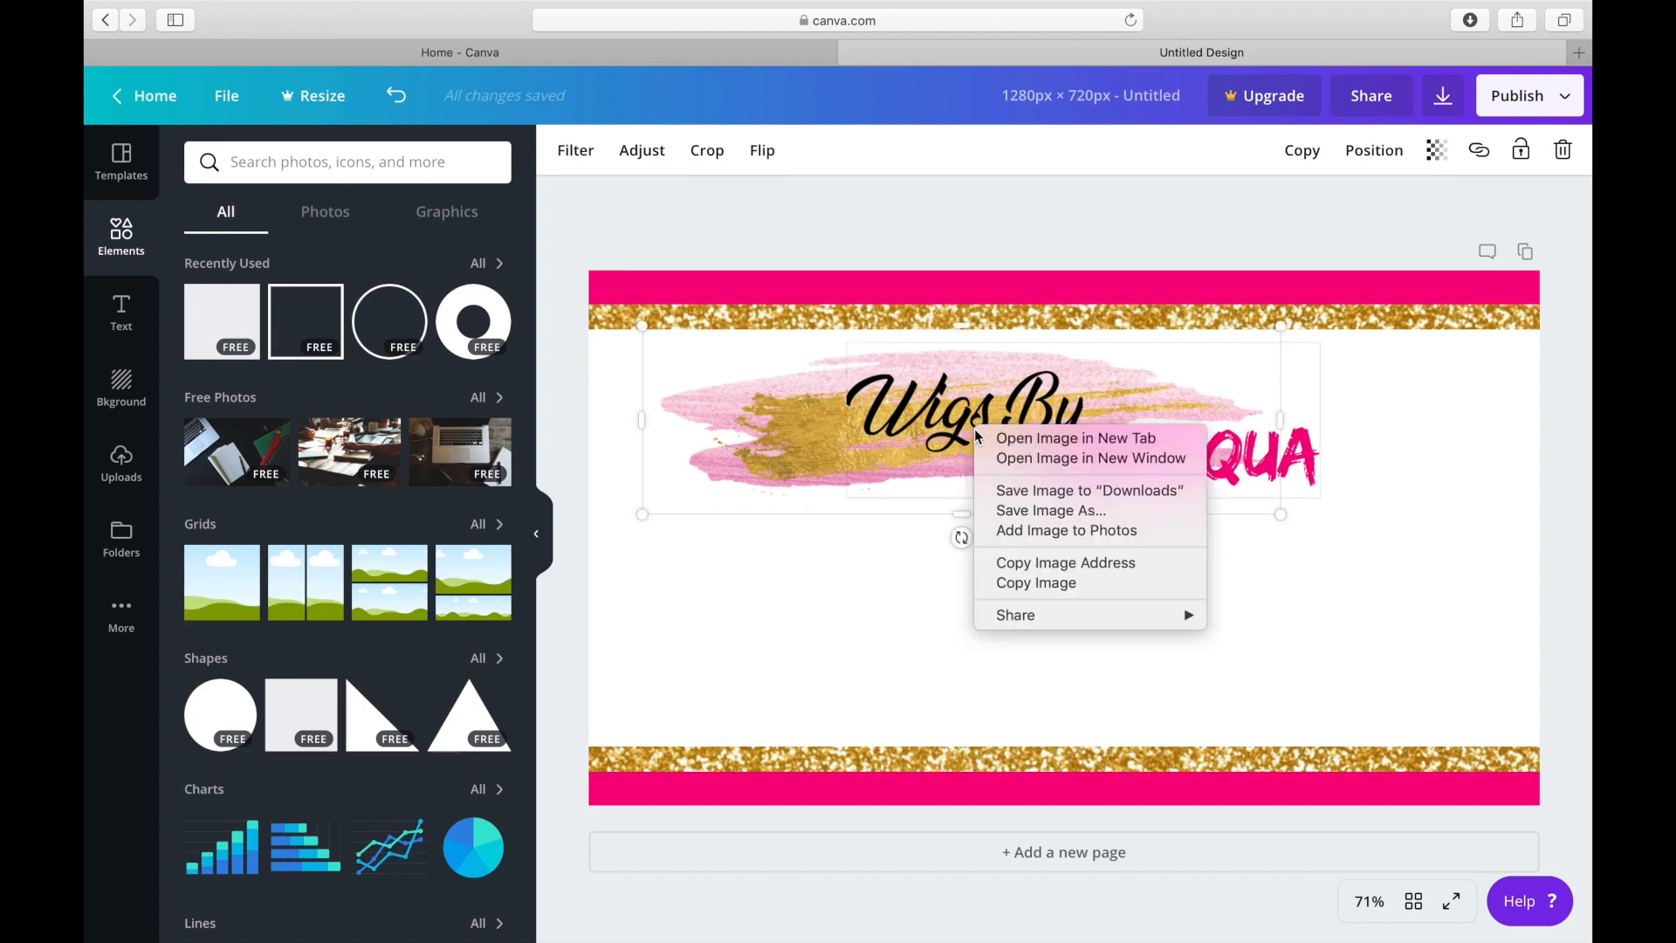
pyautogui.click(964, 394)
pyautogui.moveTo(966, 409); pyautogui.dragTo(821, 397)
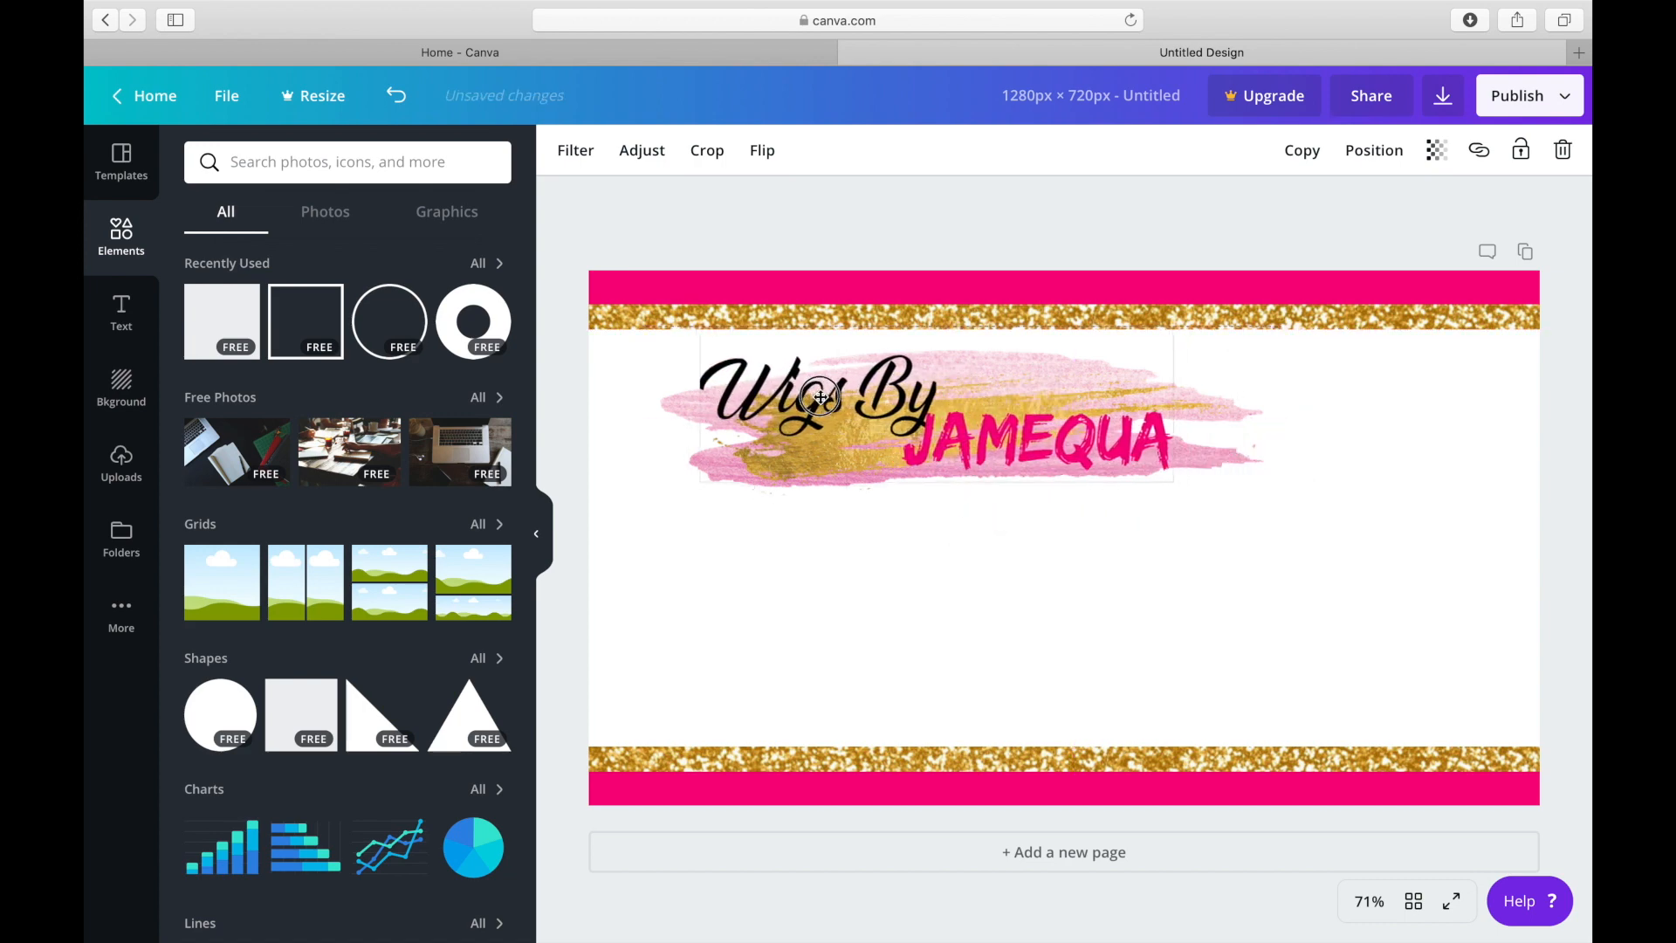
# Add a square shape to the page and colour it black.
pyautogui.click(224, 328)
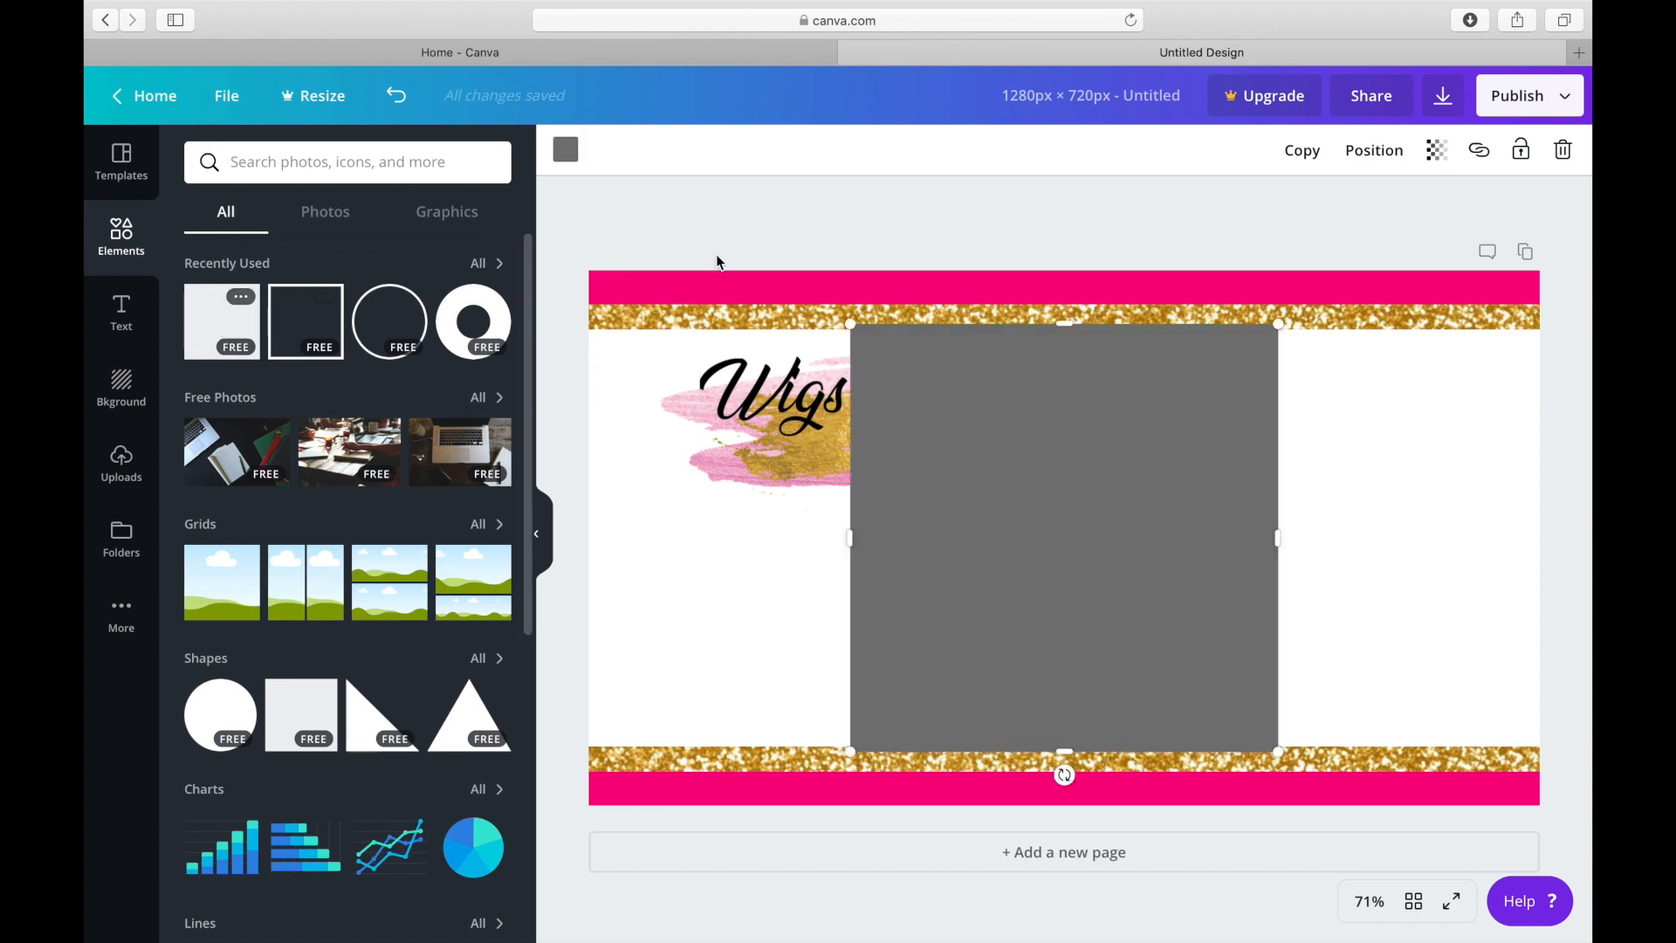
pyautogui.click(569, 151)
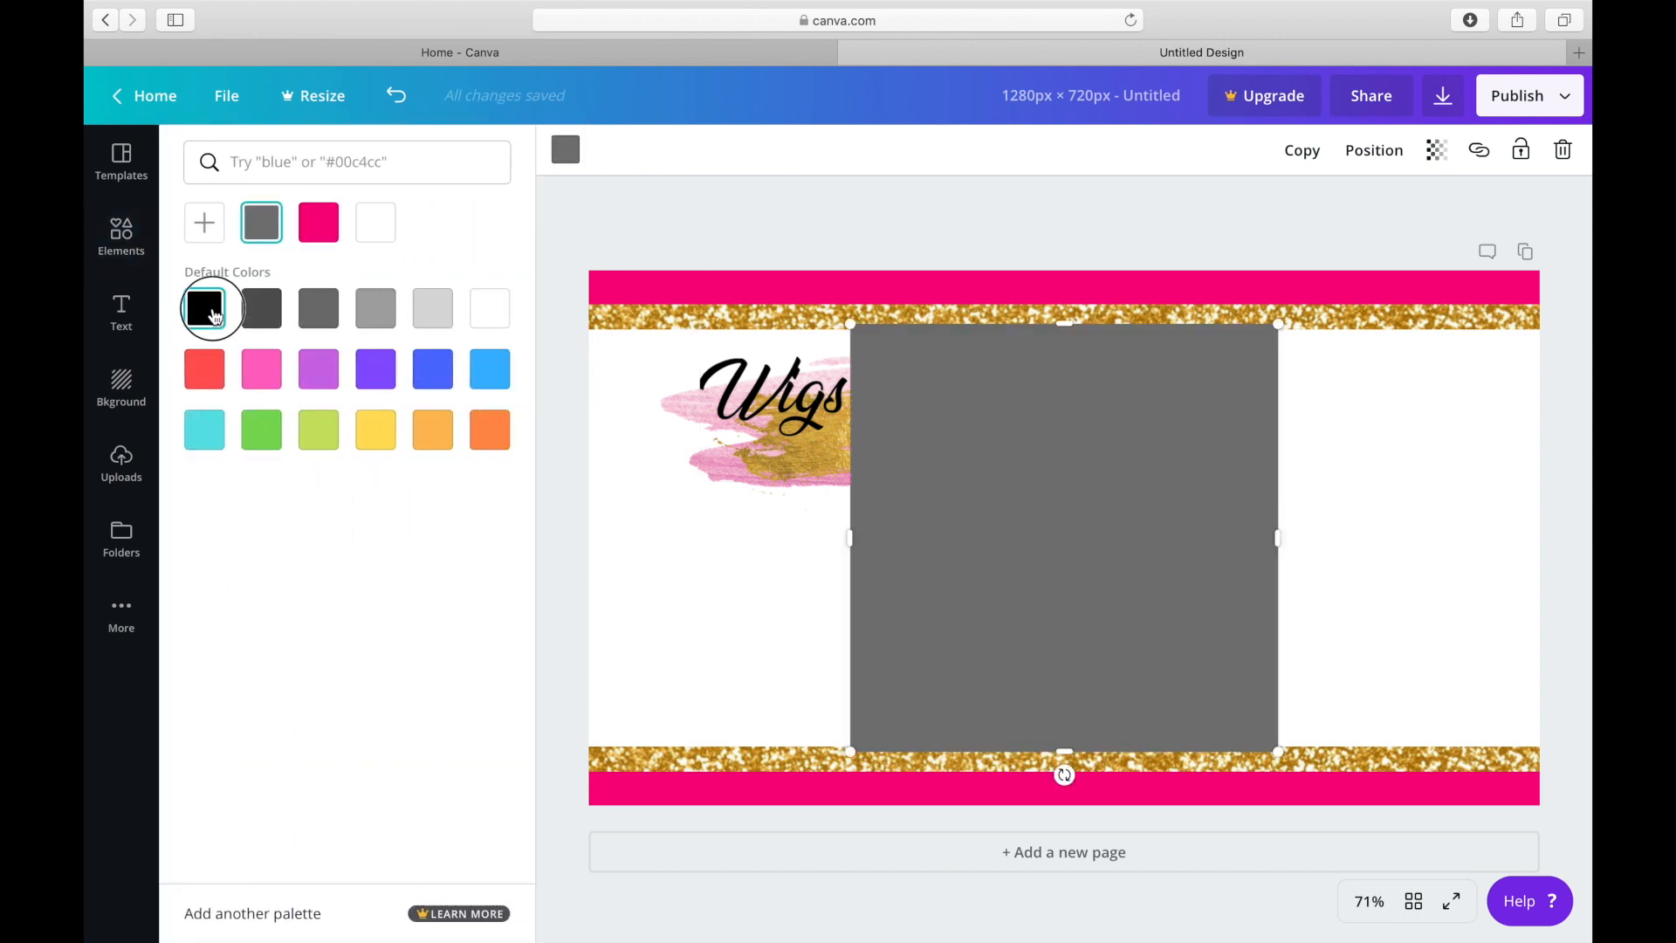
pyautogui.click(205, 308)
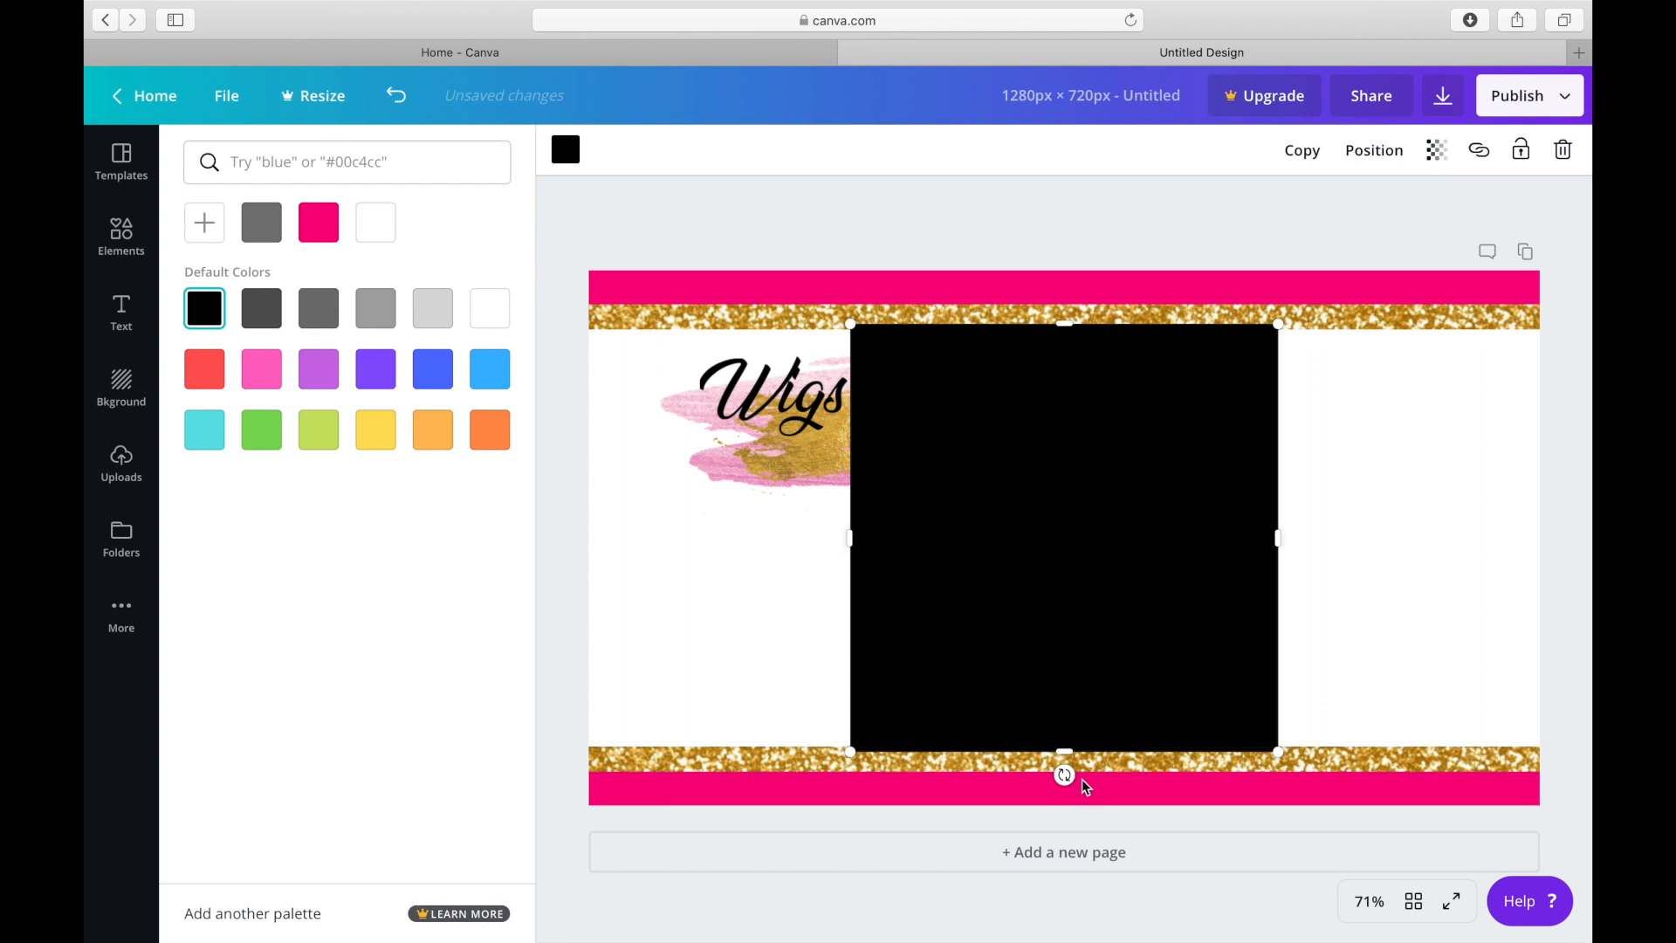
# Rotate the black square to a diagonal angle and move it partly off the page's upper-right corner.
pyautogui.moveTo(1065, 775); pyautogui.dragTo(1228, 673)
pyautogui.moveTo(1123, 573); pyautogui.dragTo(1482, 364)
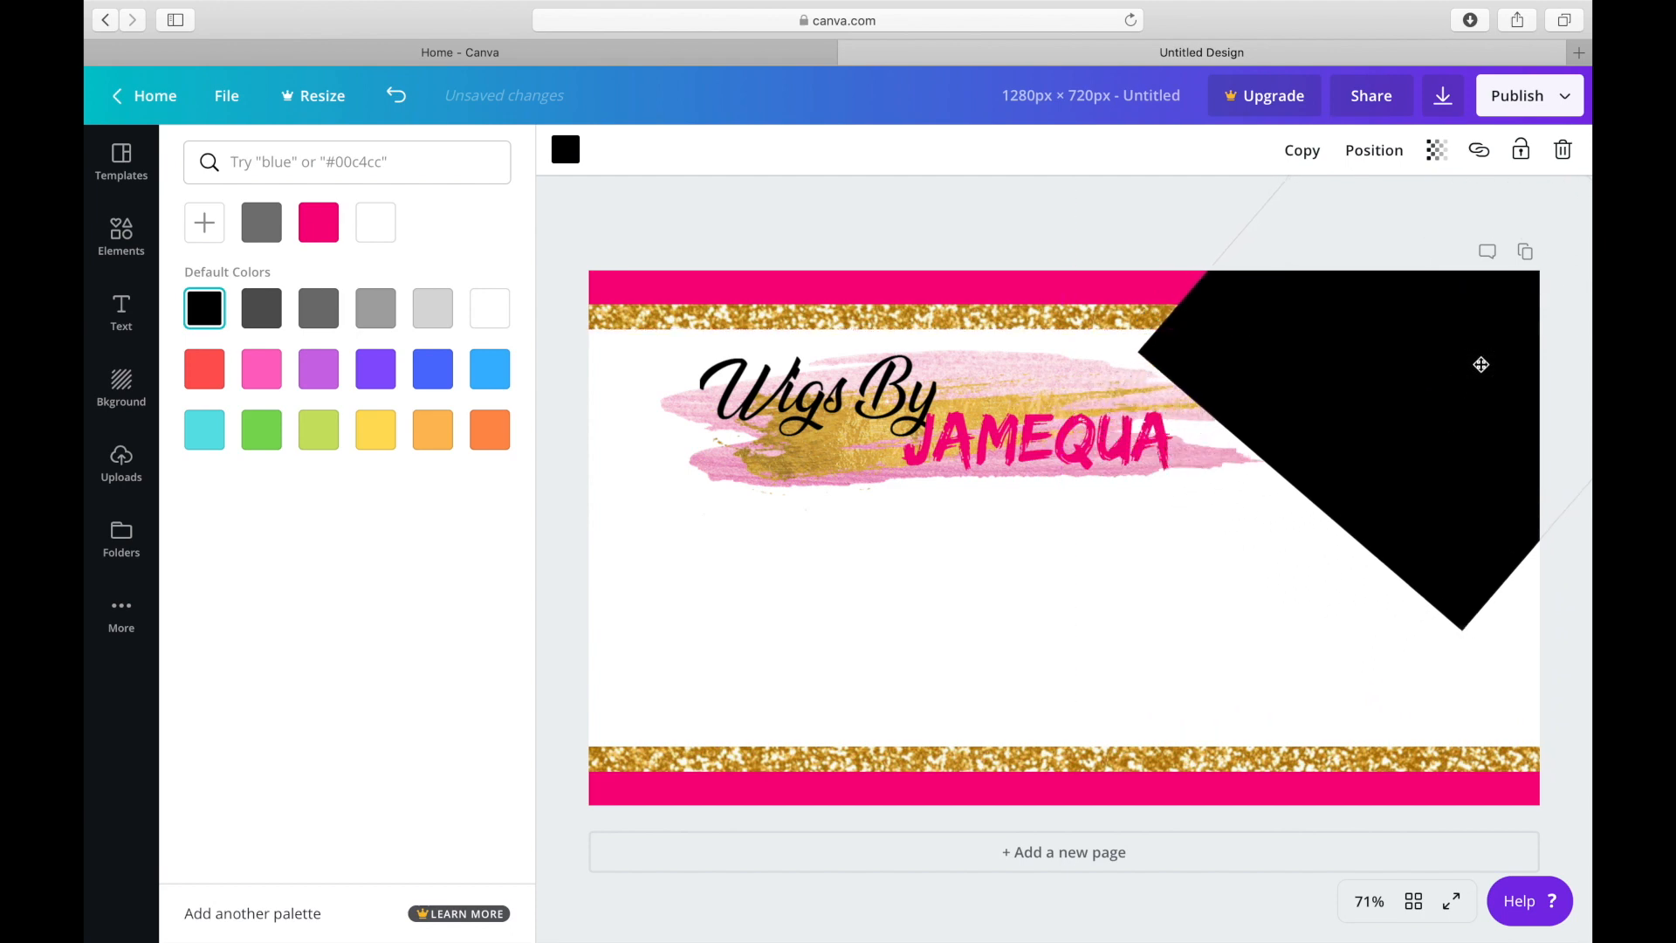
pyautogui.rightClick(1496, 427)
pyautogui.click(1505, 337)
pyautogui.moveTo(1504, 337); pyautogui.dragTo(1525, 253)
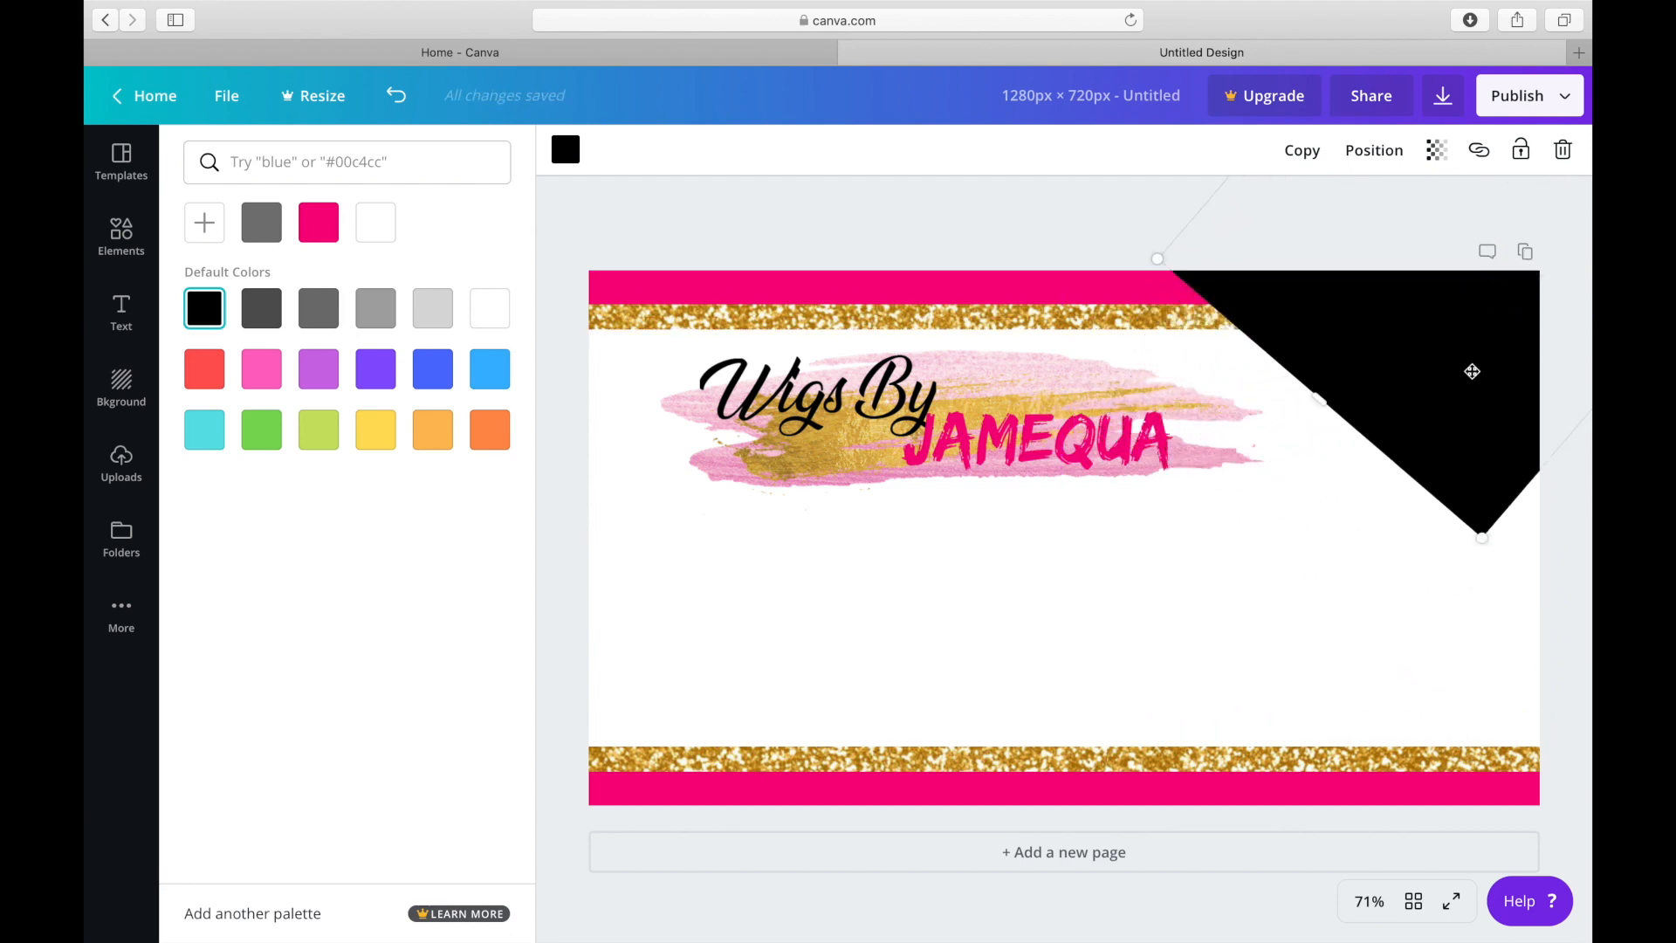
# Enlarge the diagonal black square and shift it toward the page's left side so it covers more of the upper-right area.
pyautogui.moveTo(1484, 540); pyautogui.dragTo(1549, 620)
pyautogui.rightClick(1459, 418)
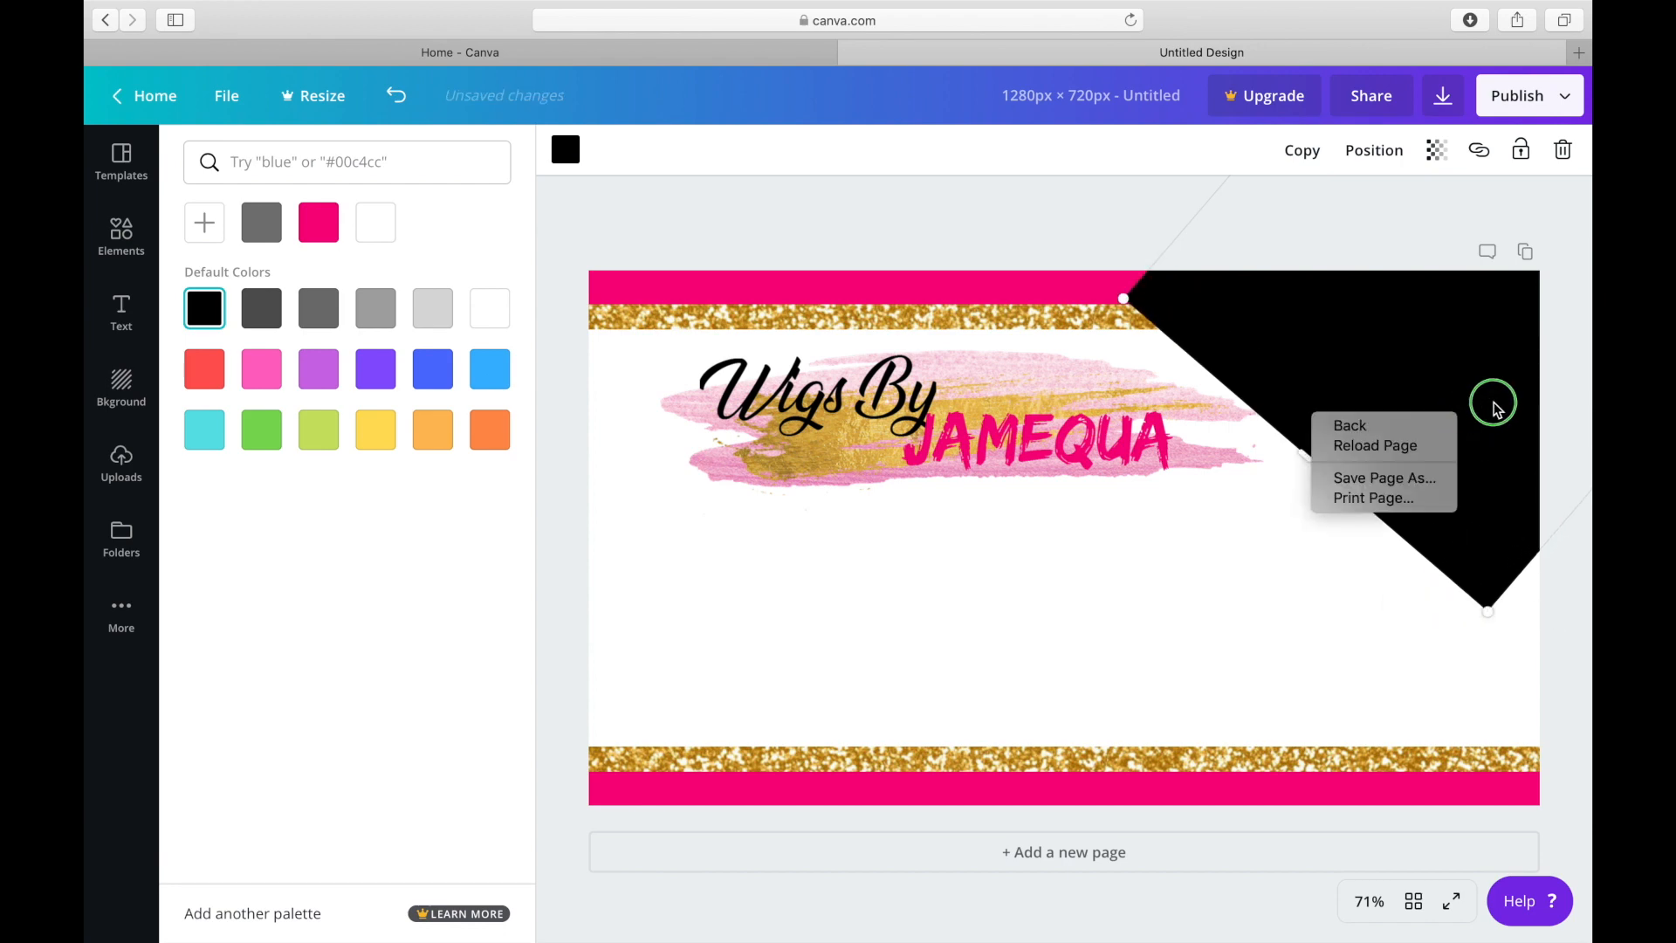
pyautogui.click(1466, 425)
pyautogui.rightClick(1459, 424)
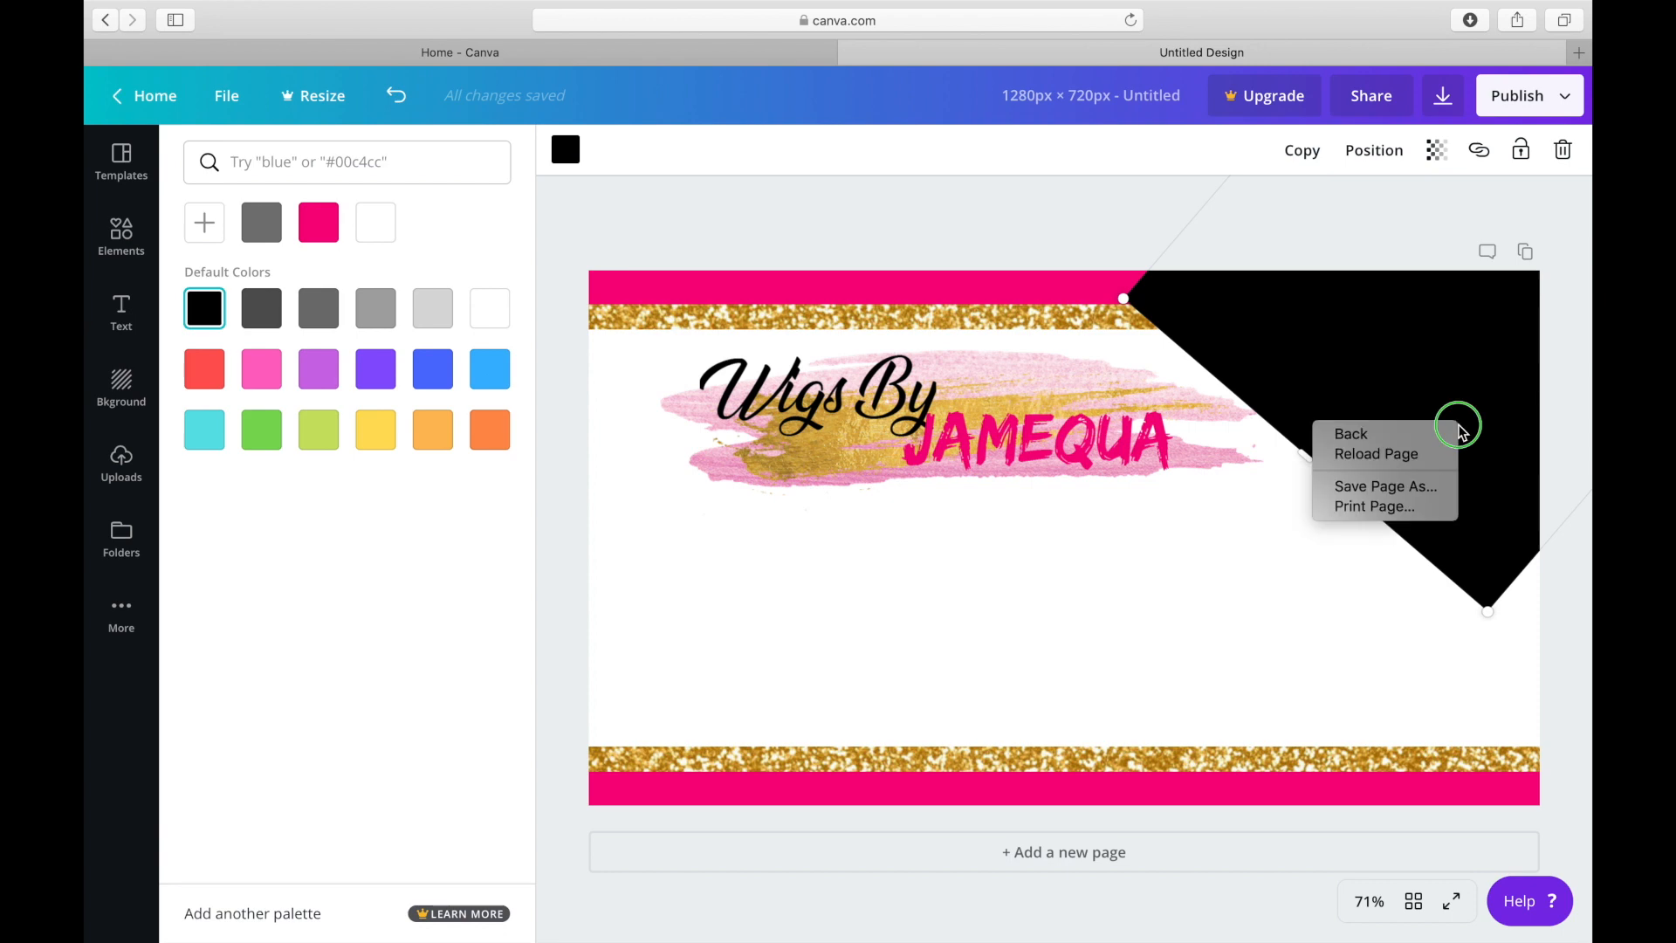
pyautogui.moveTo(1349, 390); pyautogui.dragTo(1180, 316)
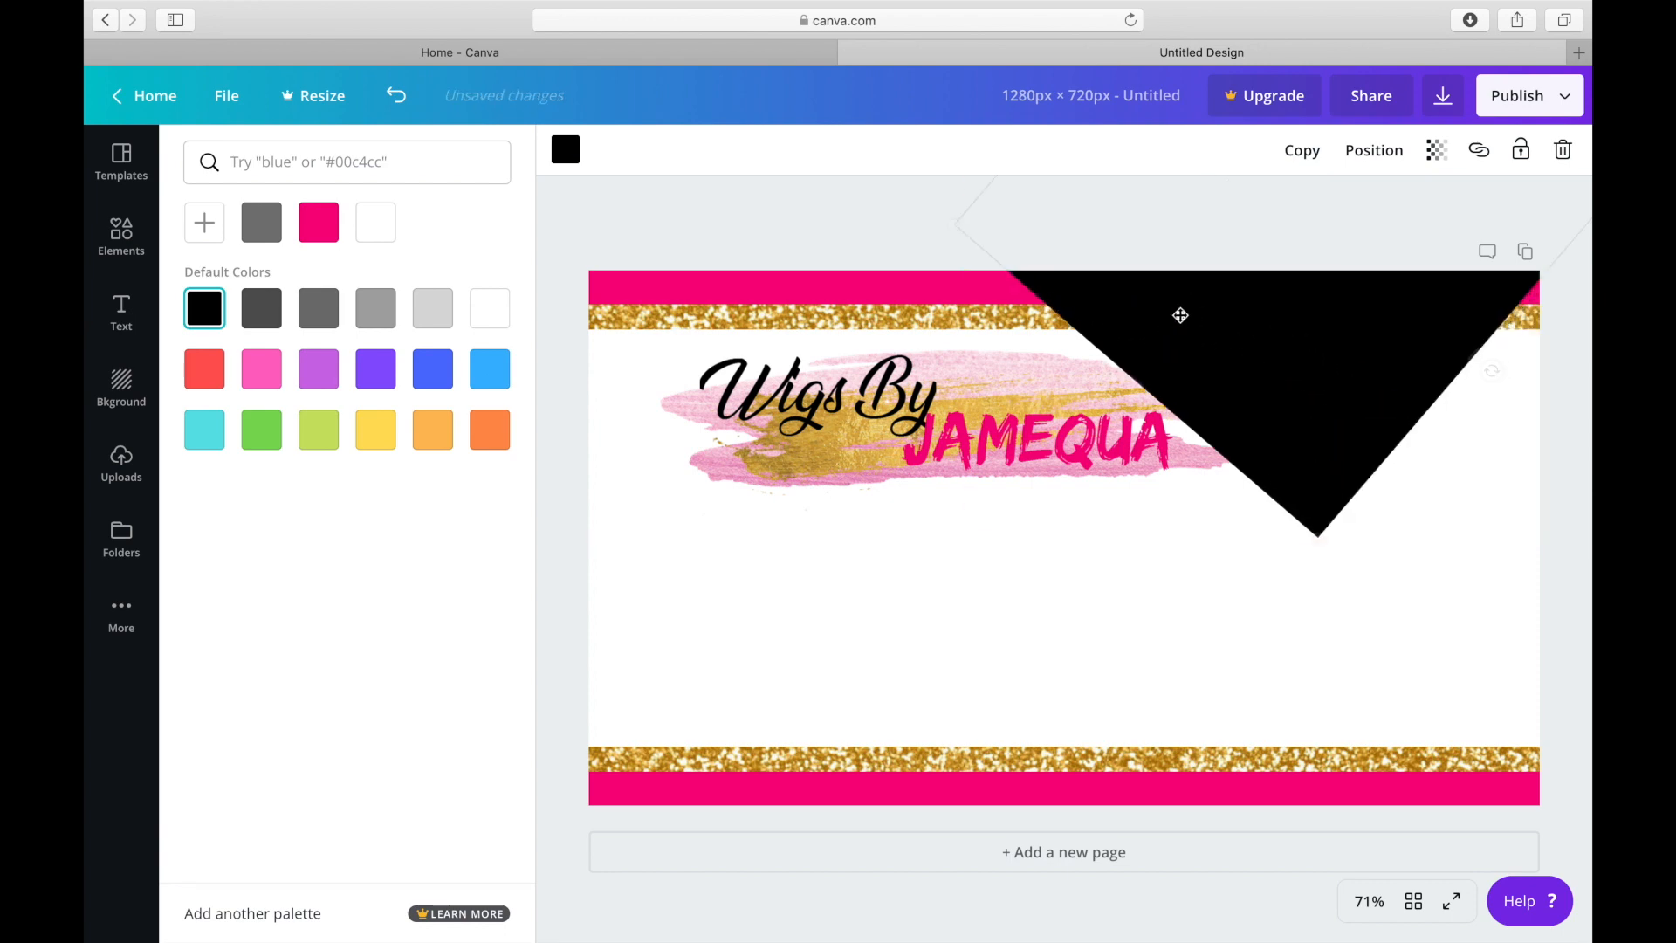
pyautogui.rightClick(1479, 359)
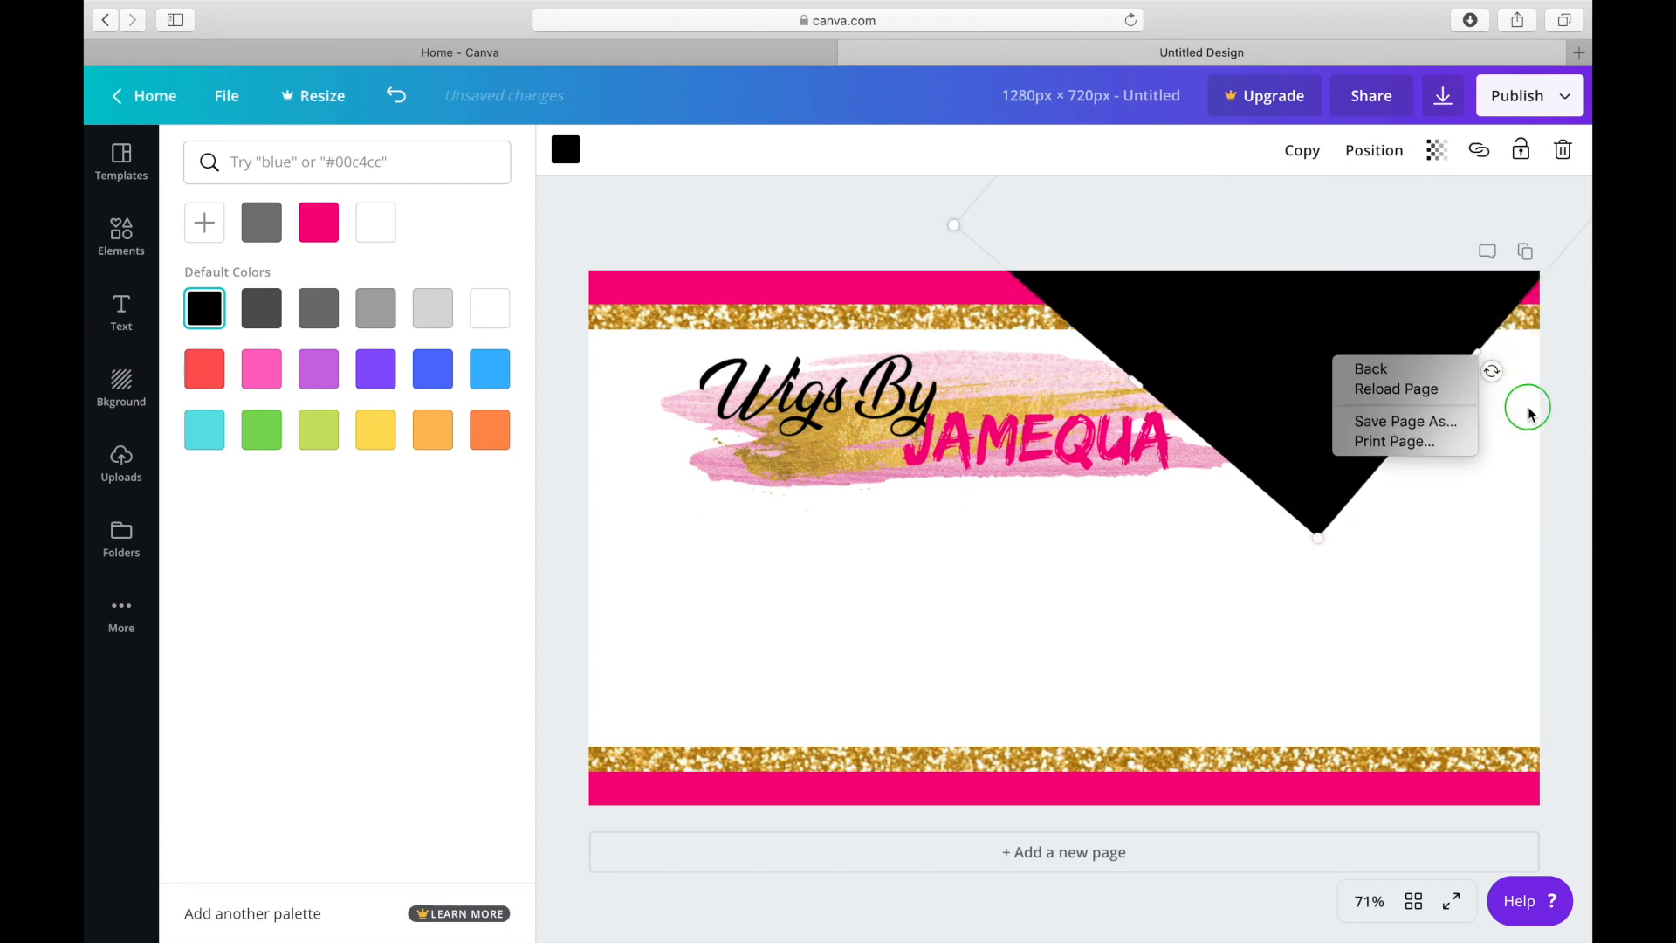
pyautogui.click(1488, 358)
pyautogui.moveTo(1474, 358); pyautogui.dragTo(1589, 494)
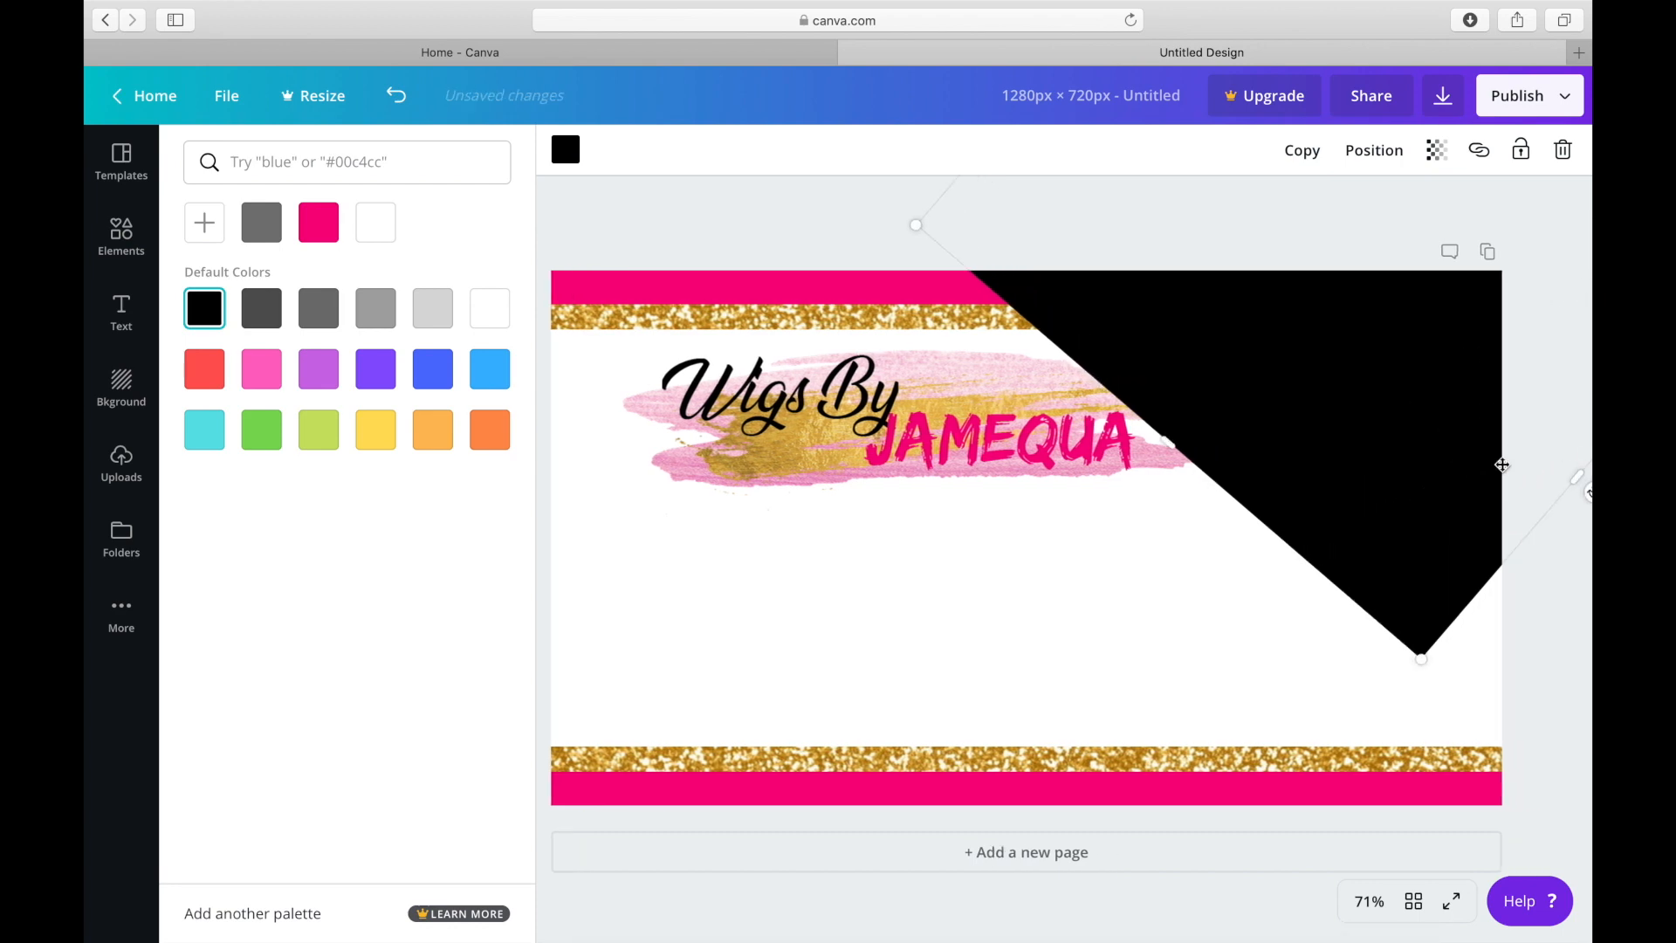
pyautogui.rightClick(1587, 489)
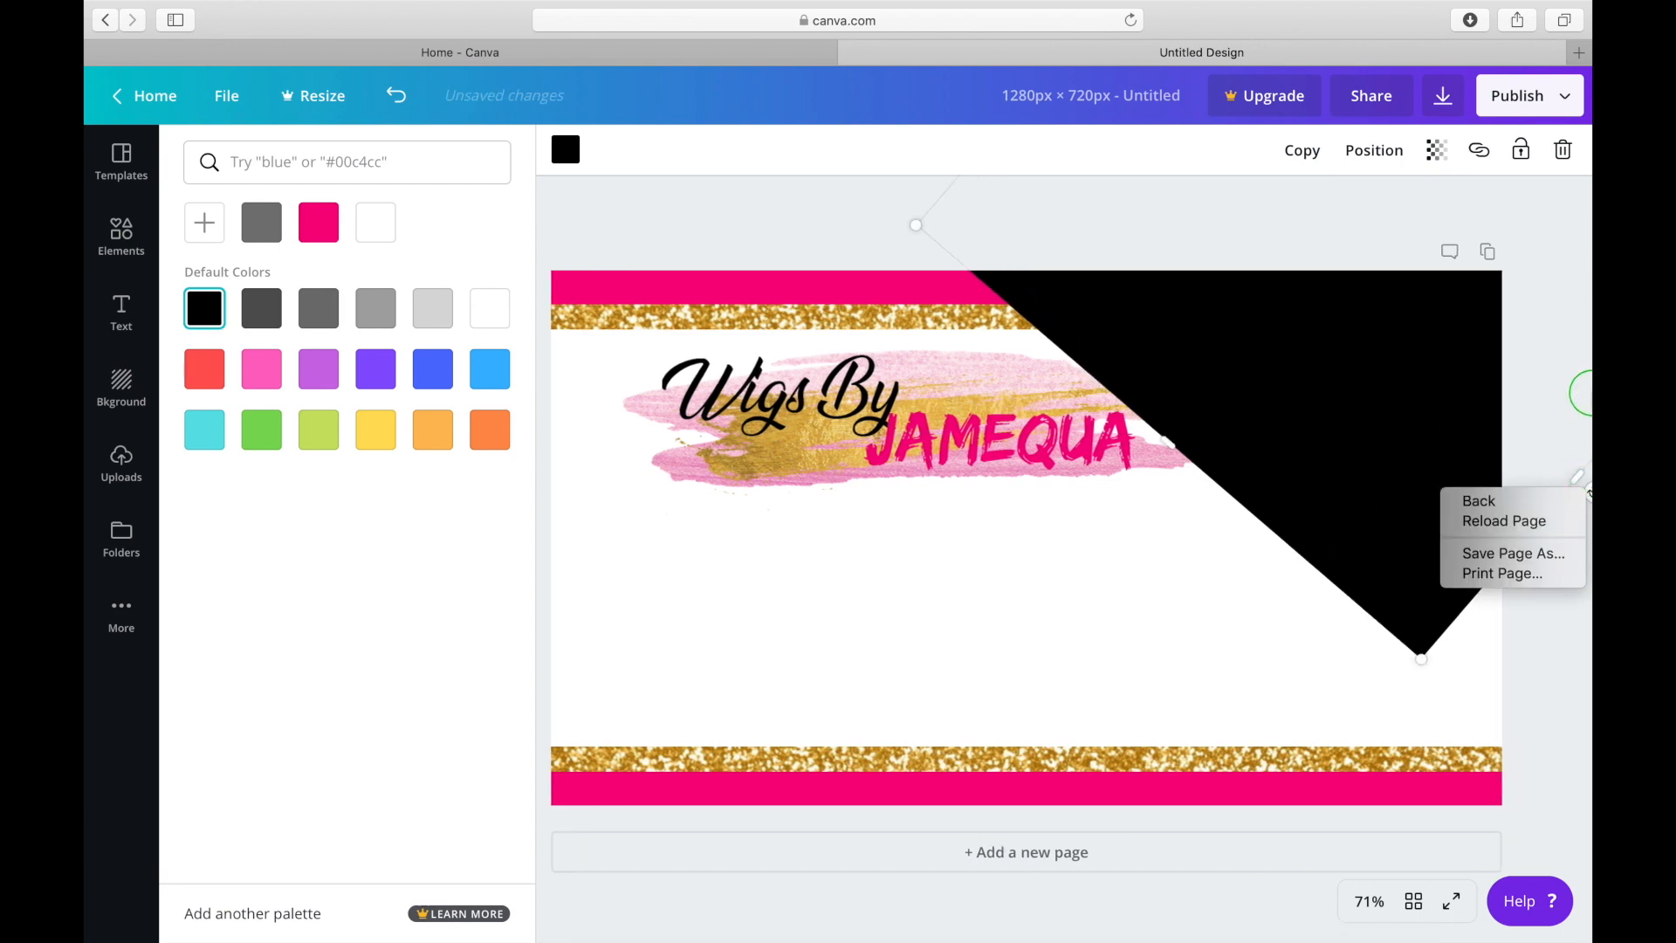
pyautogui.click(1589, 293)
# Rotate the black square to a shallower diagonal and reposition it over the page's upper-right corner, clear of the logo.
pyautogui.moveTo(1436, 458); pyautogui.dragTo(1313, 460)
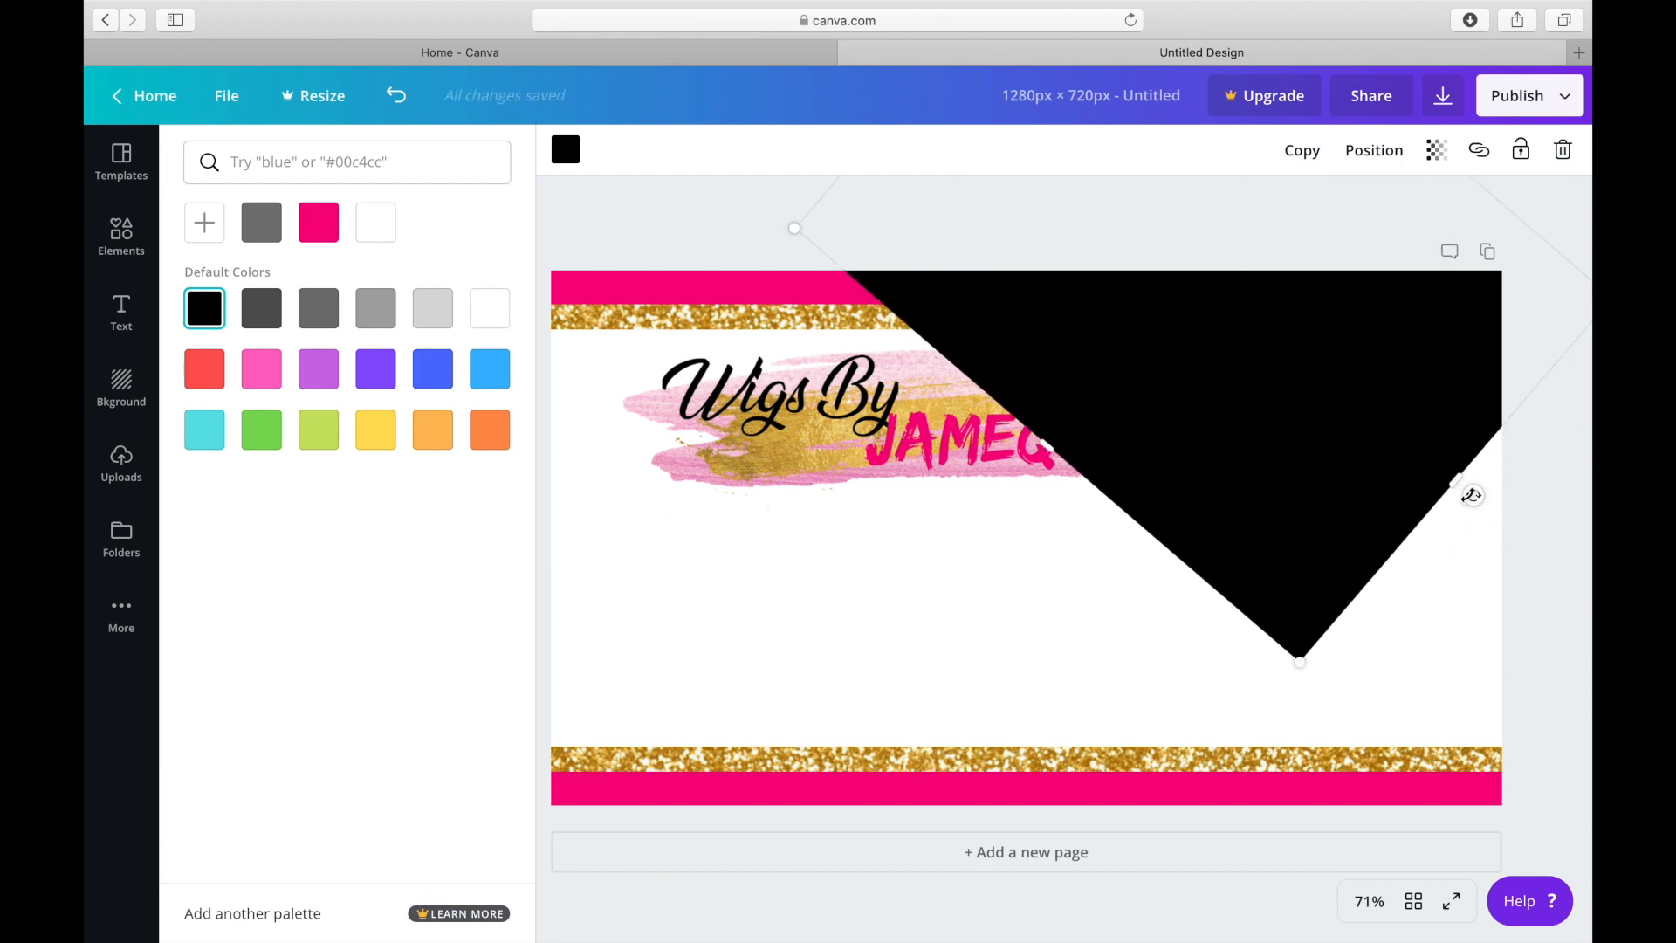
pyautogui.rightClick(1473, 495)
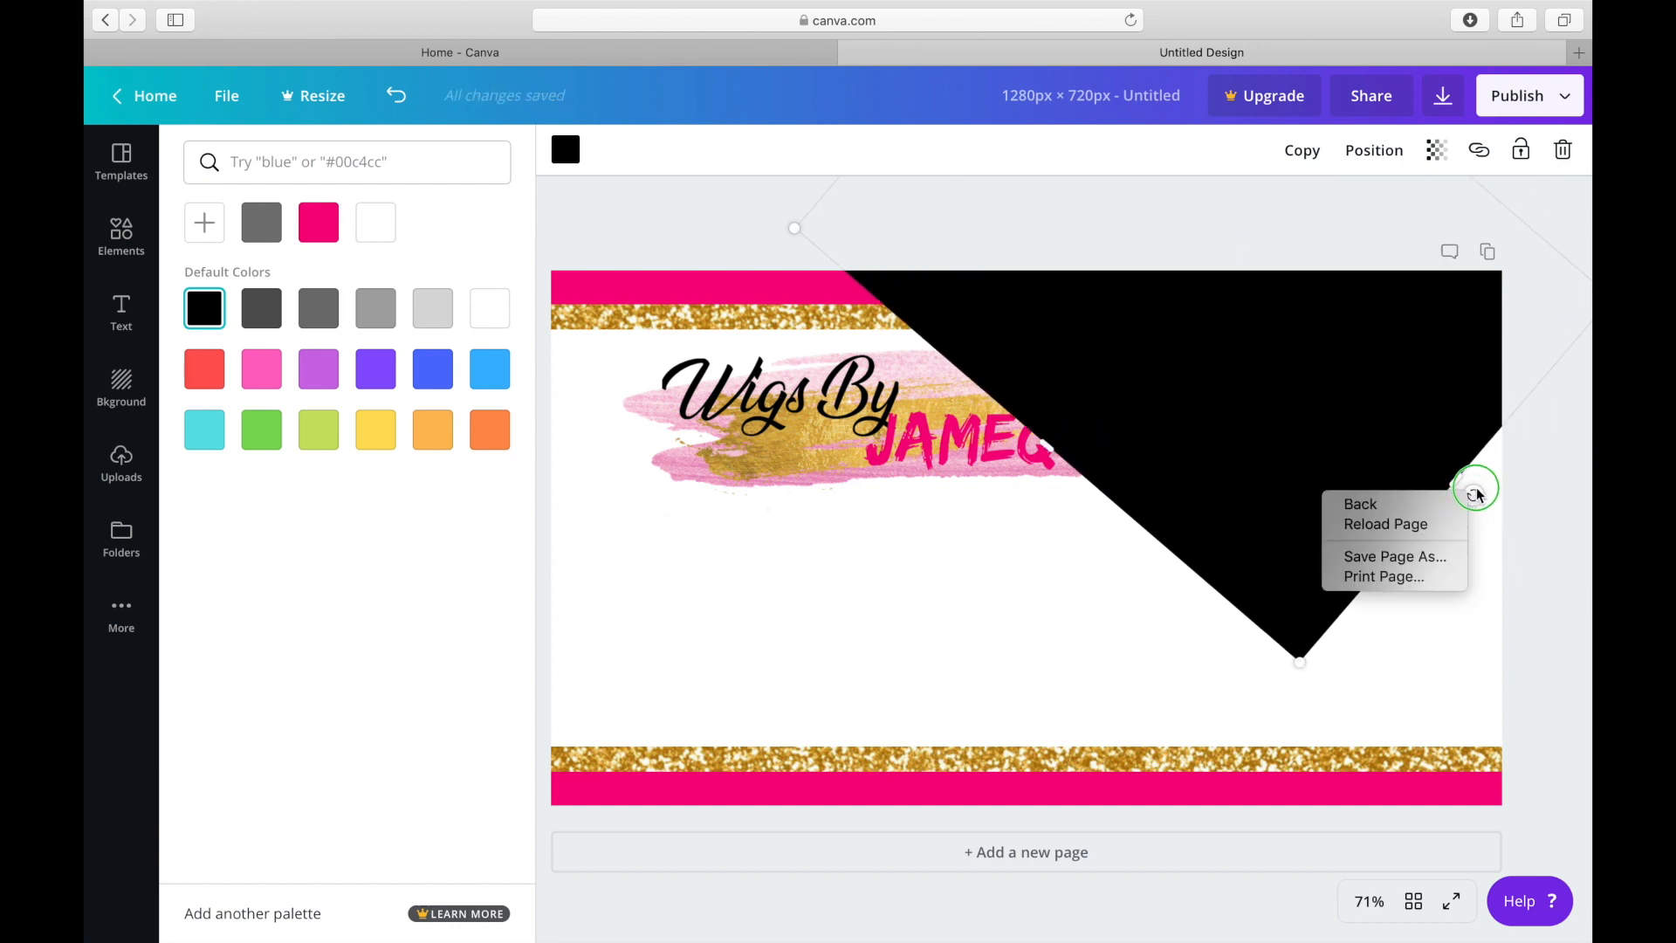
pyautogui.click(1541, 428)
pyautogui.moveTo(1473, 496); pyautogui.dragTo(1482, 459)
pyautogui.moveTo(1336, 412); pyautogui.dragTo(1496, 378)
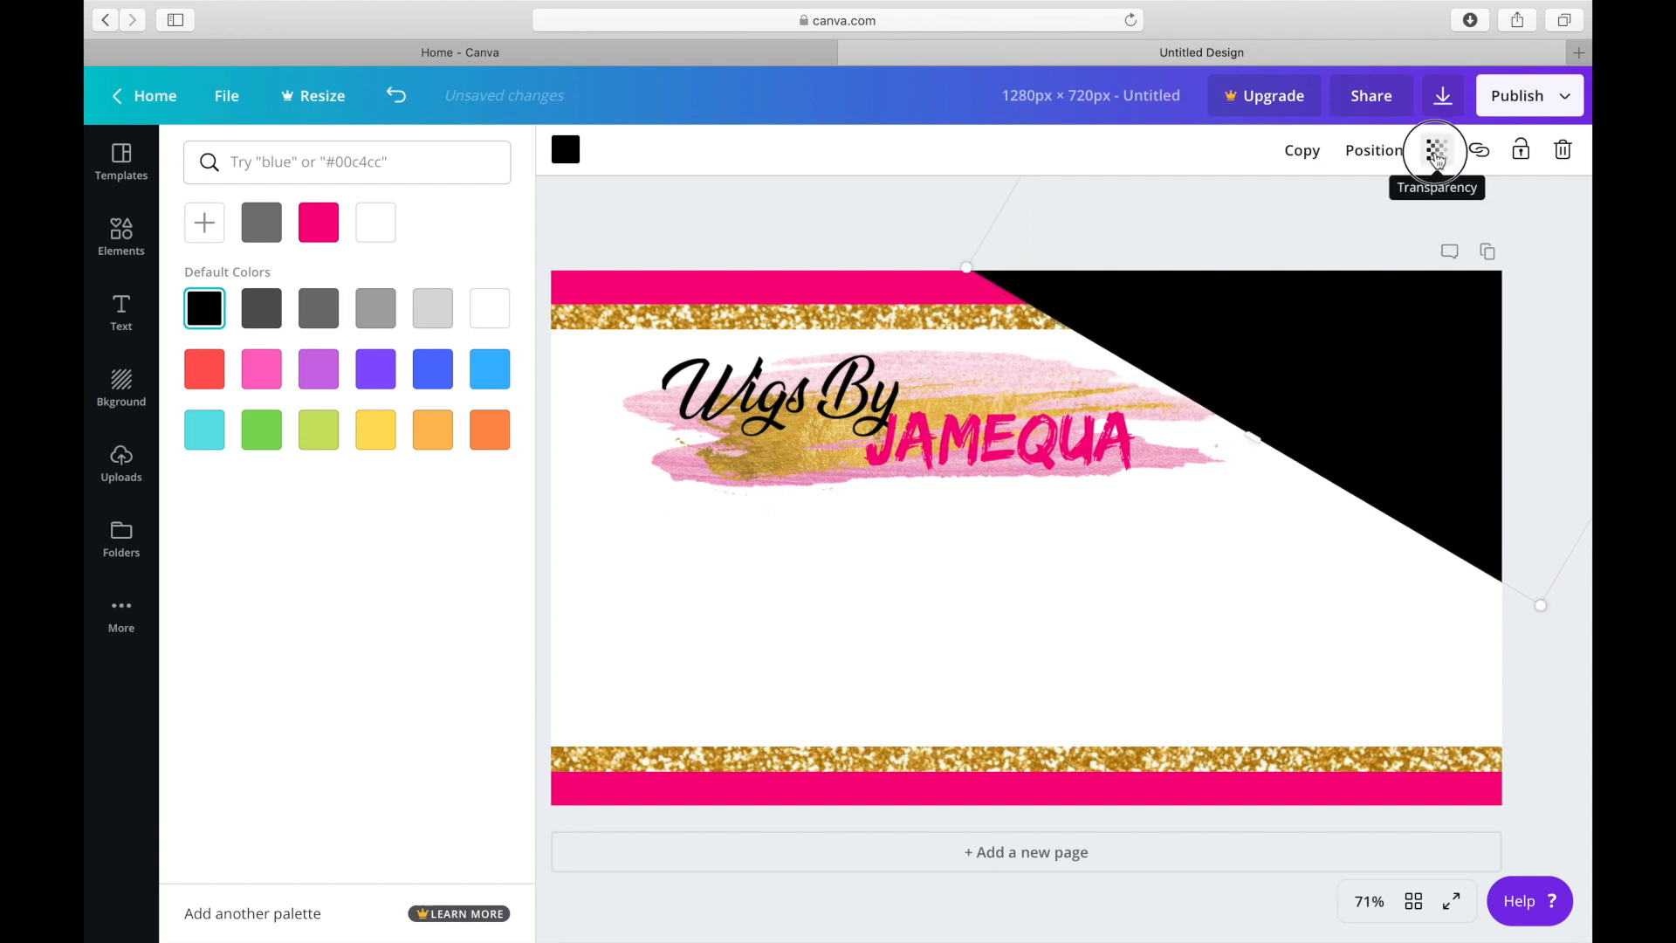
# Set the black square's transparency to 76 and place a copy of it over the page's lower-left corner.
pyautogui.click(1436, 153)
pyautogui.moveTo(1388, 206); pyautogui.dragTo(1354, 210)
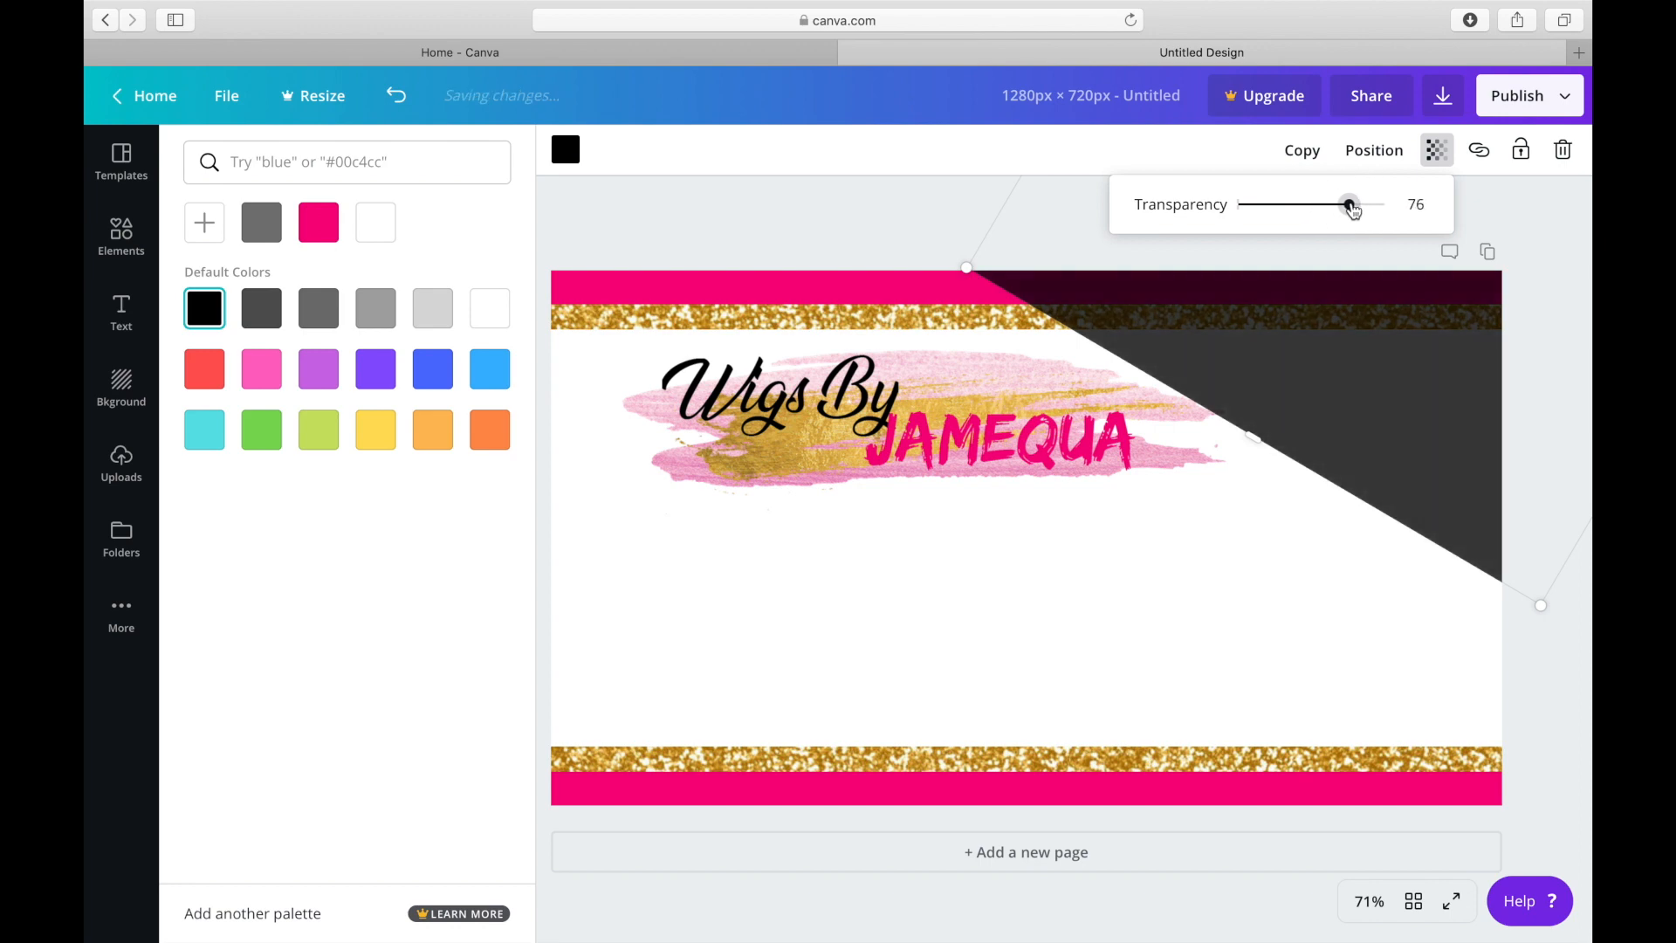
pyautogui.click(1302, 151)
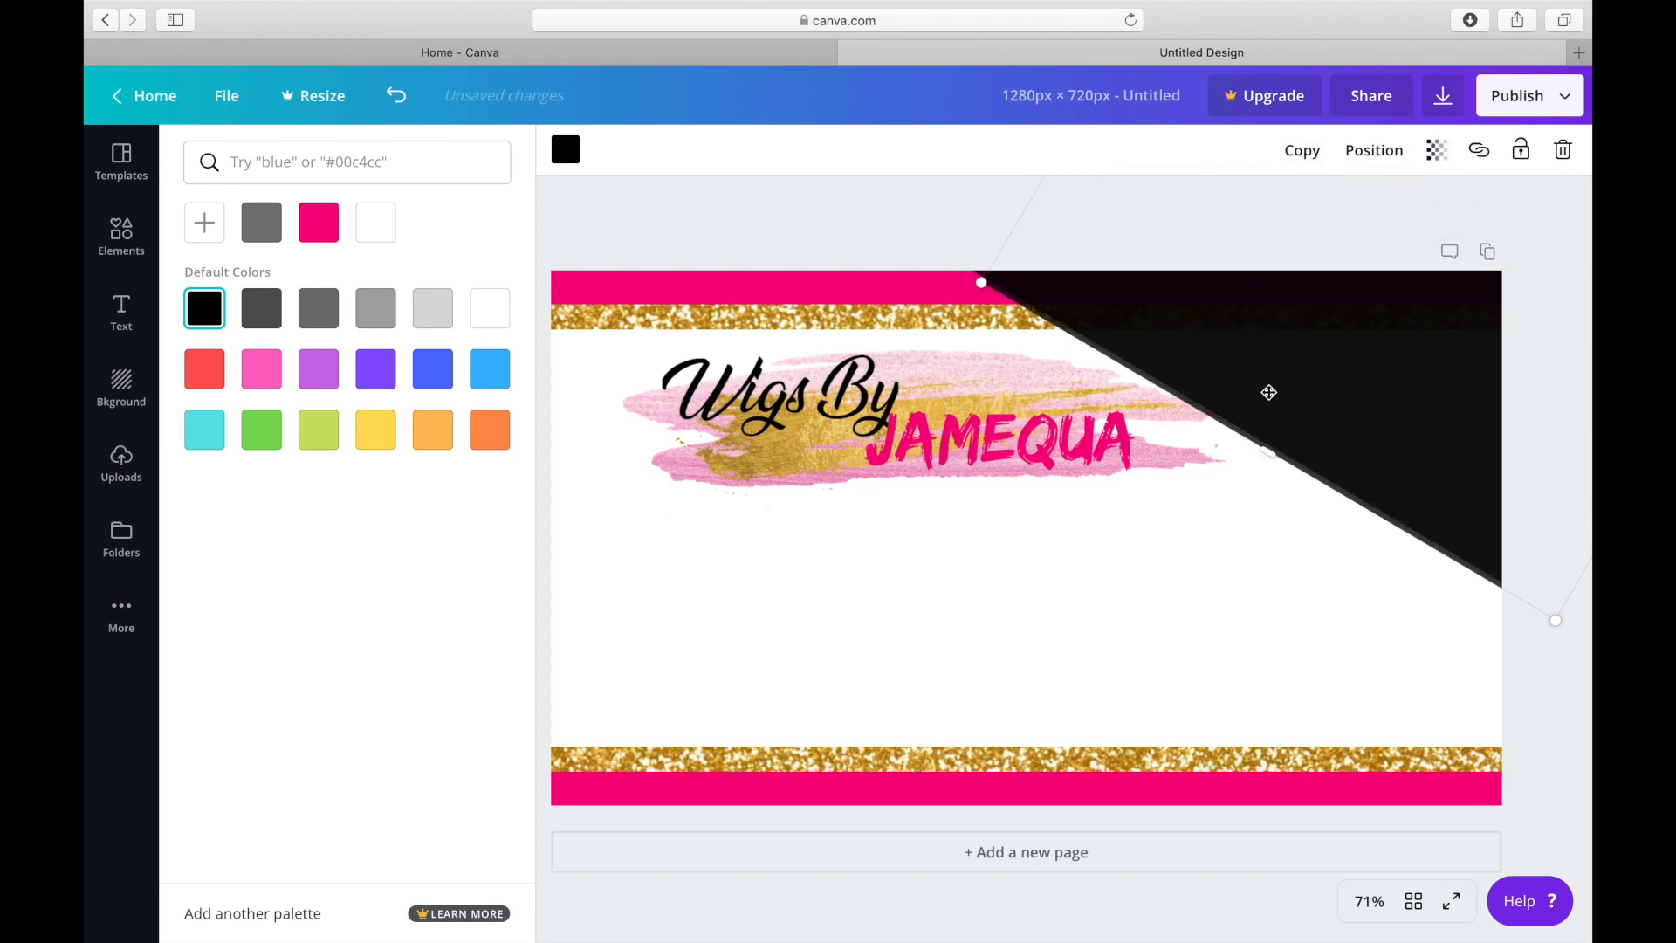
pyautogui.moveTo(1295, 343); pyautogui.dragTo(570, 866)
pyautogui.click(1558, 594)
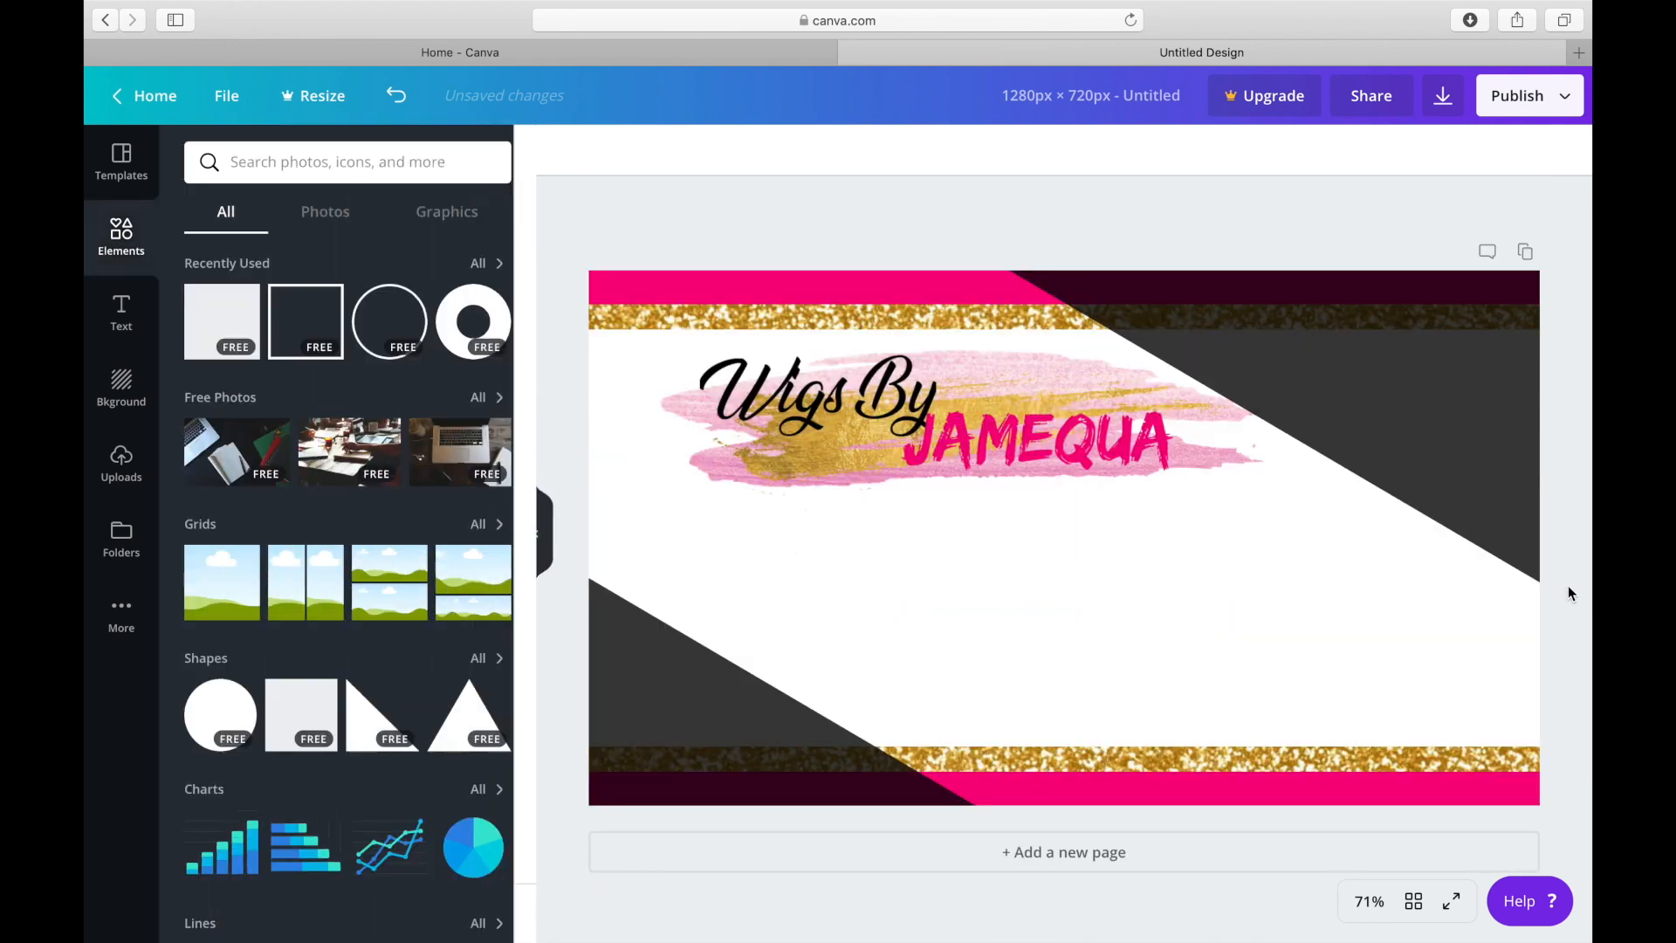
# Nudge the upper-right black shape upward and the lower-left one downward so both cover less of the page.
pyautogui.click(1393, 399)
pyautogui.moveTo(1393, 387)
pyautogui.mouseDown()
pyautogui.moveTo(1407, 375)
pyautogui.moveTo(1394, 383)
pyautogui.mouseUp()
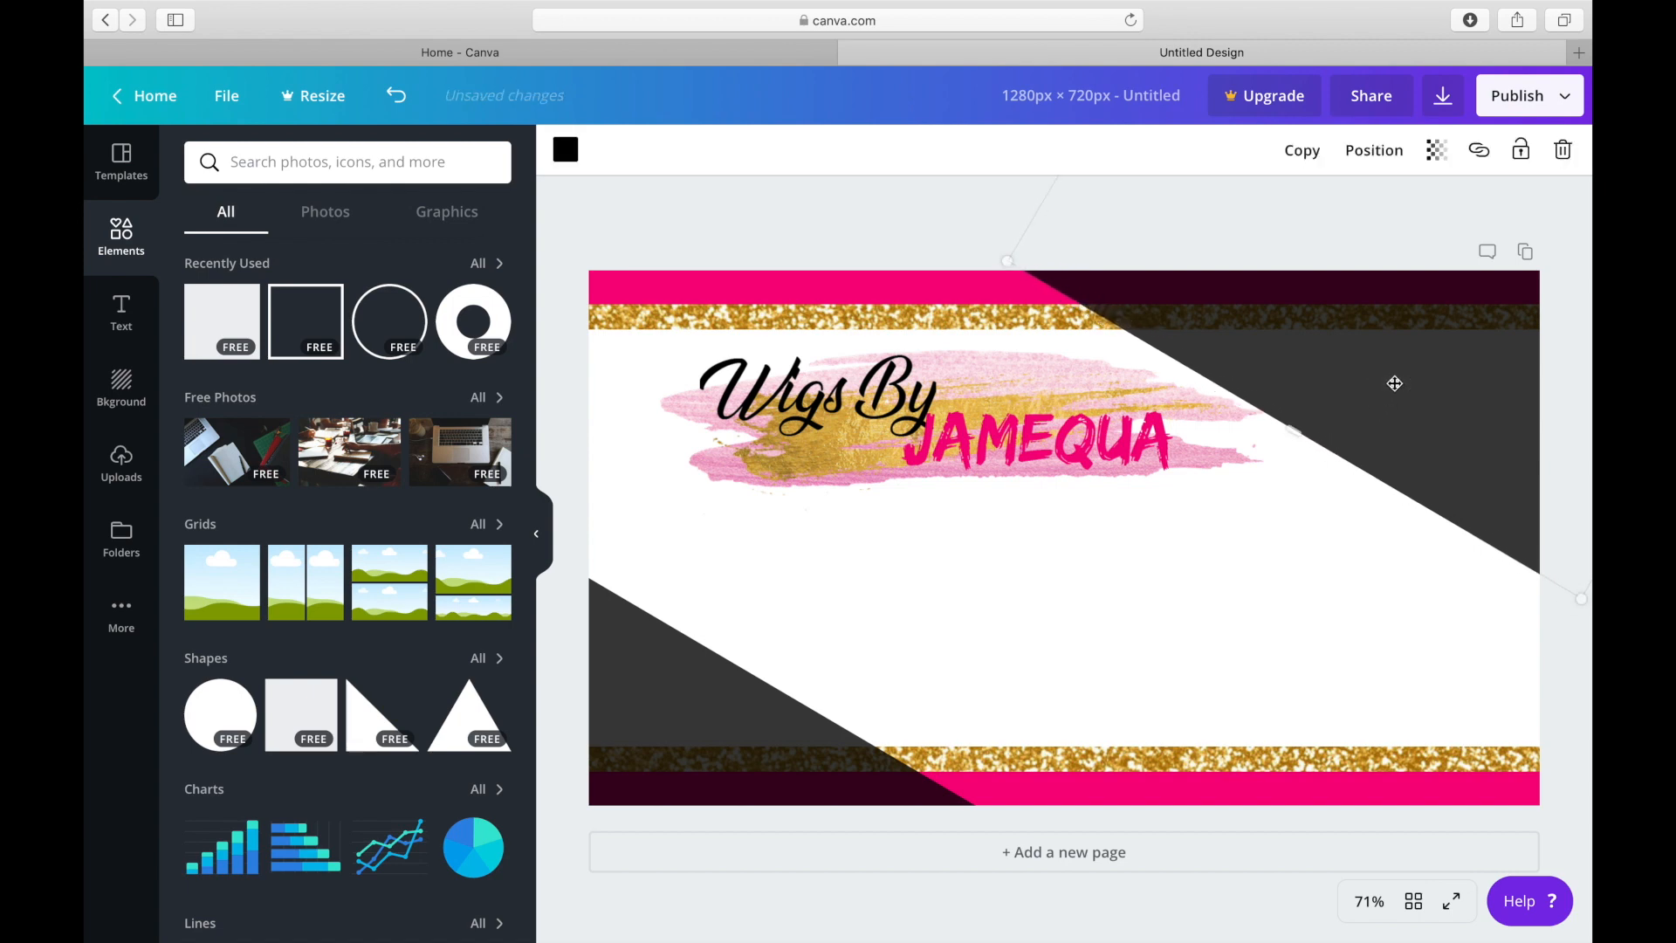
pyautogui.moveTo(734, 735); pyautogui.dragTo(743, 775)
# Add the uploaded picture of the wavy hair bundles with closure to the page.
pyautogui.click(121, 459)
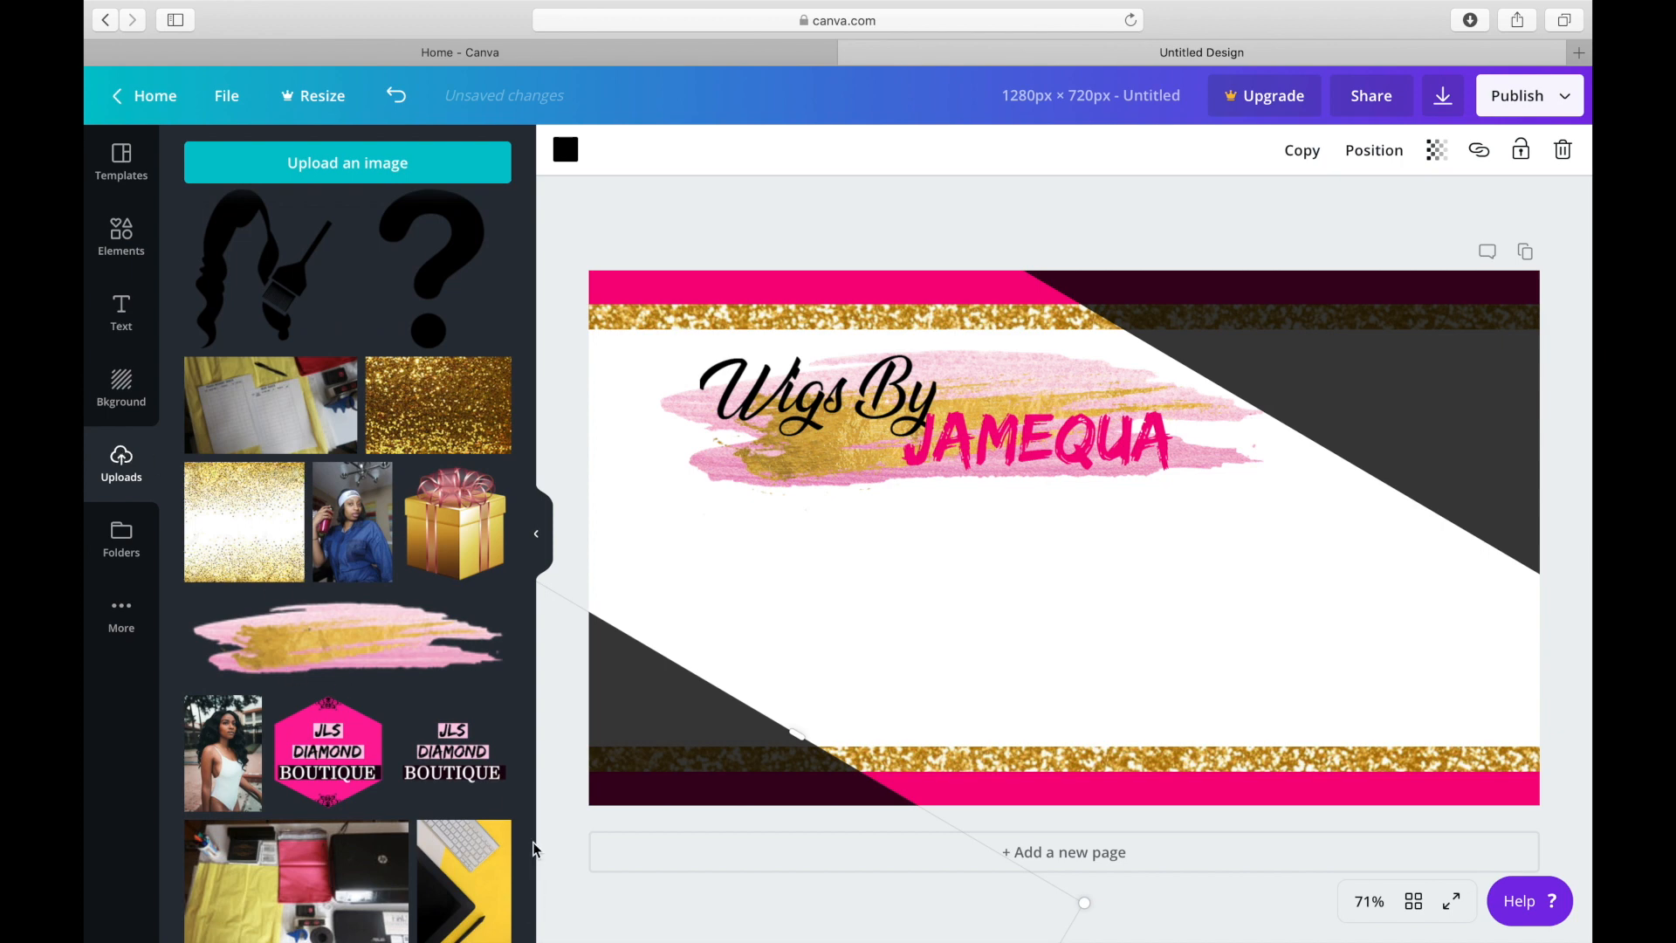
pyautogui.rightClick(534, 841)
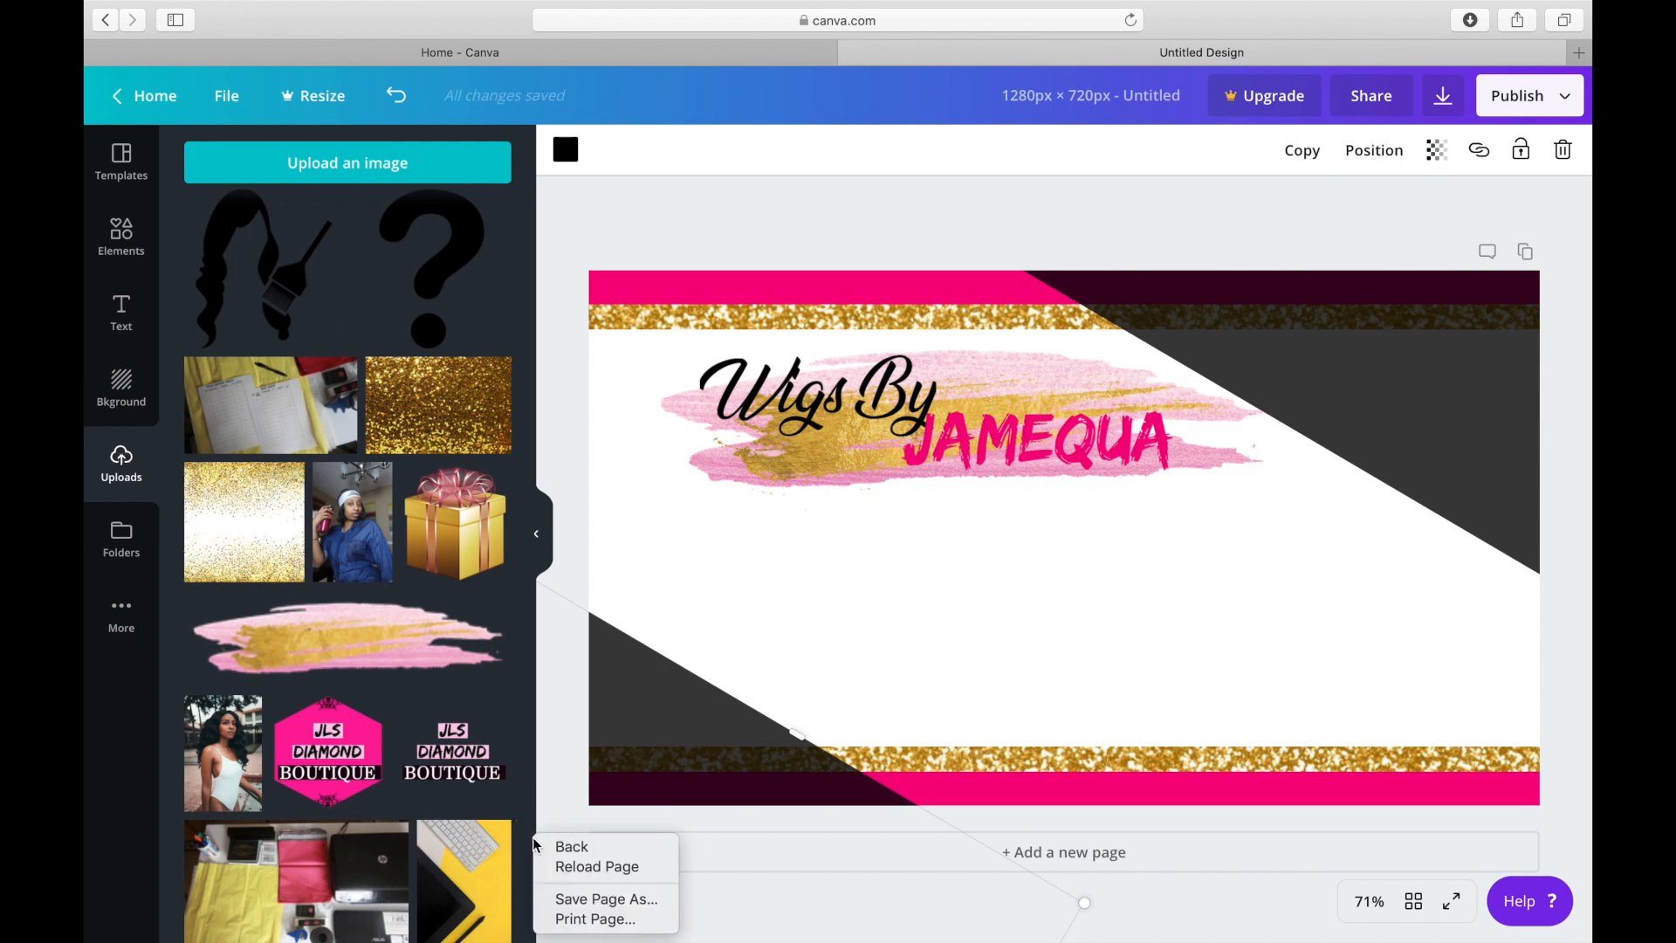
pyautogui.click(535, 844)
pyautogui.moveTo(527, 840); pyautogui.dragTo(550, 199)
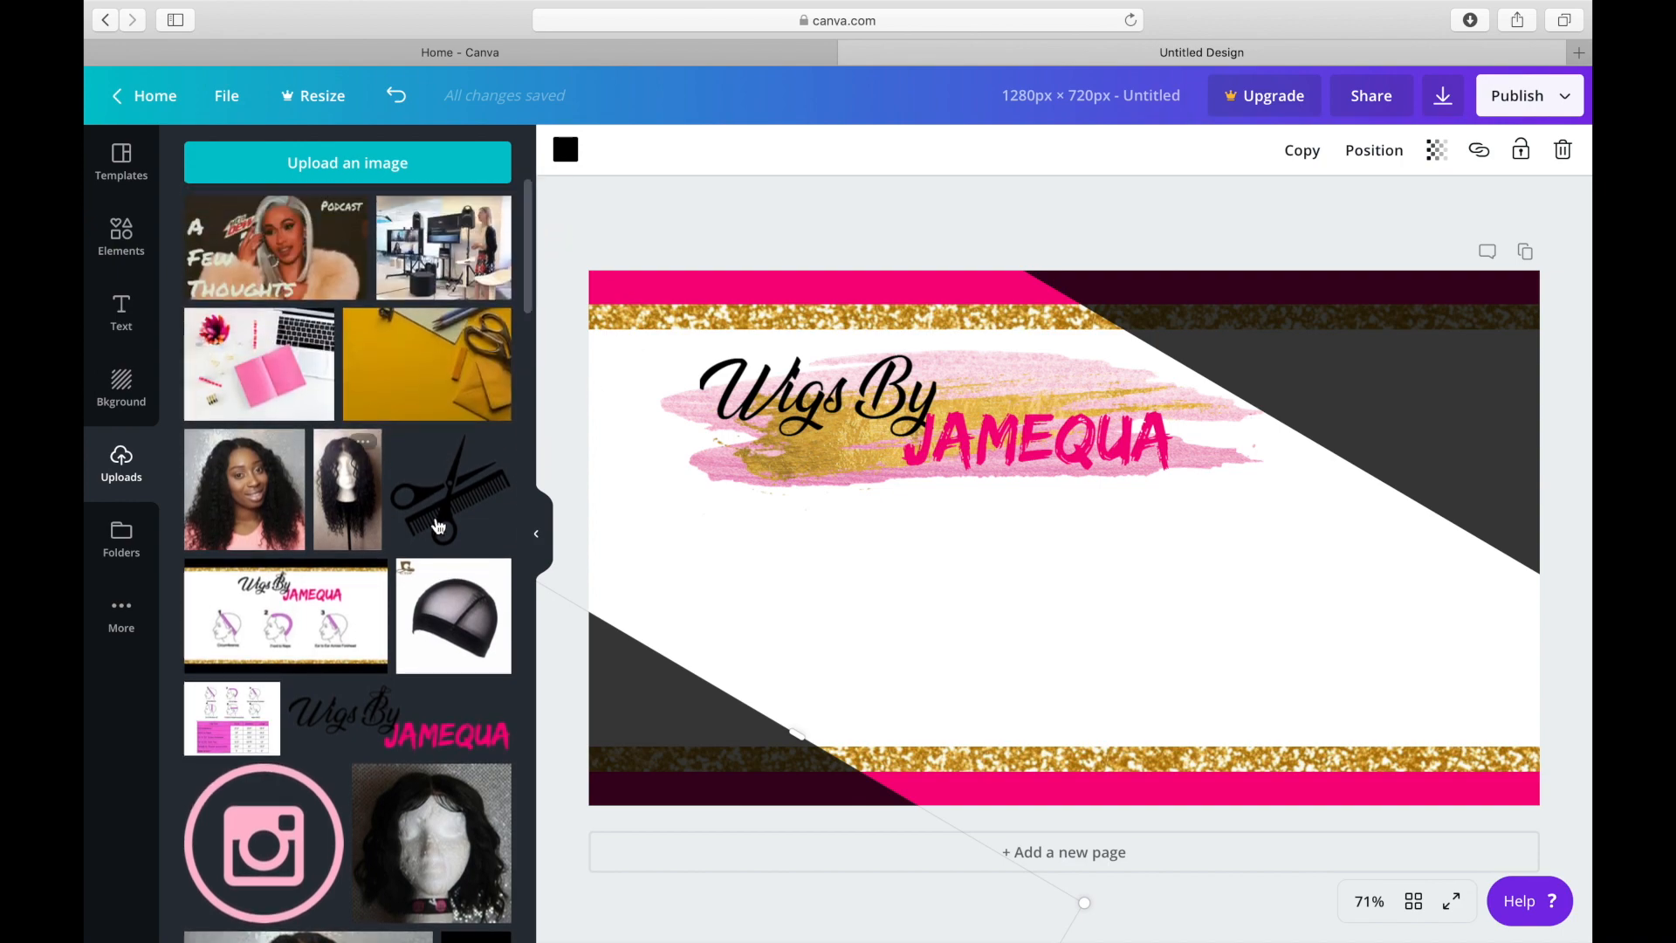
pyautogui.moveTo(529, 292); pyautogui.dragTo(505, 659)
pyautogui.click(302, 237)
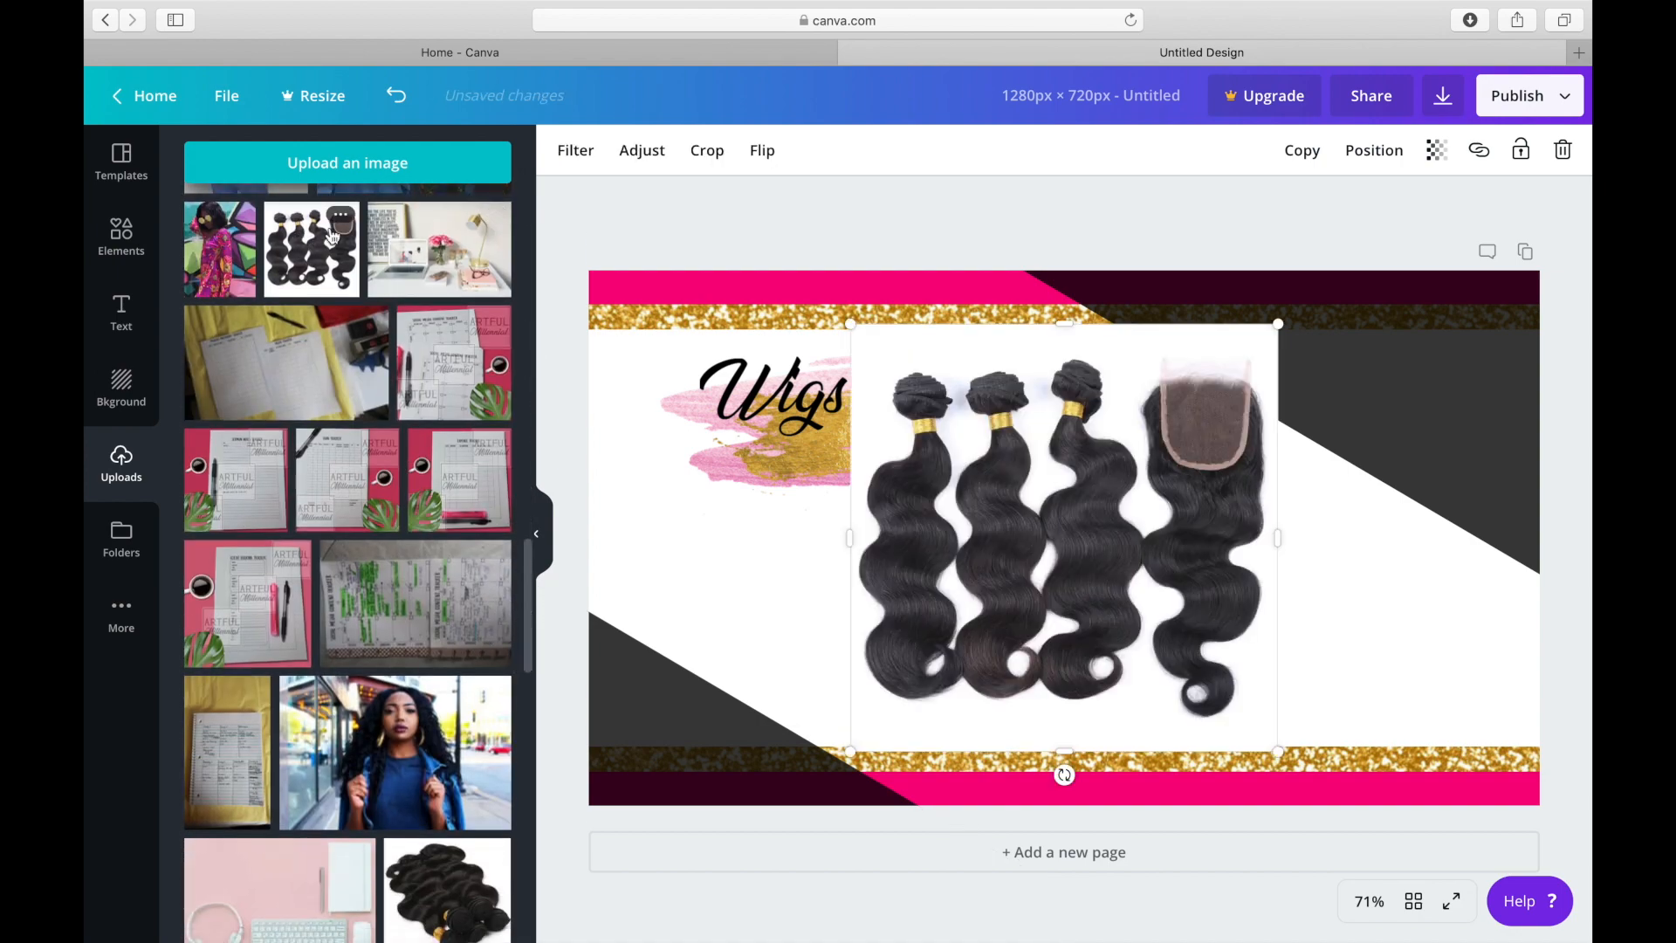
# Shrink the hair bundles picture to about half its size.
pyautogui.rightClick(853, 321)
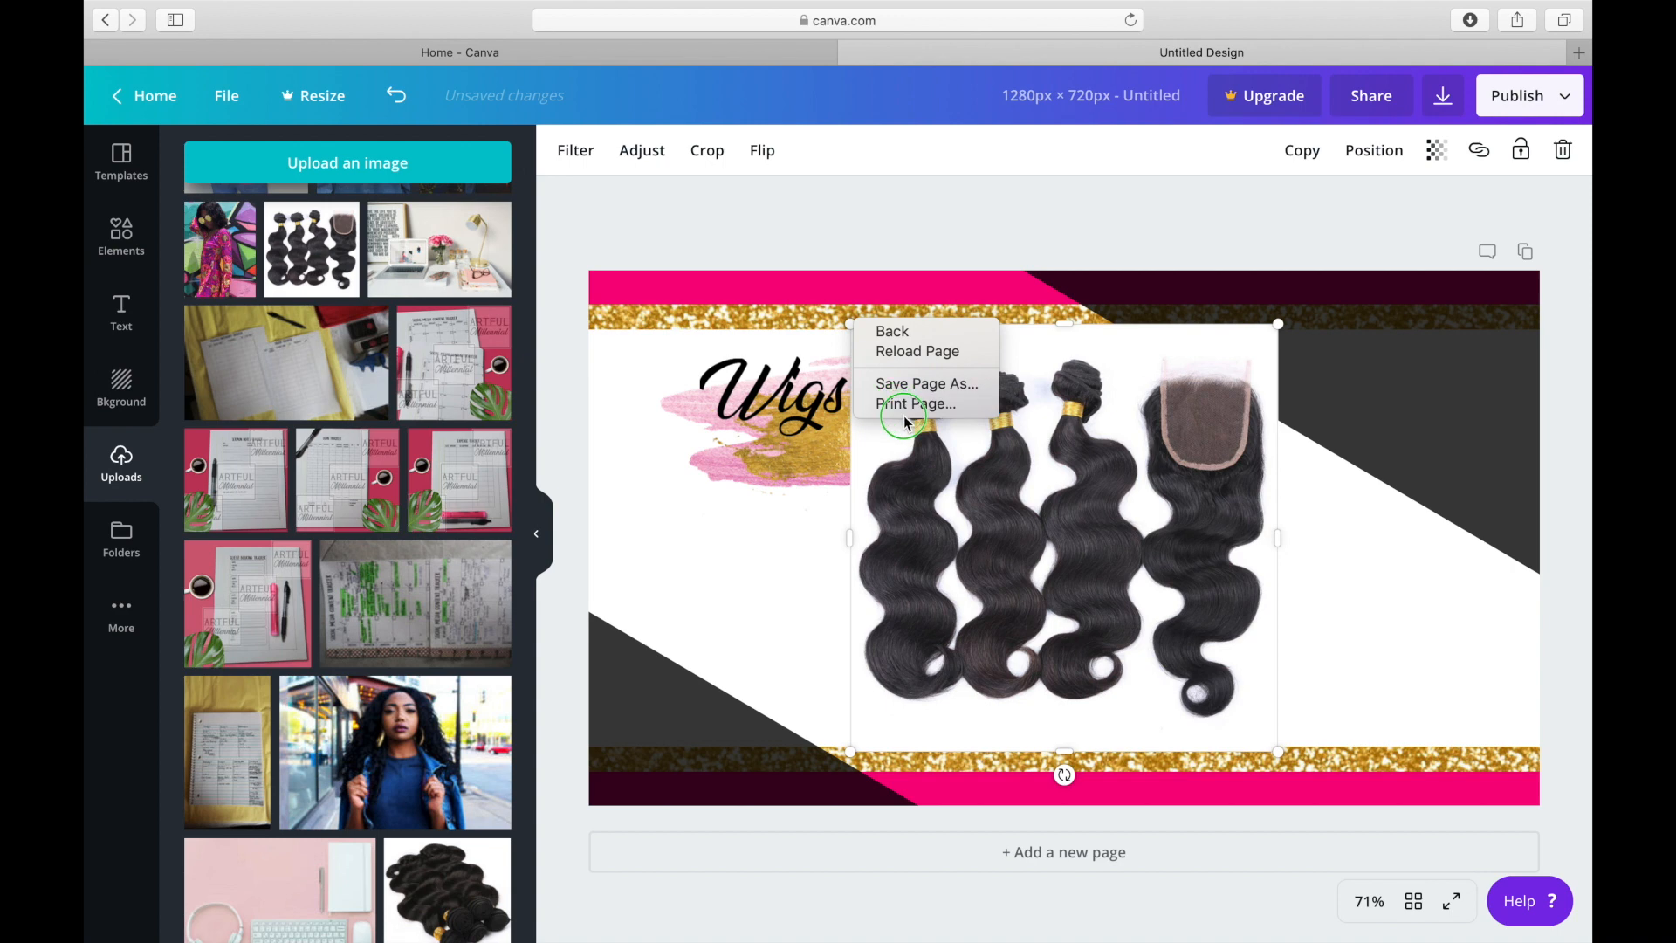
pyautogui.click(874, 656)
pyautogui.rightClick(854, 758)
pyautogui.click(855, 750)
pyautogui.moveTo(853, 746); pyautogui.dragTo(1016, 462)
# Move the hair bundles picture below the logo near the page's left edge and send it backward one layer.
pyautogui.moveTo(1167, 402); pyautogui.dragTo(721, 568)
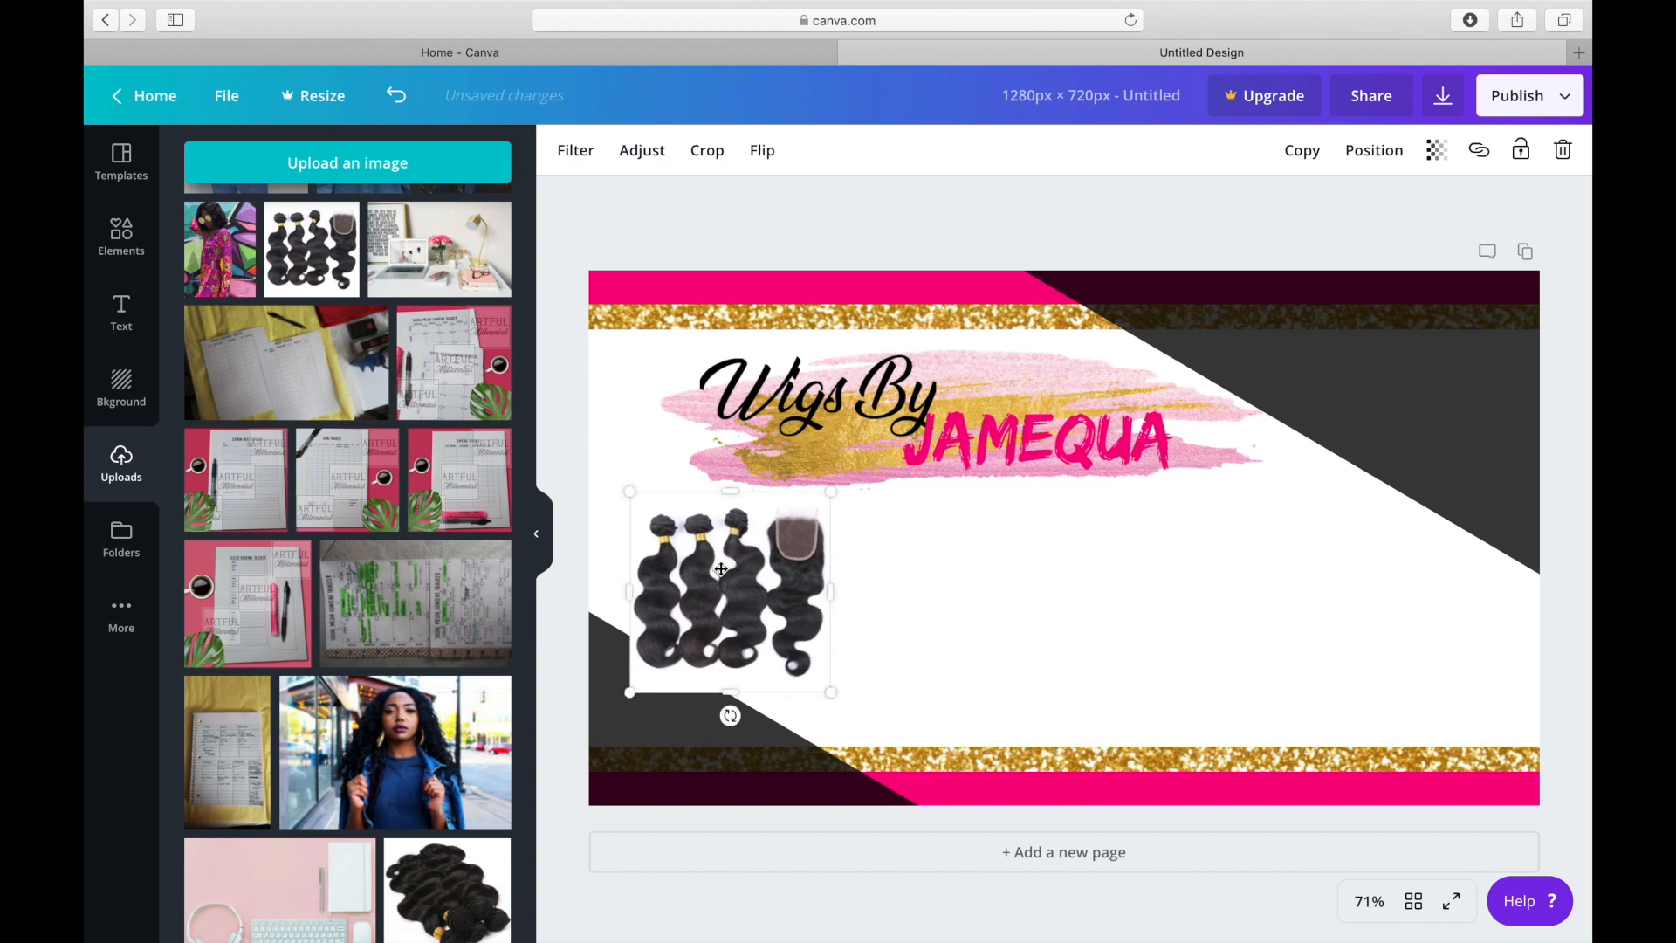
pyautogui.click(1366, 150)
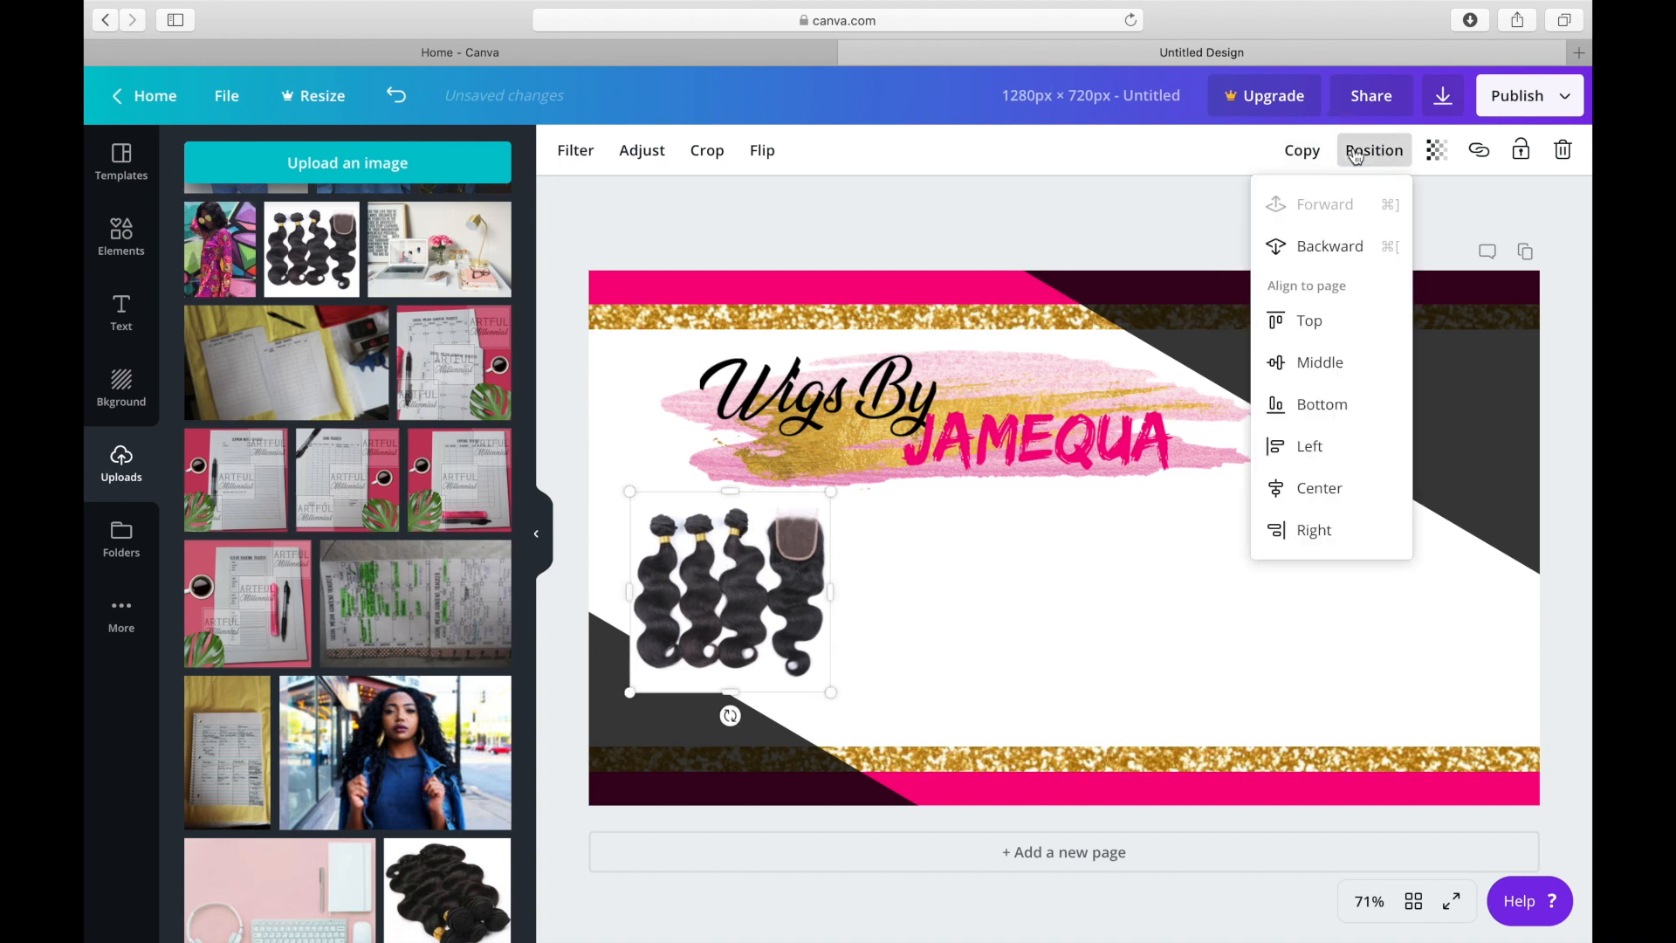
pyautogui.click(1322, 248)
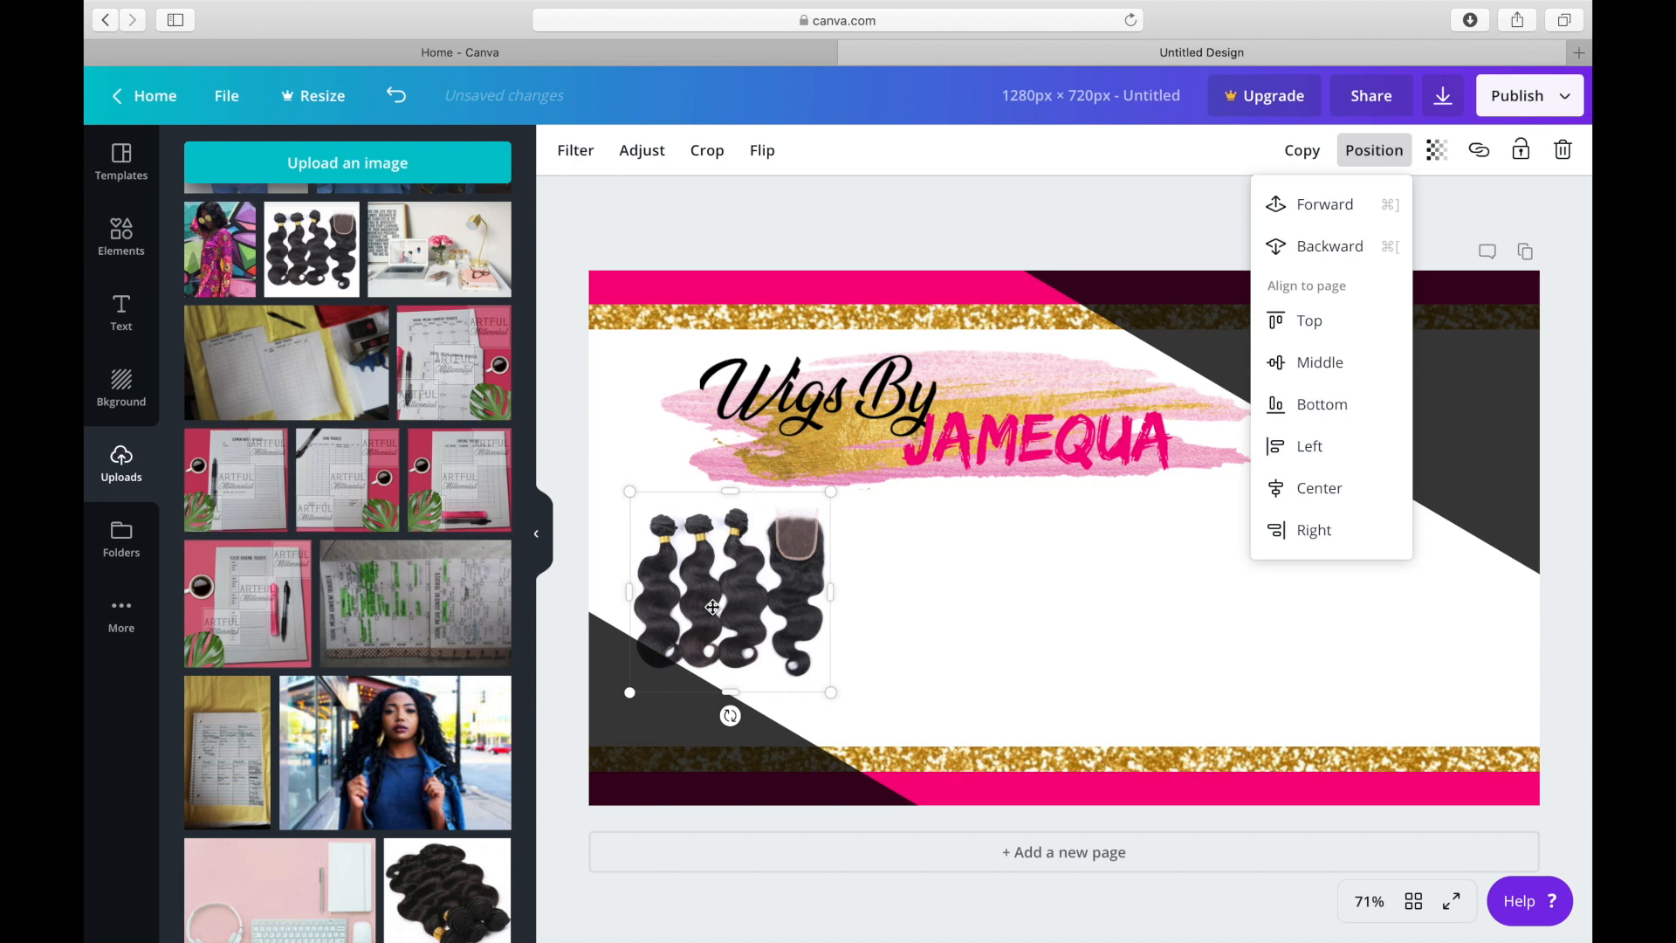
# Shift the brush stroke slightly up and toward the page's left edge, and move the logo up and to the right on it.
pyautogui.click(1019, 374)
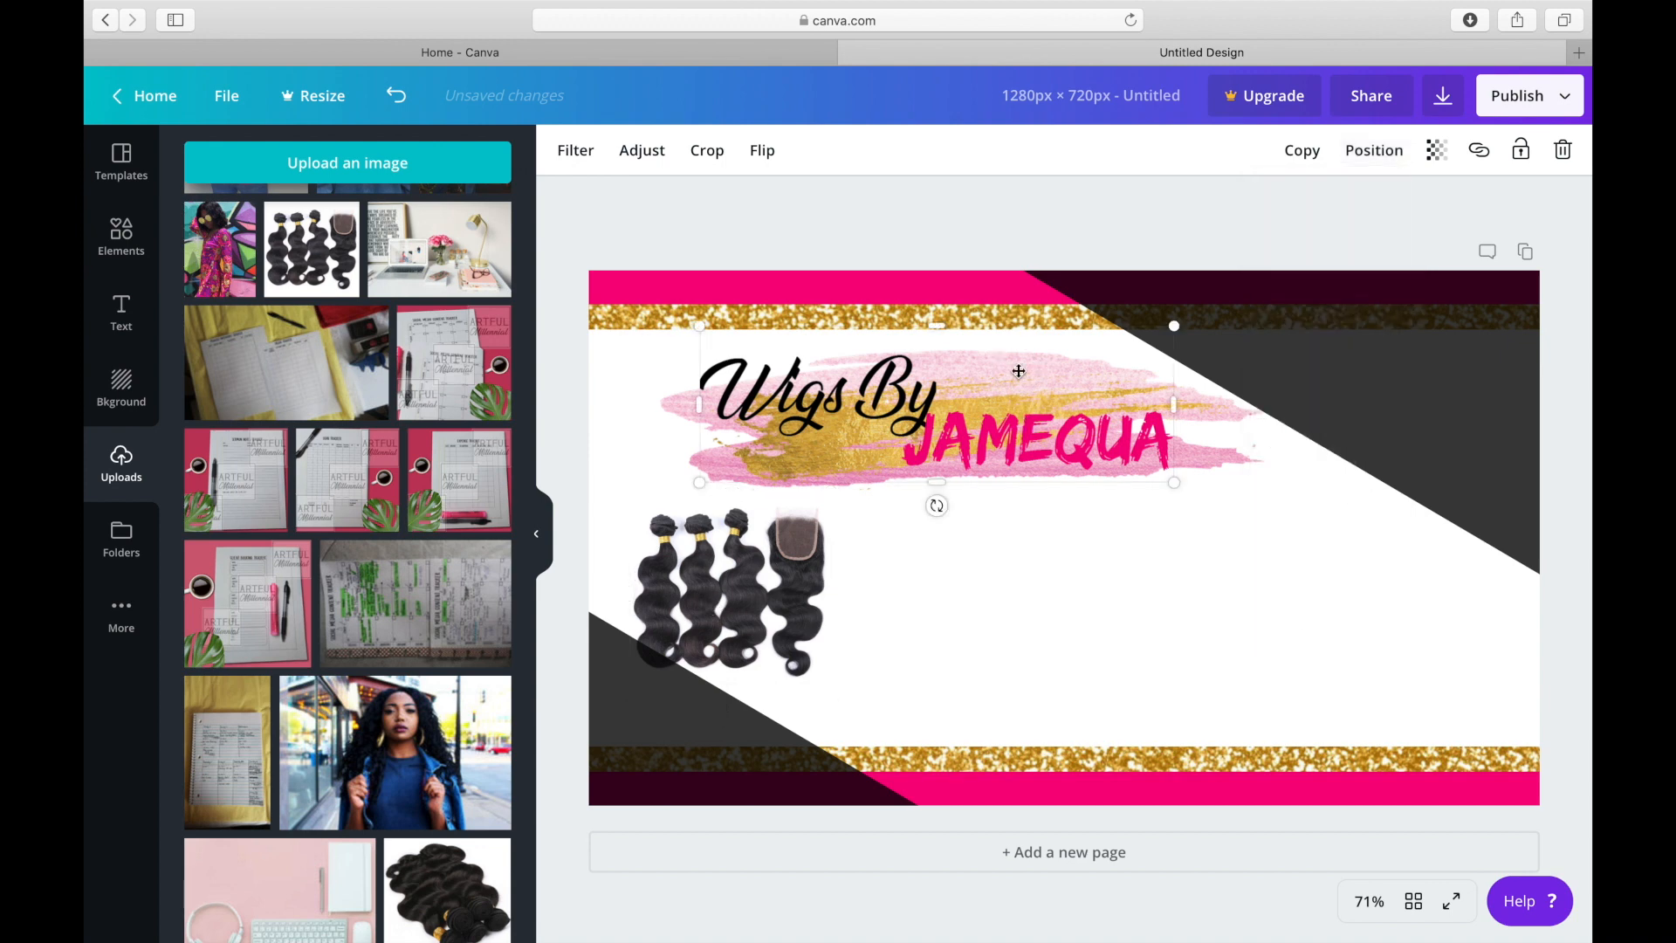
pyautogui.rightClick(1019, 374)
pyautogui.click(1019, 351)
pyautogui.click(670, 420)
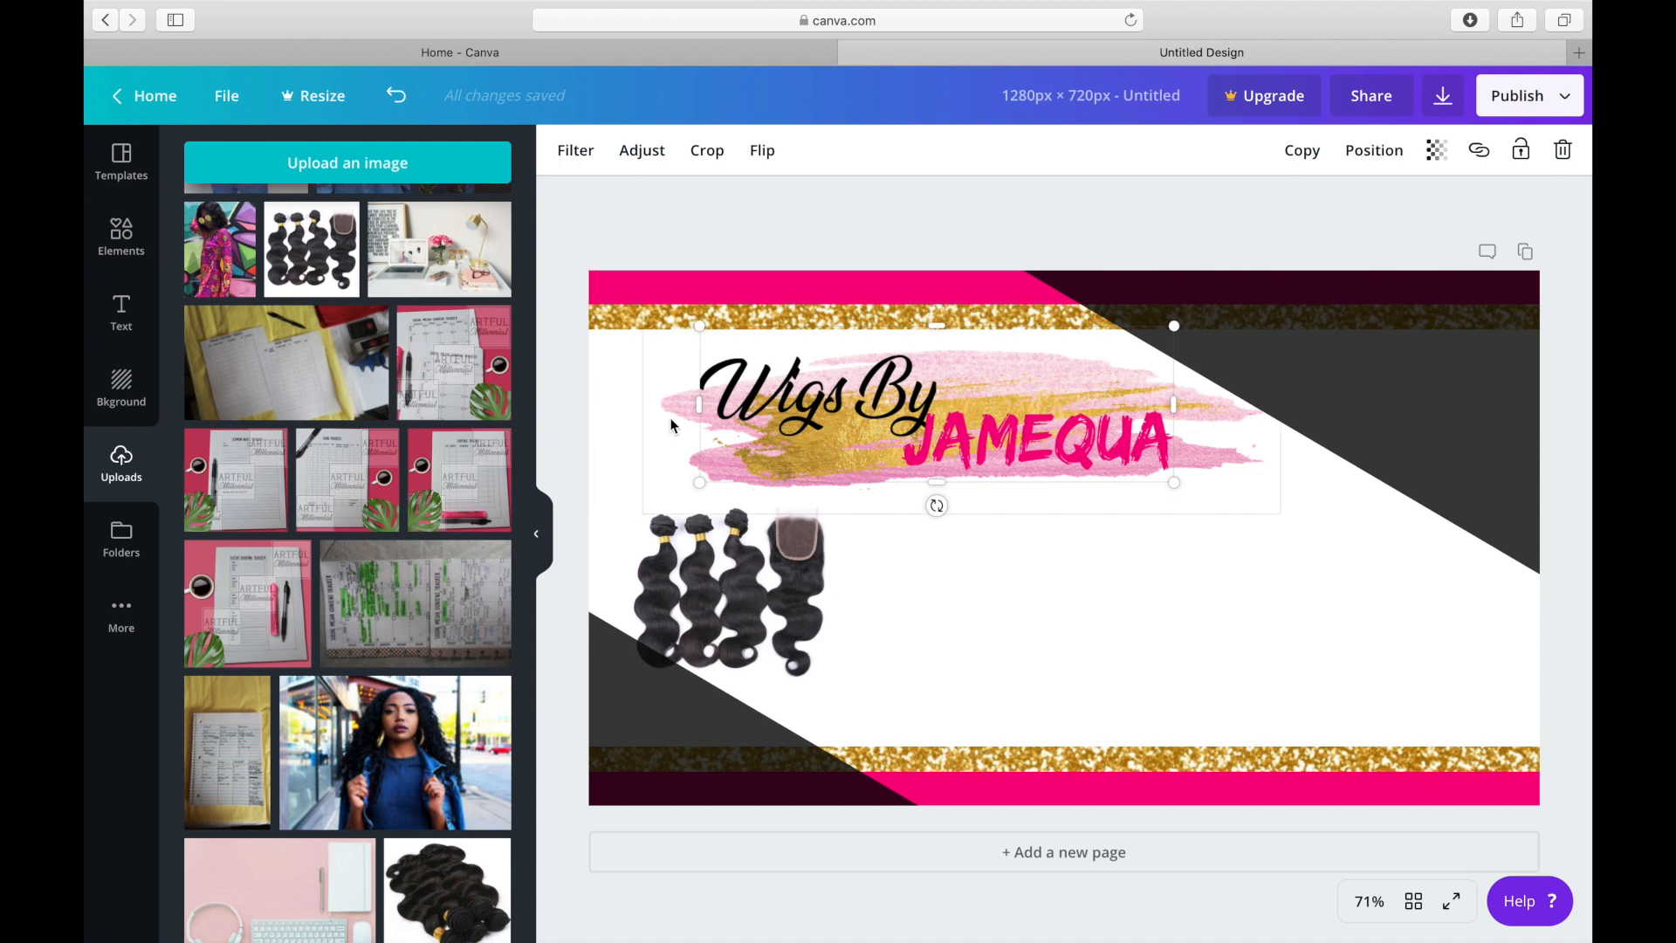
pyautogui.moveTo(671, 413)
pyautogui.mouseDown()
pyautogui.moveTo(670, 382)
pyautogui.moveTo(647, 400)
pyautogui.mouseUp()
pyautogui.click(765, 398)
pyautogui.moveTo(798, 385); pyautogui.dragTo(859, 374)
# Move the hair bundles picture slightly up and closer to the page's left edge.
pyautogui.click(730, 569)
pyautogui.click(683, 559)
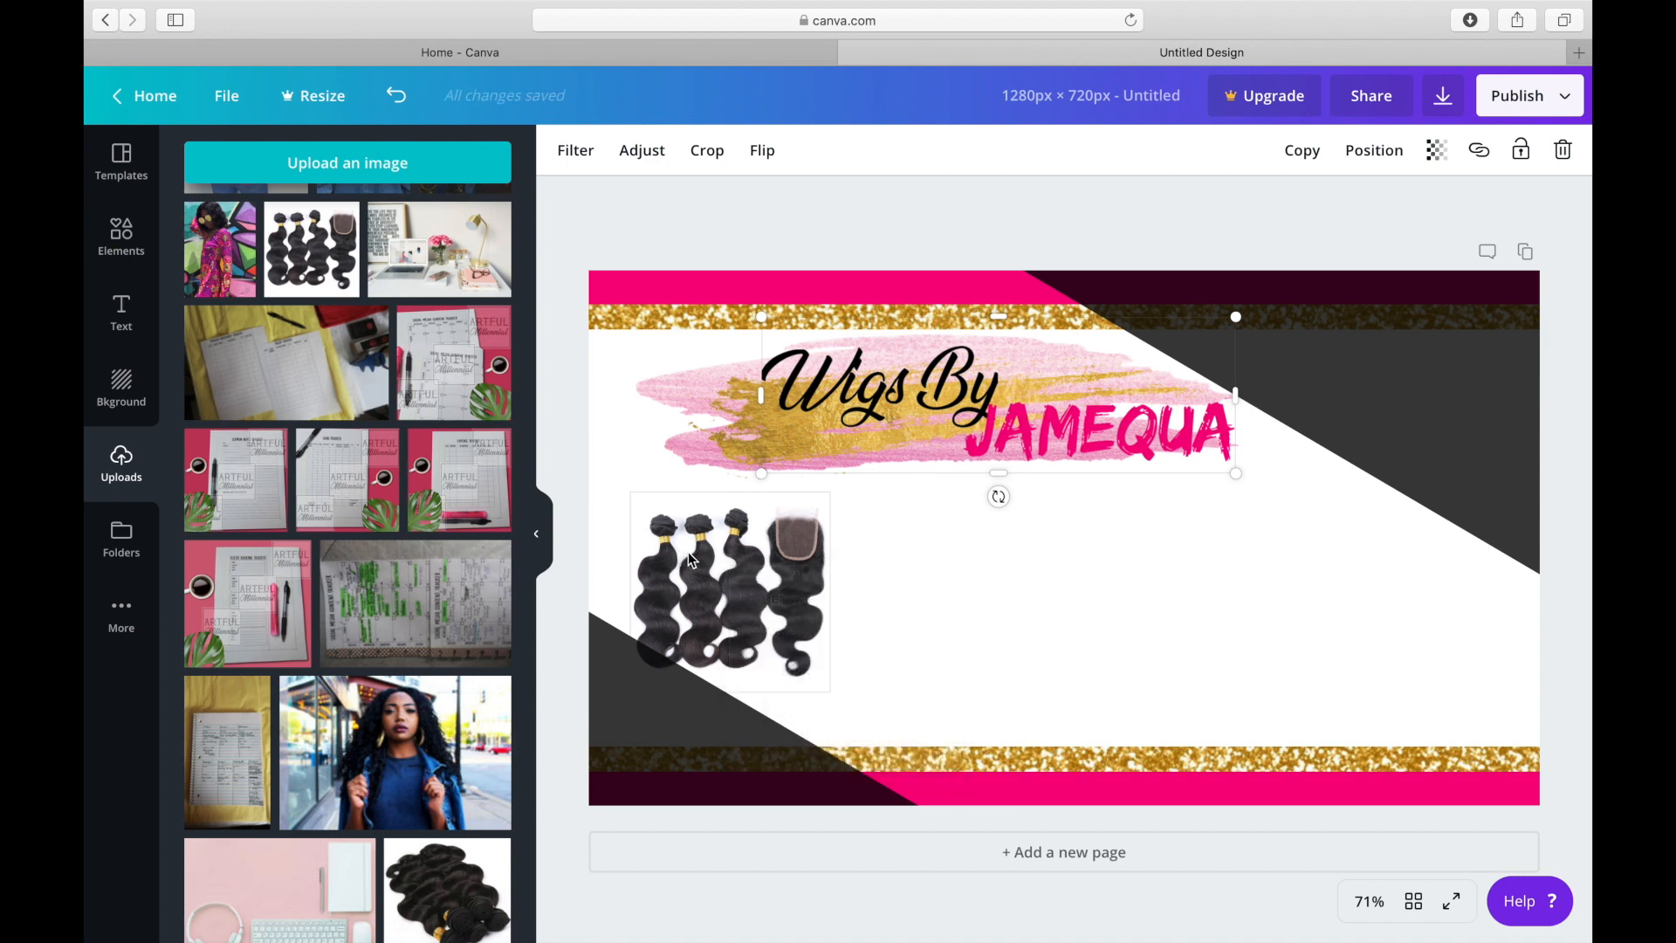
pyautogui.rightClick(690, 557)
pyautogui.click(915, 541)
pyautogui.click(721, 575)
pyautogui.moveTo(721, 572); pyautogui.dragTo(699, 537)
# Send the hair bundles picture backward behind the brush stroke and nudge it slightly down.
pyautogui.rightClick(1387, 142)
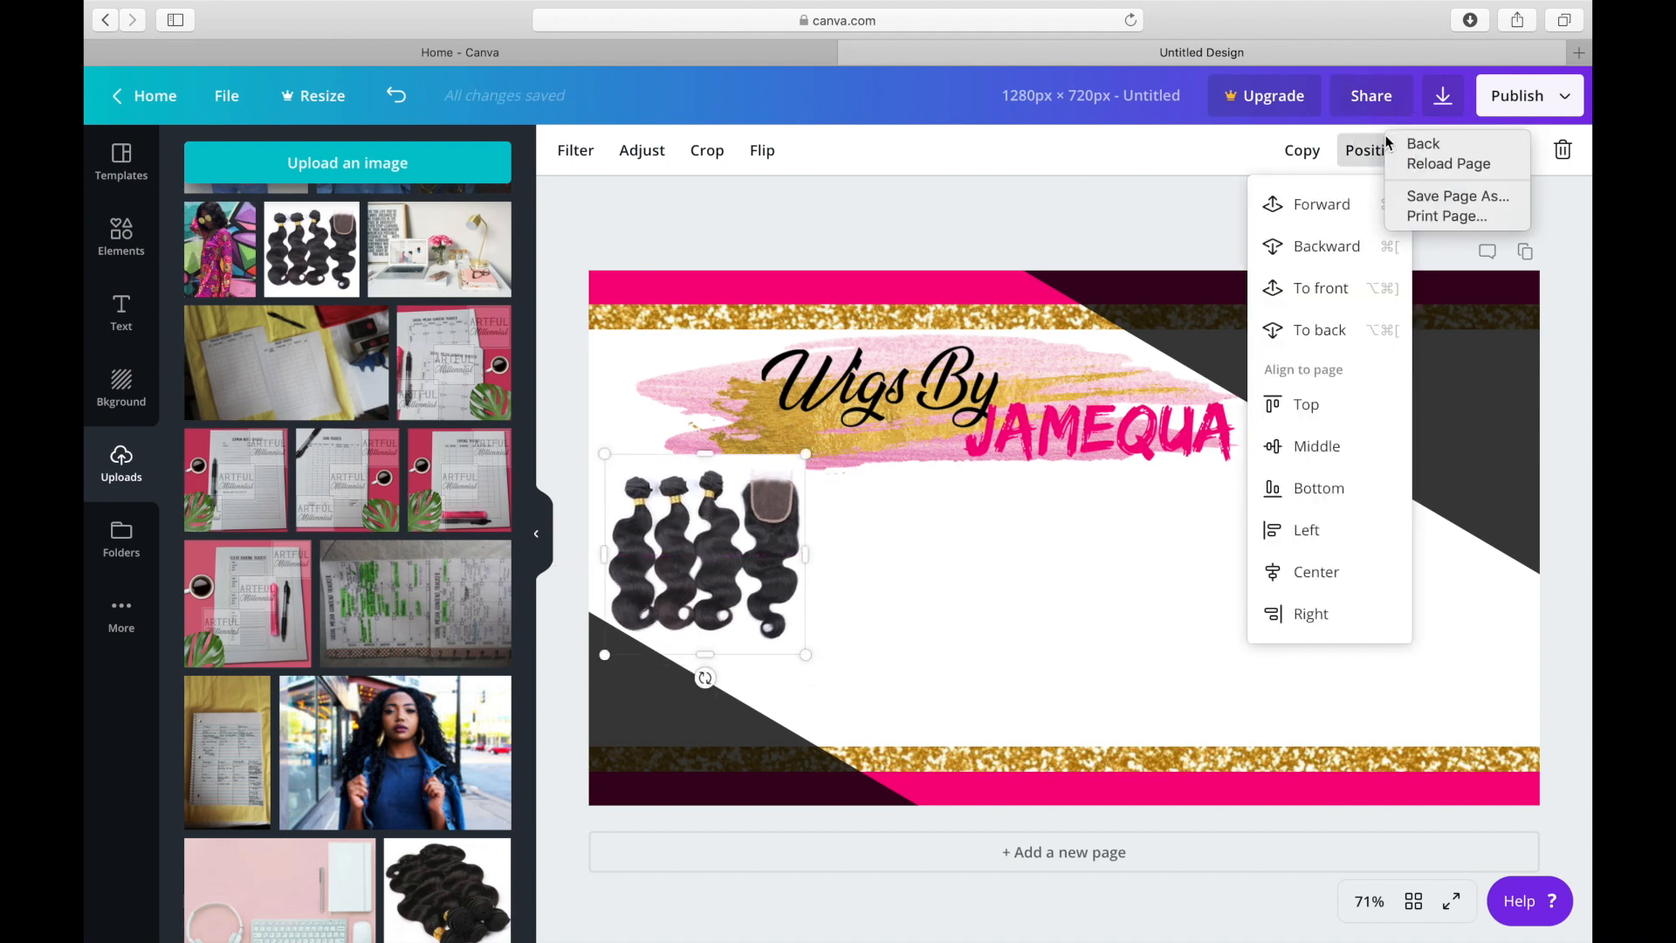
pyautogui.click(1342, 248)
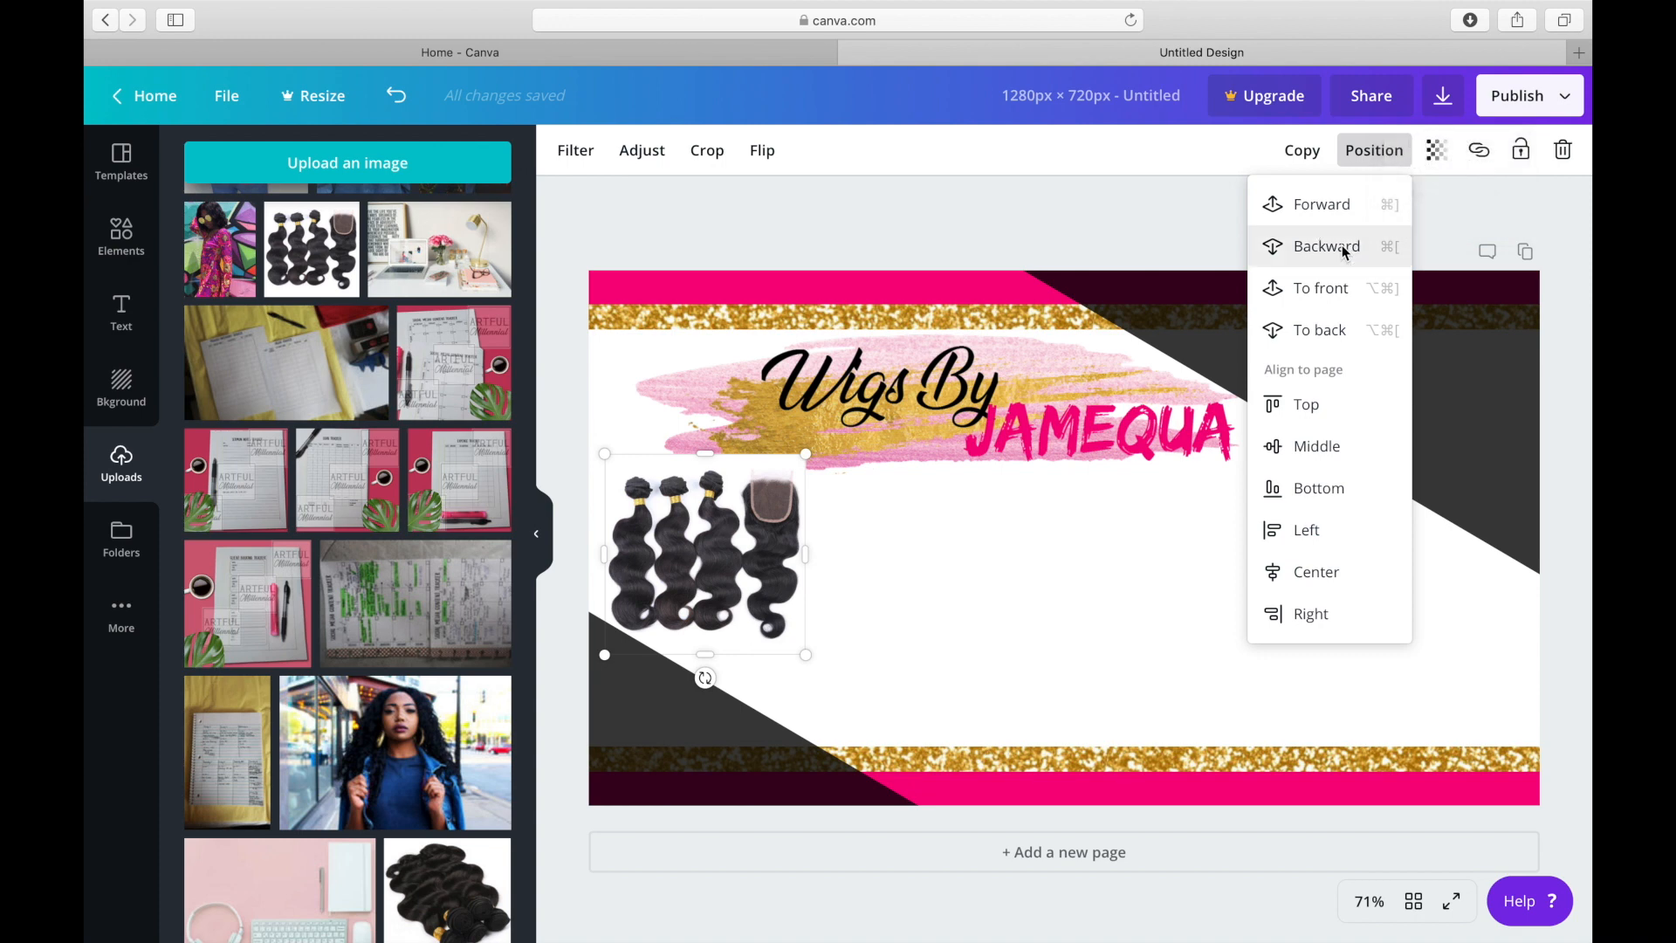
pyautogui.click(1343, 246)
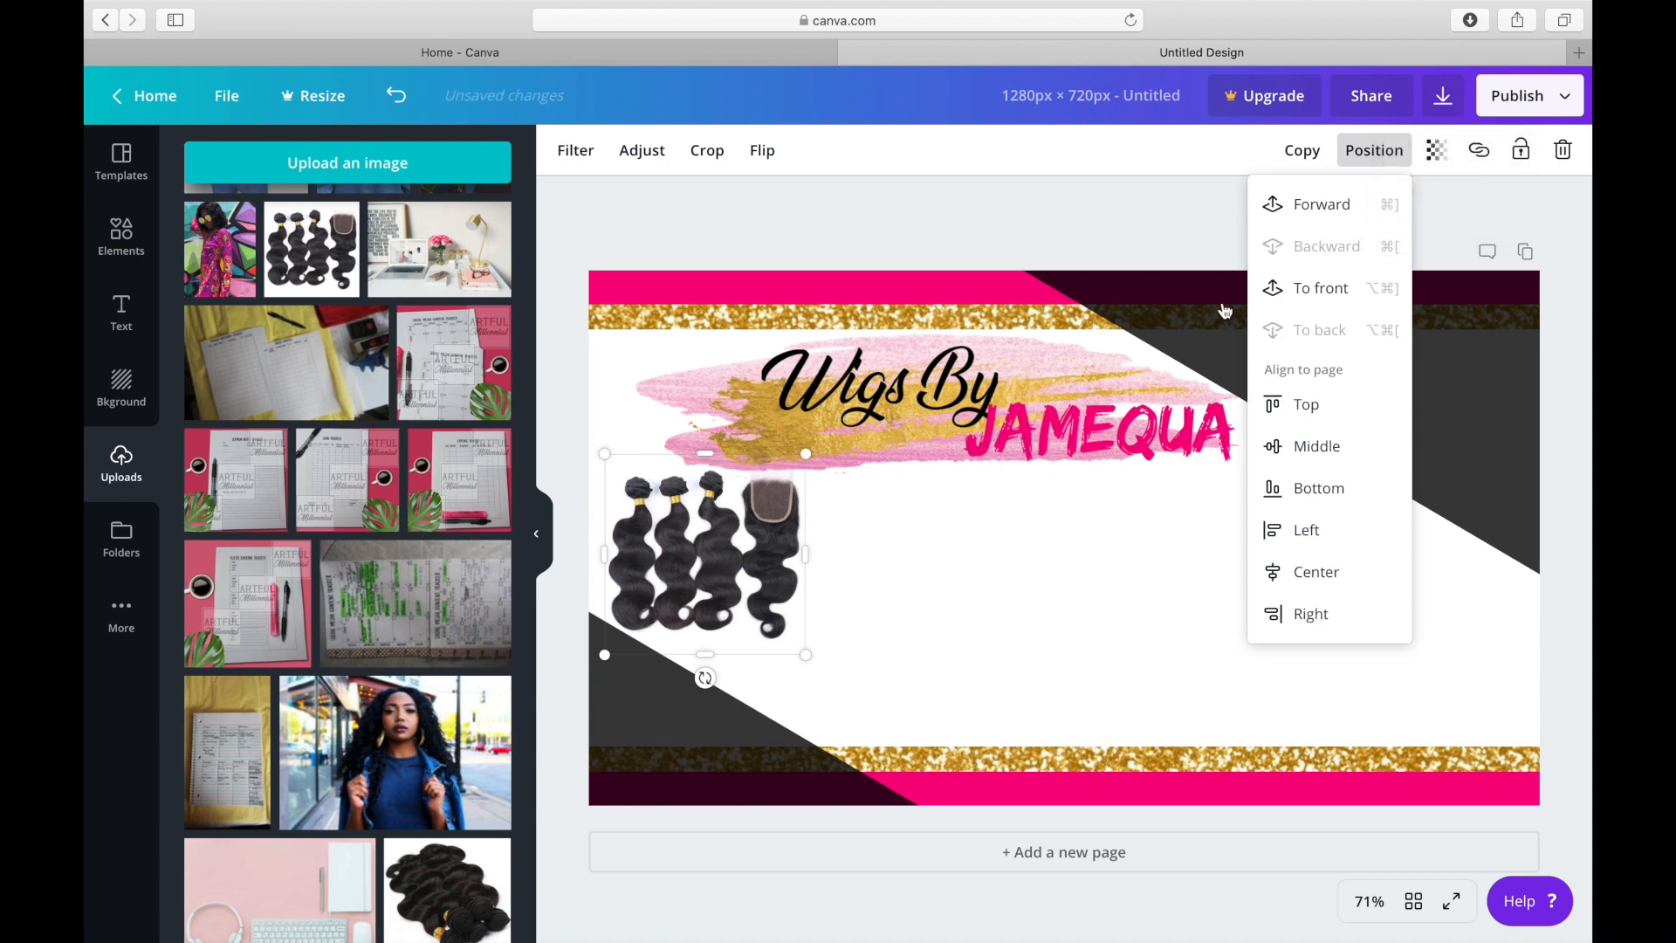
pyautogui.rightClick(741, 590)
pyautogui.click(741, 590)
pyautogui.click(702, 549)
pyautogui.moveTo(703, 549); pyautogui.dragTo(699, 556)
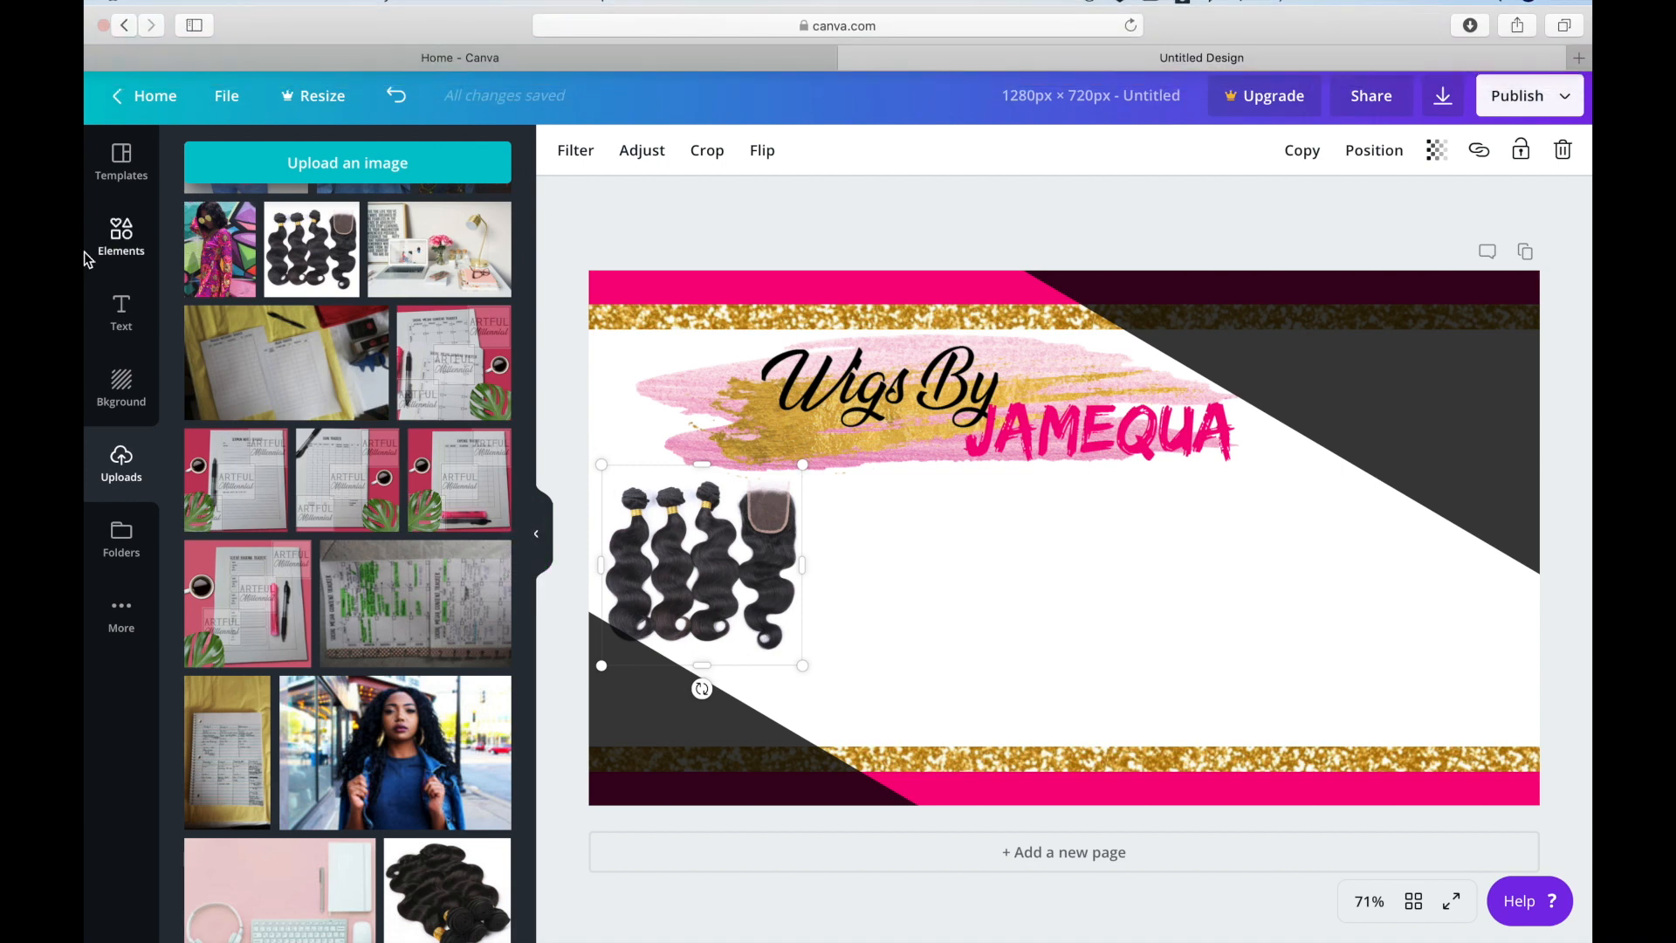
# Add the uploaded photo of the woman in sunglasses and a floral top to the page.
pyautogui.click(527, 567)
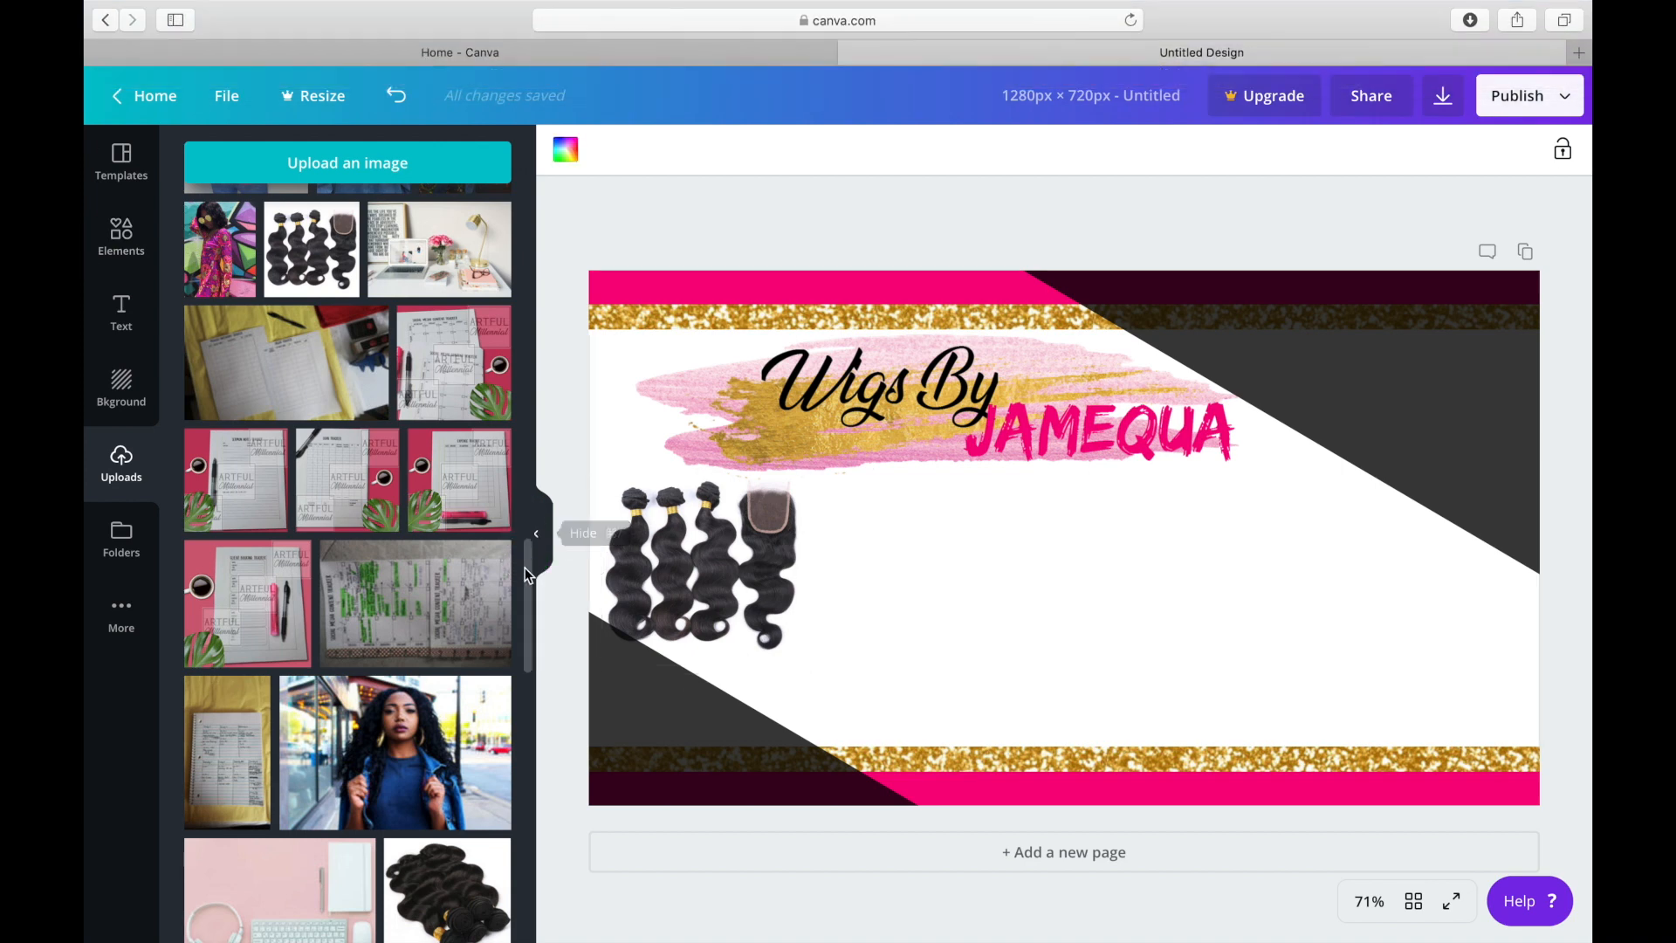
pyautogui.moveTo(528, 568); pyautogui.dragTo(524, 302)
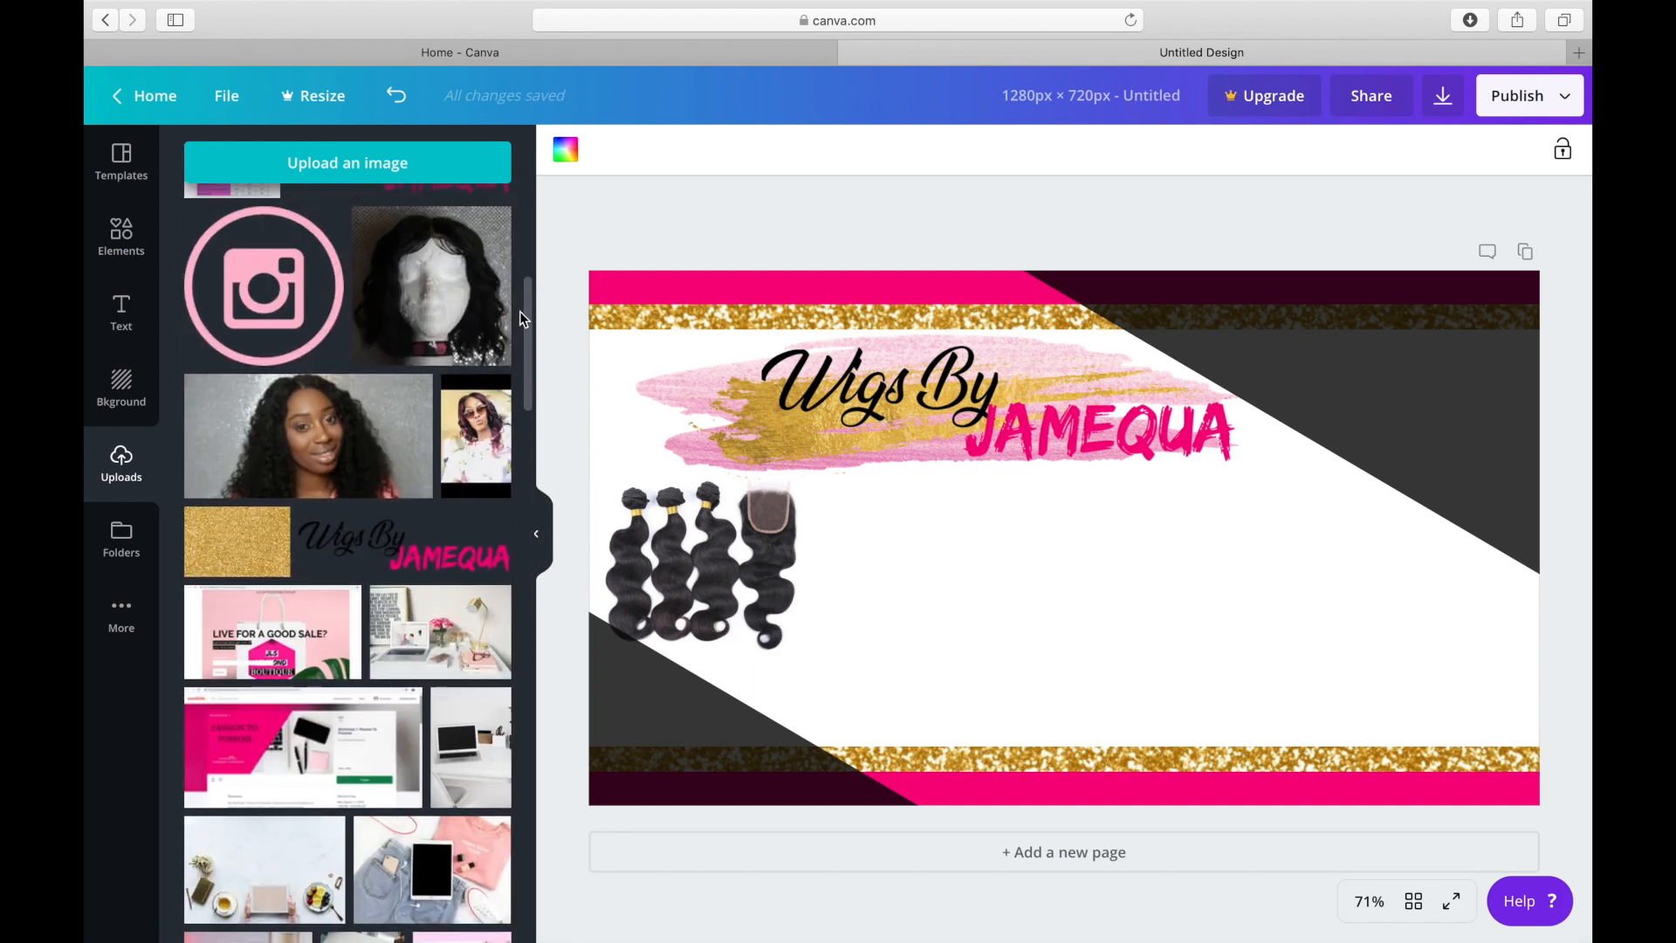
pyautogui.click(477, 419)
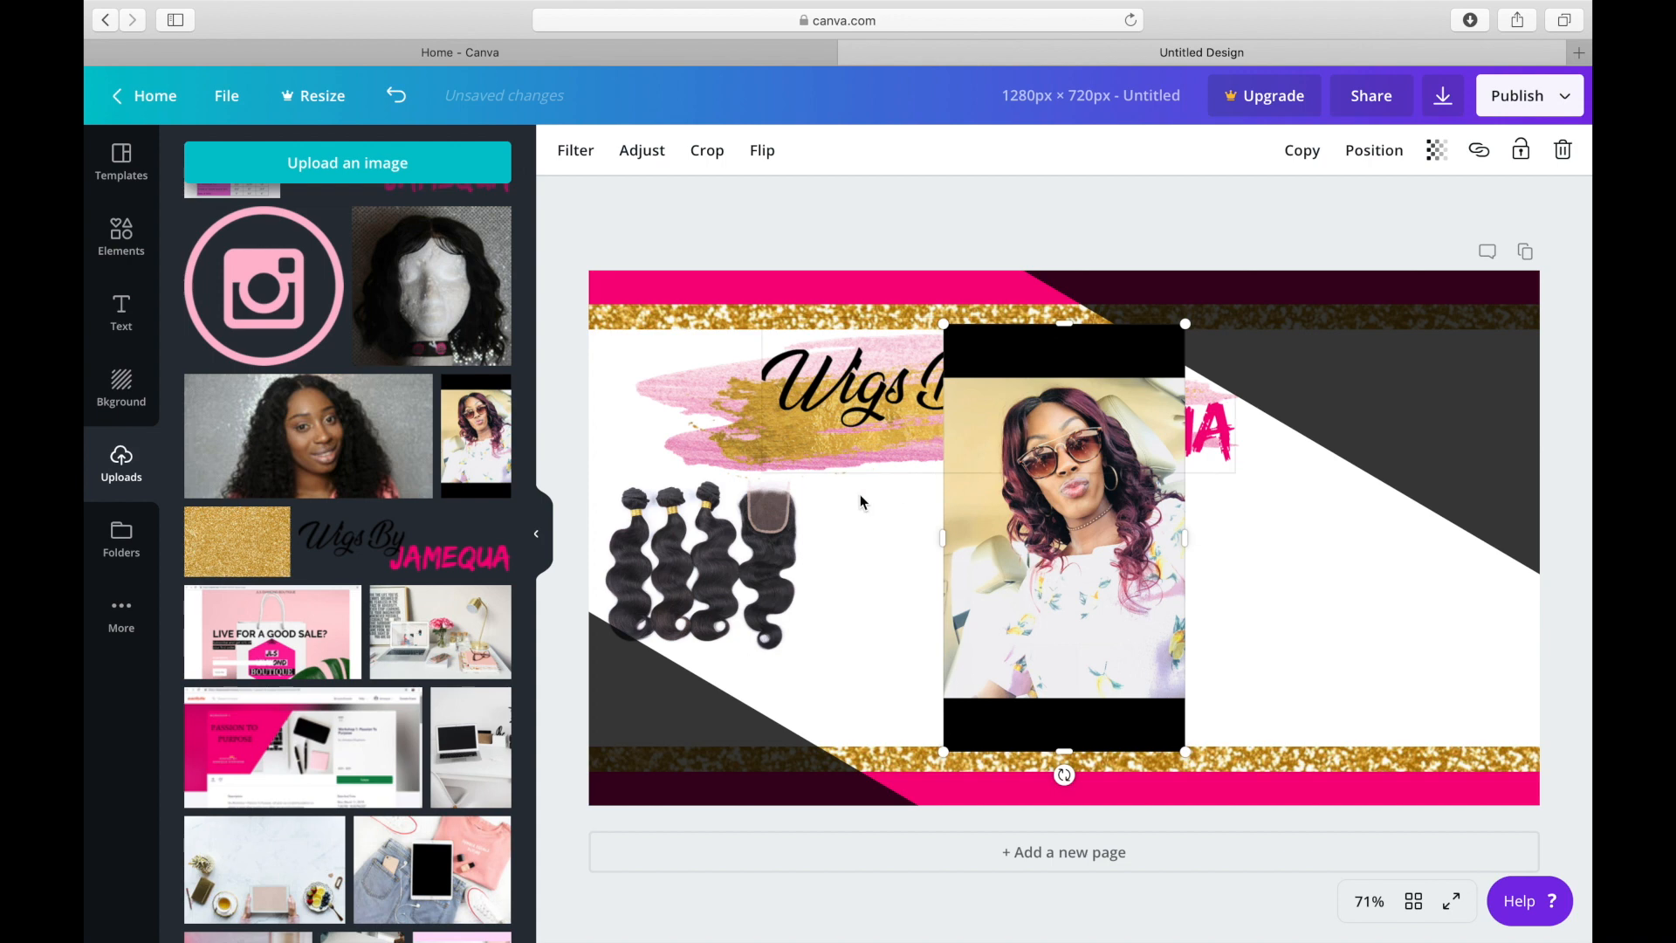
# Move the hair bundles picture behind the woman's photo at the page centre, and select the photo.
pyautogui.click(749, 551)
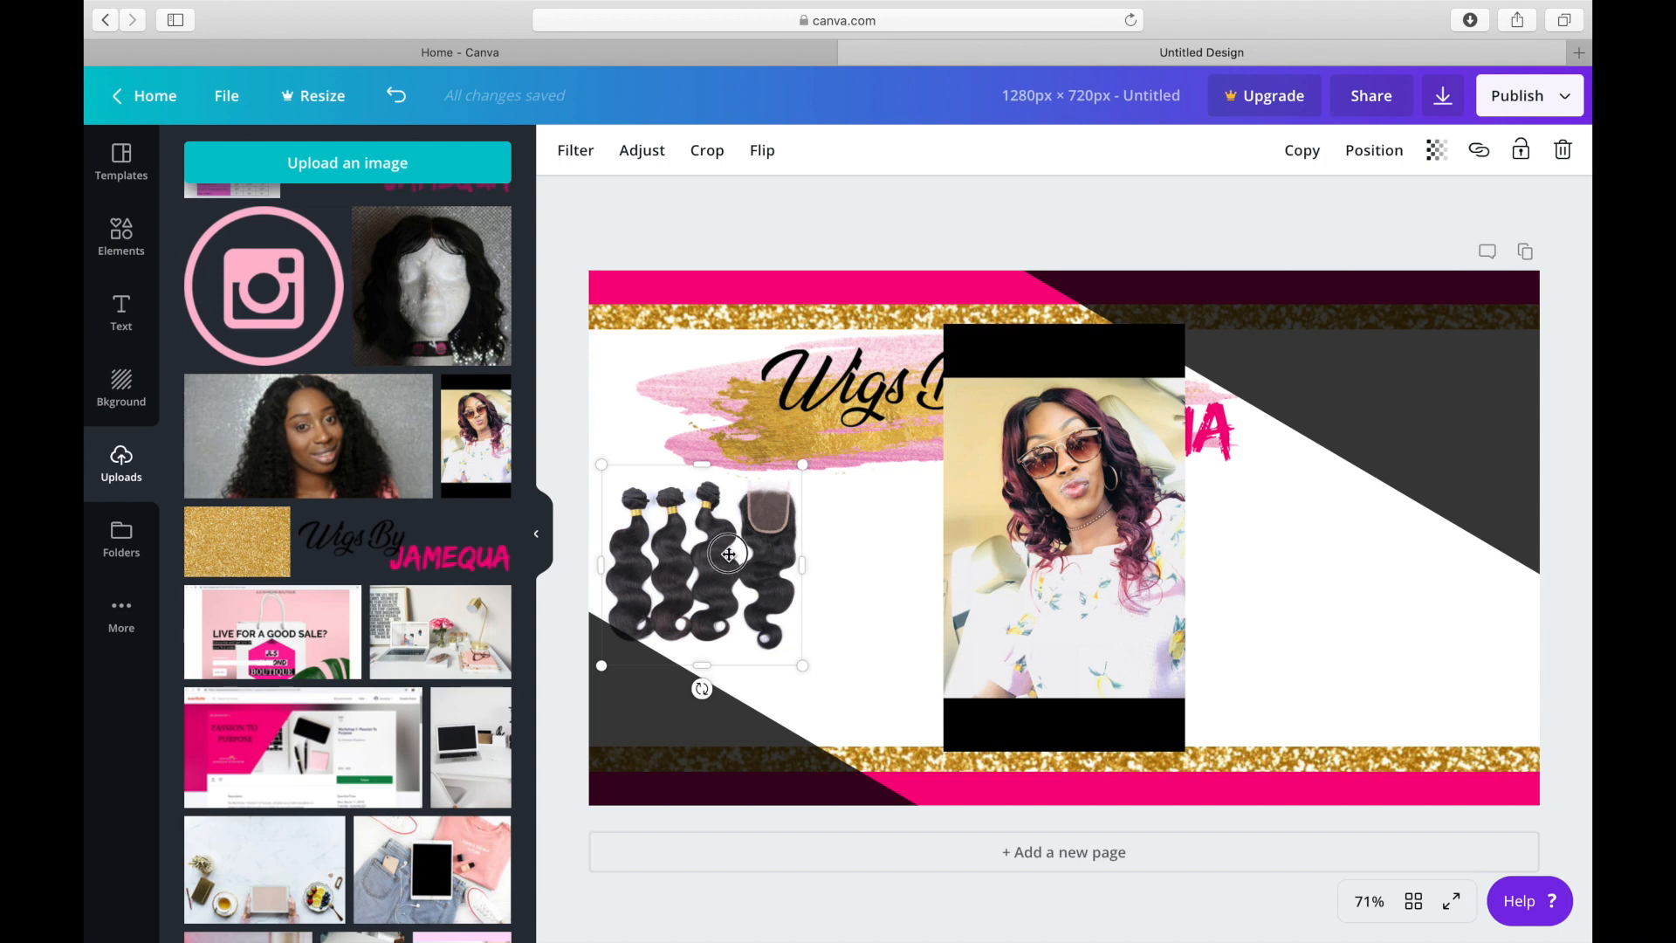
pyautogui.moveTo(729, 555); pyautogui.dragTo(1100, 474)
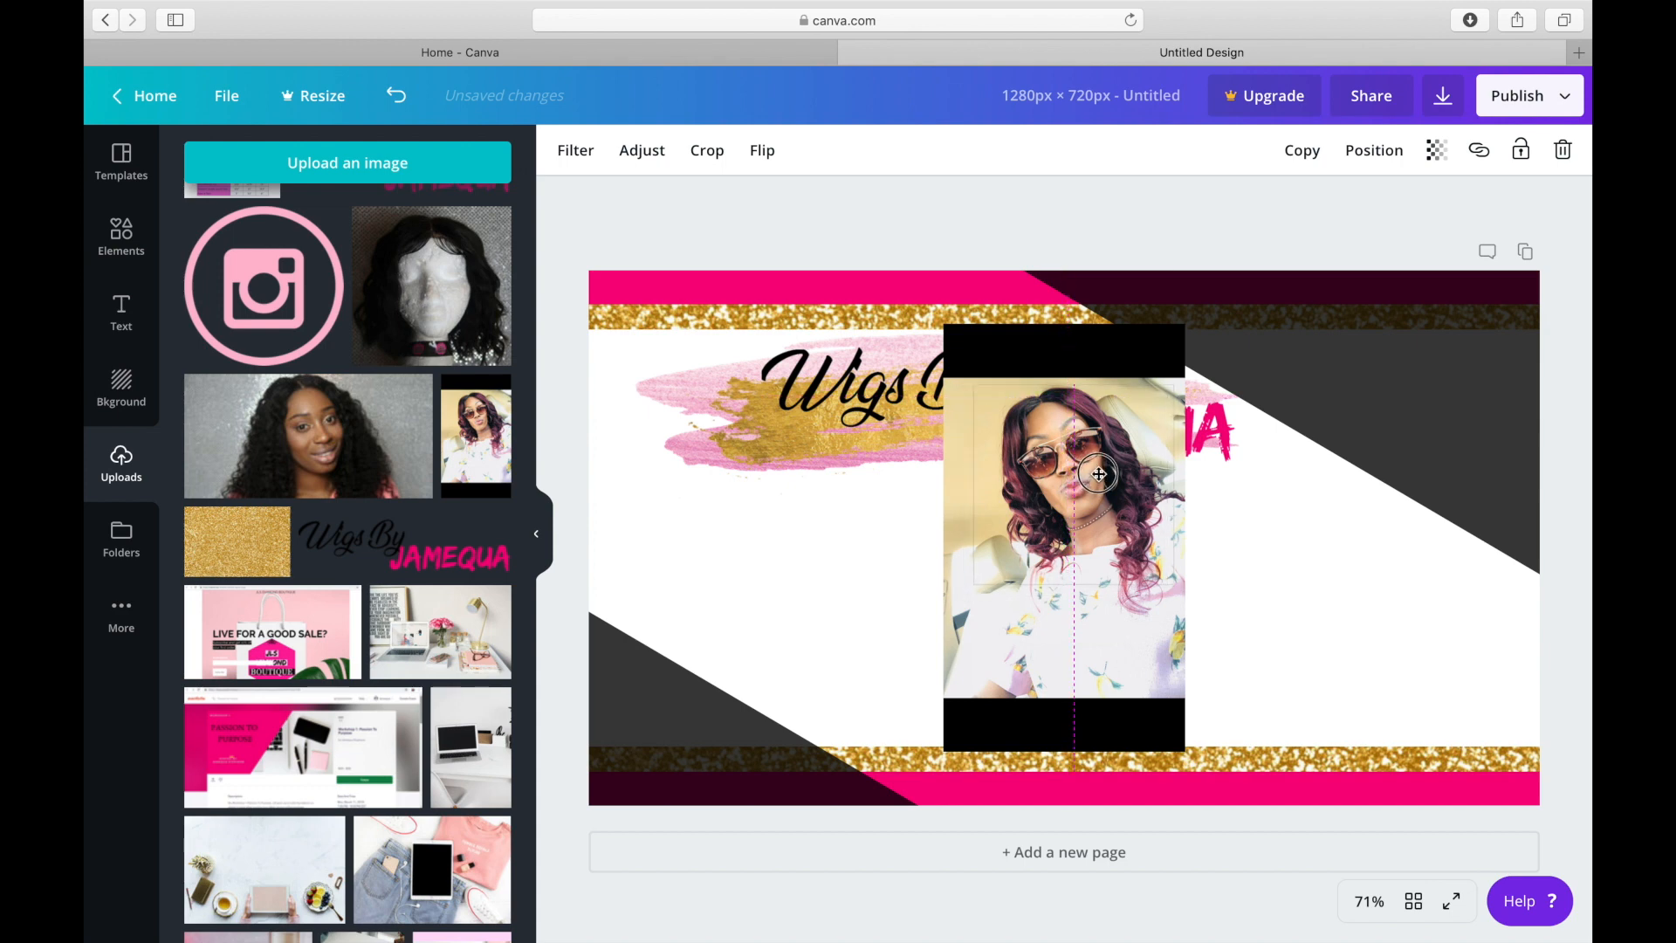
pyautogui.moveTo(1099, 474); pyautogui.dragTo(1098, 481)
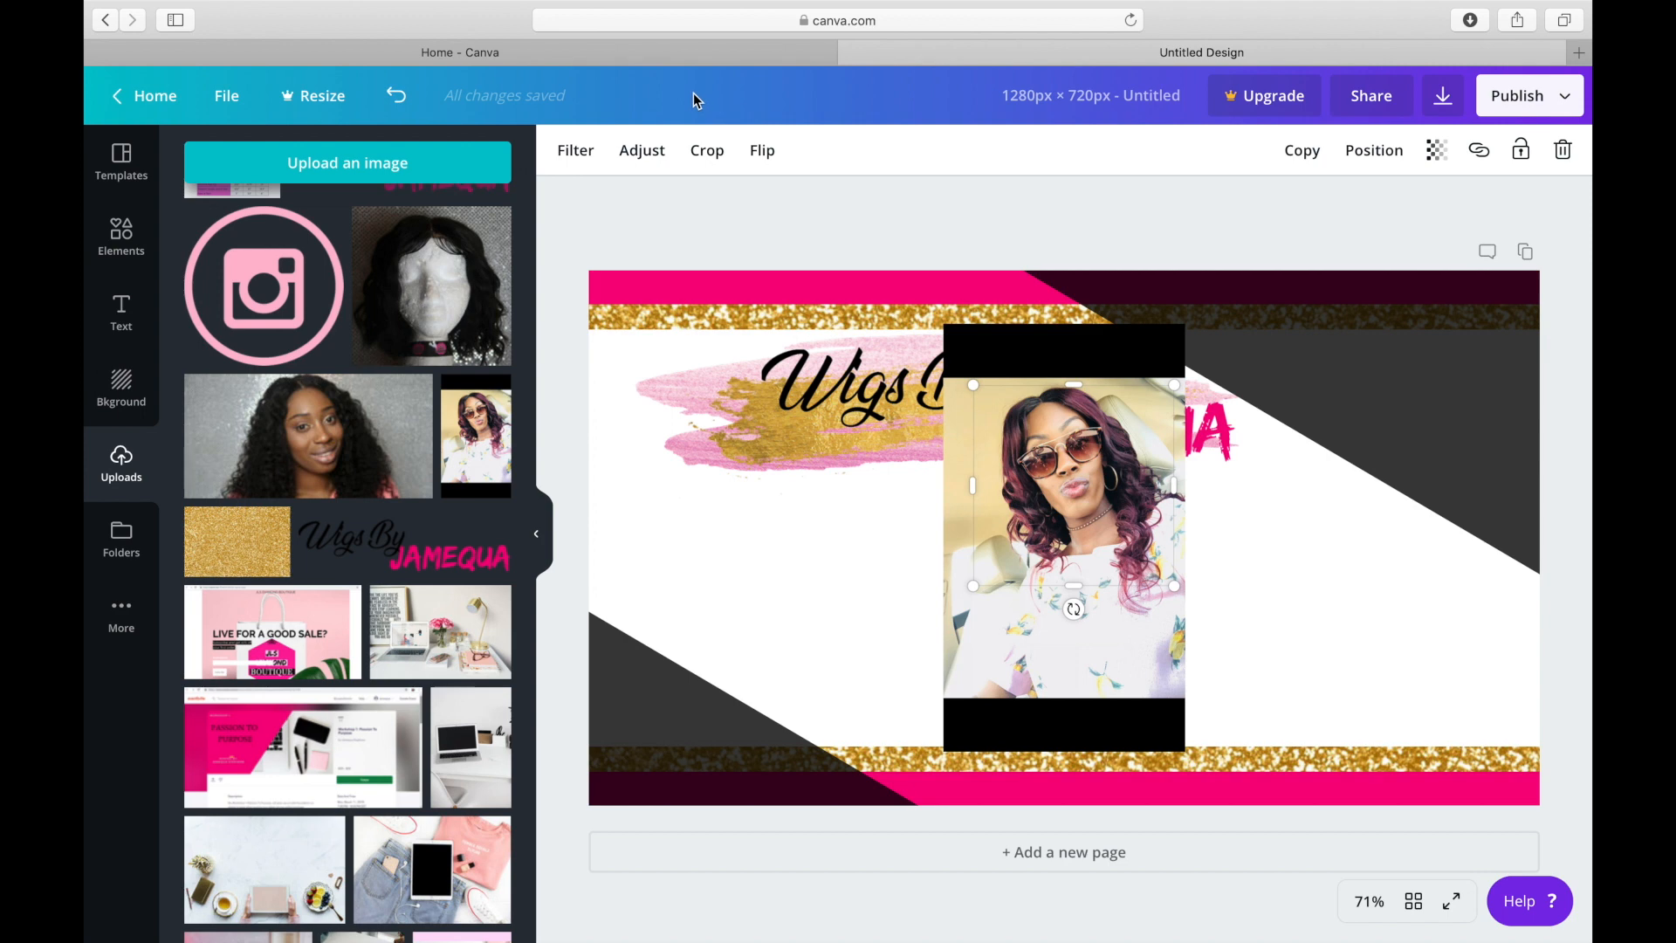
pyautogui.click(953, 461)
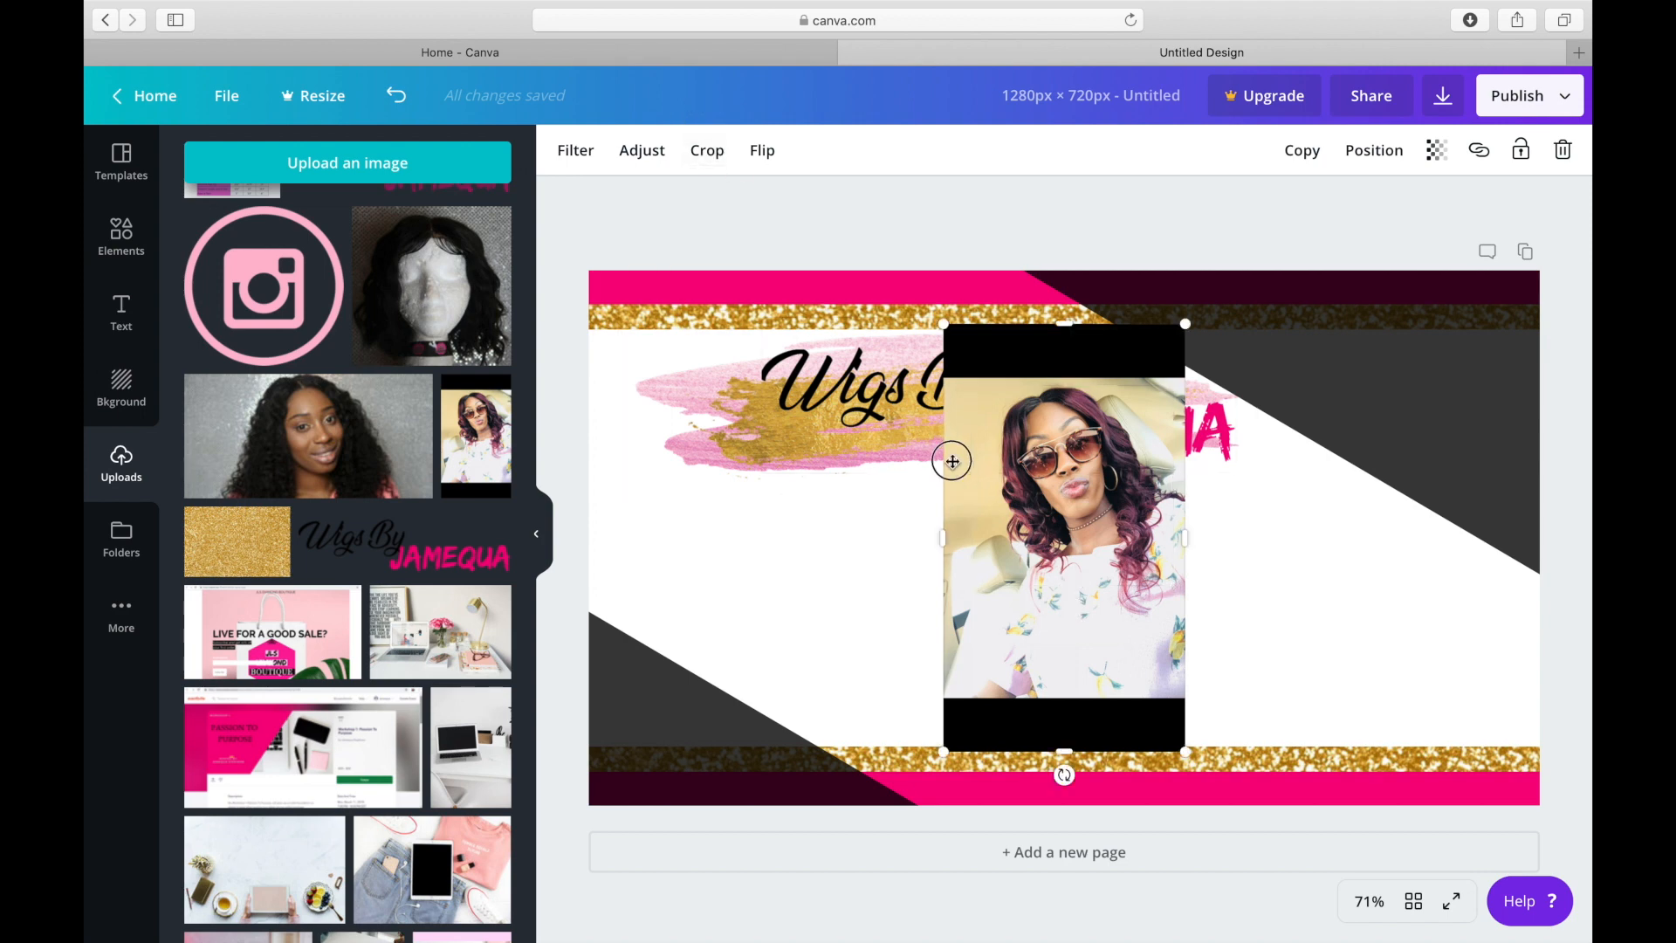
pyautogui.click(714, 164)
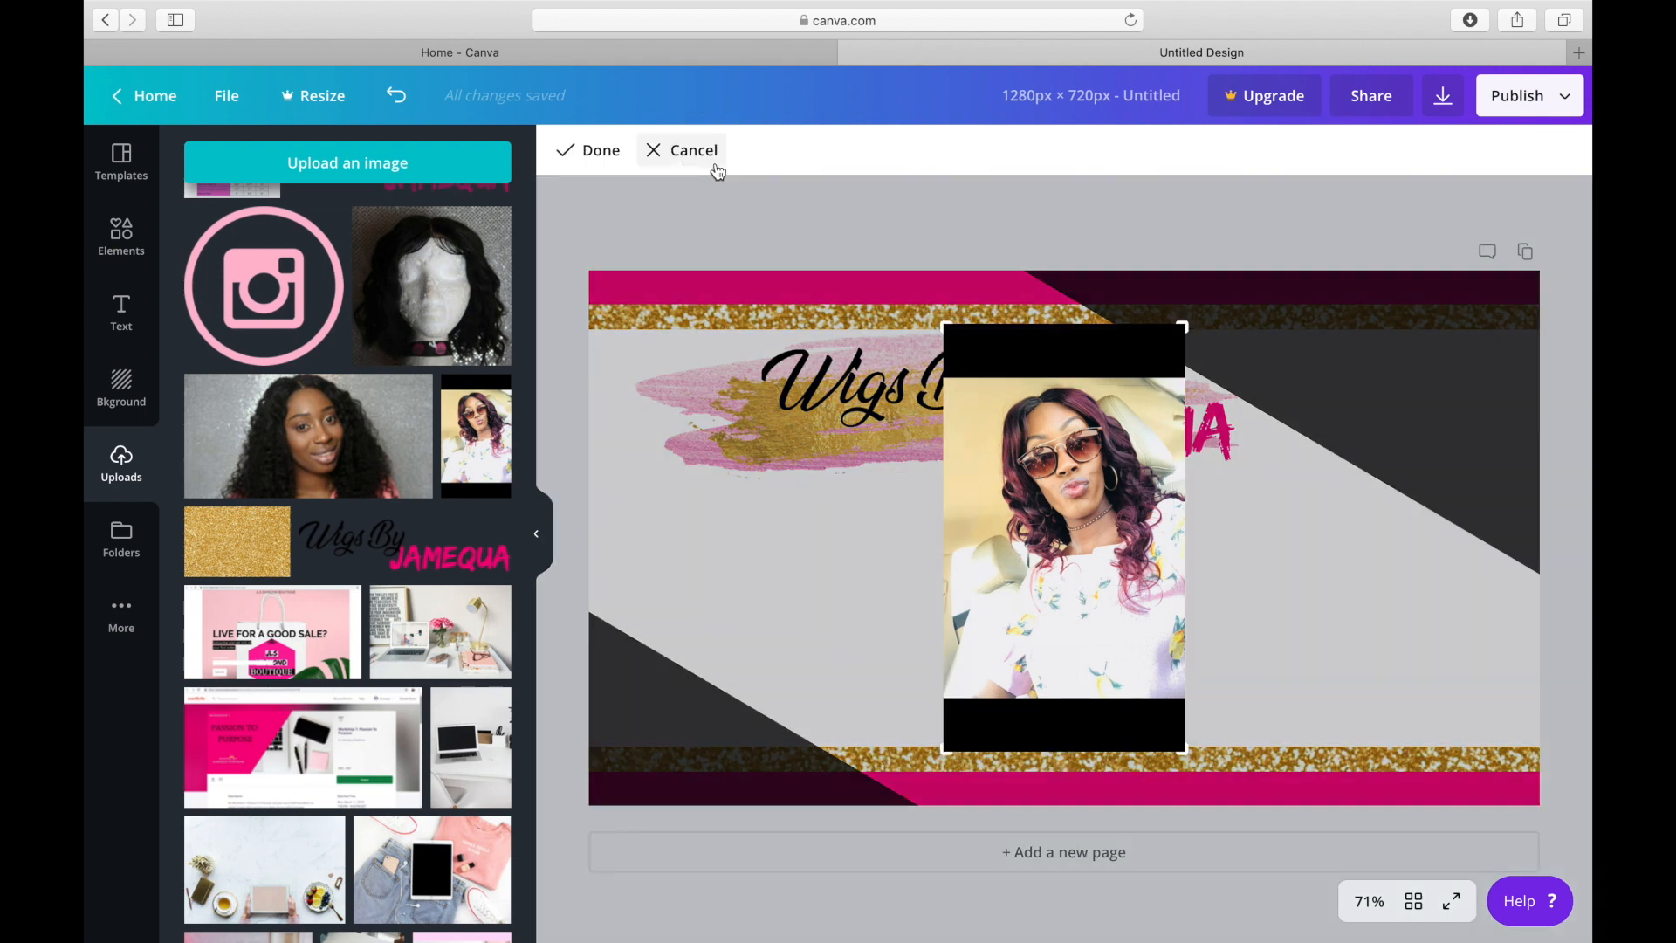
pyautogui.rightClick(939, 325)
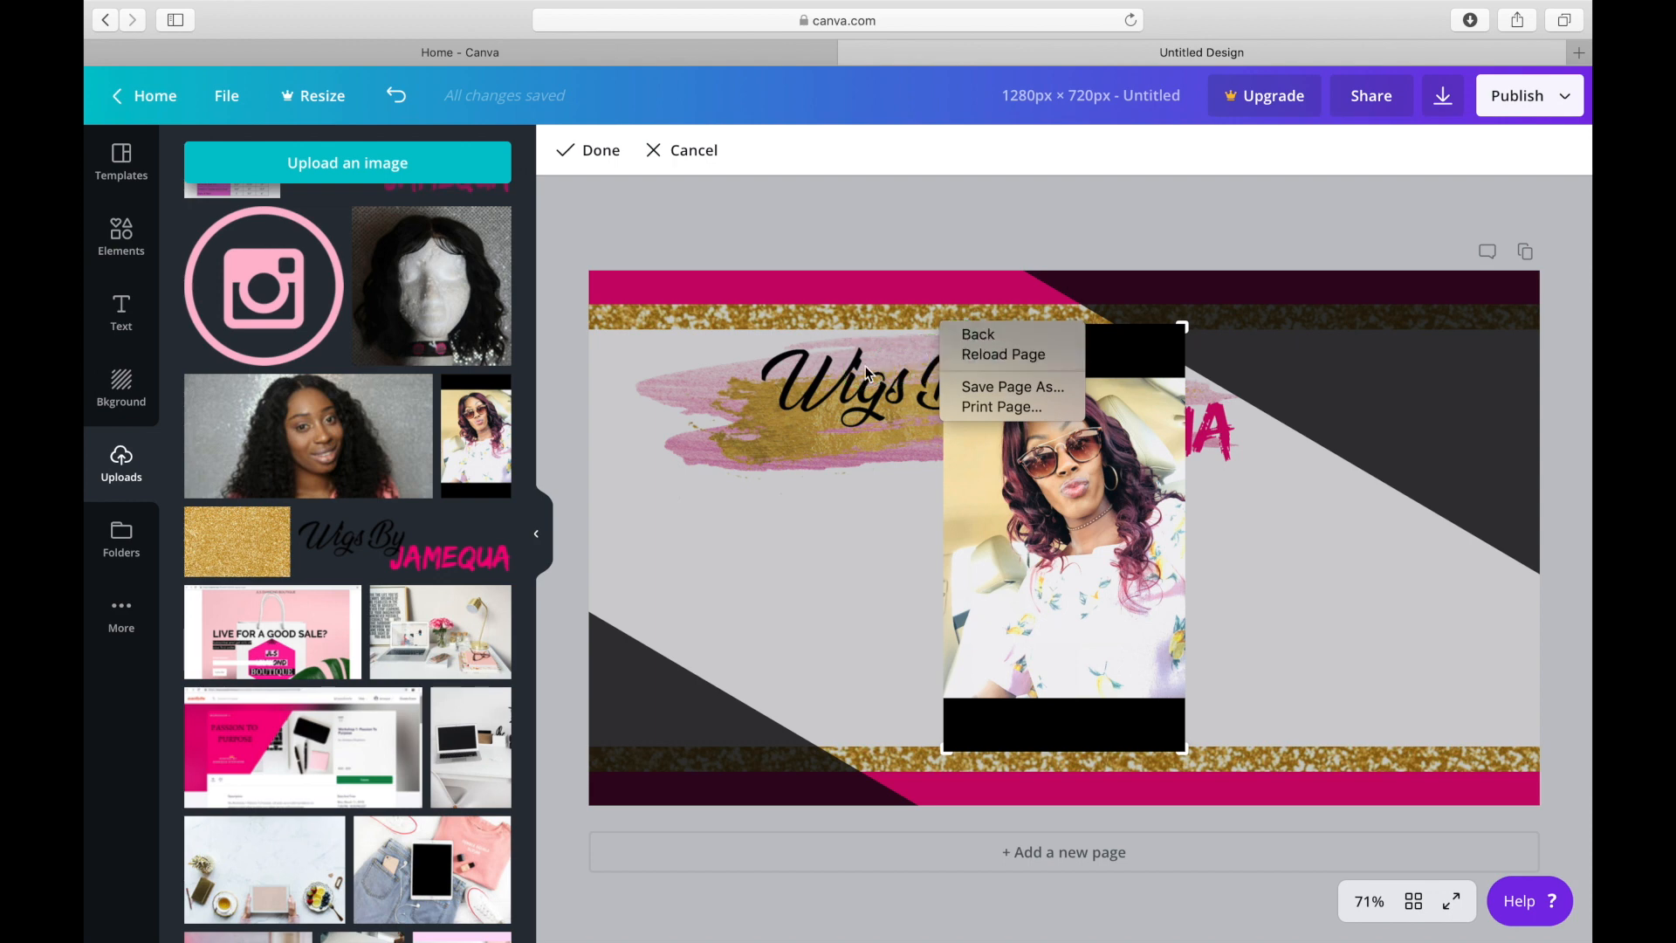
pyautogui.click(967, 319)
pyautogui.moveTo(944, 324); pyautogui.dragTo(941, 371)
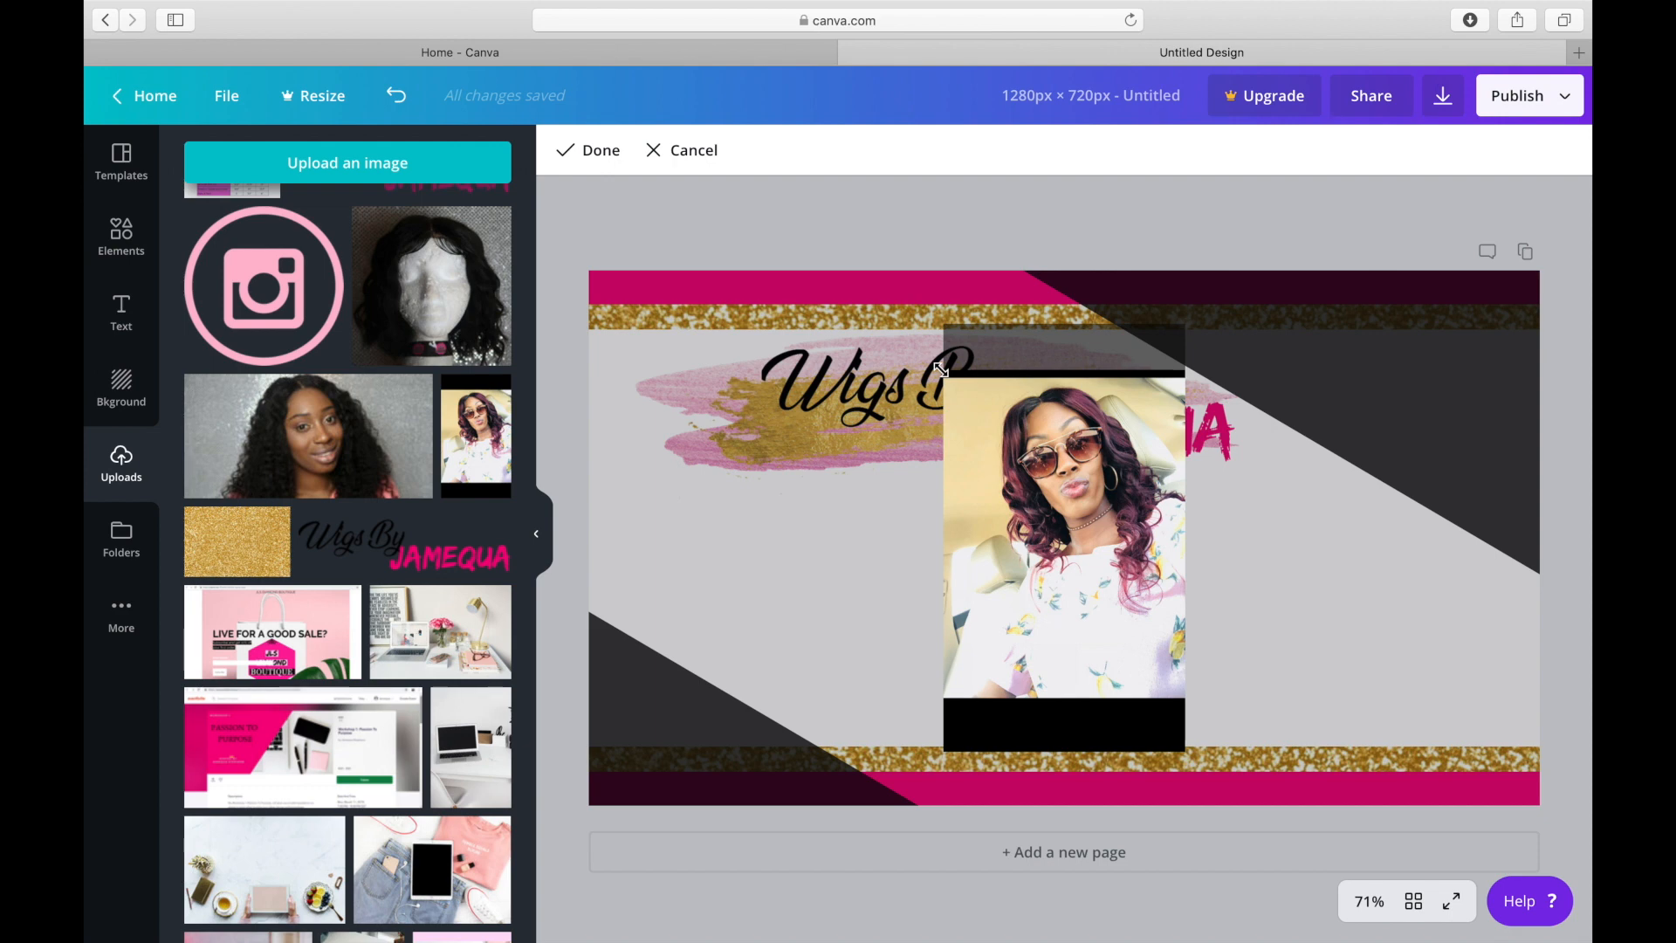
pyautogui.click(664, 150)
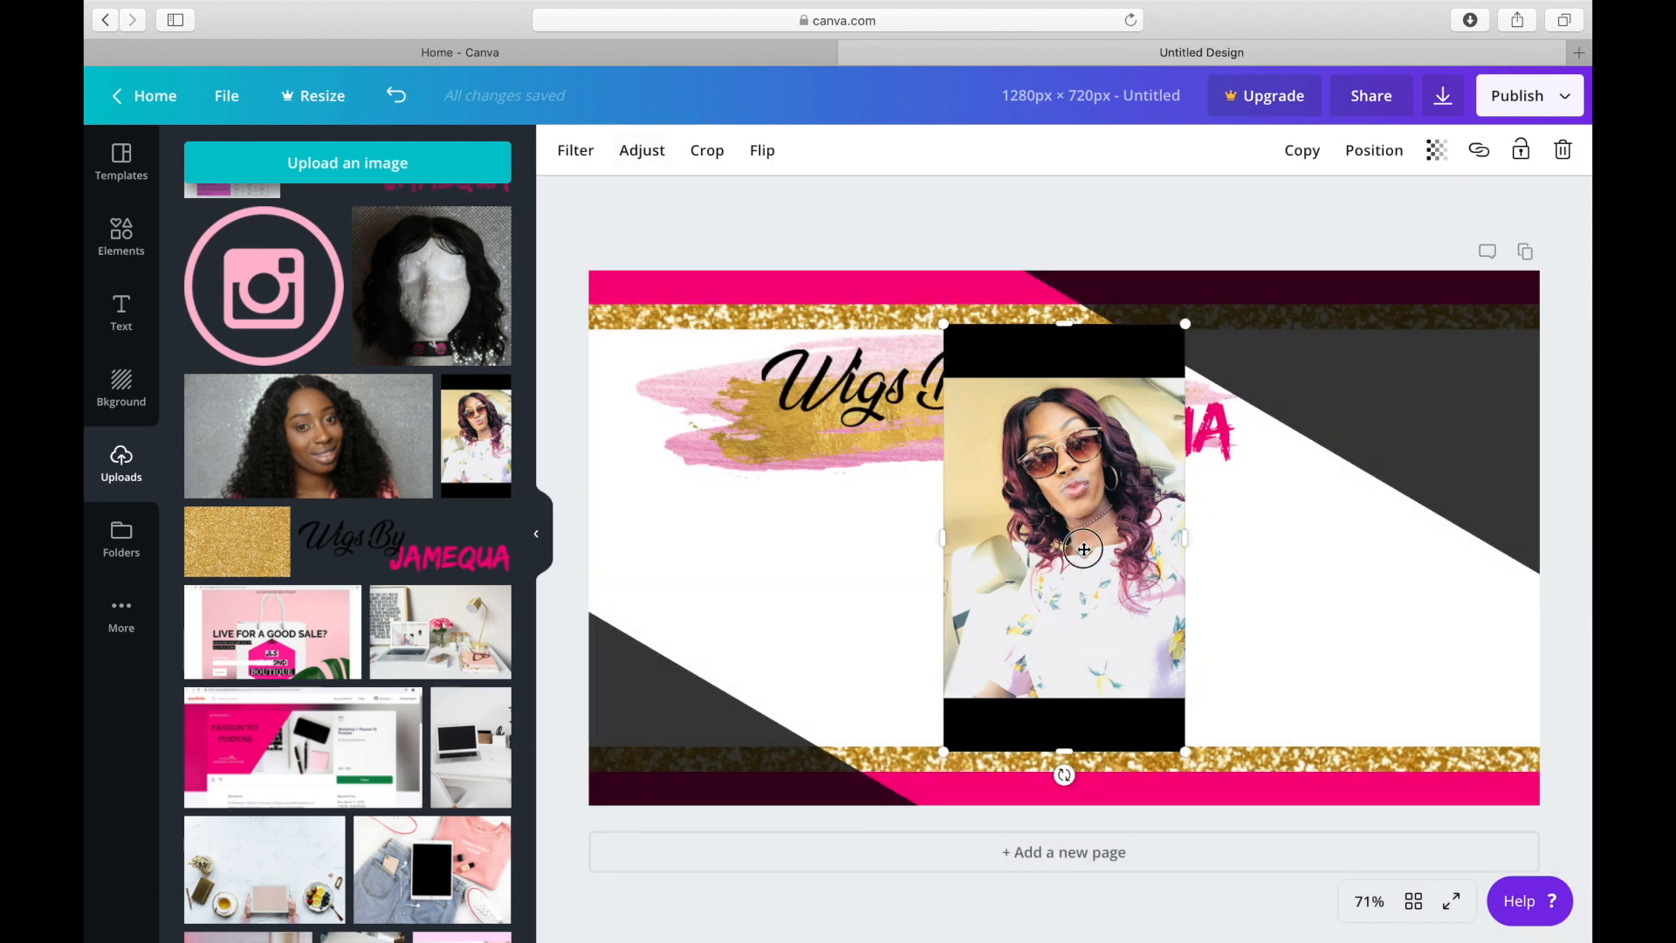
# Move the woman's photo away from the page centre and bring the uncovered hair bundles picture forward.
pyautogui.moveTo(1084, 549); pyautogui.dragTo(1276, 639)
pyautogui.moveTo(1018, 505); pyautogui.dragTo(978, 551)
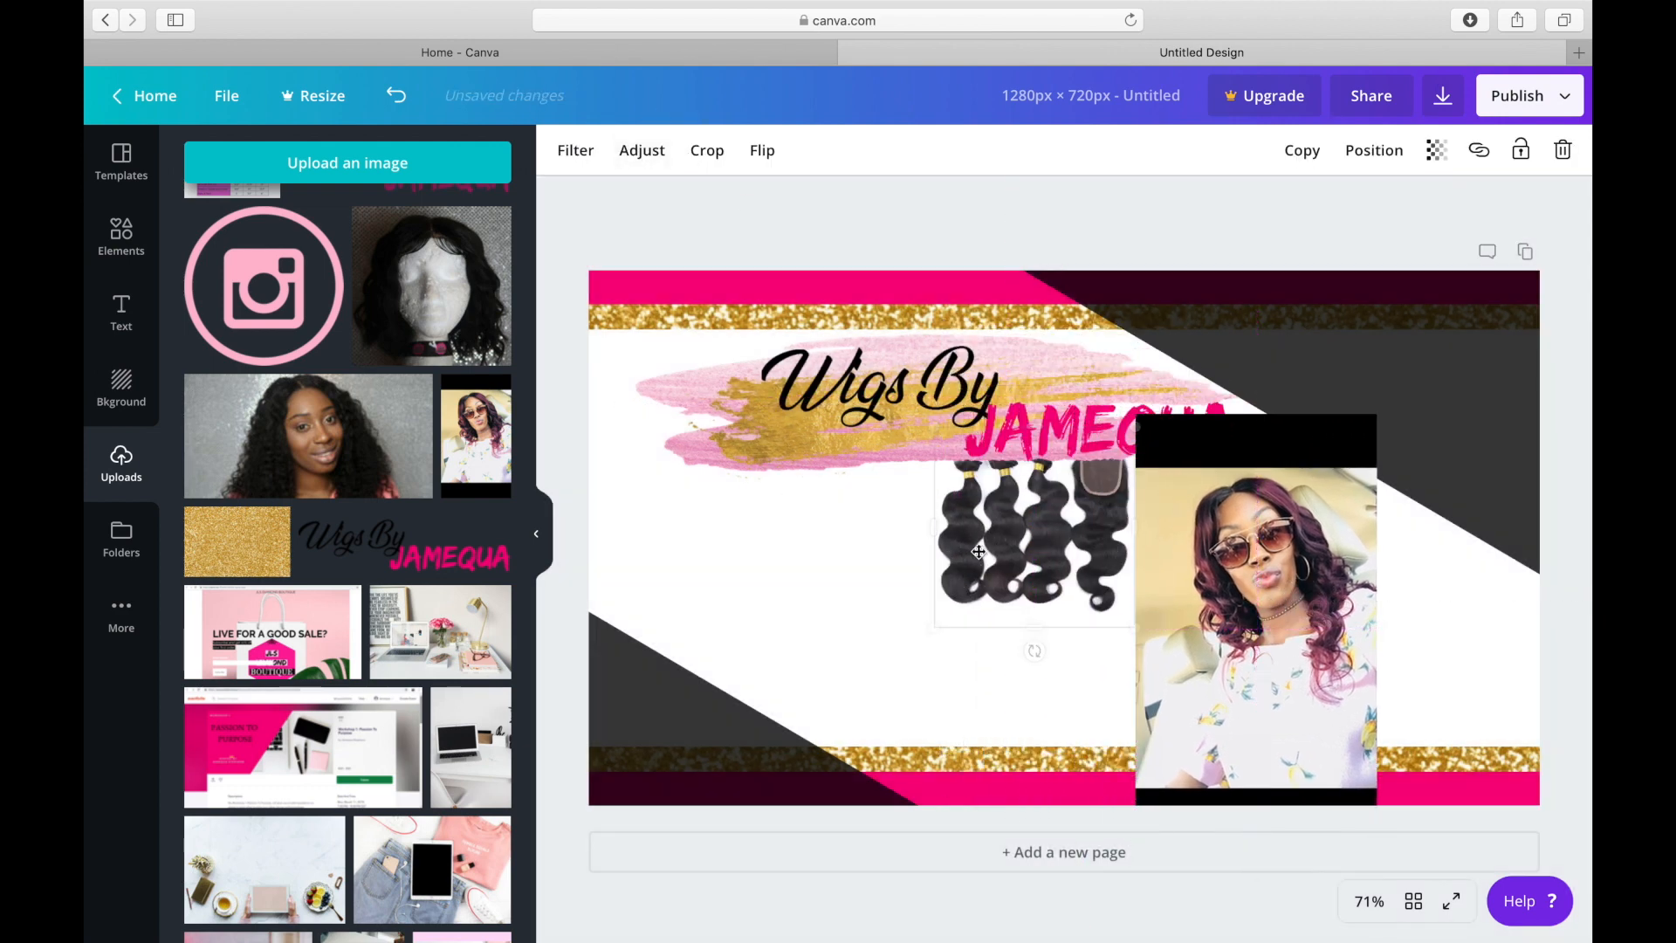
pyautogui.click(1362, 157)
pyautogui.click(1333, 208)
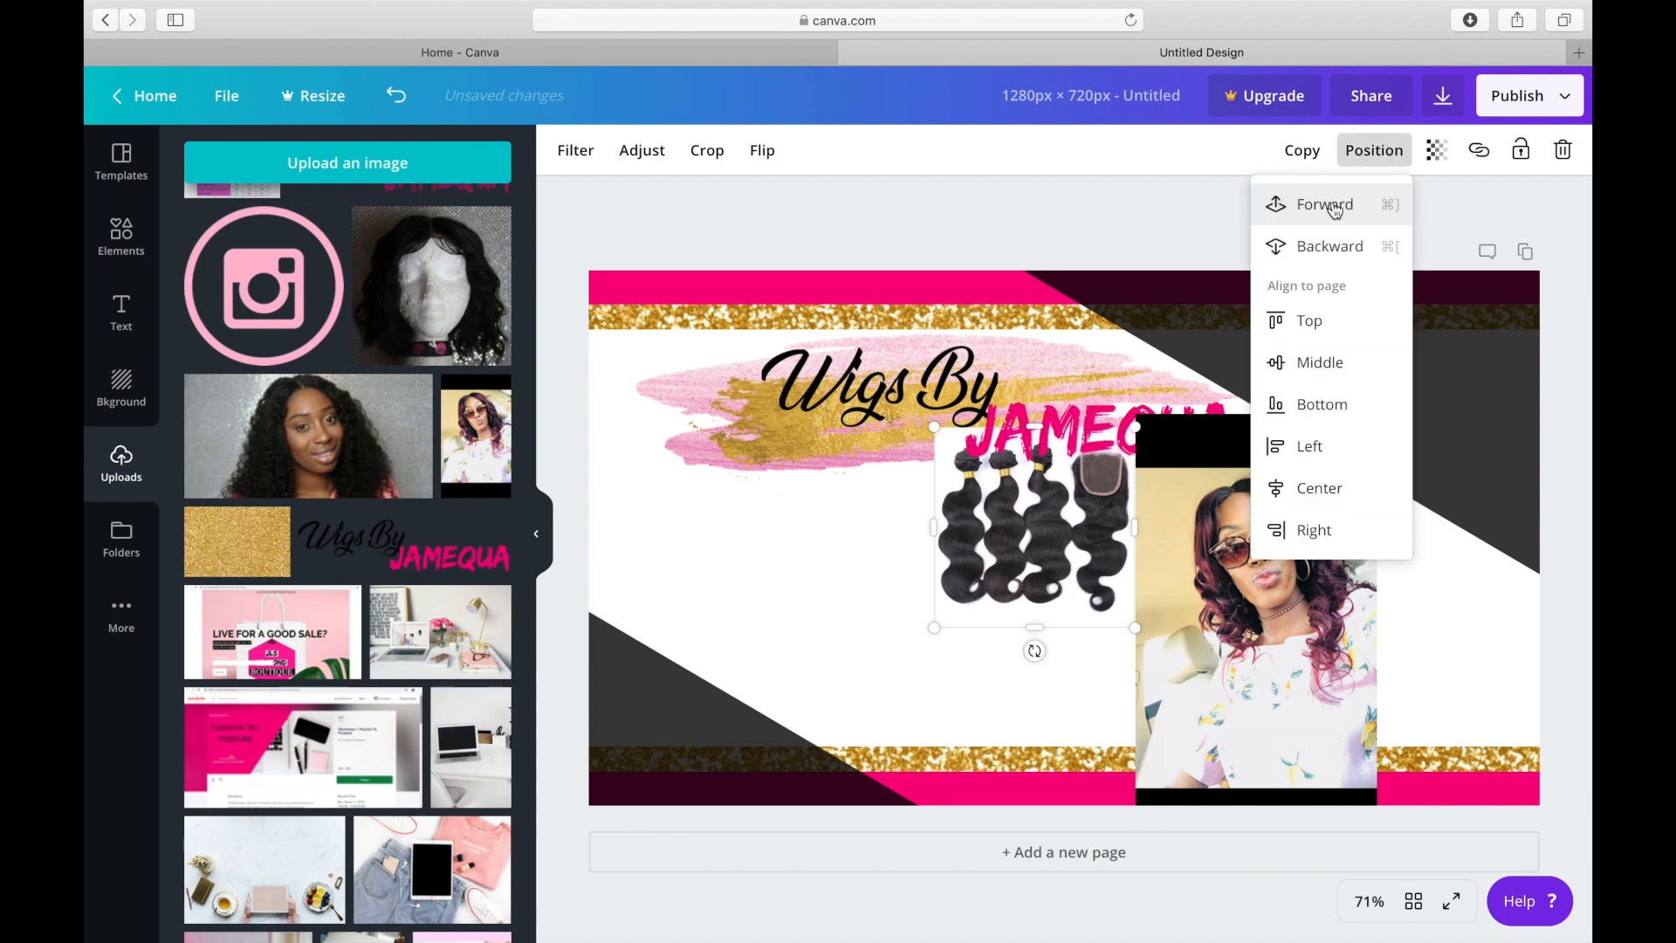
# Crop the woman's photo to a square around her head and shoulders, removing the black bands above and below.
pyautogui.click(1221, 506)
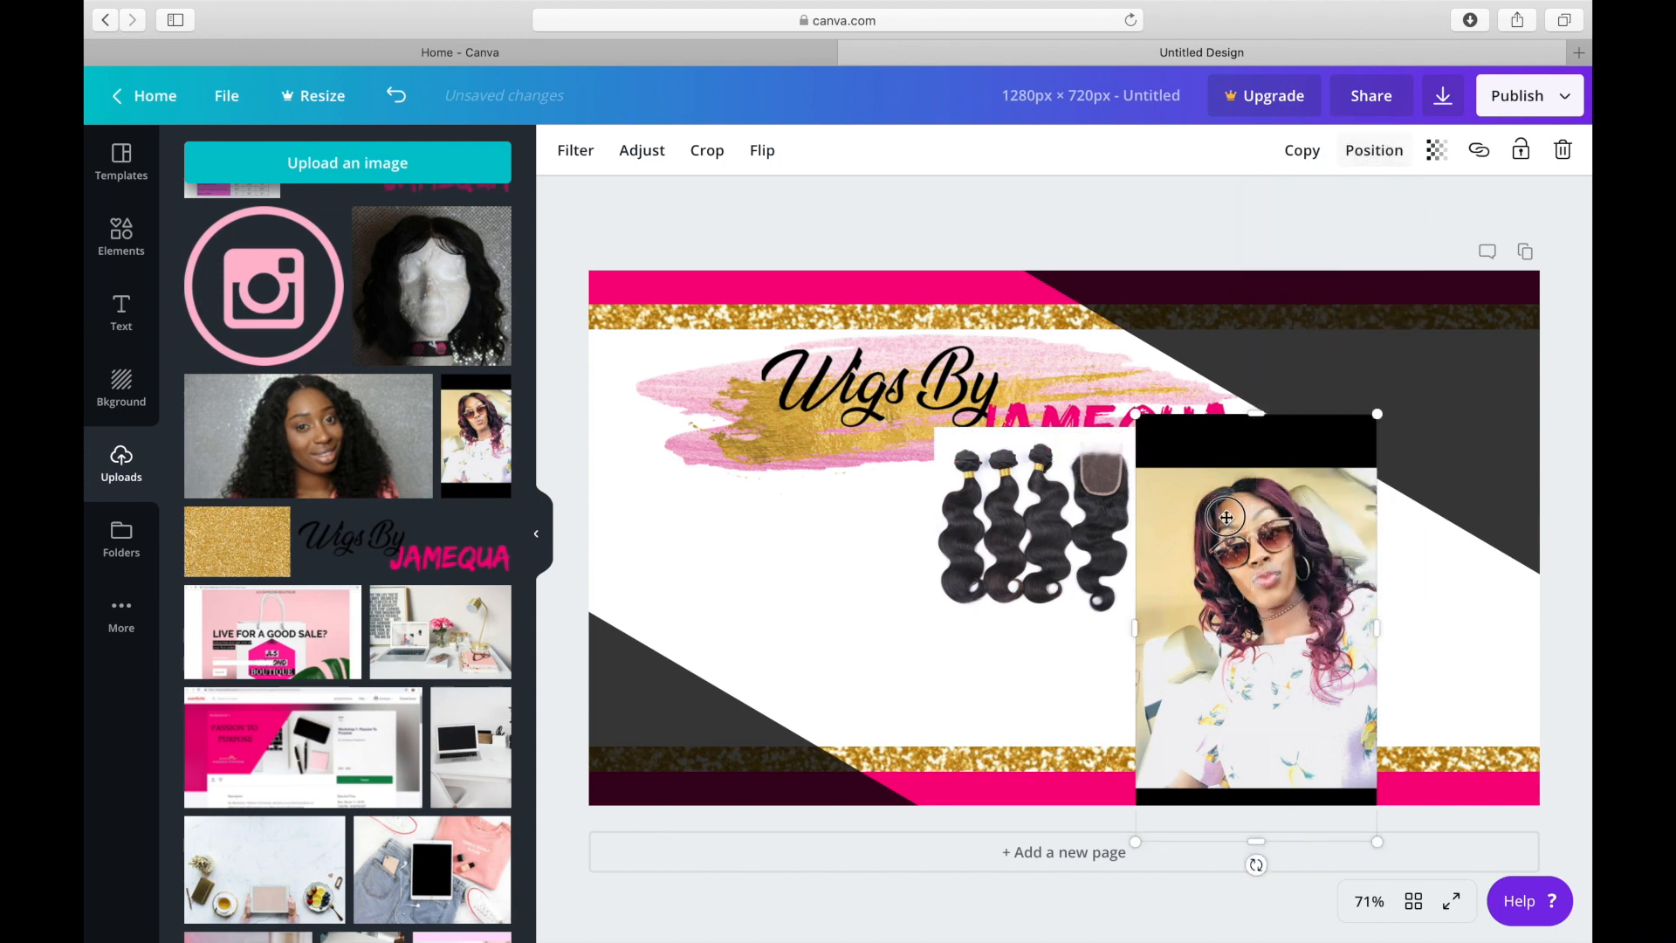
pyautogui.moveTo(1202, 512); pyautogui.dragTo(1000, 448)
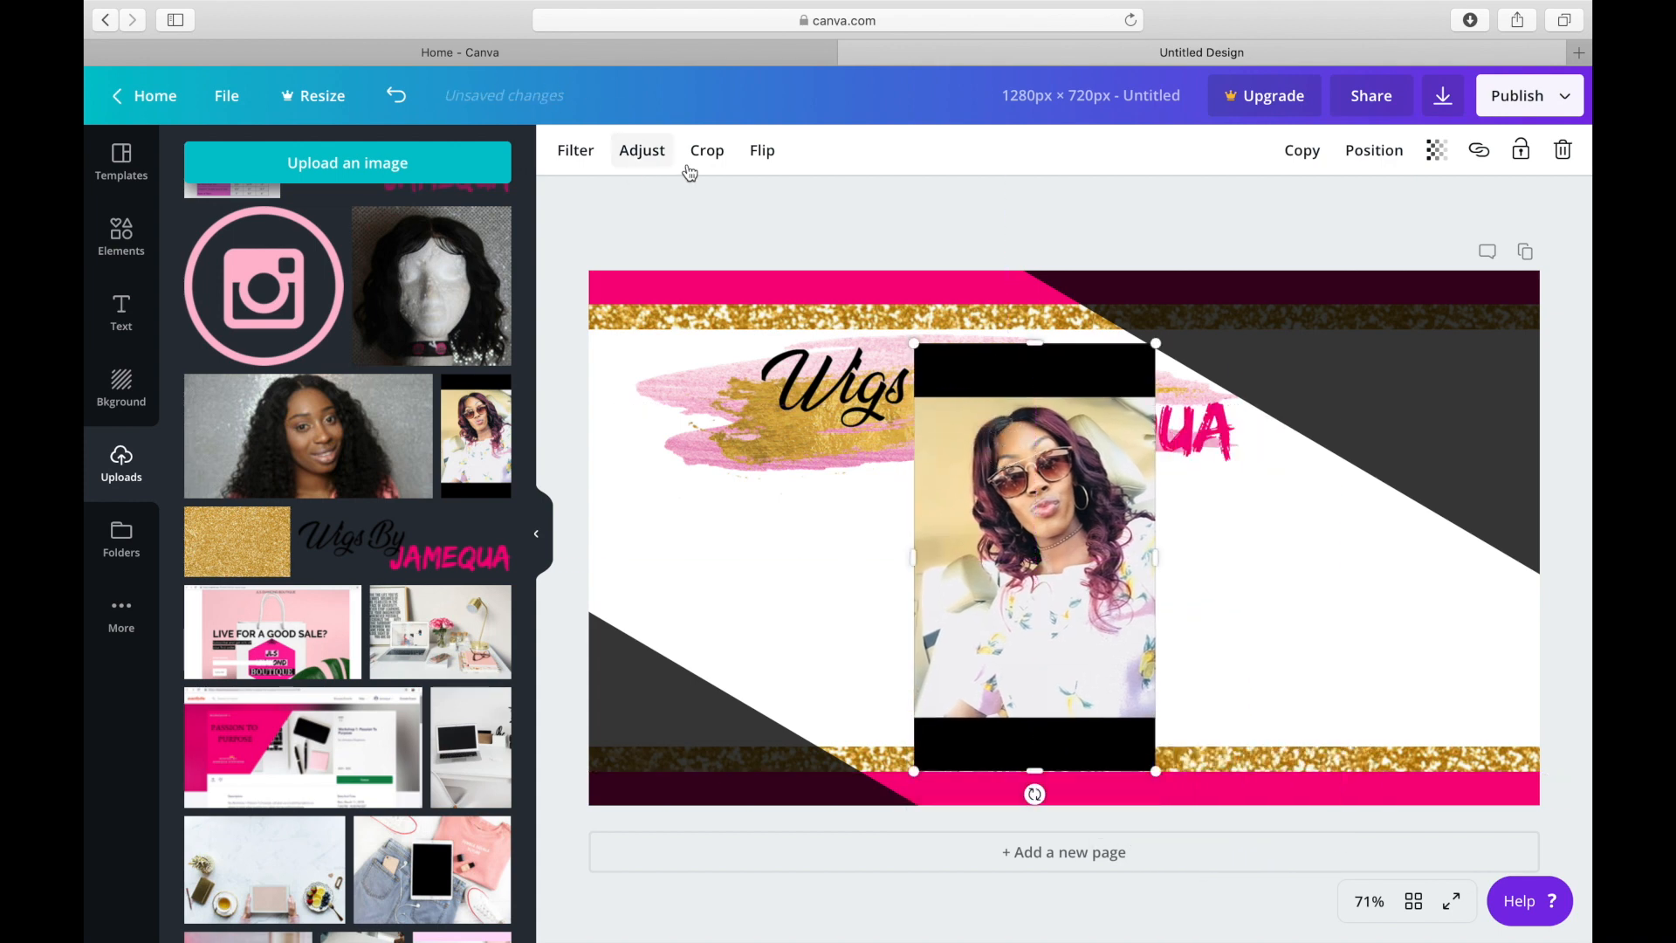
pyautogui.click(704, 150)
pyautogui.moveTo(917, 341); pyautogui.dragTo(977, 459)
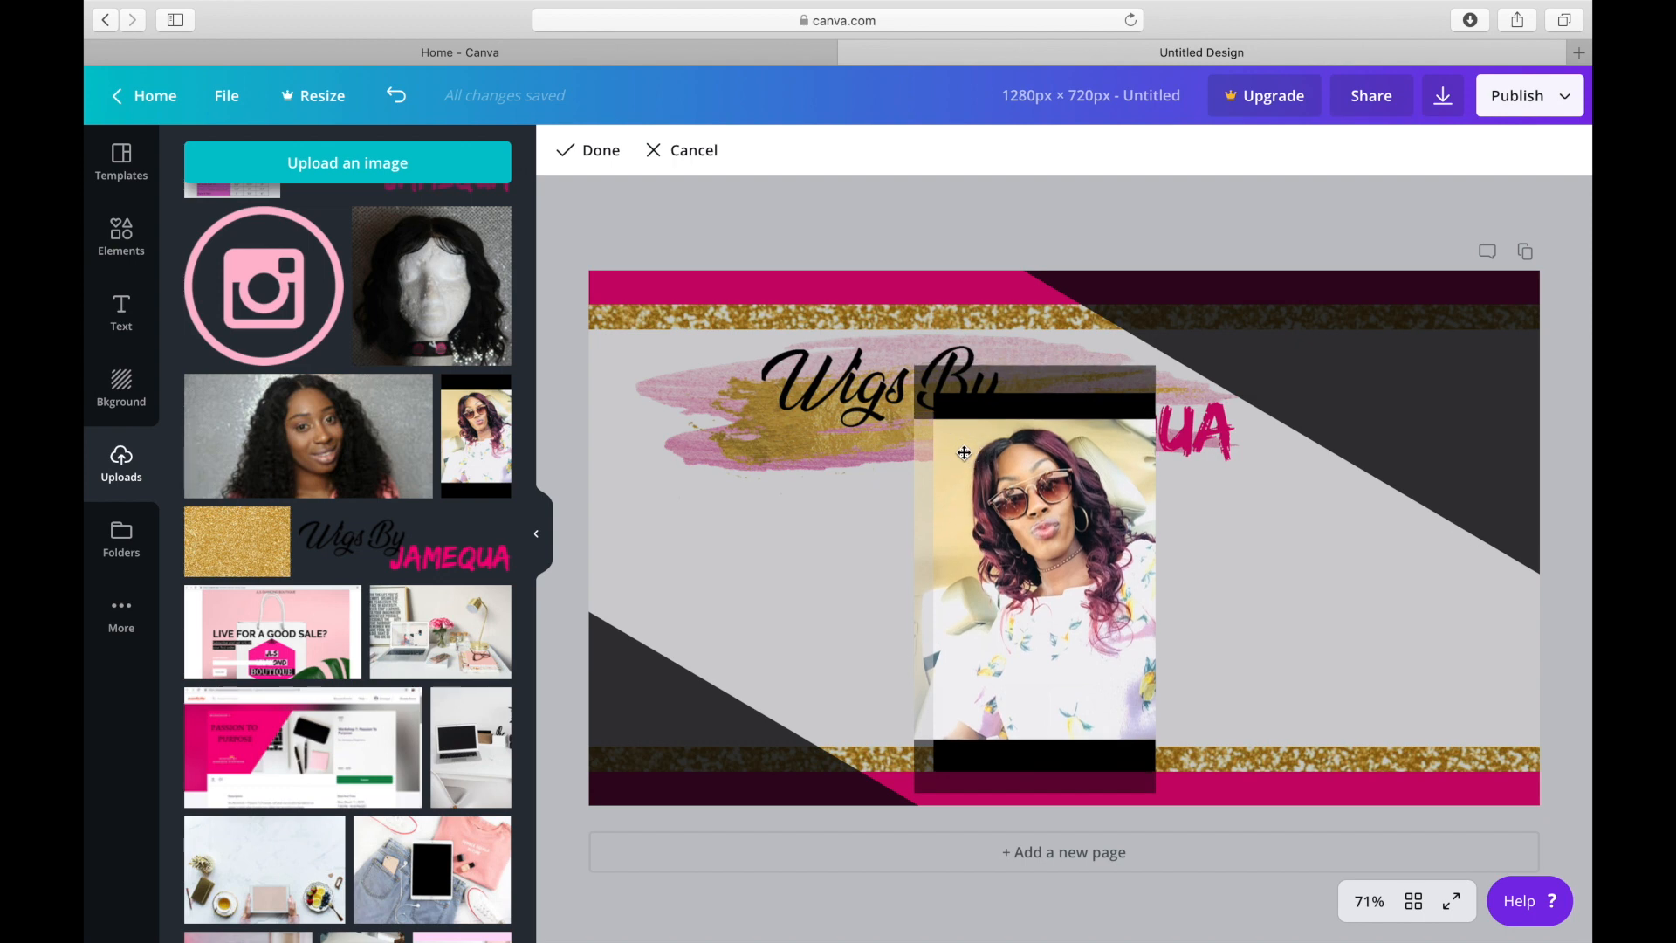
pyautogui.moveTo(936, 399)
pyautogui.mouseDown()
pyautogui.moveTo(946, 432)
pyautogui.moveTo(929, 427)
pyautogui.mouseUp()
pyautogui.moveTo(1152, 770); pyautogui.dragTo(1157, 657)
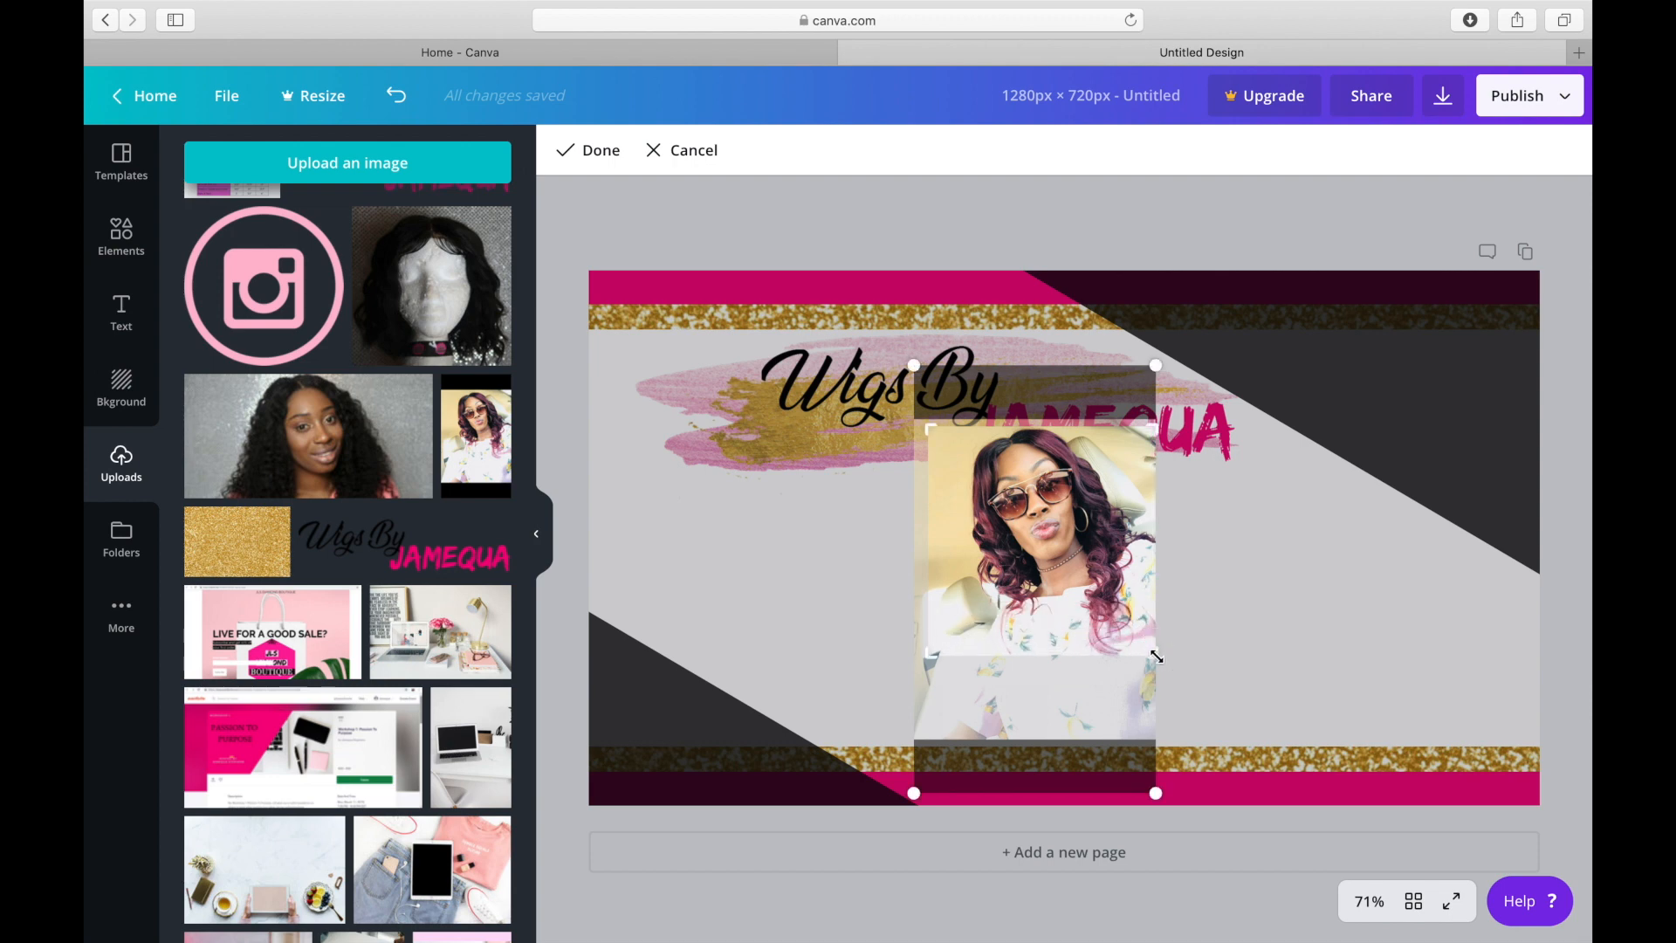
pyautogui.click(606, 157)
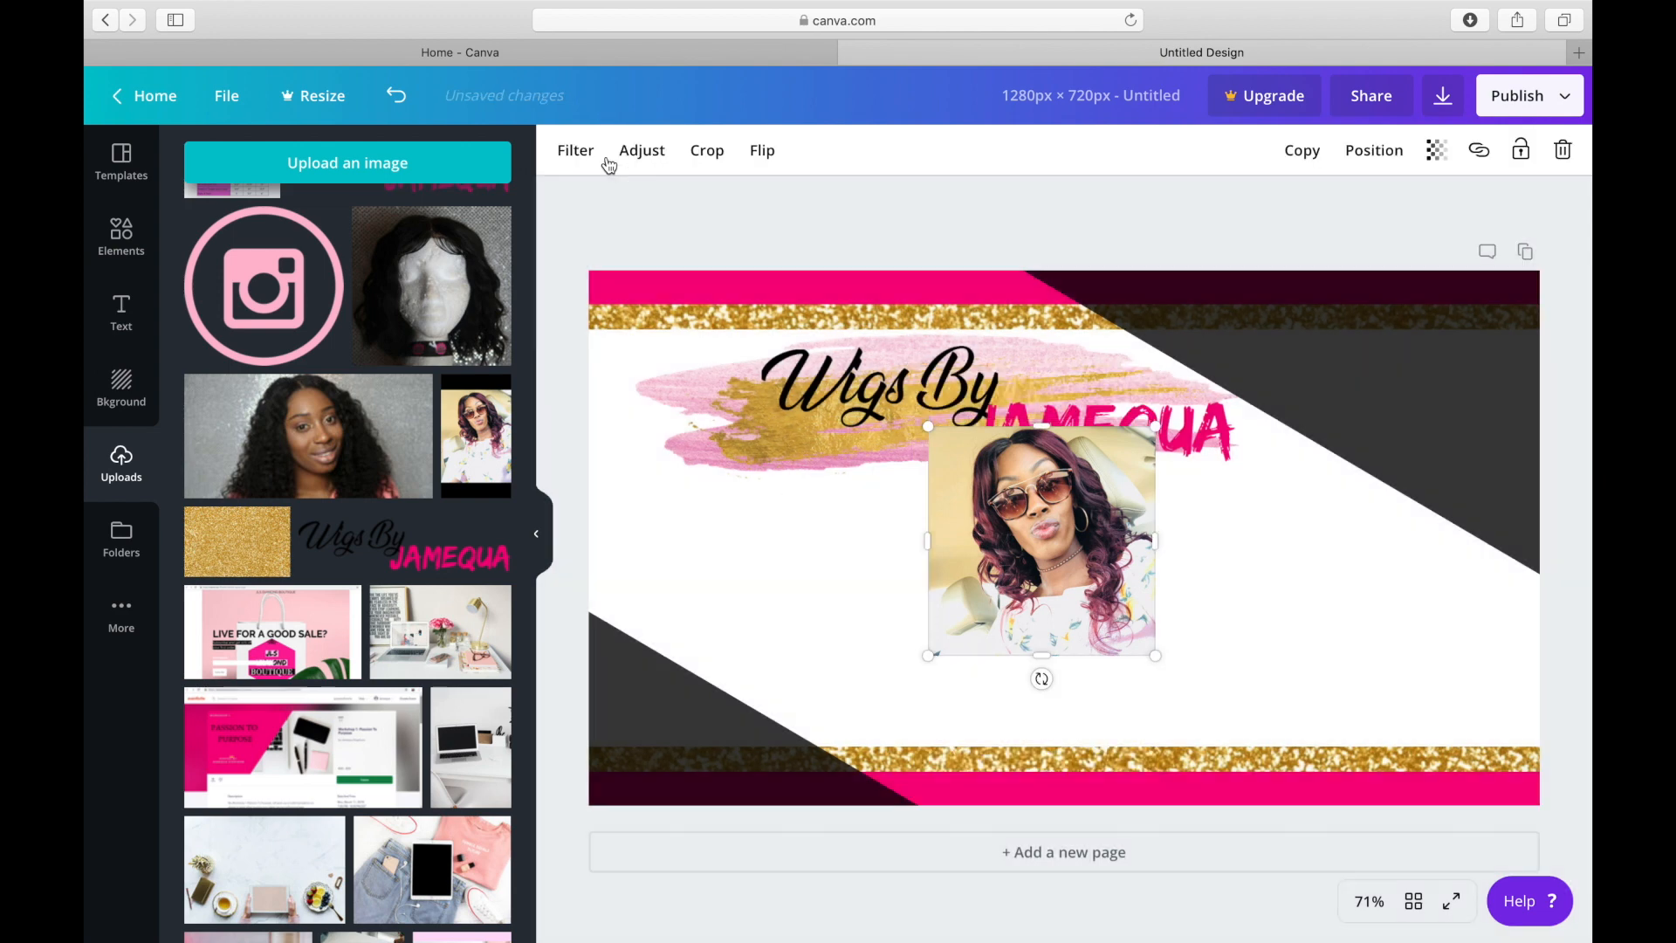
# Shift the cropped photo off the hair bundles picture and move the bundles below the left half of the logo.
pyautogui.rightClick(1083, 555)
pyautogui.click(1018, 548)
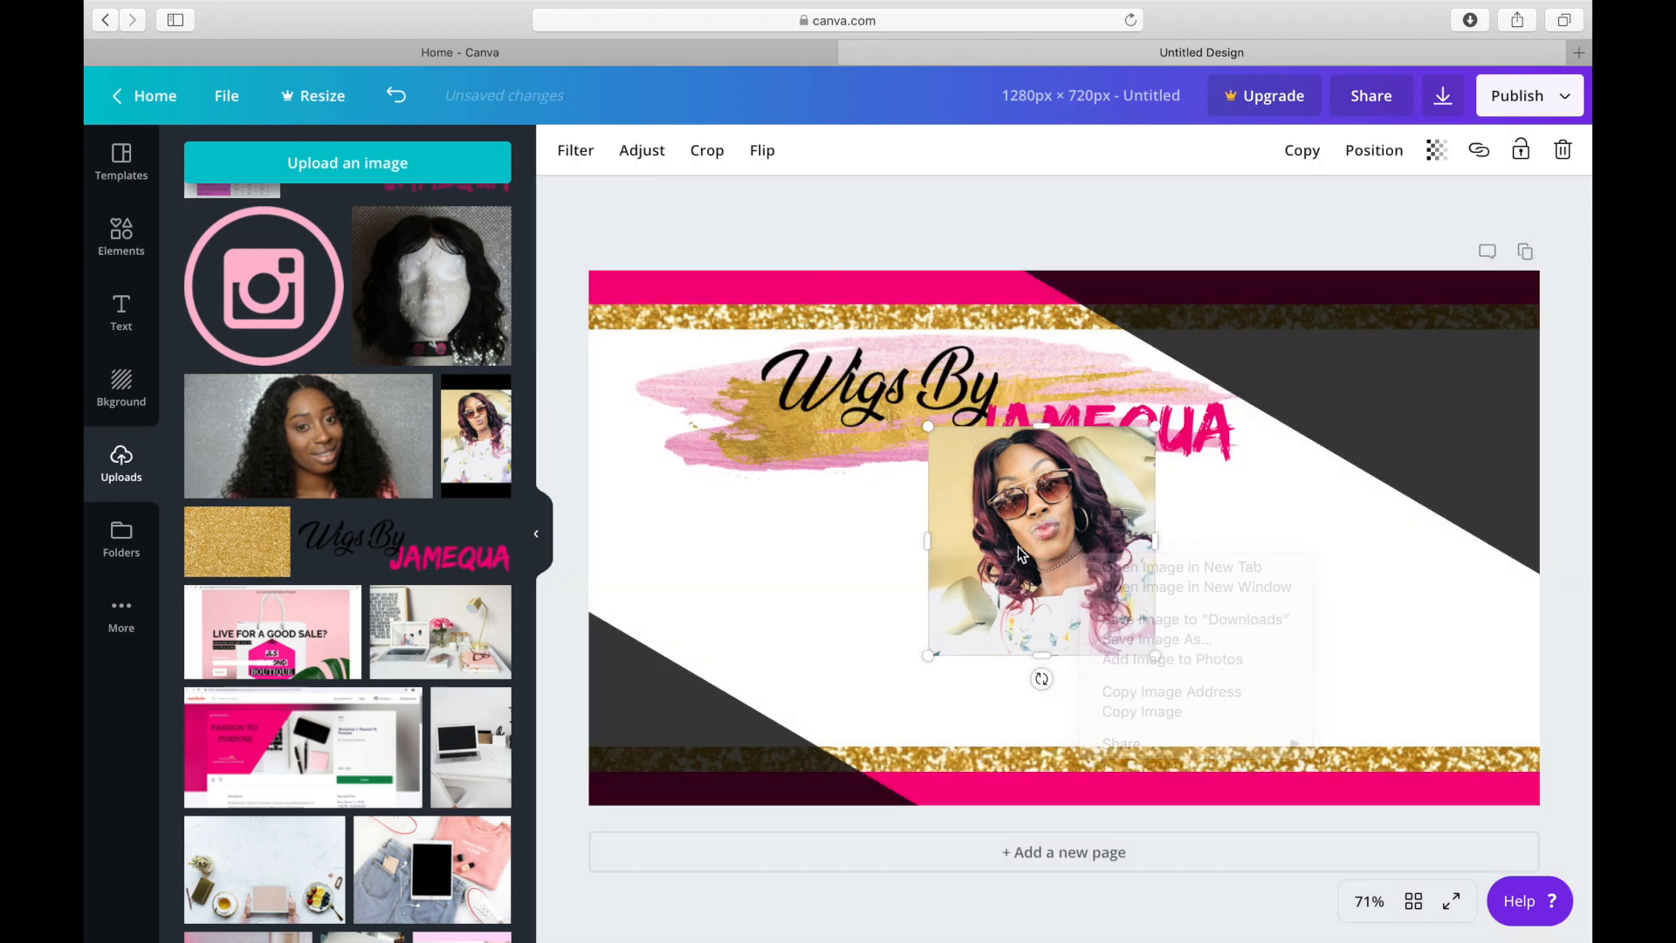
pyautogui.moveTo(1018, 547); pyautogui.dragTo(1133, 610)
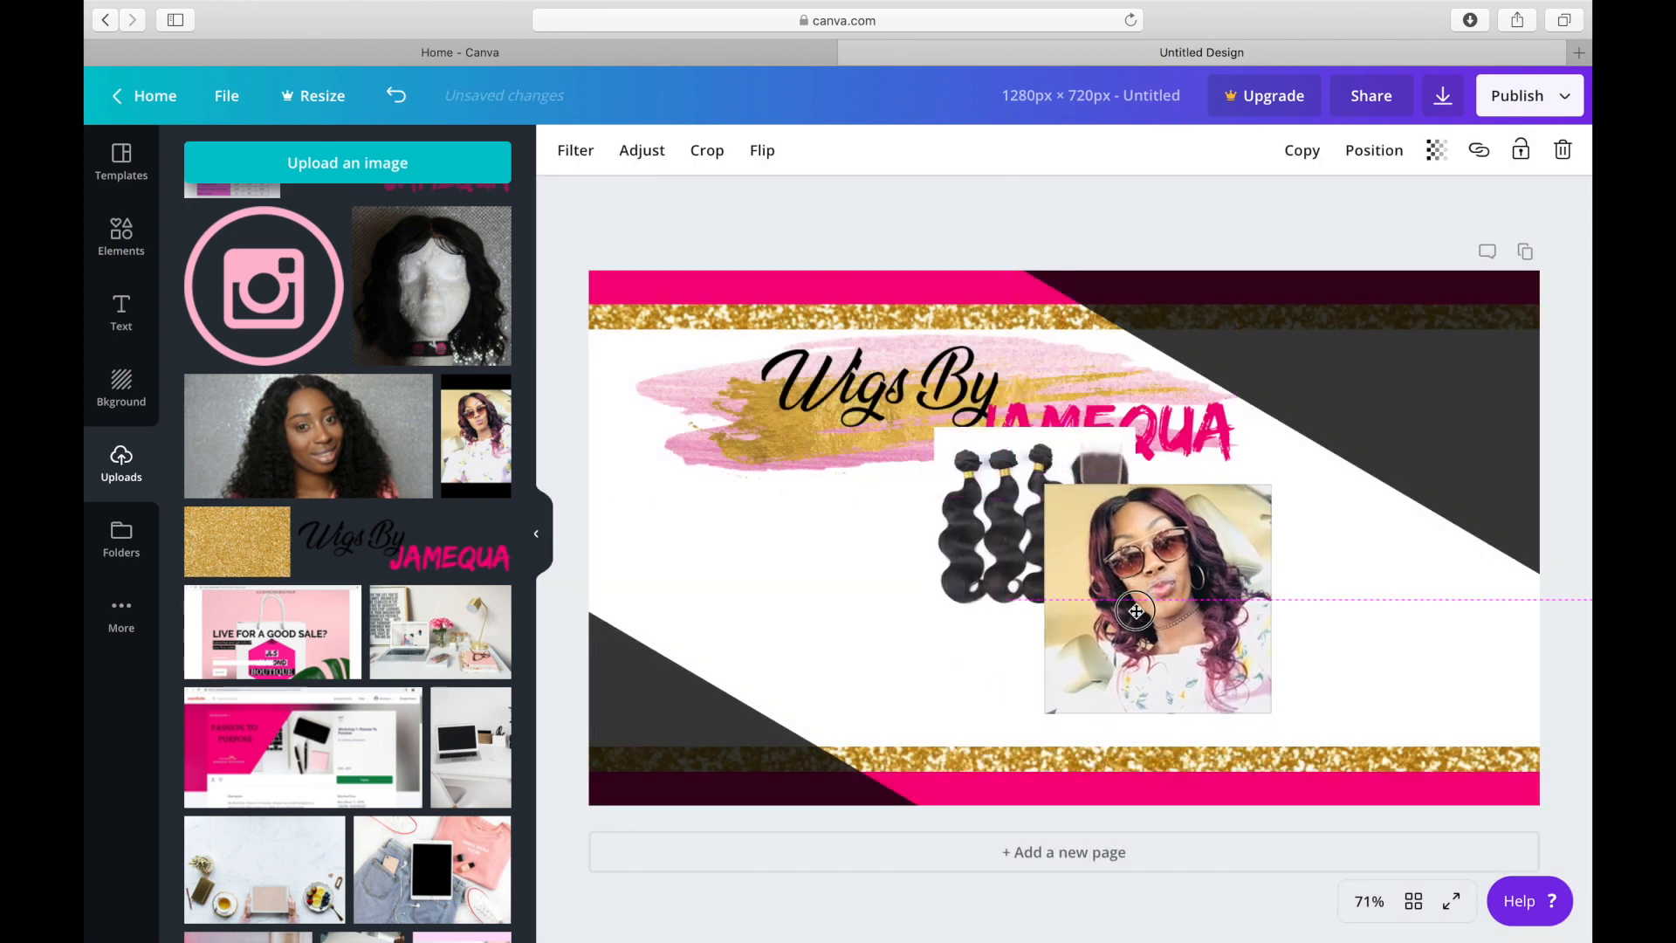
pyautogui.click(999, 520)
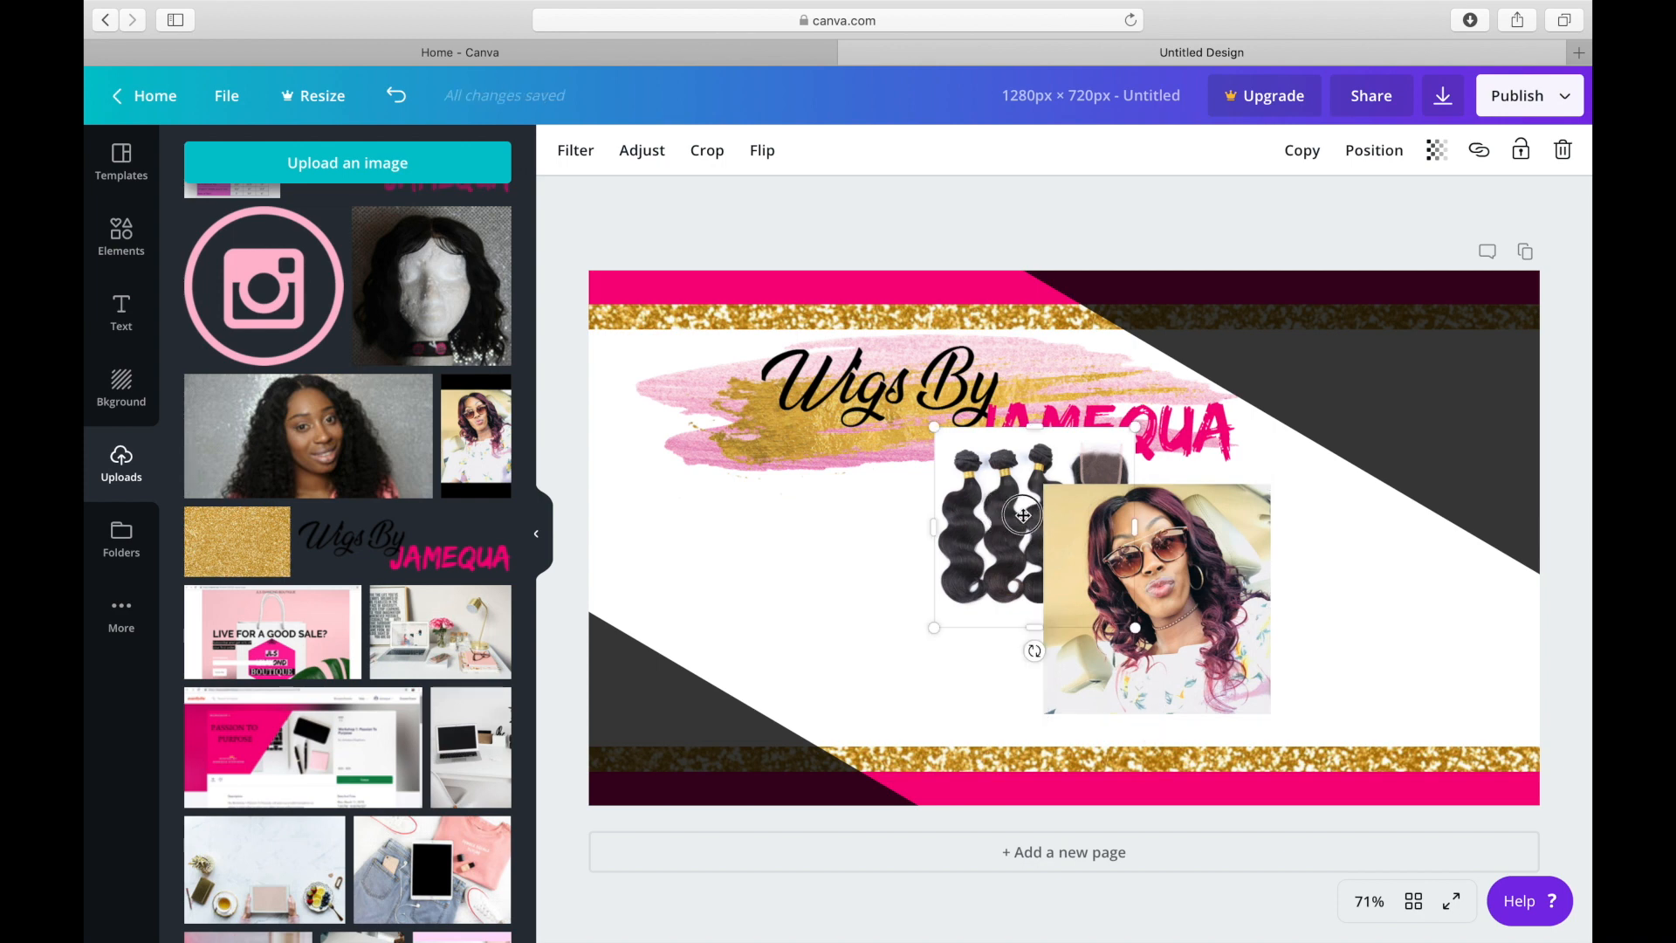
pyautogui.press('Delete')
pyautogui.moveTo(1130, 575); pyautogui.dragTo(1117, 583)
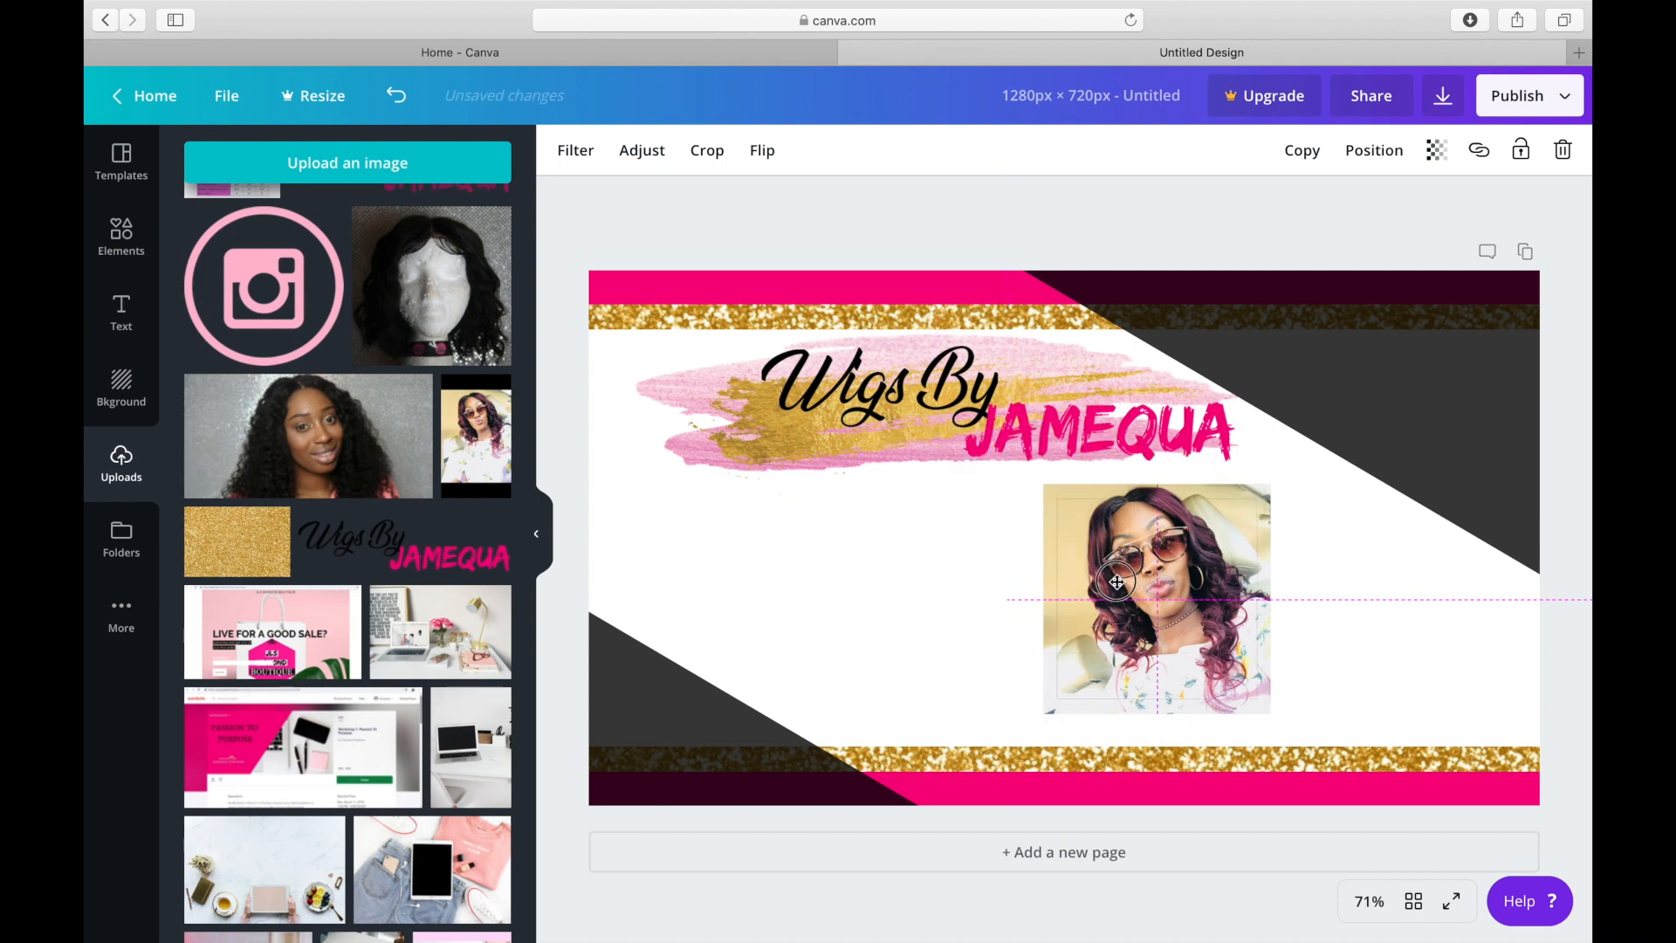
pyautogui.moveTo(1117, 583); pyautogui.dragTo(727, 559)
# Shrink the woman's photo to about the size of the hair bundles picture and place it beside the bundles.
pyautogui.click(1074, 704)
pyautogui.moveTo(1043, 710); pyautogui.dragTo(1073, 677)
pyautogui.moveTo(1145, 591); pyautogui.dragTo(957, 590)
# Send the hair bundles picture backward to the bottom layer.
pyautogui.rightClick(783, 572)
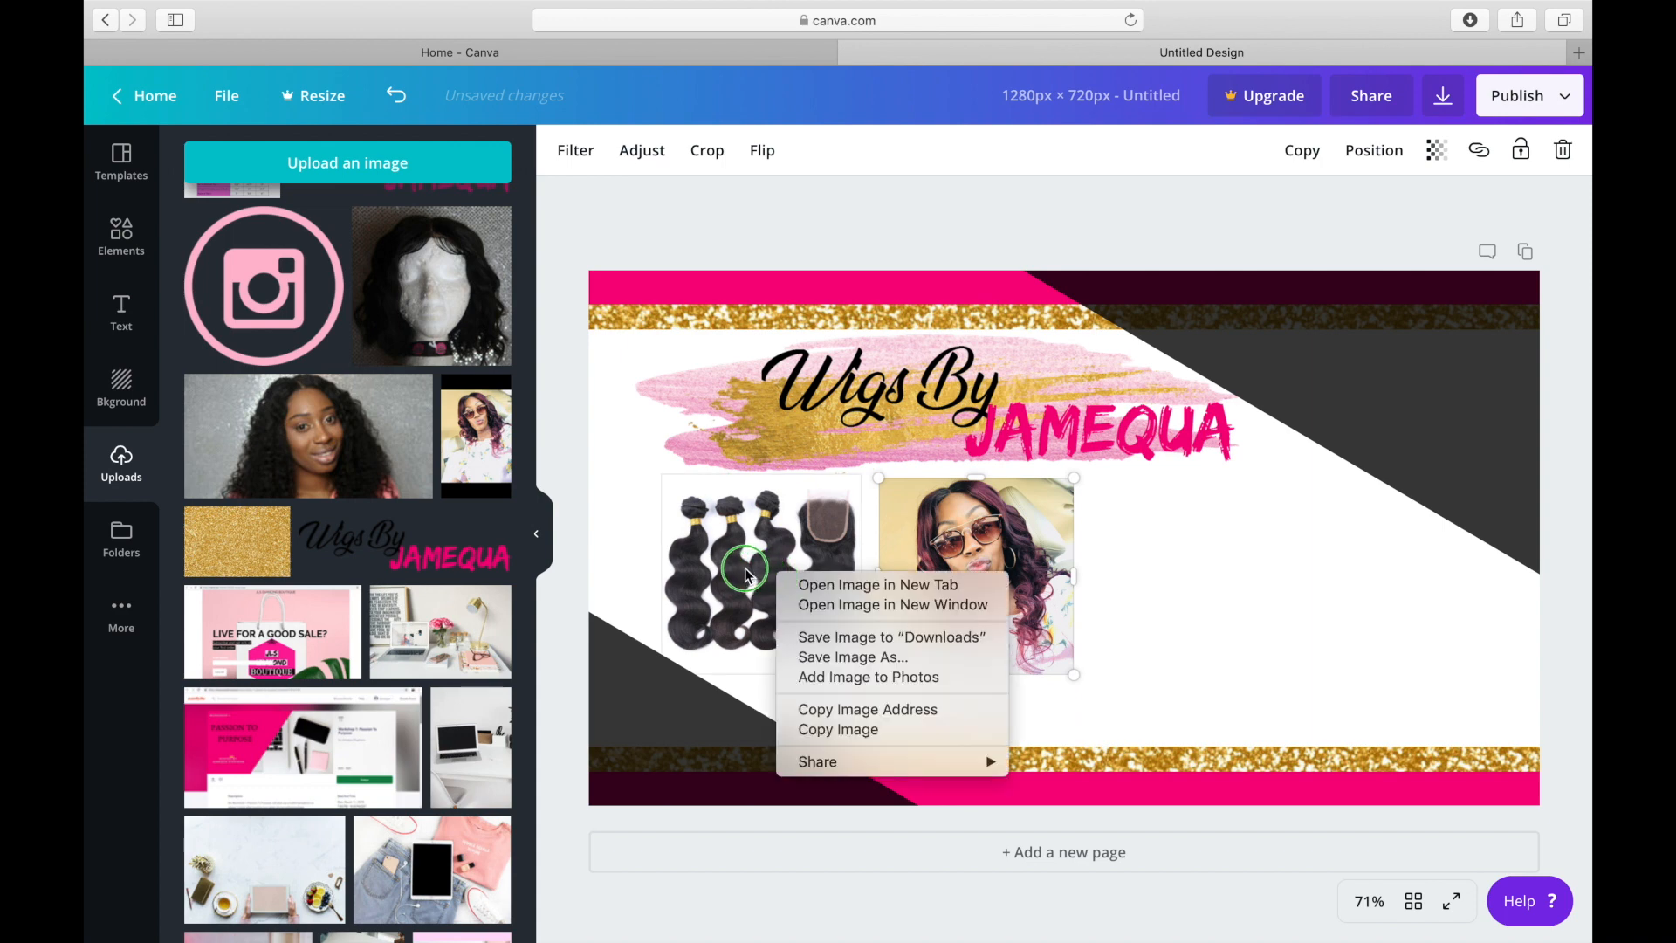
pyautogui.click(721, 566)
pyautogui.click(721, 566)
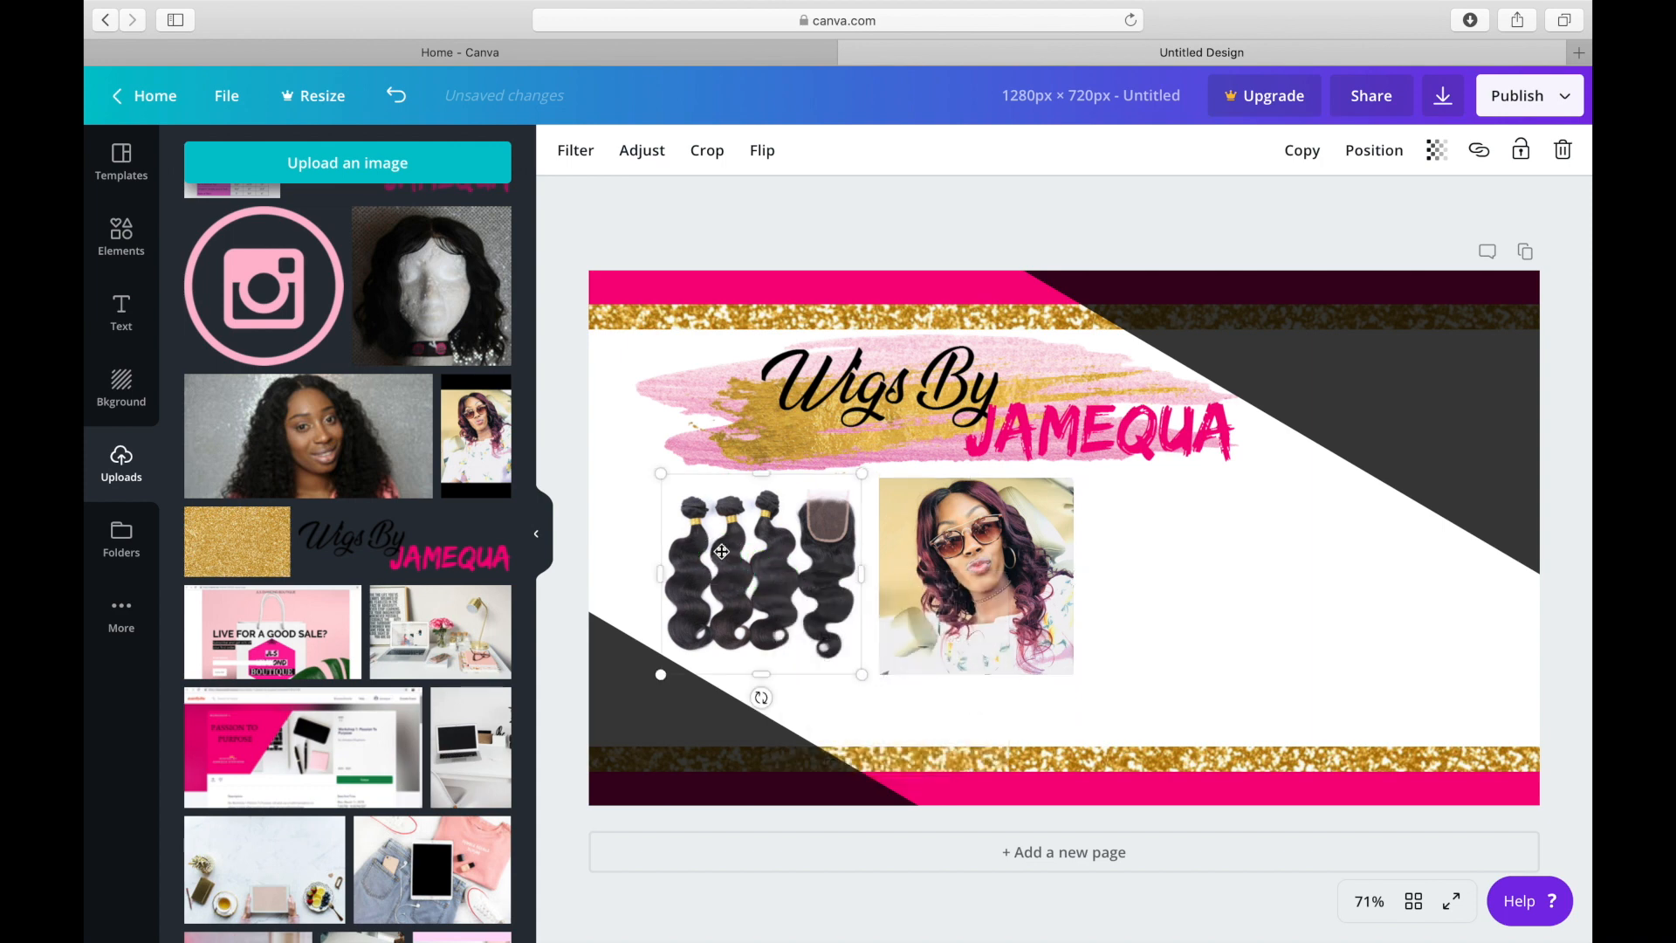
pyautogui.click(1383, 160)
pyautogui.rightClick(1383, 158)
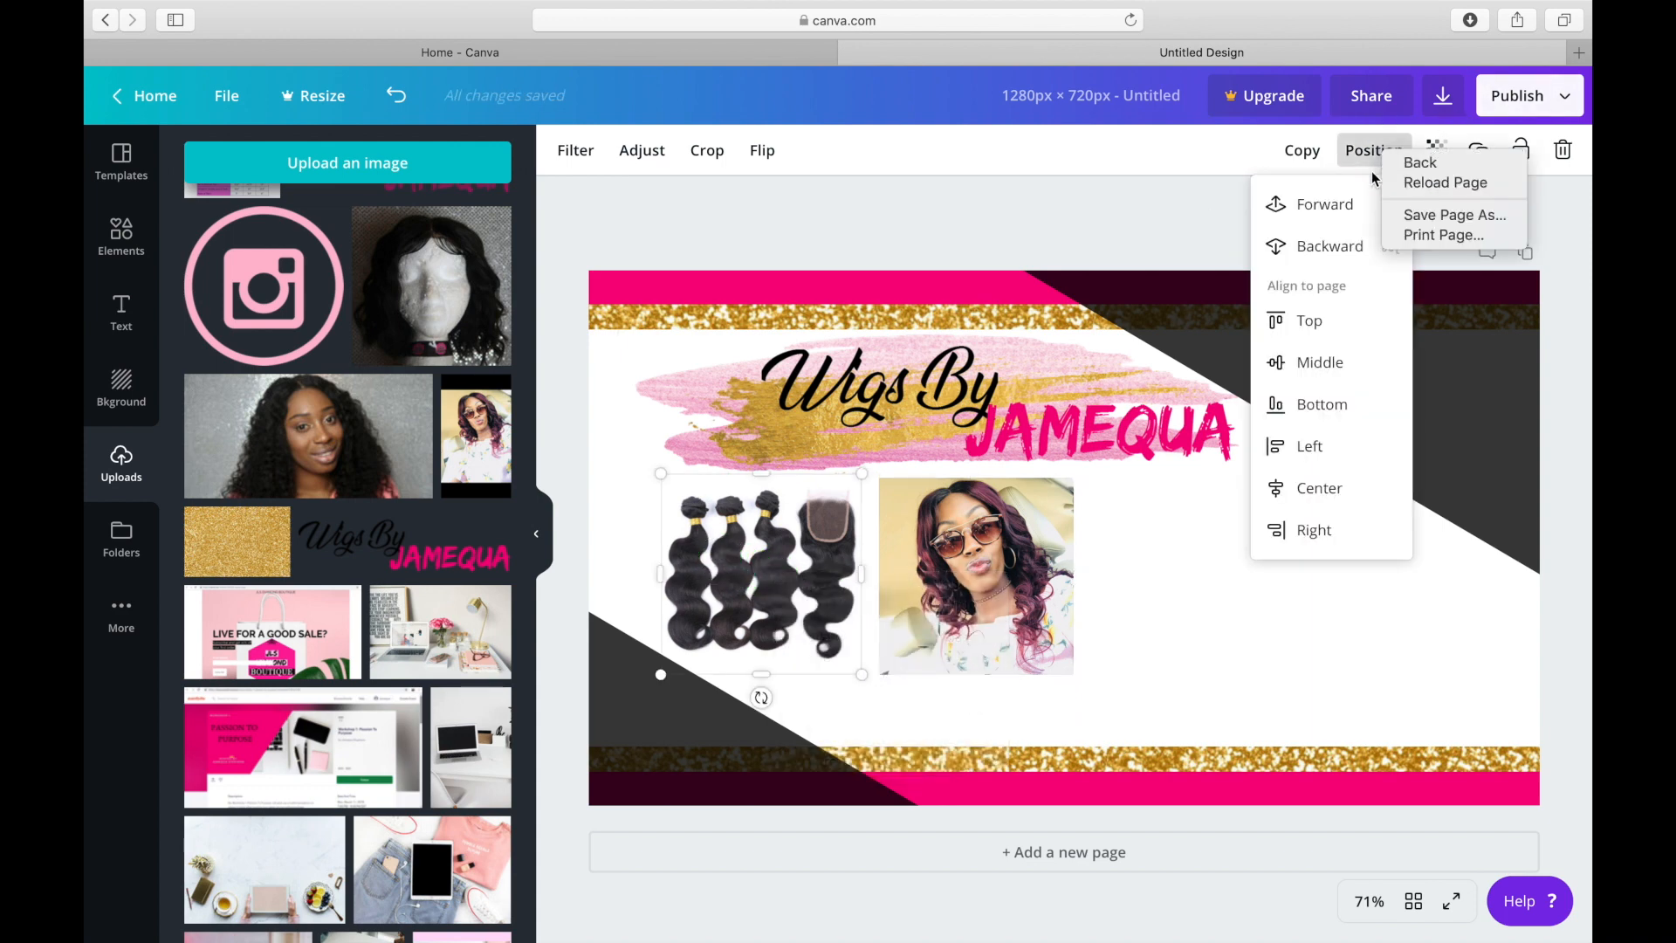
pyautogui.click(1344, 234)
pyautogui.click(1339, 253)
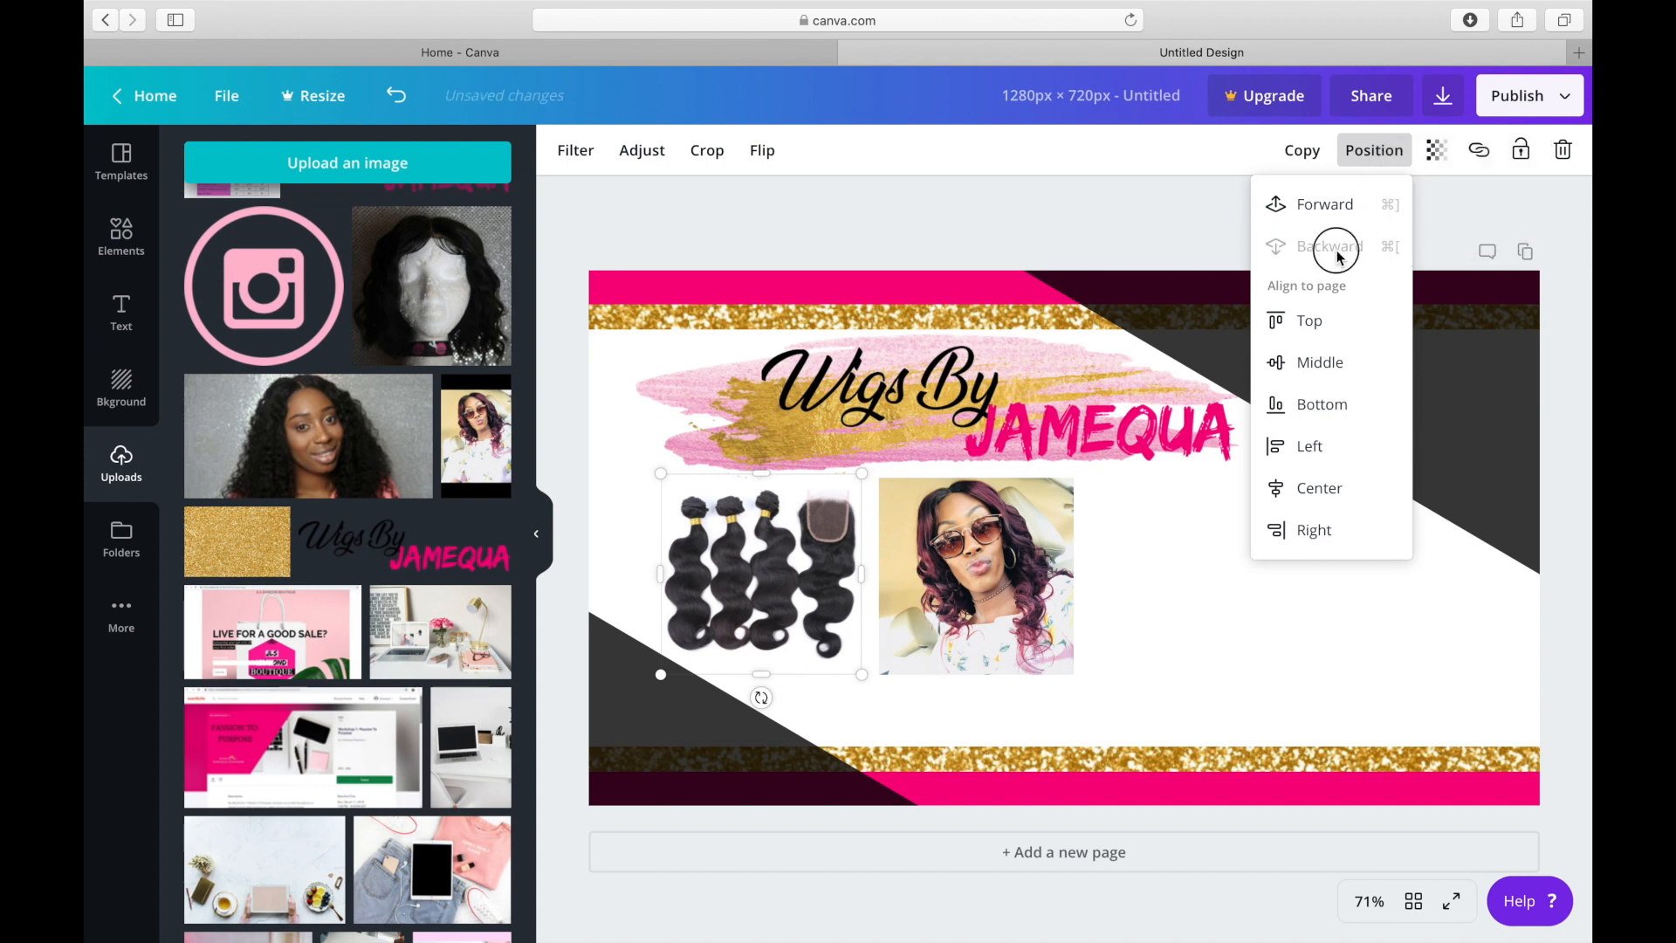
# Move the hair bundles picture nearer the page's left edge and lower the woman's photo slightly.
pyautogui.moveTo(803, 570); pyautogui.dragTo(751, 550)
pyautogui.click(1008, 569)
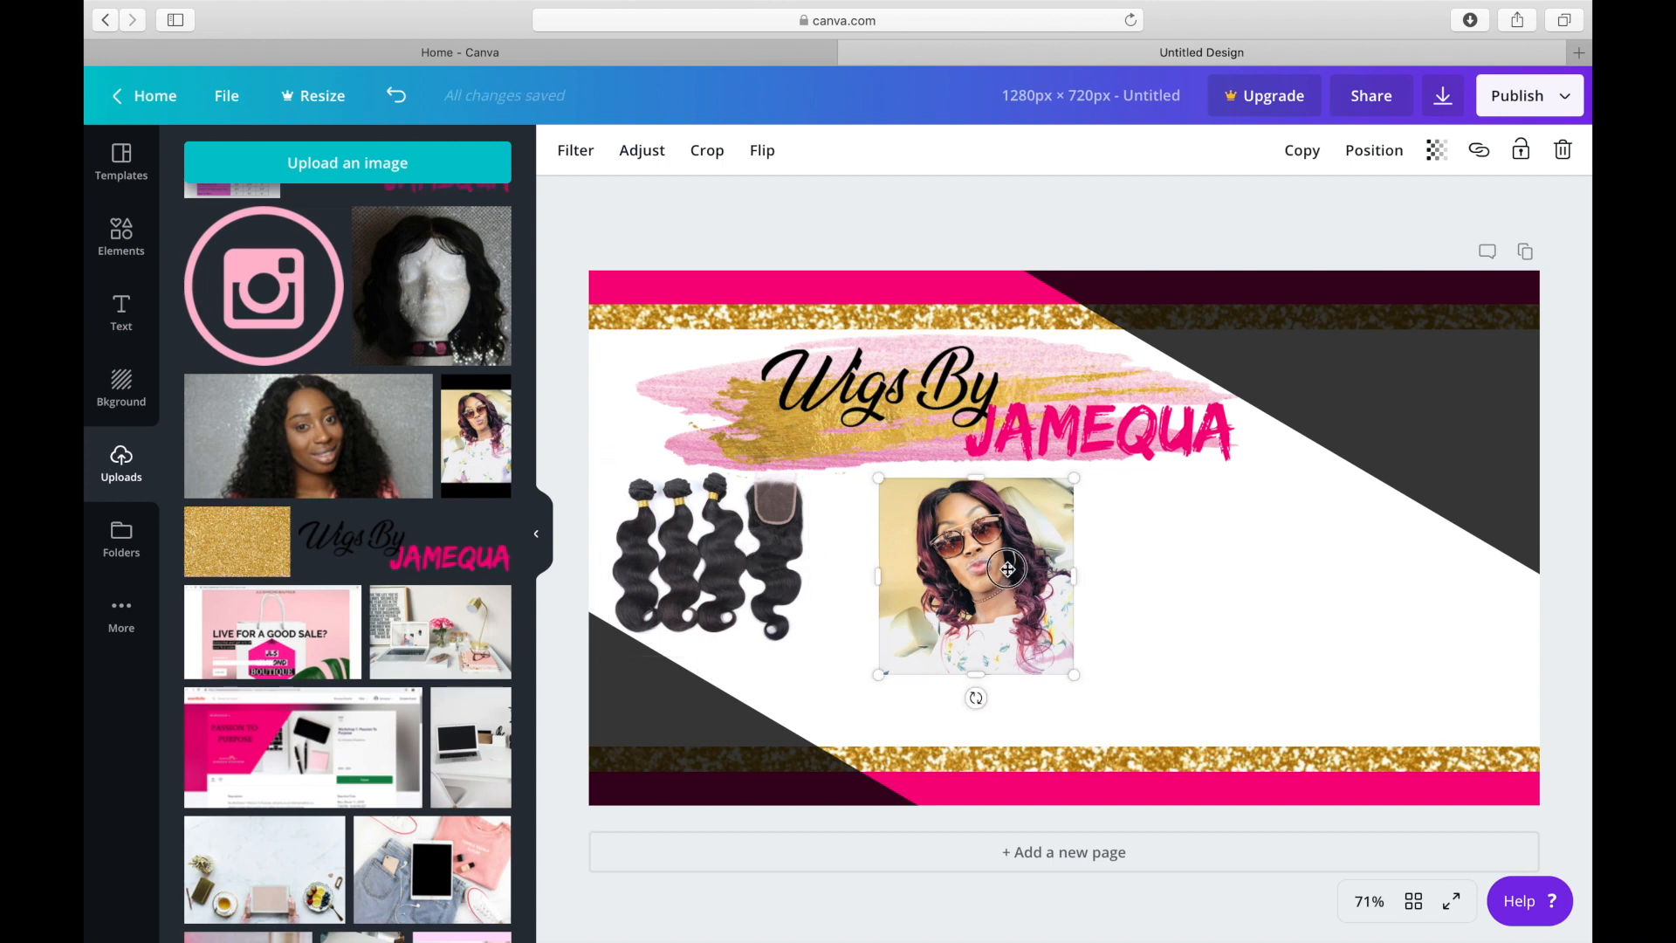
pyautogui.moveTo(1004, 569)
pyautogui.mouseDown()
pyautogui.moveTo(982, 560)
pyautogui.moveTo(1006, 600)
pyautogui.mouseUp()
# Add the uploaded wig-on-mannequin photo, shrink it to the size of the woman's photo, and place it to her right.
pyautogui.click(432, 286)
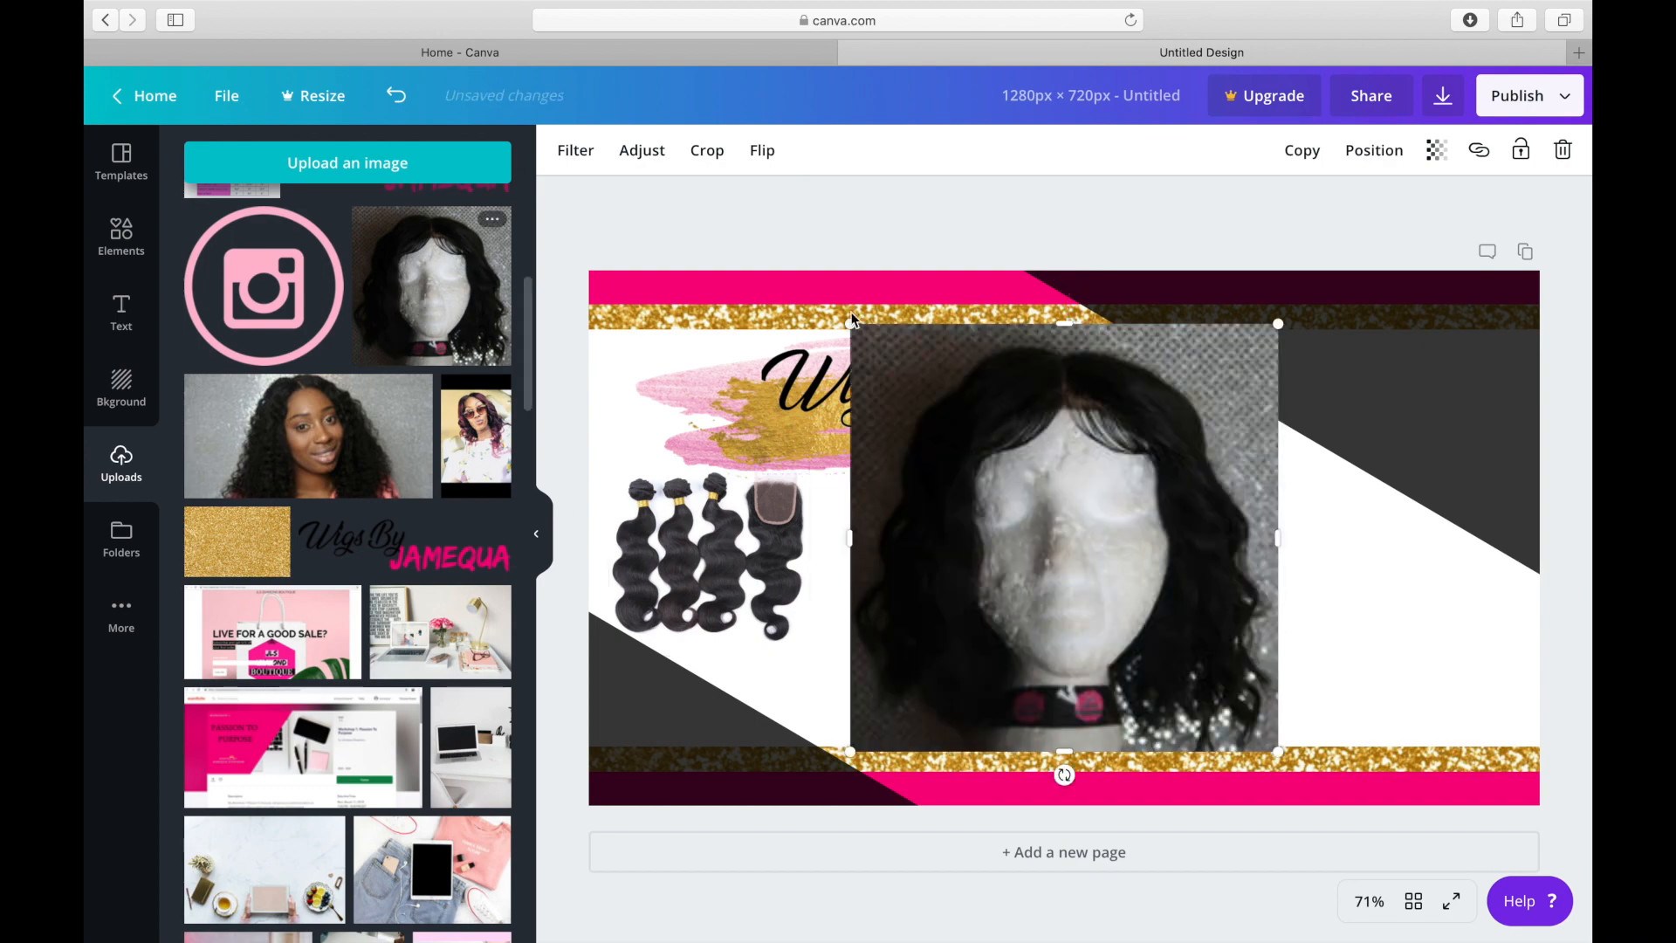
pyautogui.moveTo(850, 324); pyautogui.dragTo(1061, 533)
pyautogui.rightClick(1189, 675)
pyautogui.click(1197, 637)
pyautogui.moveTo(1207, 640); pyautogui.dragTo(1238, 602)
pyautogui.moveTo(1100, 717); pyautogui.dragTo(1114, 689)
pyautogui.rightClick(1175, 578)
pyautogui.click(1245, 572)
pyautogui.moveTo(1245, 572); pyautogui.dragTo(1297, 553)
# Shift the woman's photo slightly right and lower the mannequin photo to line up with it in one row.
pyautogui.click(1010, 655)
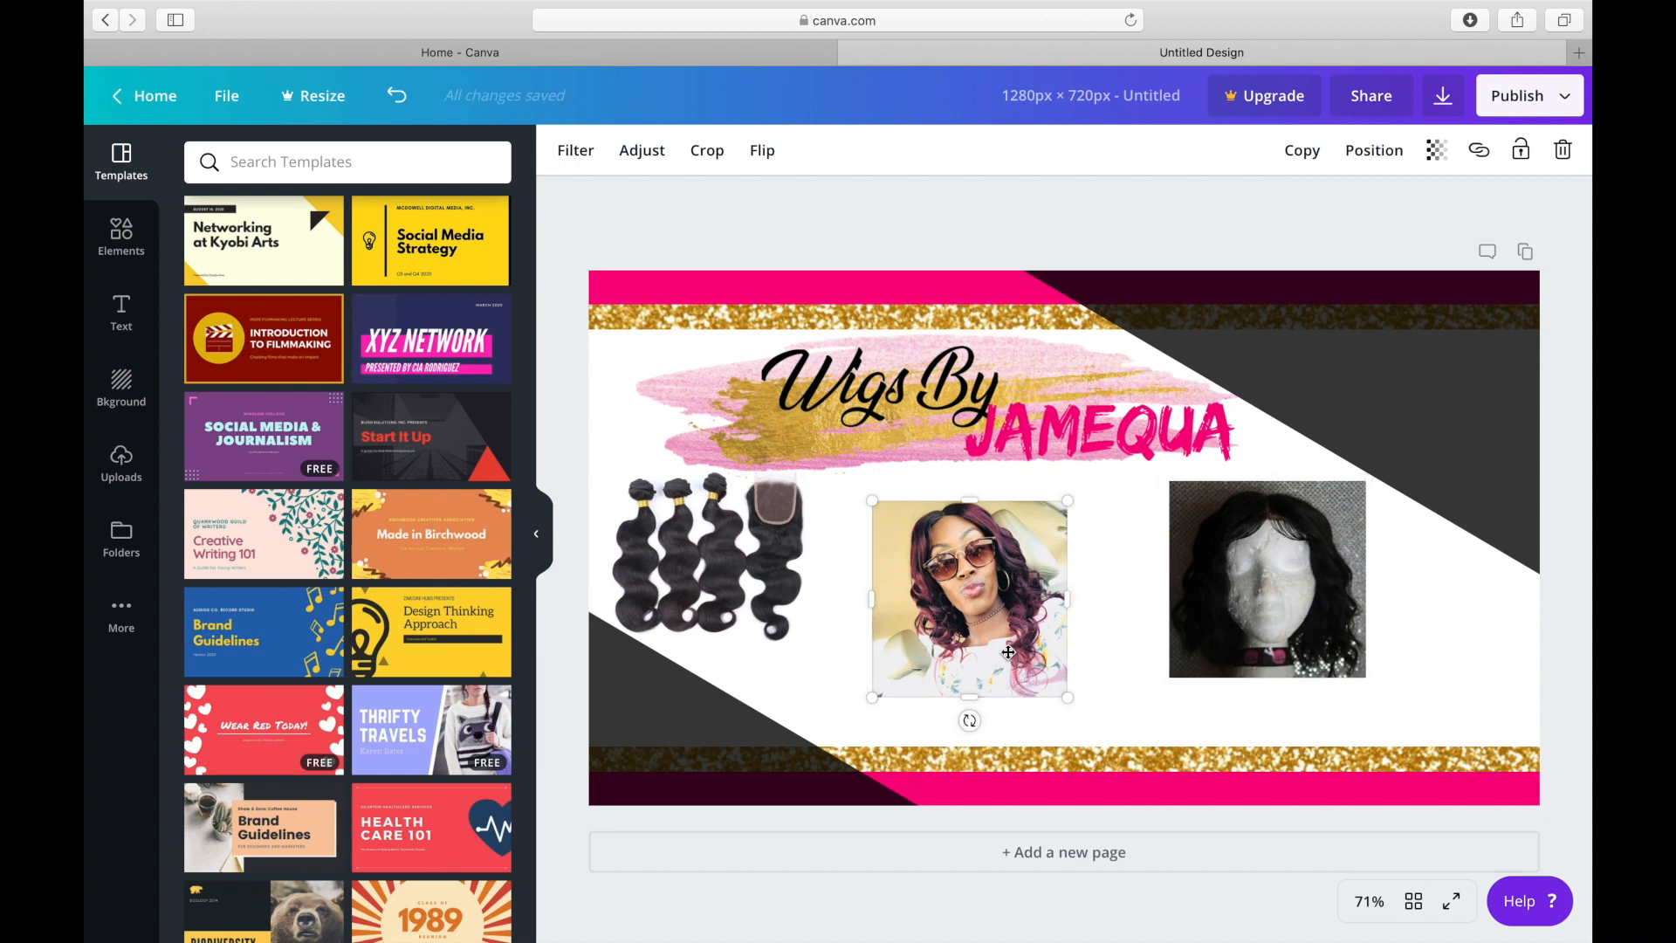
pyautogui.moveTo(1018, 646); pyautogui.dragTo(1028, 646)
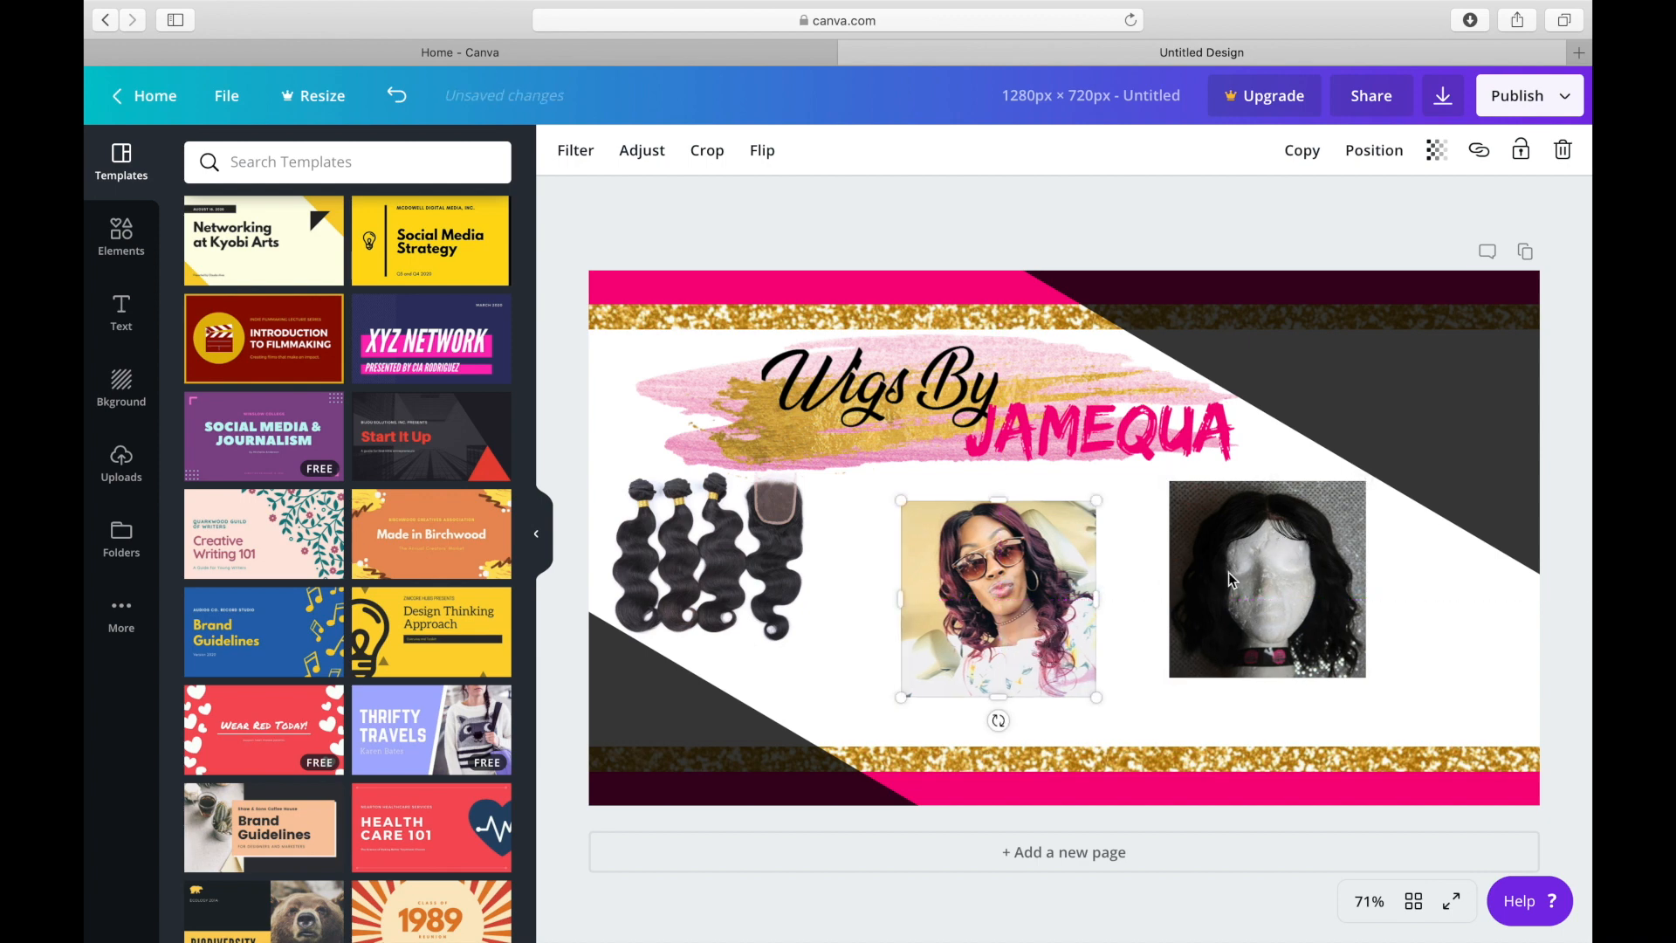
pyautogui.rightClick(1295, 569)
pyautogui.press('Escape')
pyautogui.click(1276, 595)
pyautogui.moveTo(1290, 606); pyautogui.dragTo(1305, 612)
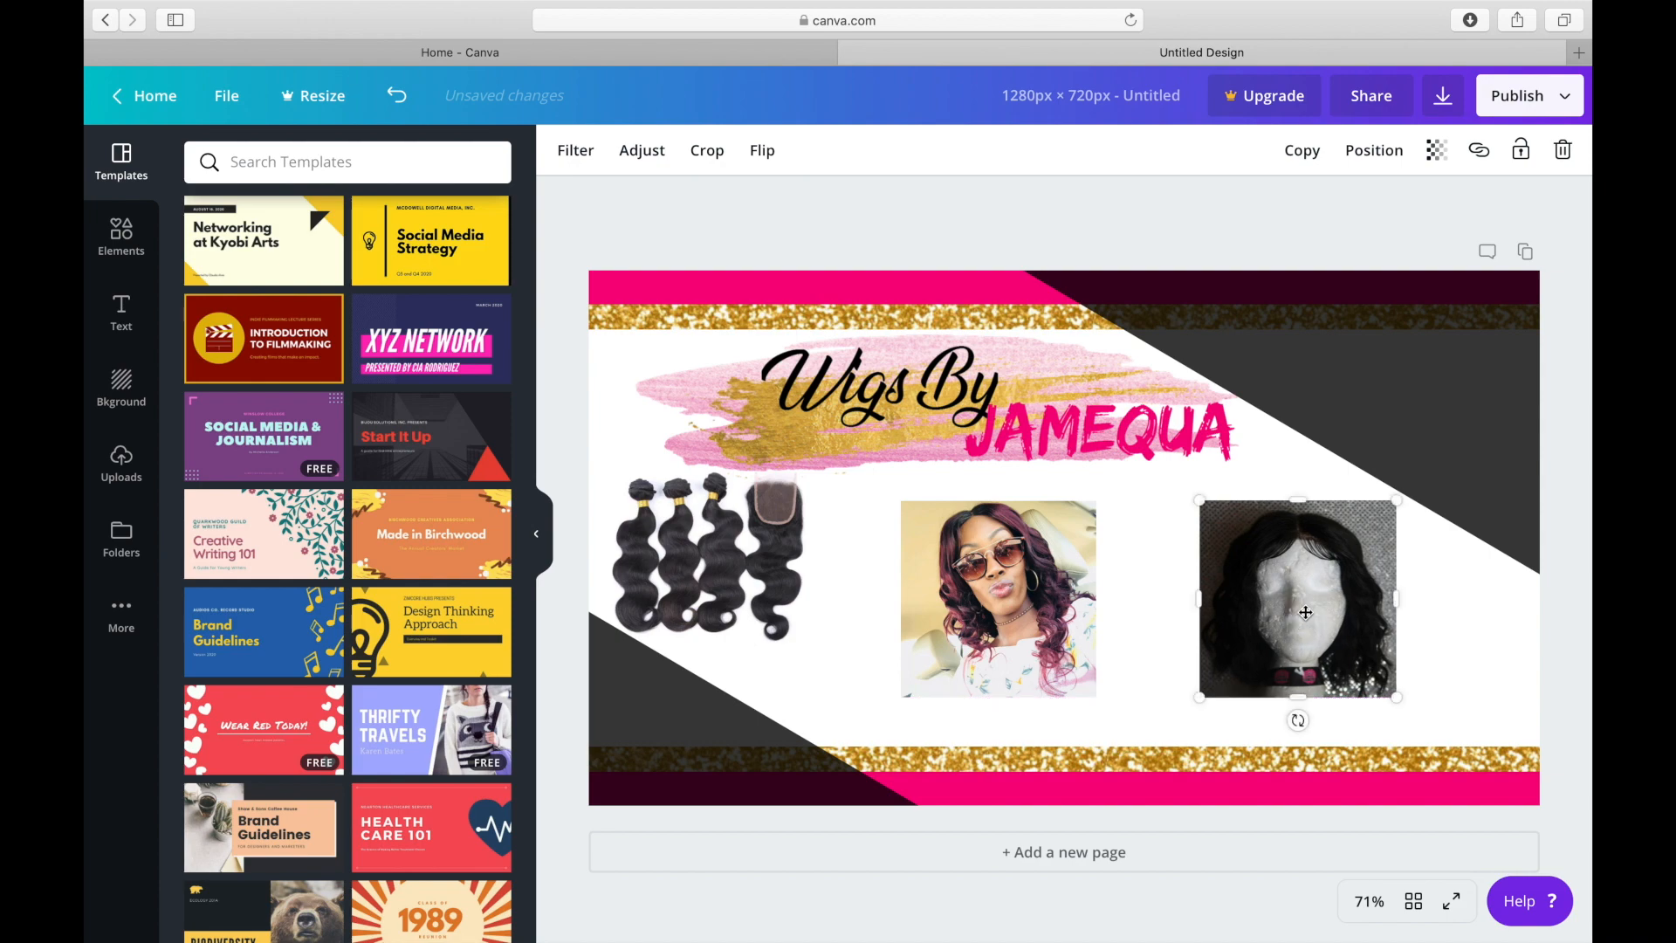
# Add the uploaded pink Instagram icon, shrink it, and place it in the page's dark upper-right corner.
pyautogui.click(127, 463)
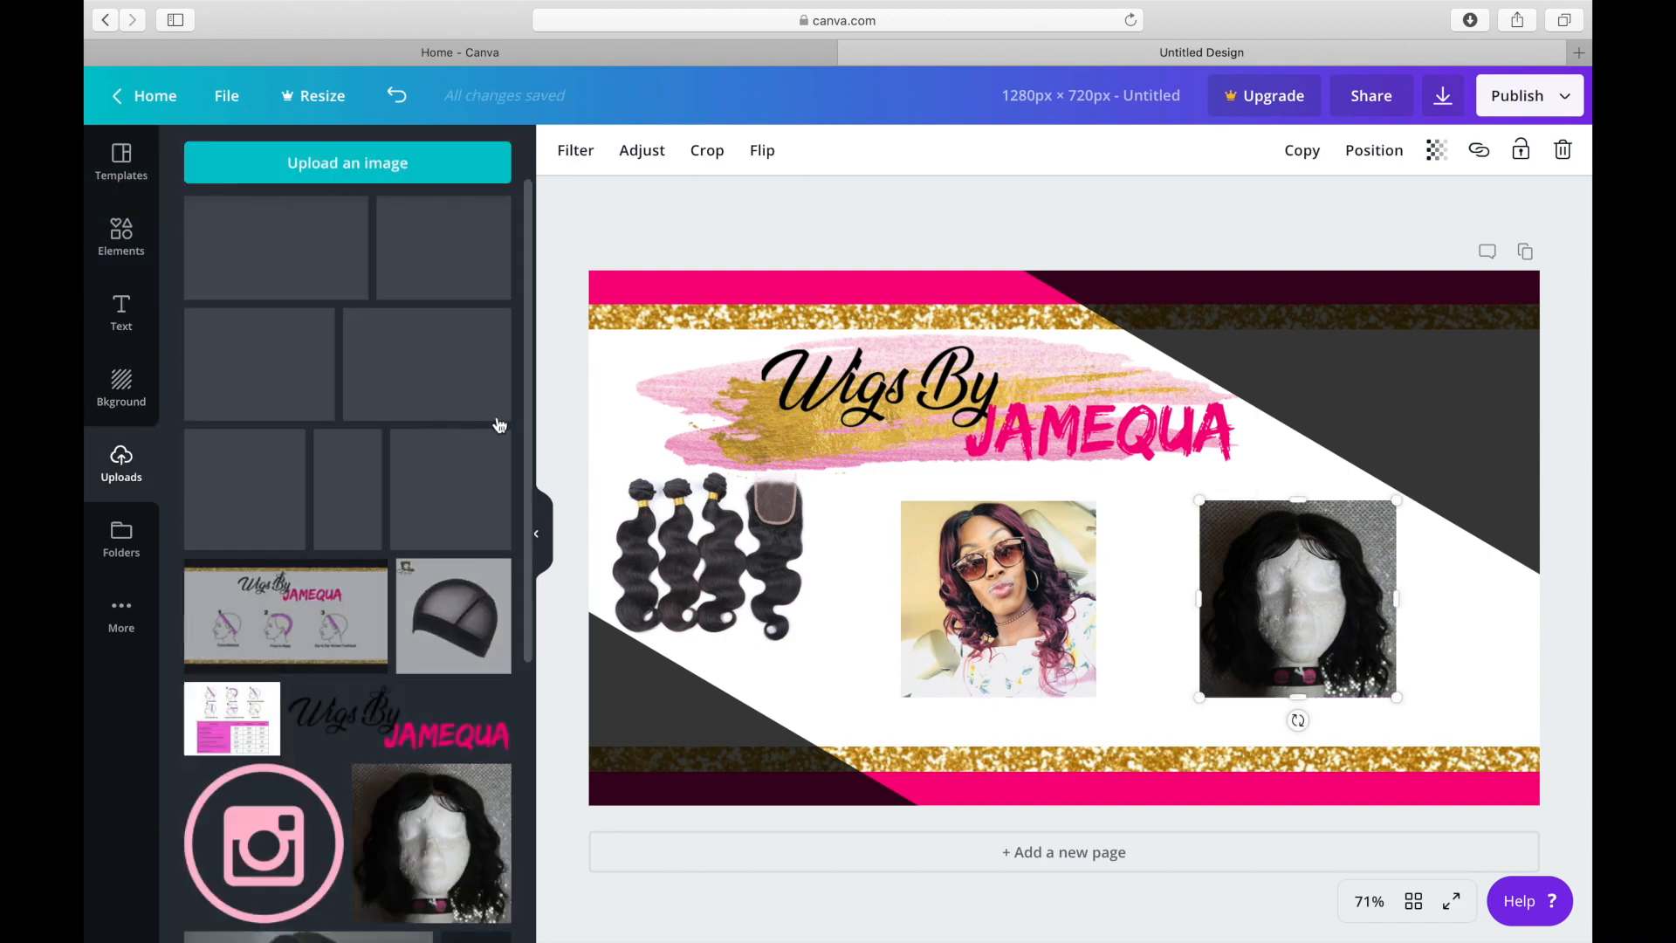
pyautogui.click(284, 847)
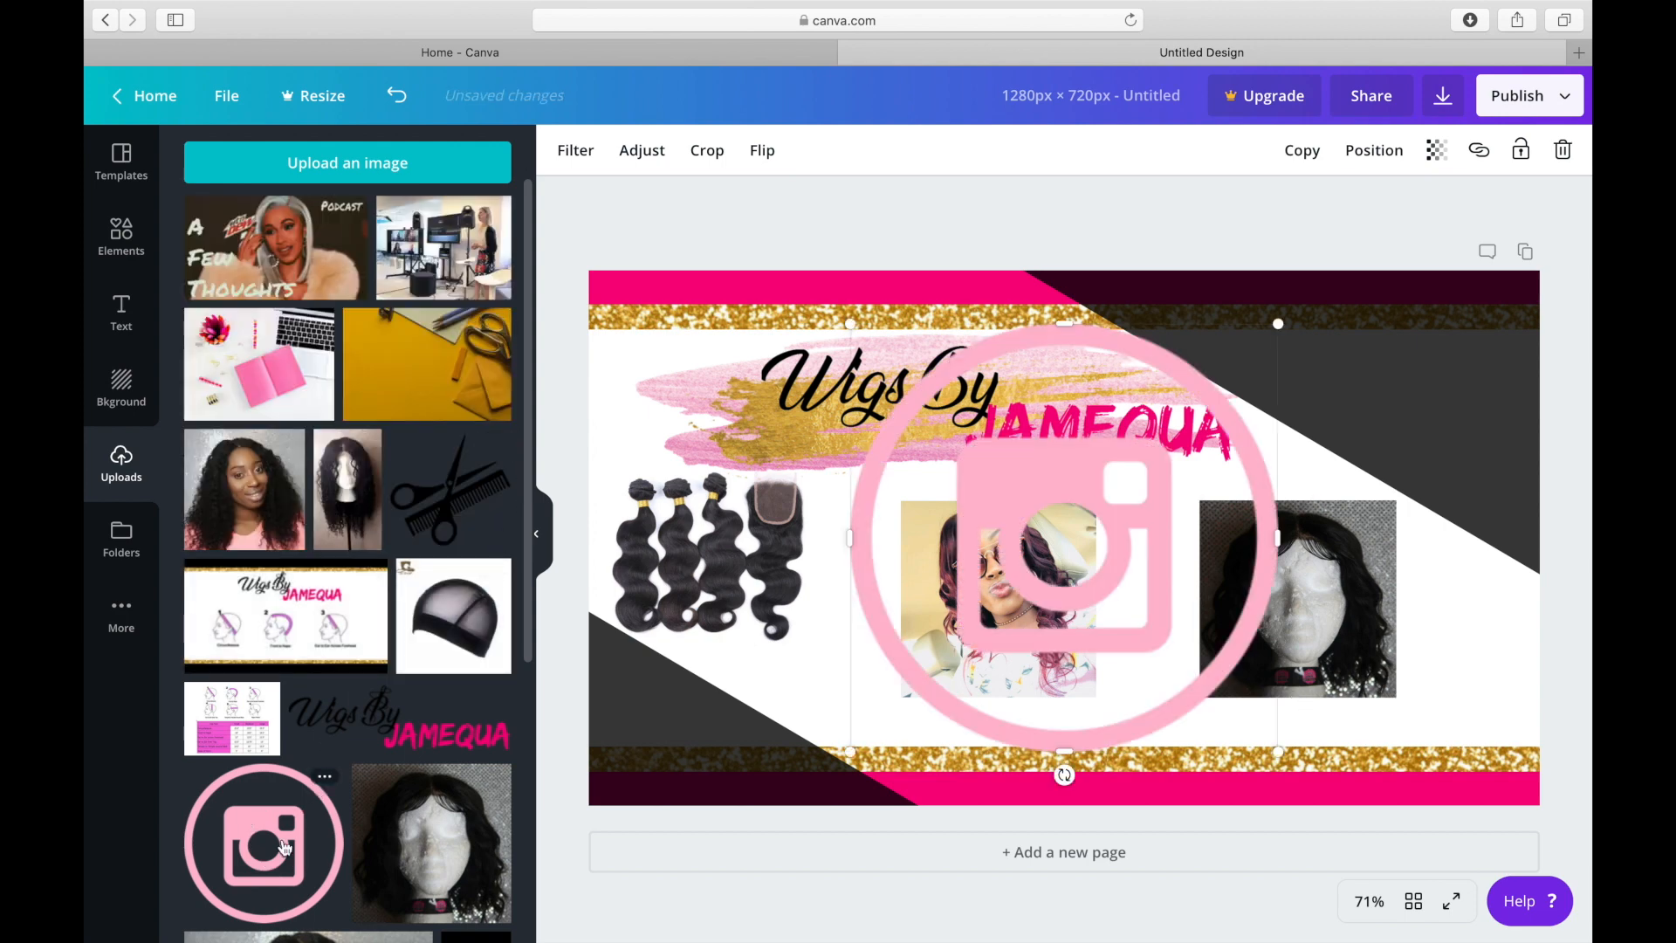
pyautogui.moveTo(852, 325); pyautogui.dragTo(1228, 710)
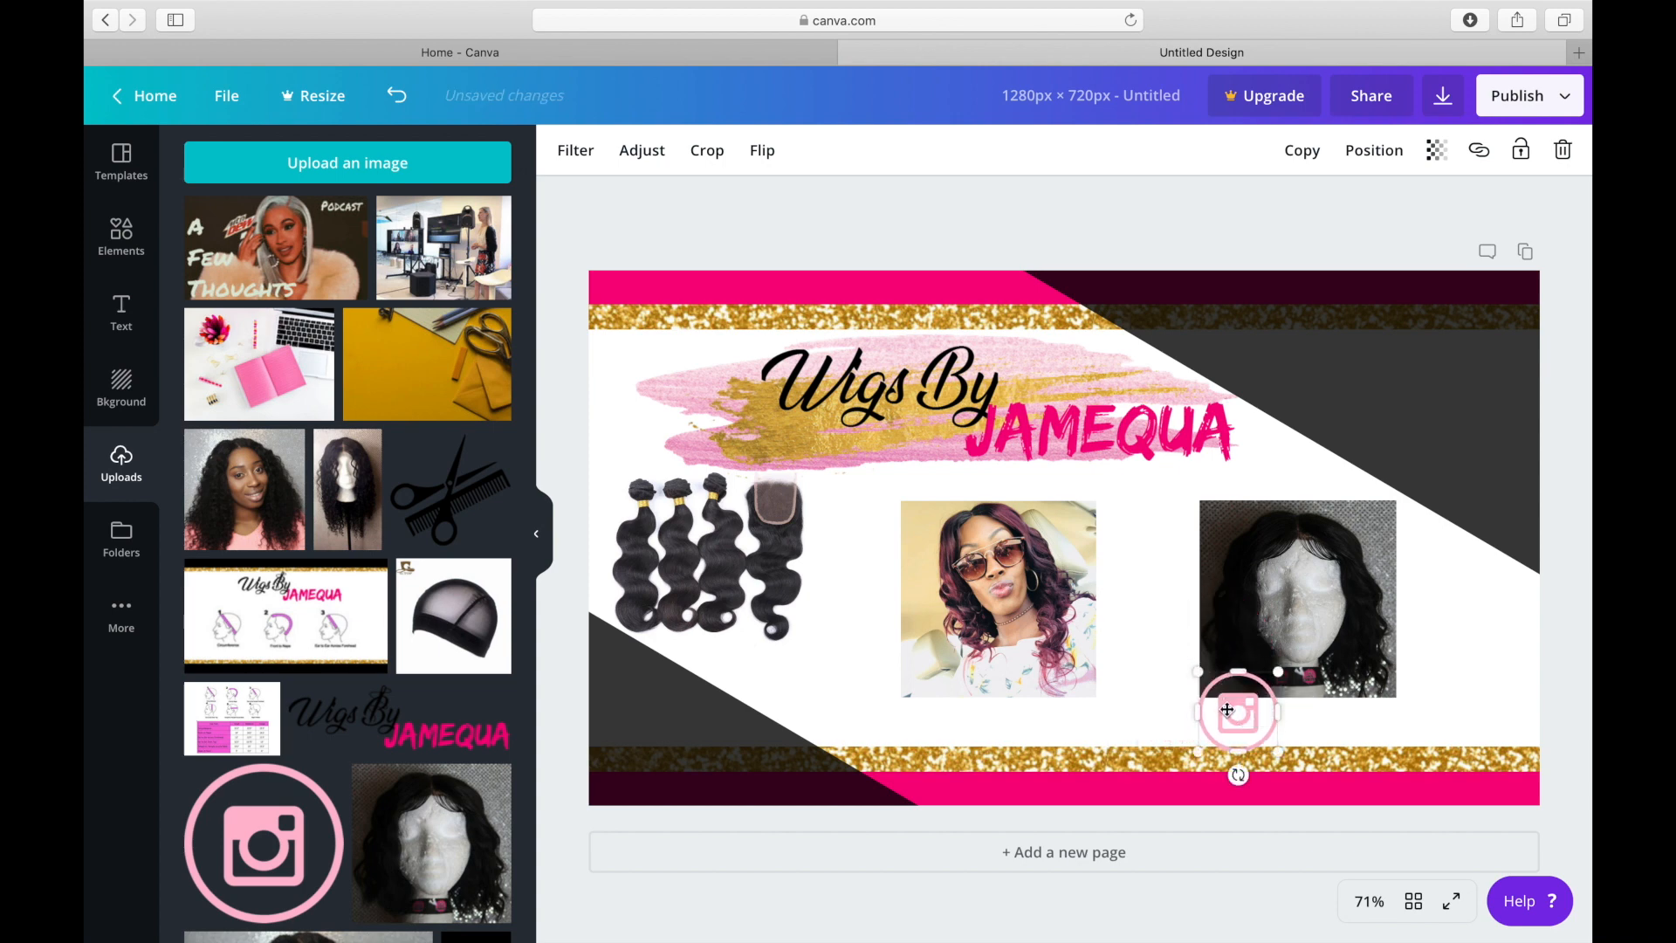
pyautogui.rightClick(1228, 709)
pyautogui.click(1242, 670)
pyautogui.moveTo(1243, 705); pyautogui.dragTo(1401, 310)
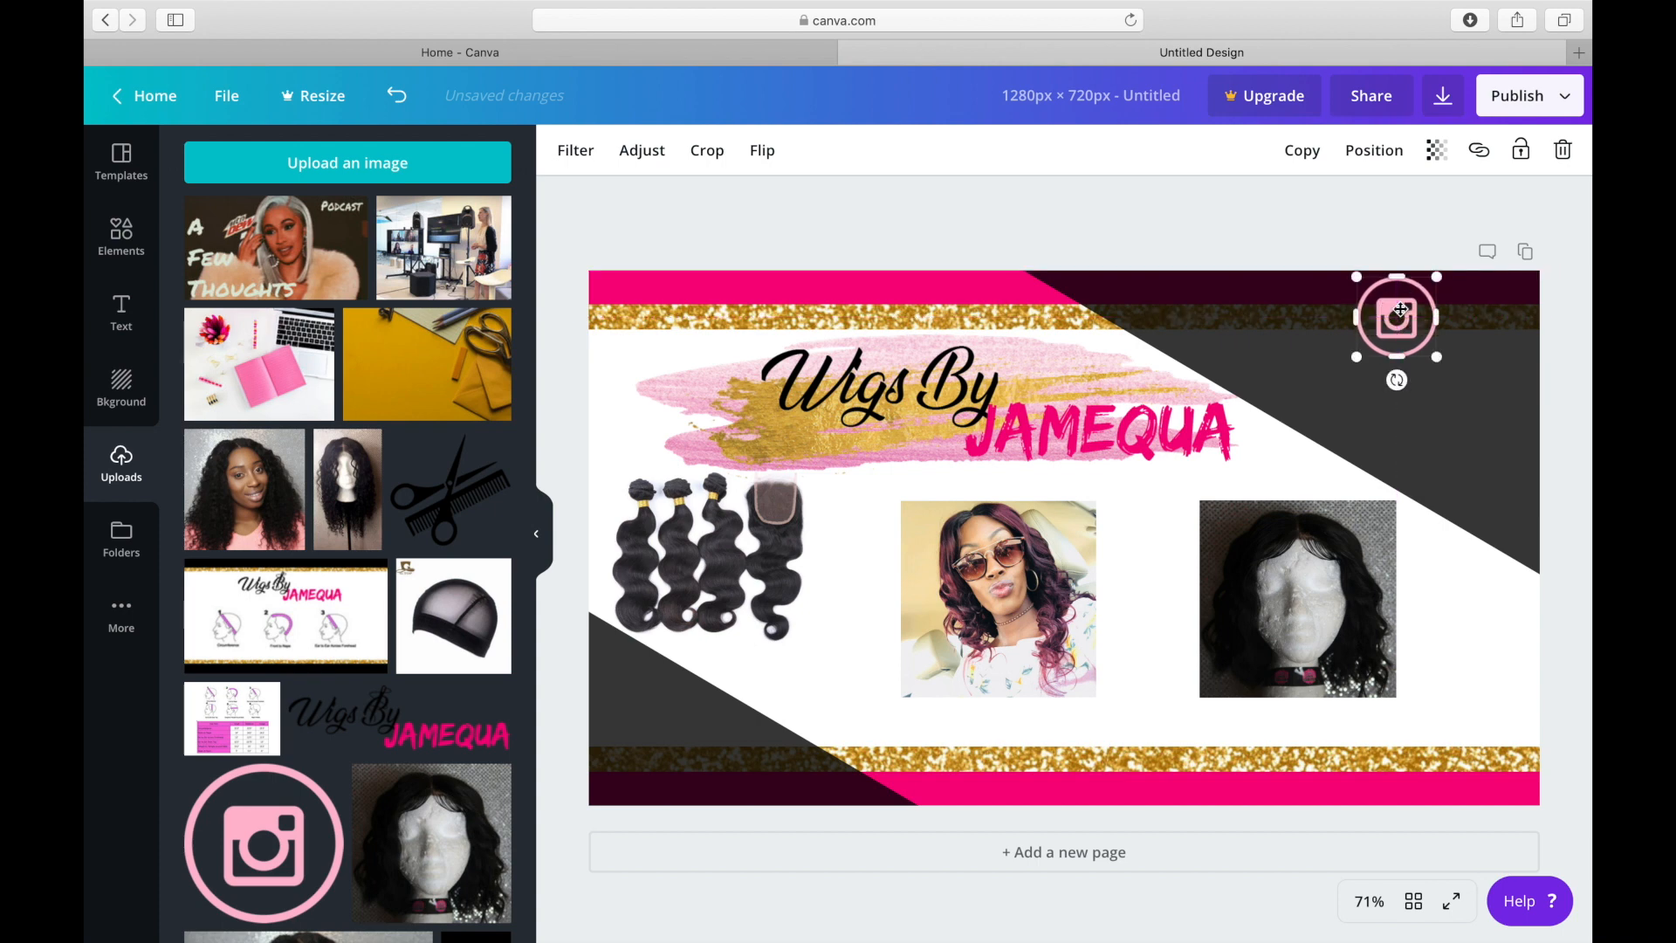
pyautogui.click(667, 220)
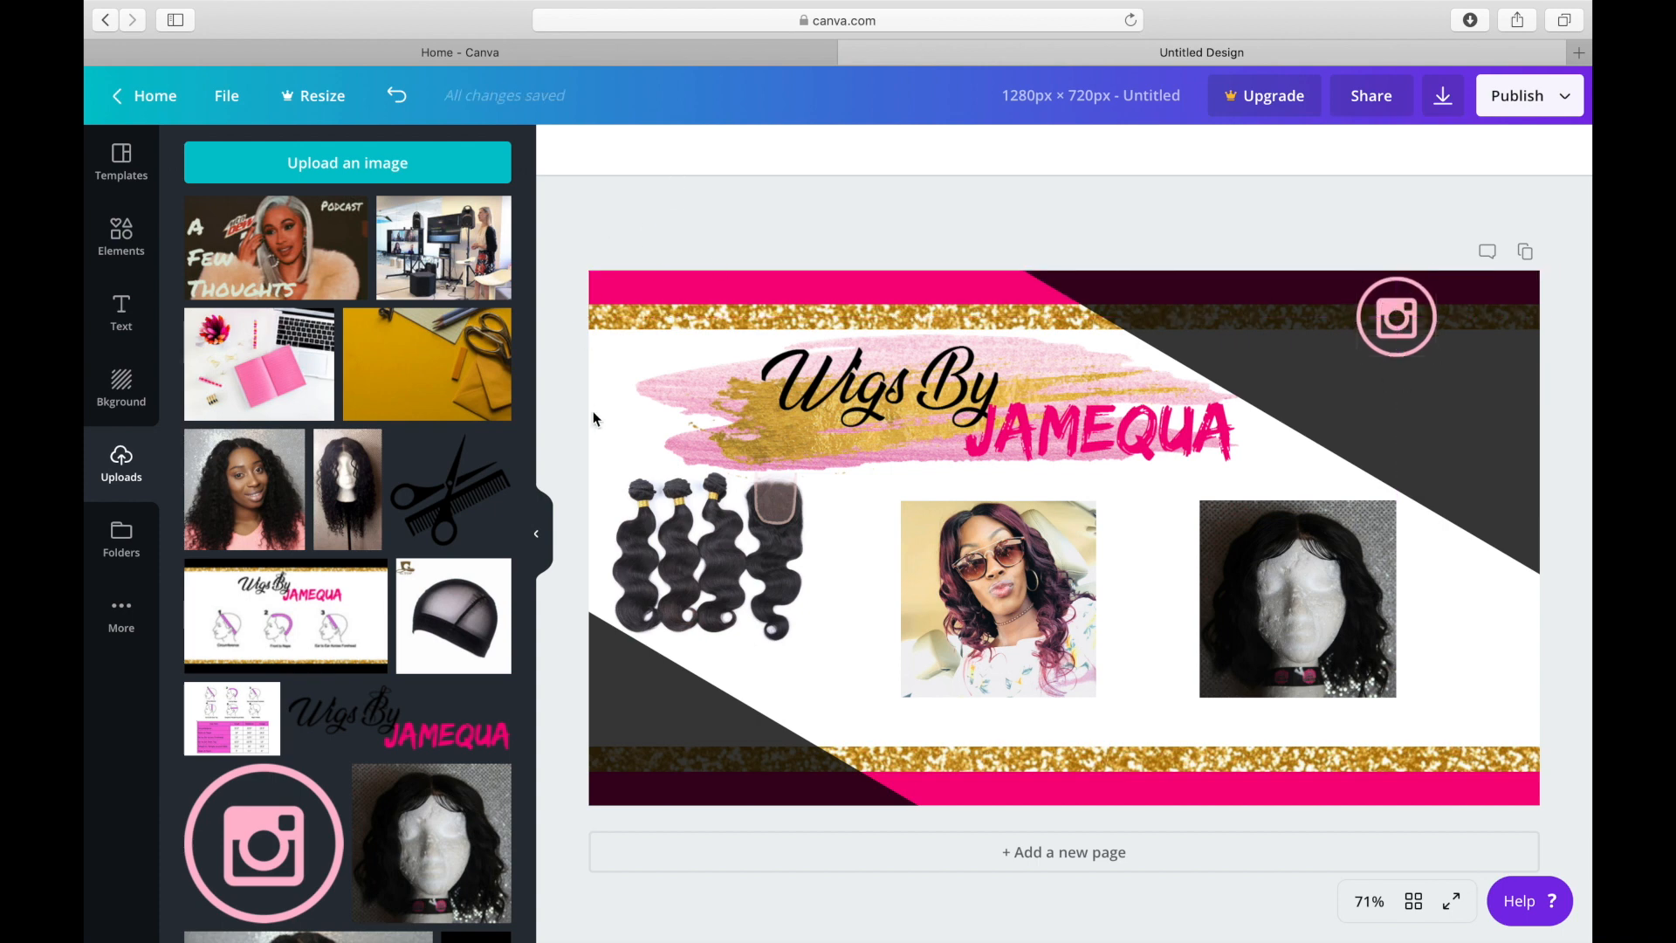
# Add the "Happy Birthday" text template with script and bold lettering to the page.
pyautogui.rightClick(126, 331)
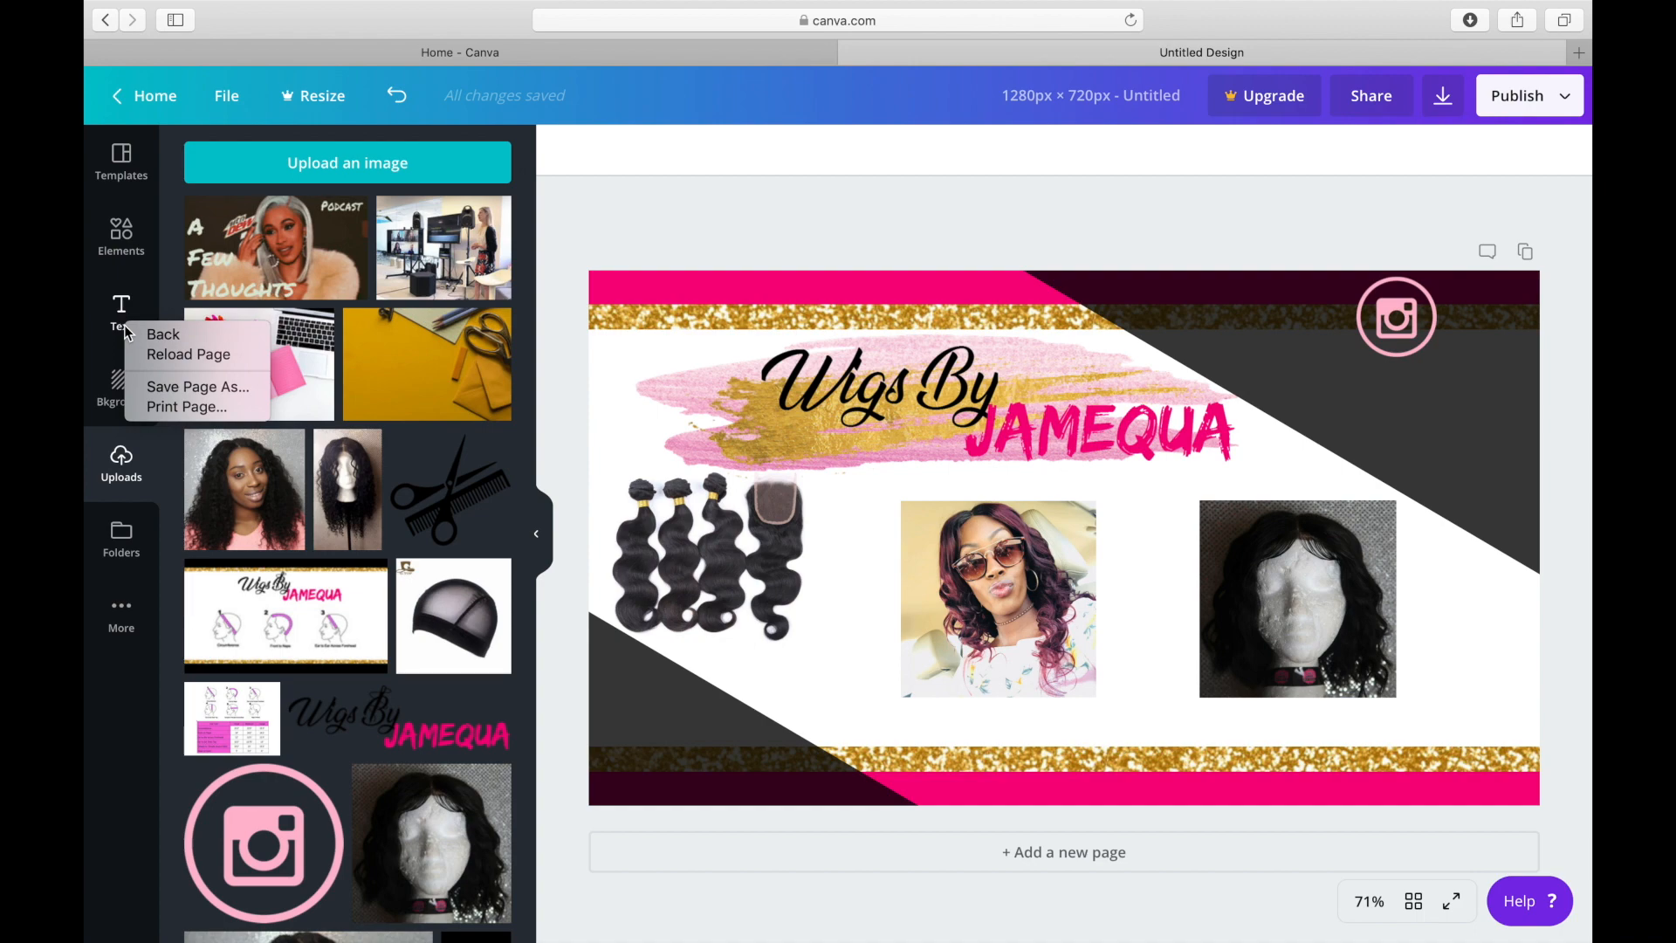
pyautogui.click(124, 305)
pyautogui.click(123, 304)
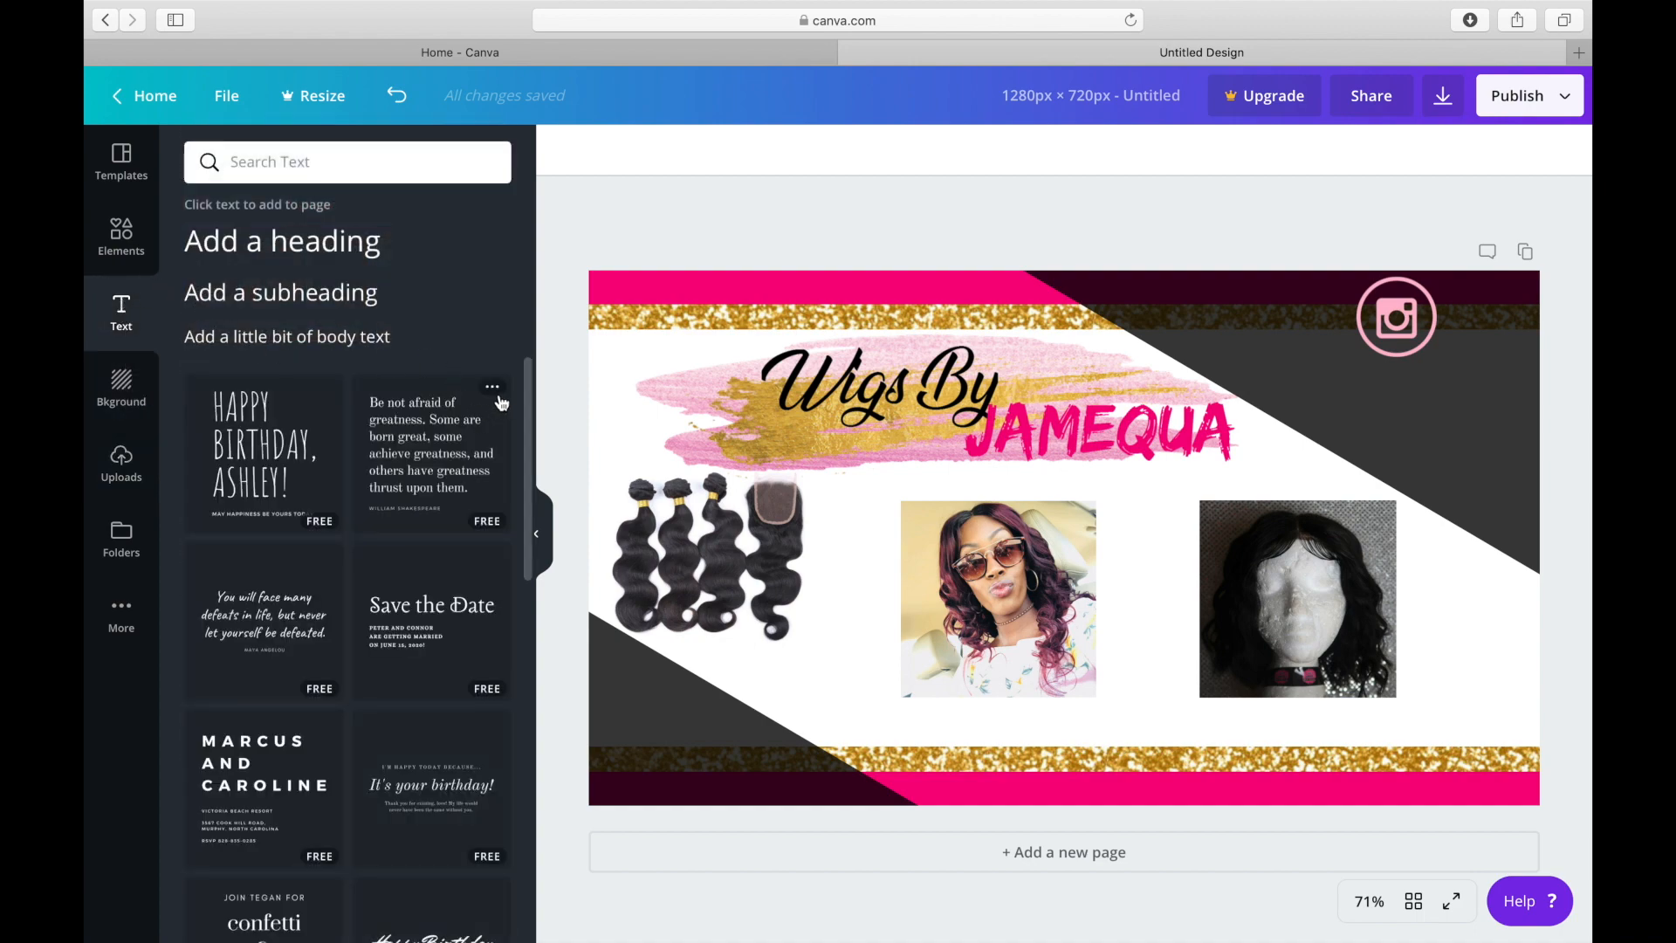
pyautogui.click(530, 430)
pyautogui.moveTo(530, 429); pyautogui.dragTo(517, 625)
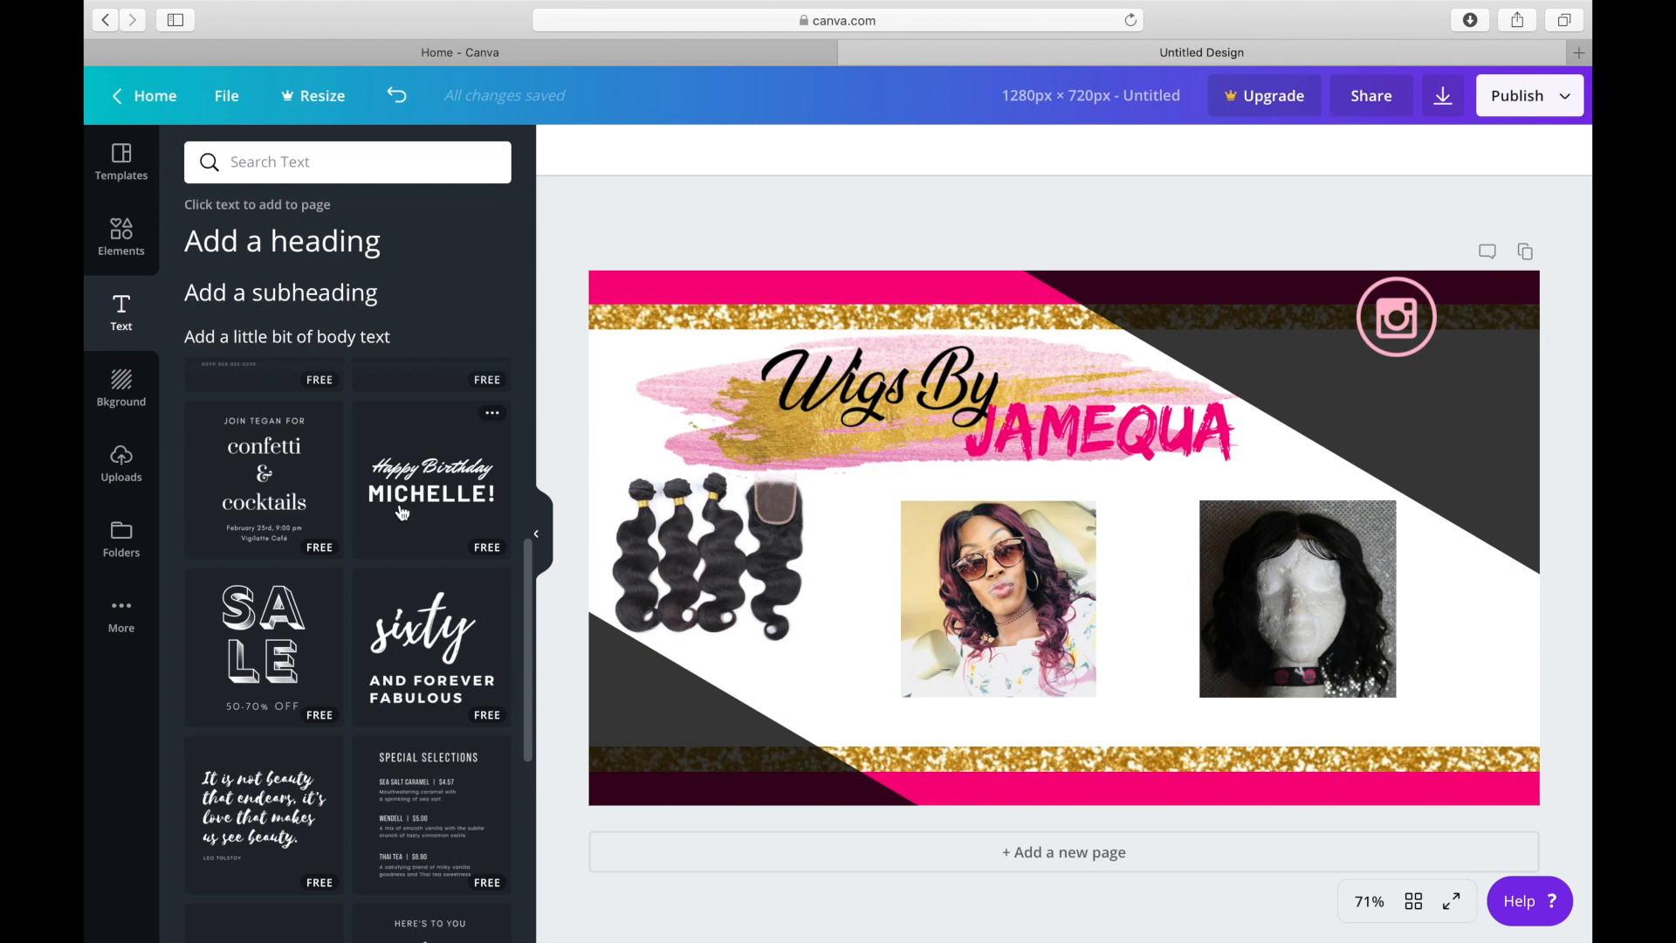
pyautogui.click(426, 495)
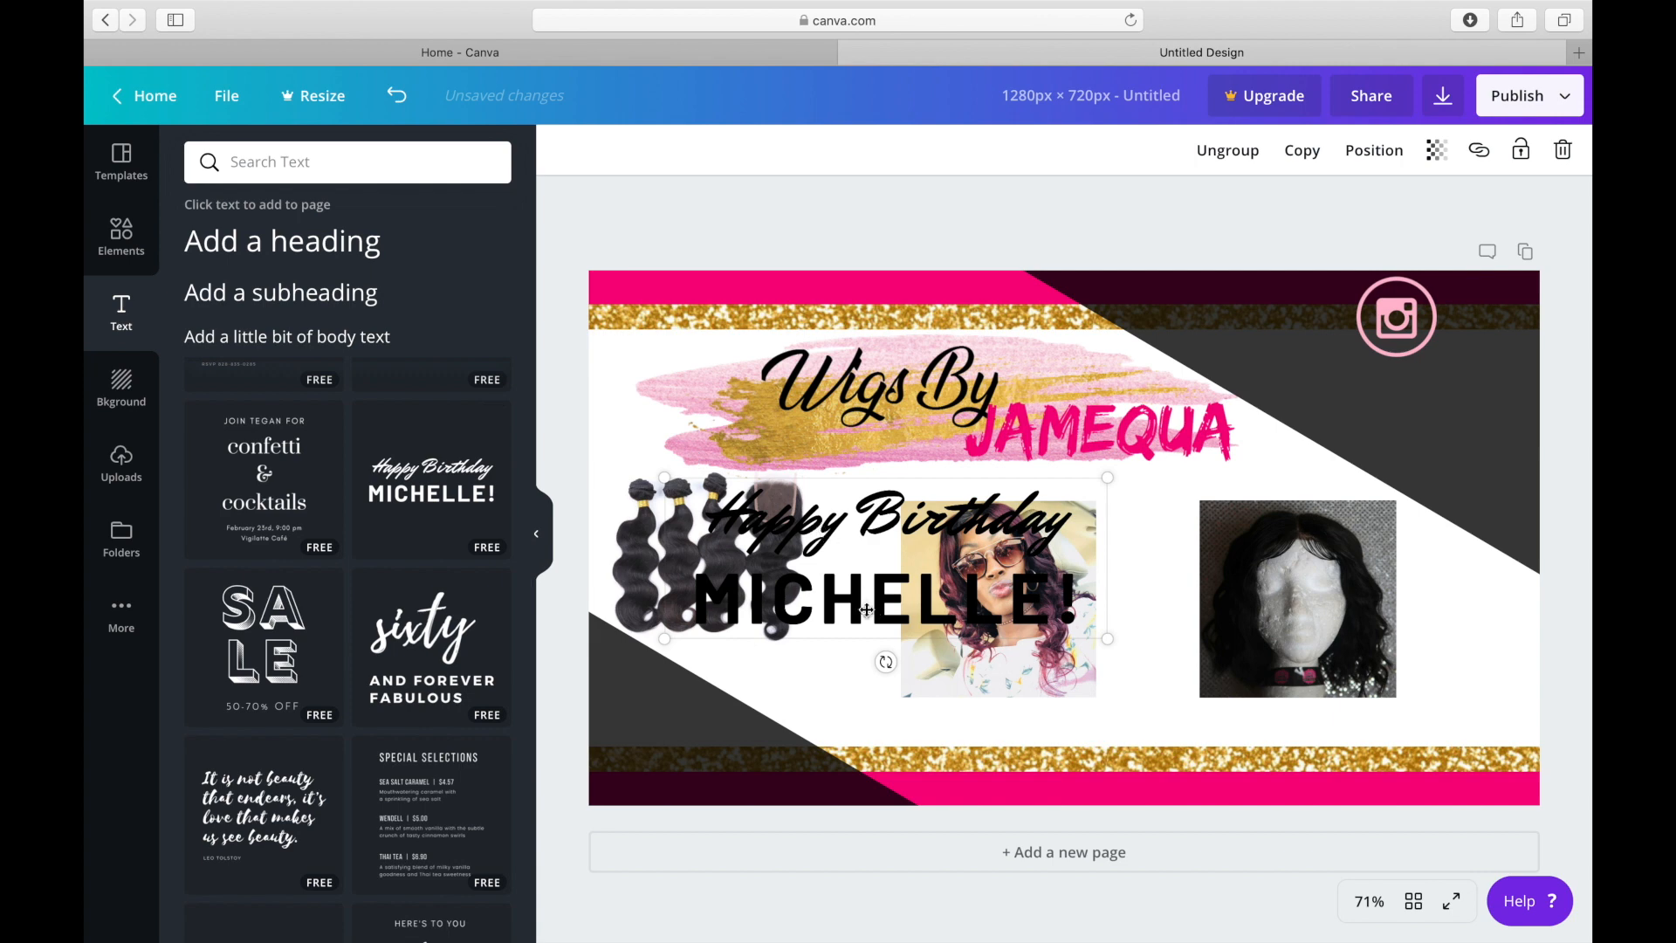
# Delete the stacked "Happy Birthday" script lines from the text template, keeping only the bold name lines.
pyautogui.click(854, 594)
pyautogui.click(852, 547)
pyautogui.click(1563, 150)
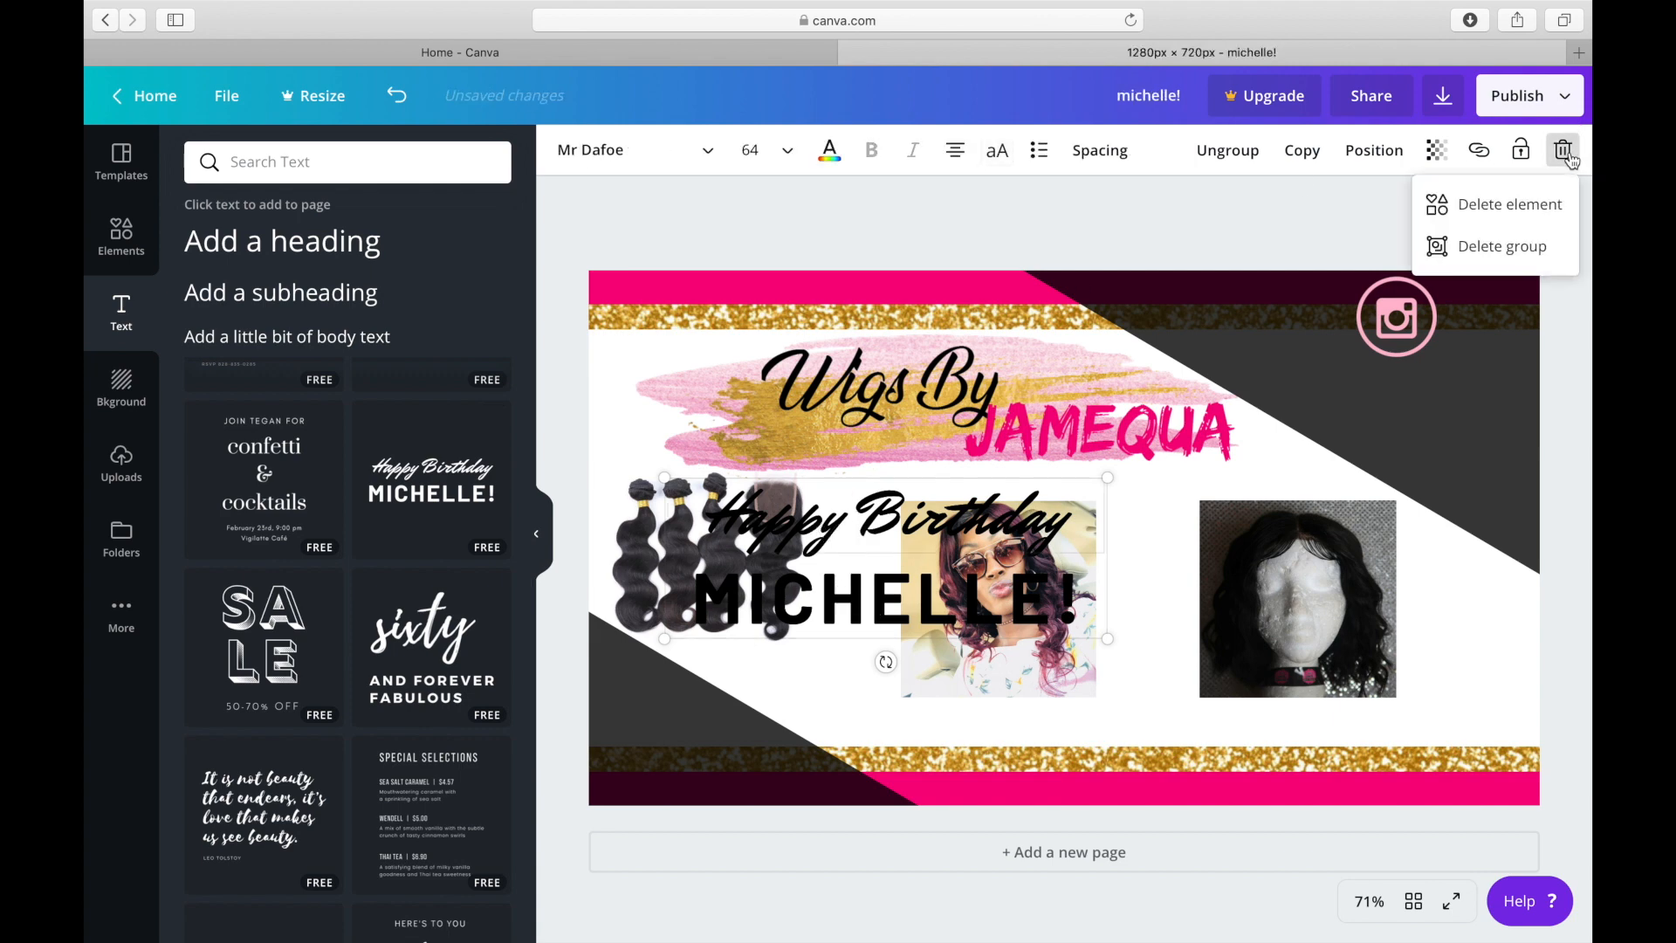
pyautogui.rightClick(1521, 208)
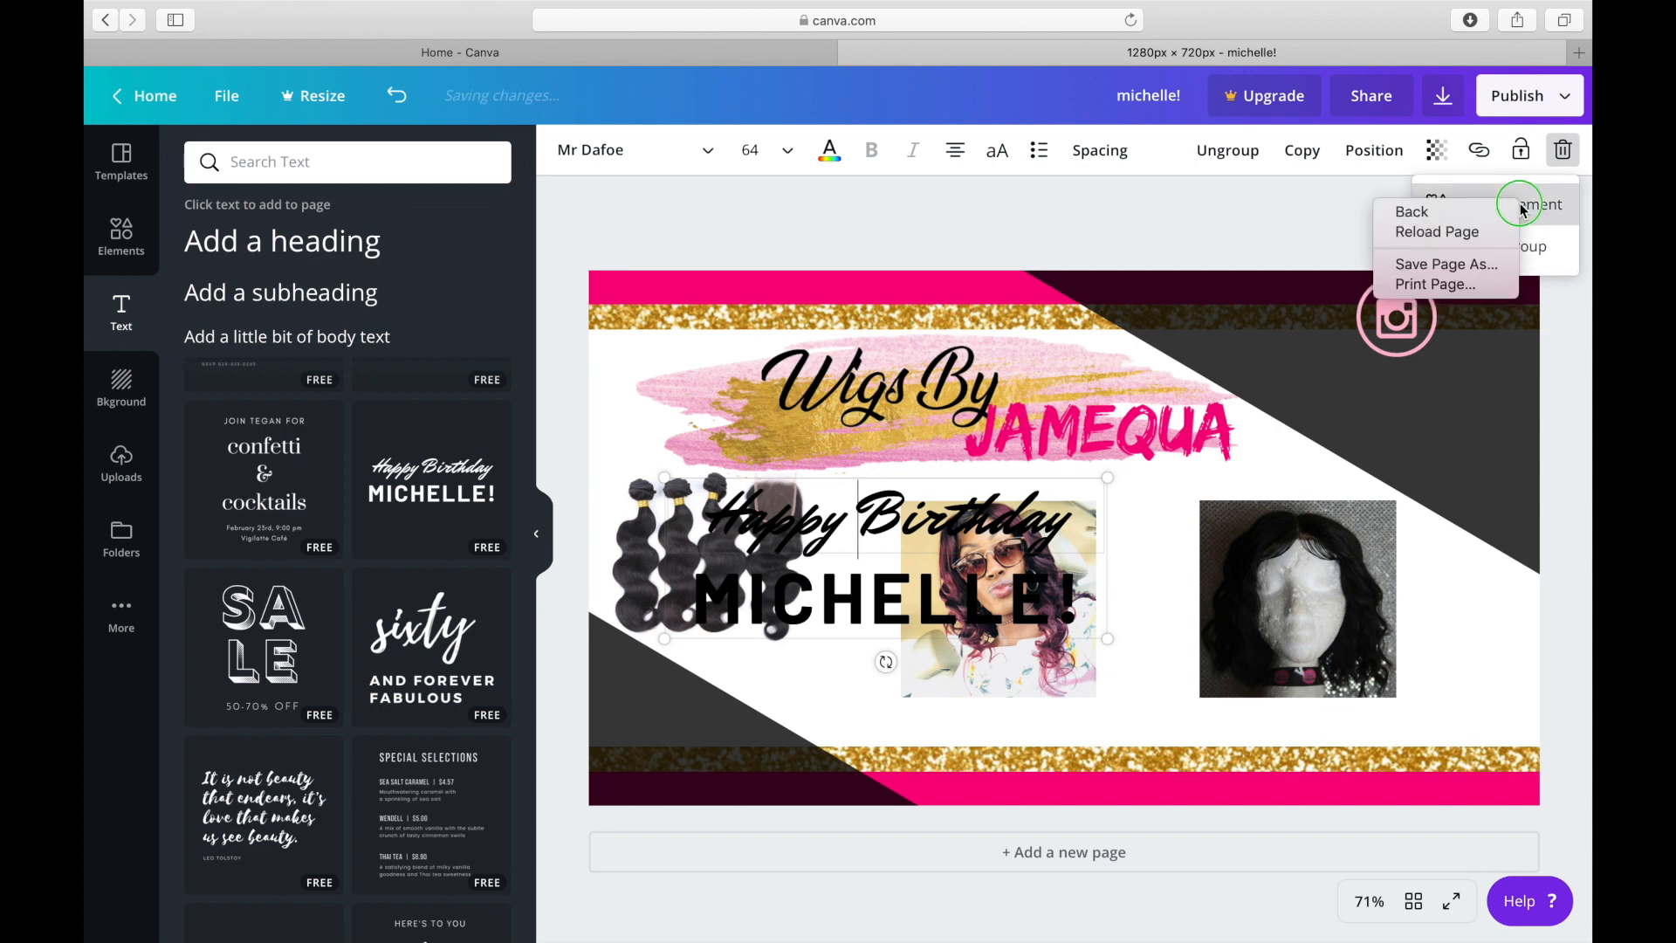
pyautogui.click(1520, 209)
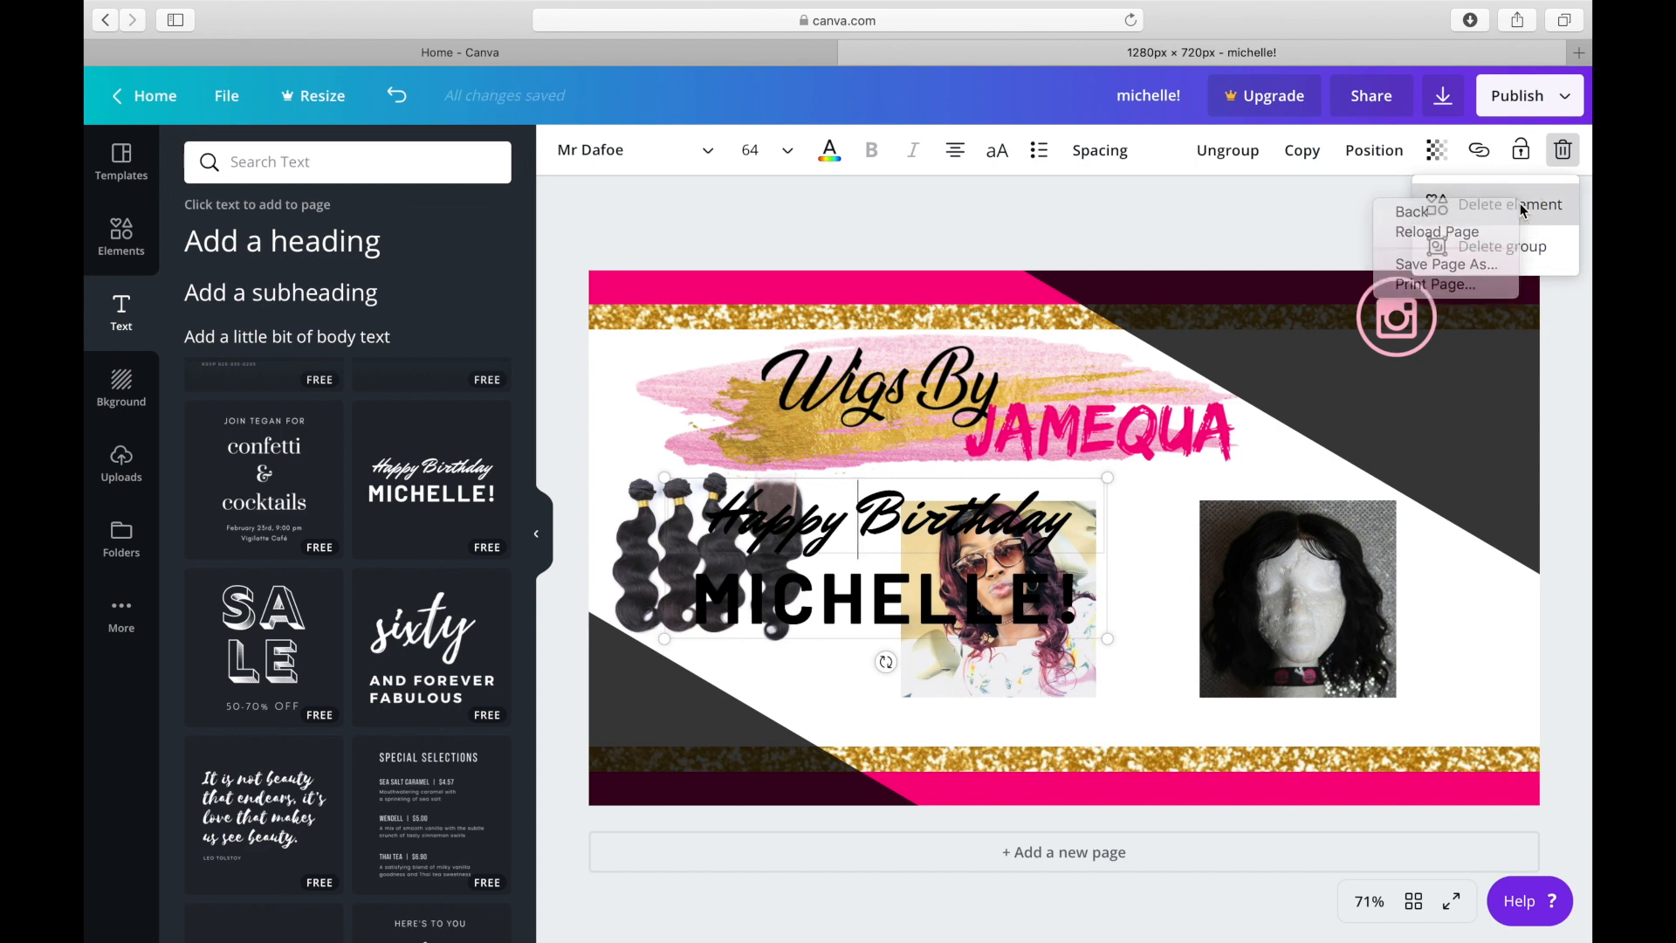
pyautogui.click(1521, 206)
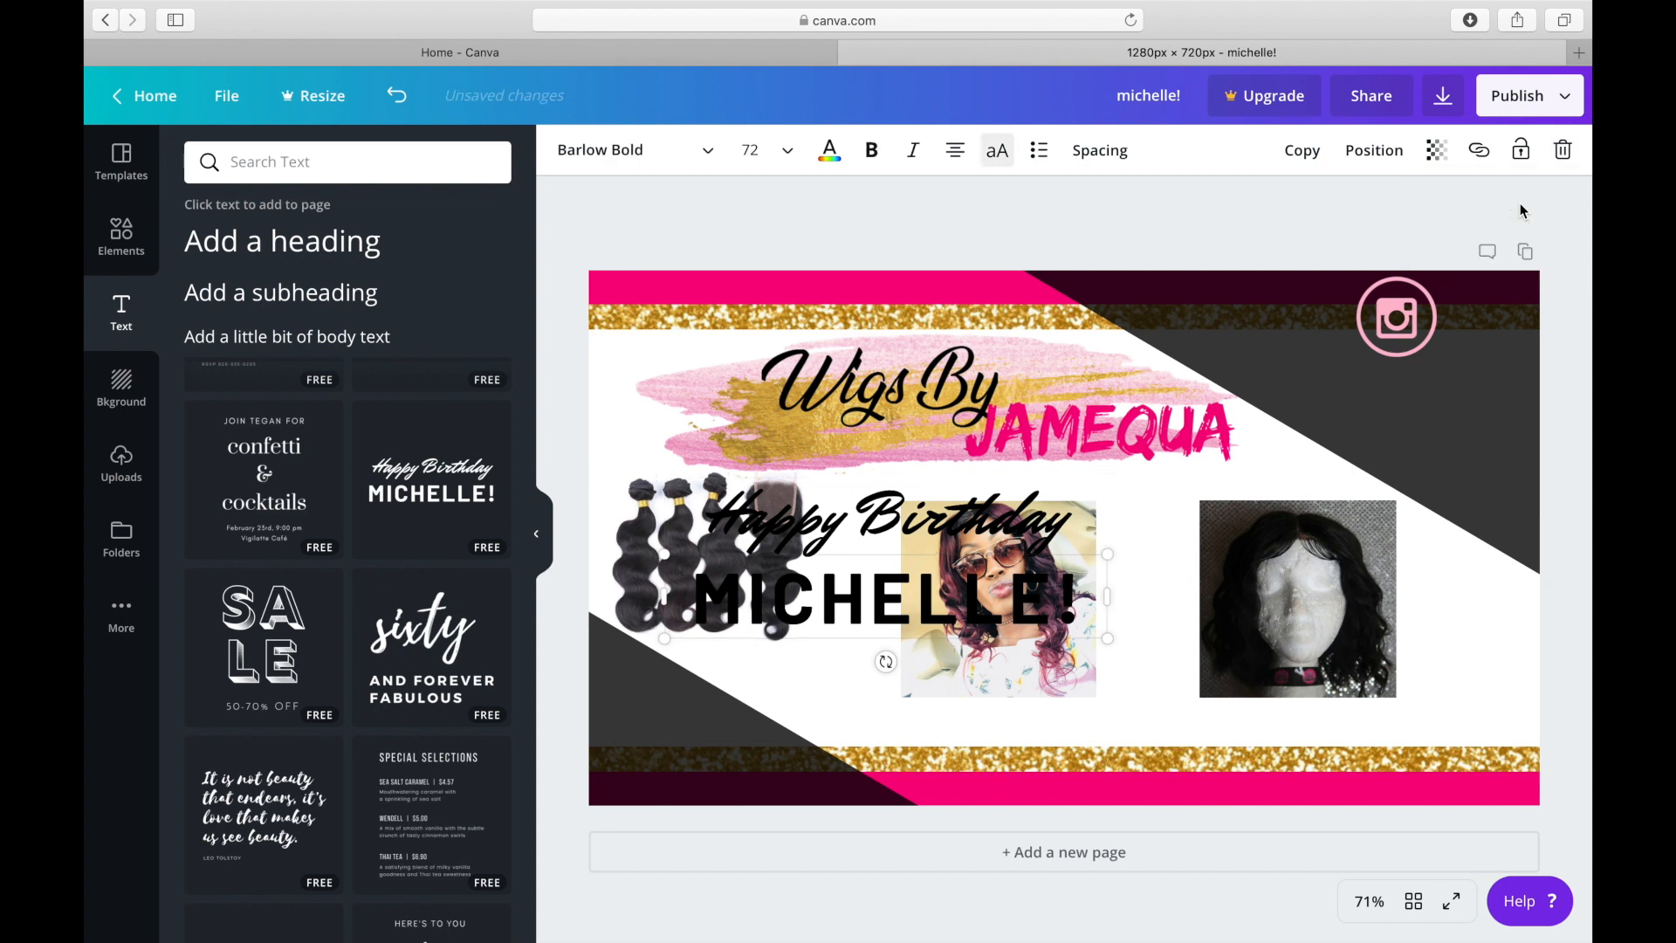
pyautogui.click(898, 513)
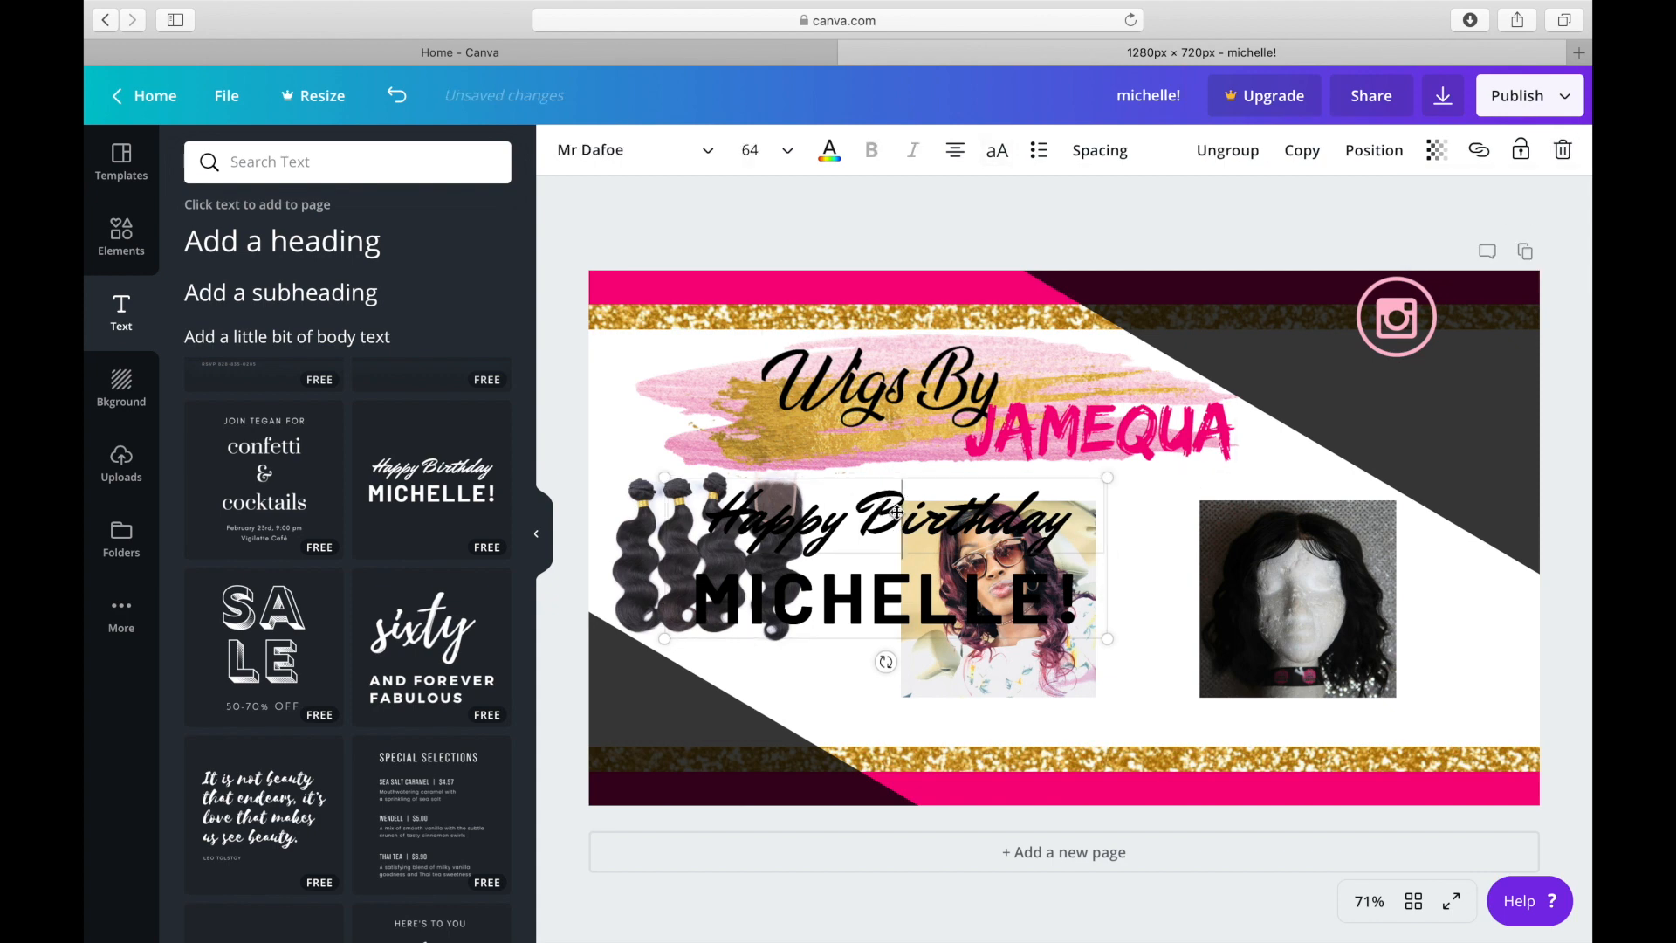
pyautogui.click(1563, 151)
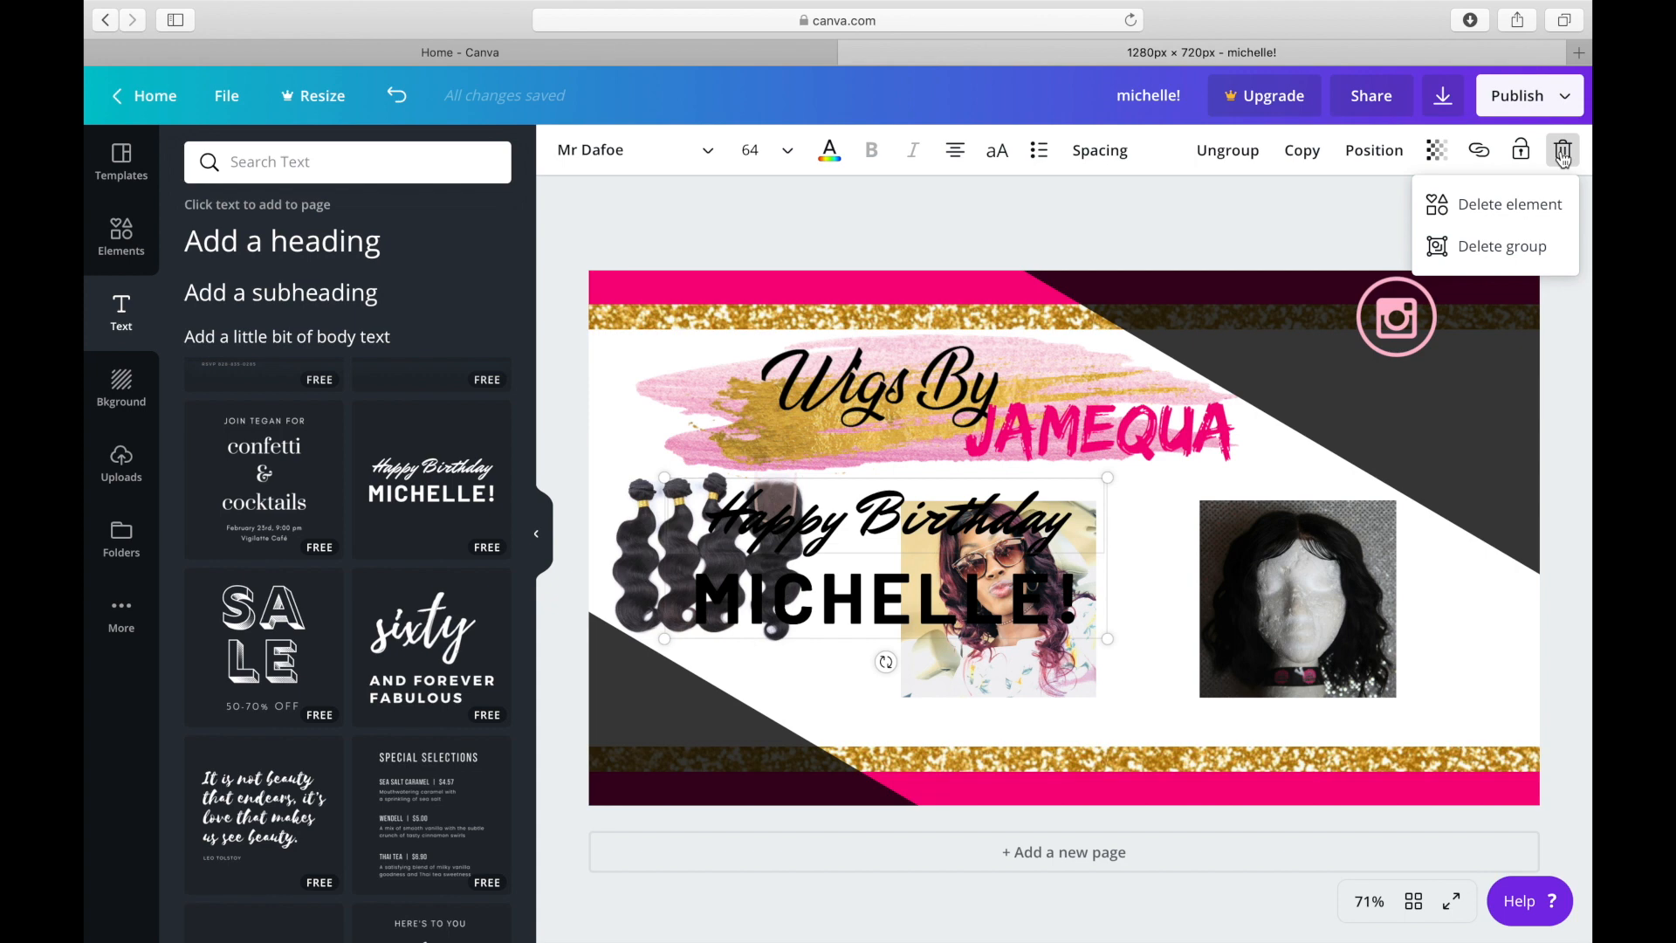
pyautogui.click(1493, 212)
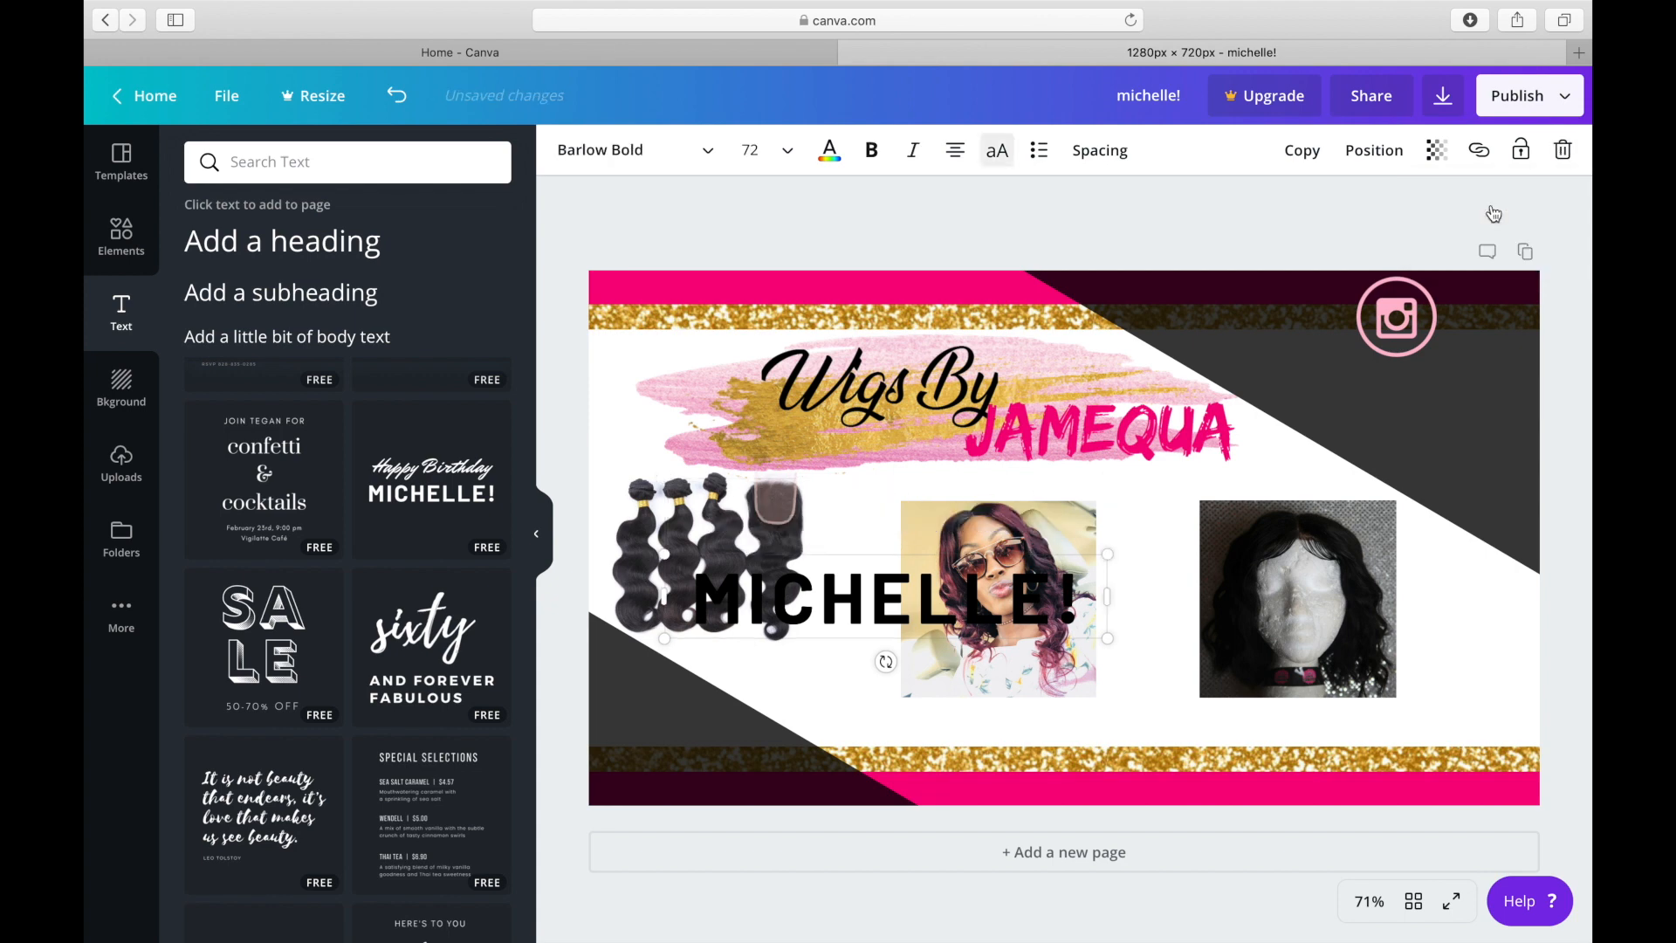
# Recolor the bold name line white and replace its wording with the business owner's Instagram handle.
pyautogui.click(873, 574)
pyautogui.click(827, 155)
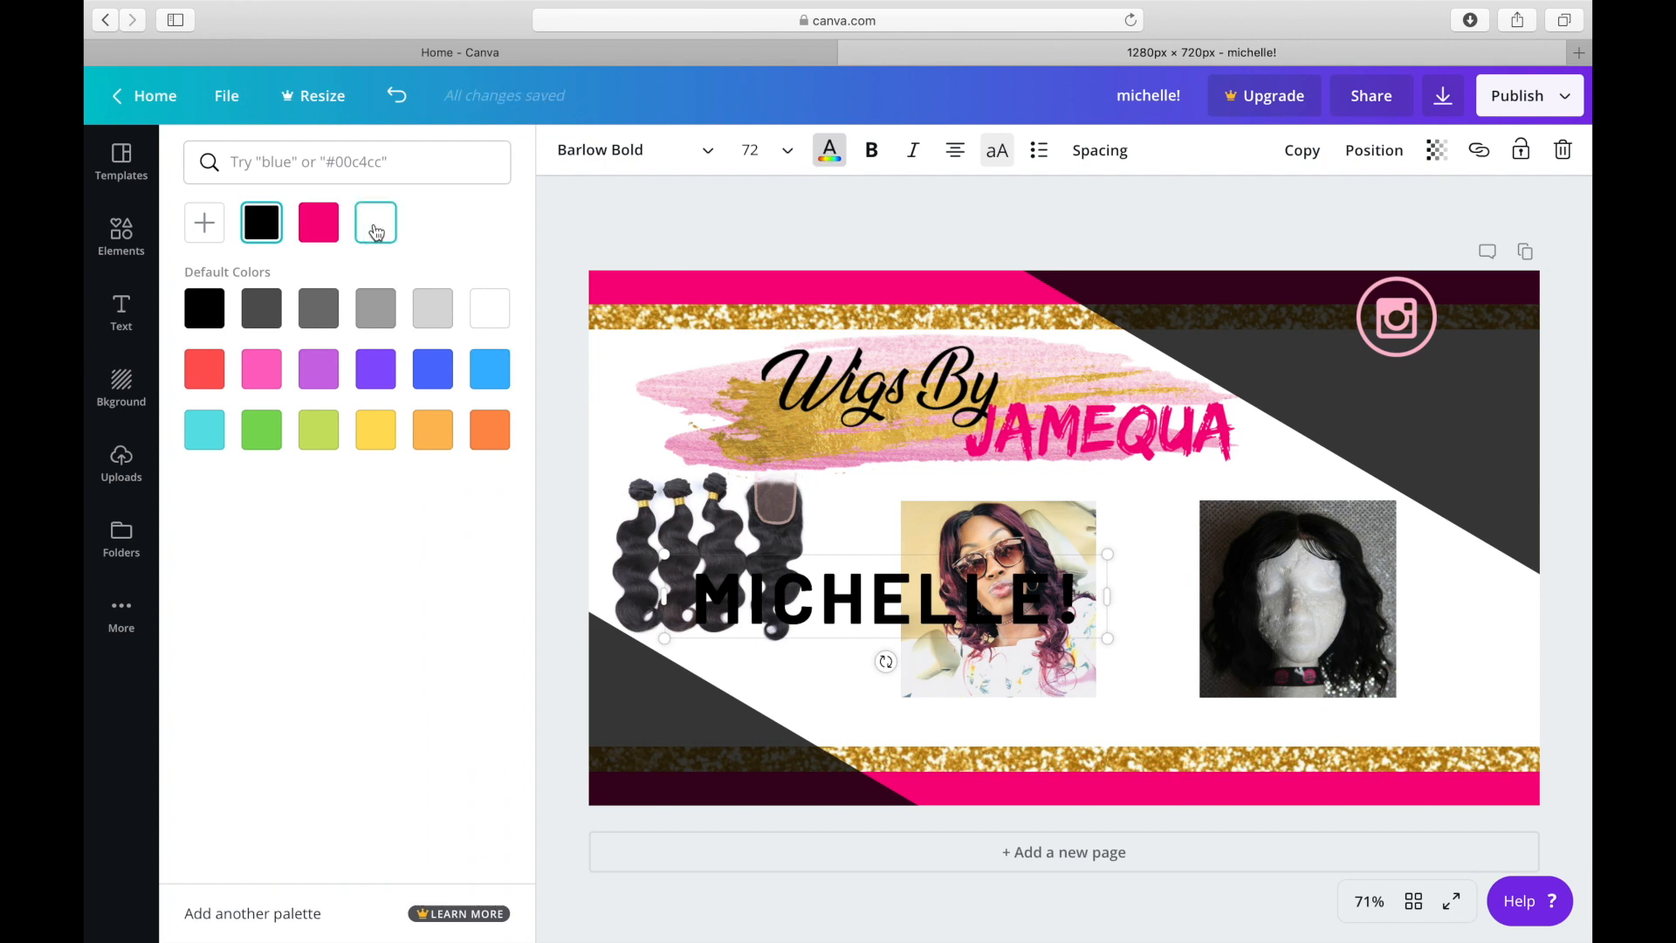
pyautogui.click(376, 232)
pyautogui.moveTo(1083, 598); pyautogui.dragTo(667, 552)
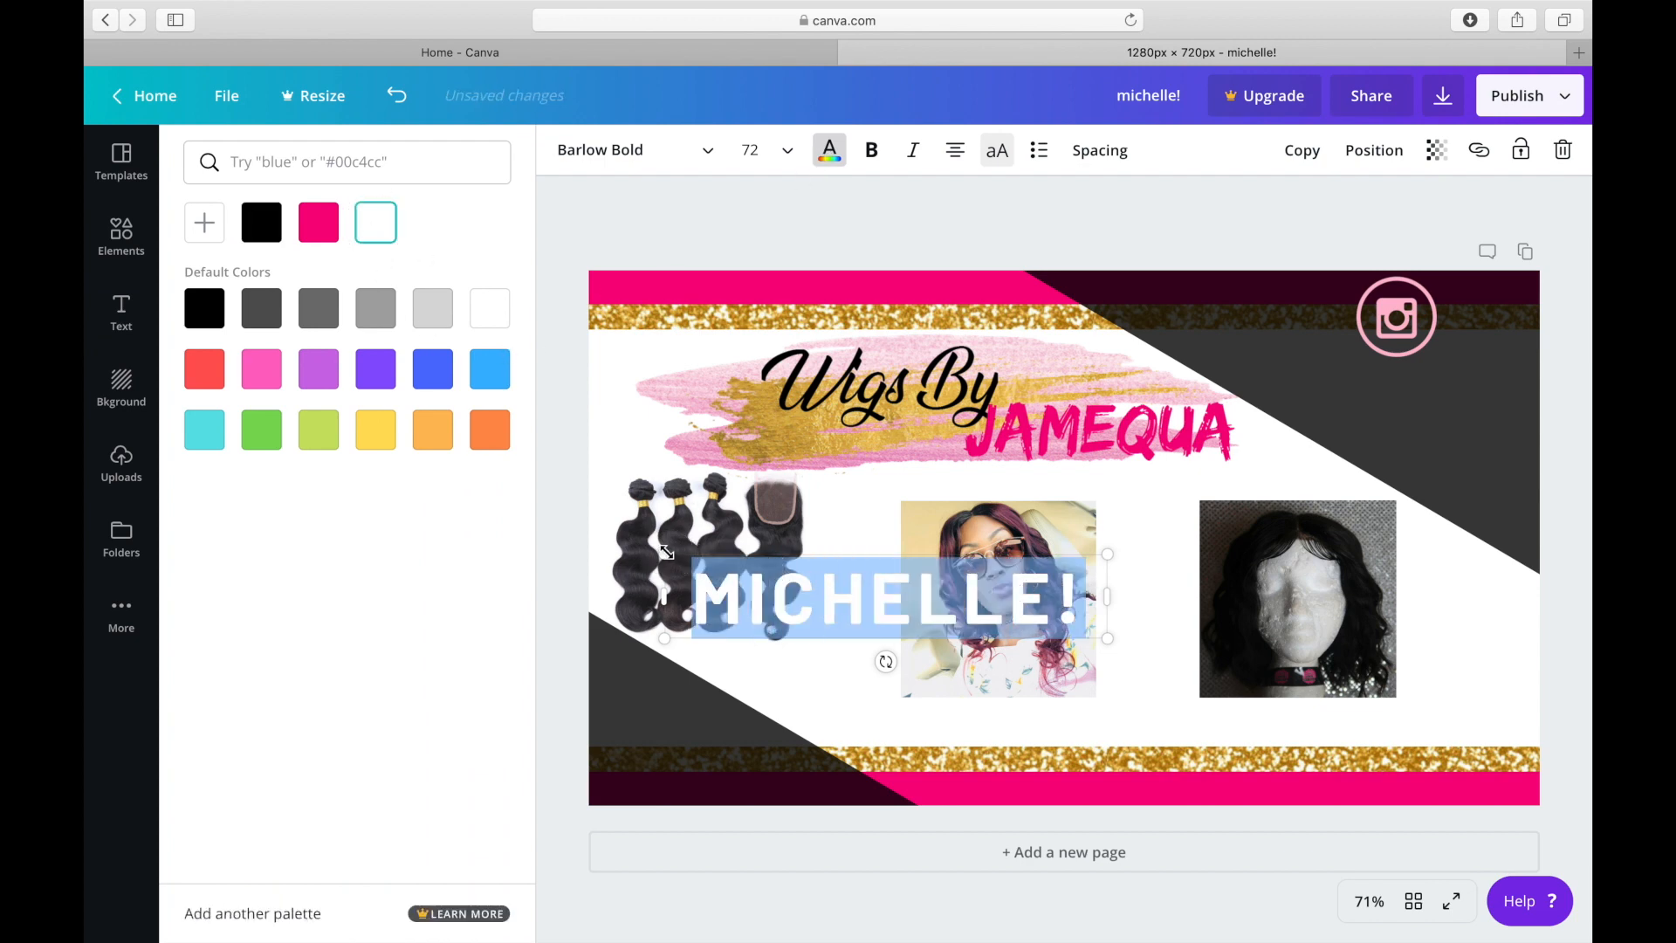
pyautogui.write('JAM')
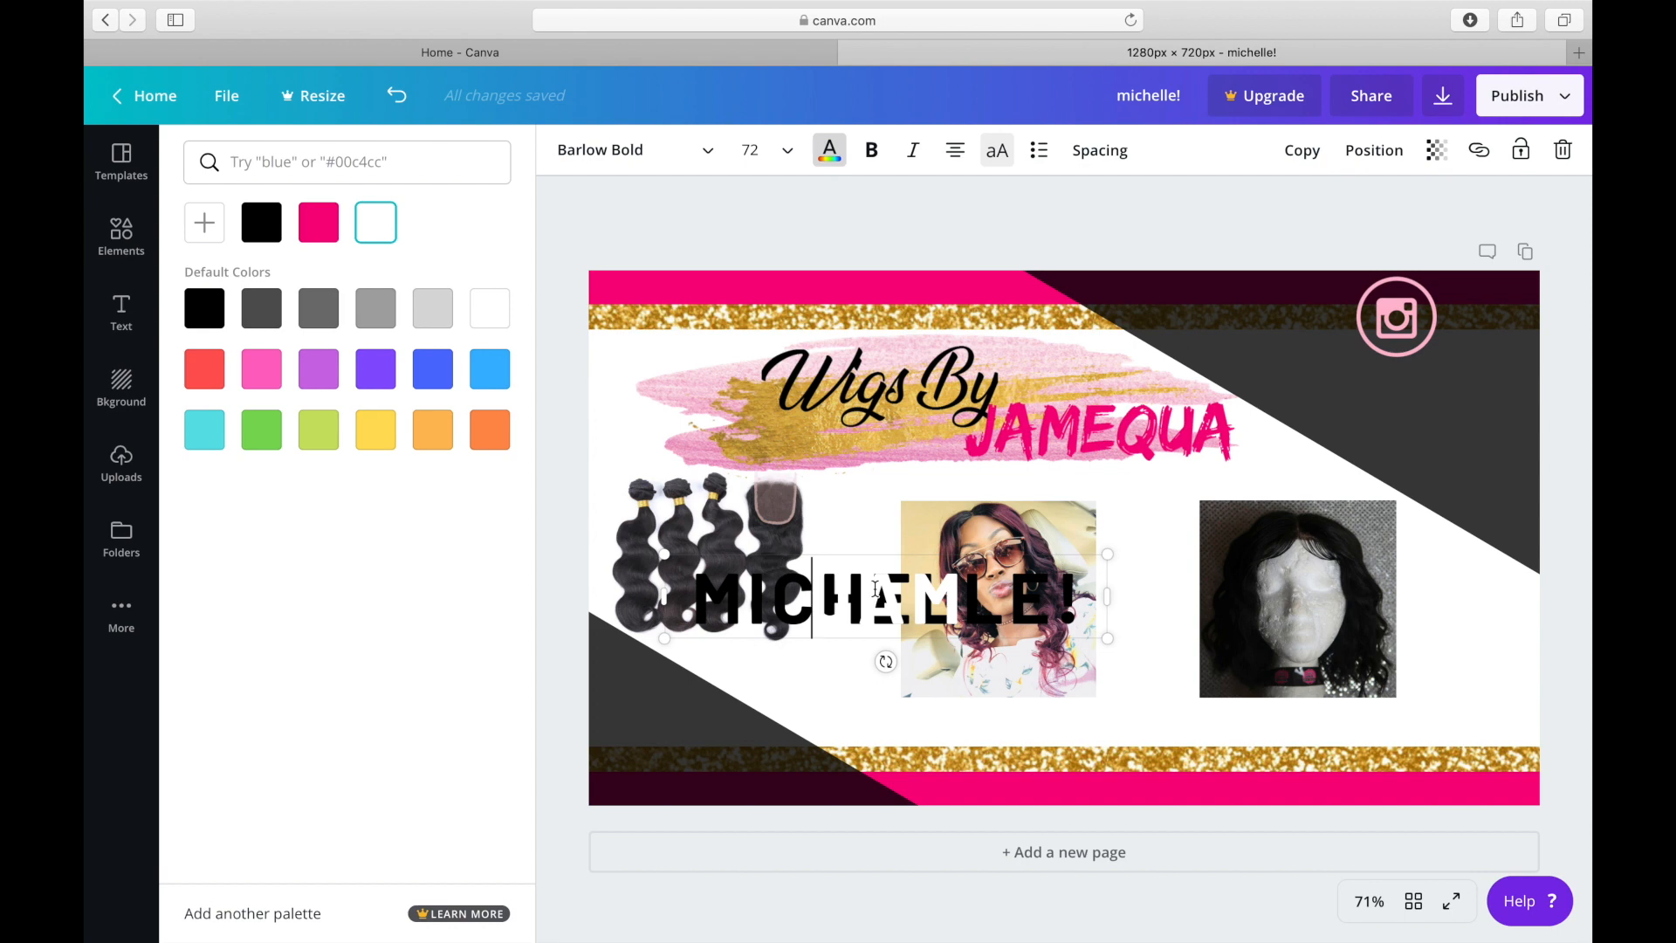
pyautogui.click(899, 593)
pyautogui.moveTo(968, 601); pyautogui.dragTo(857, 599)
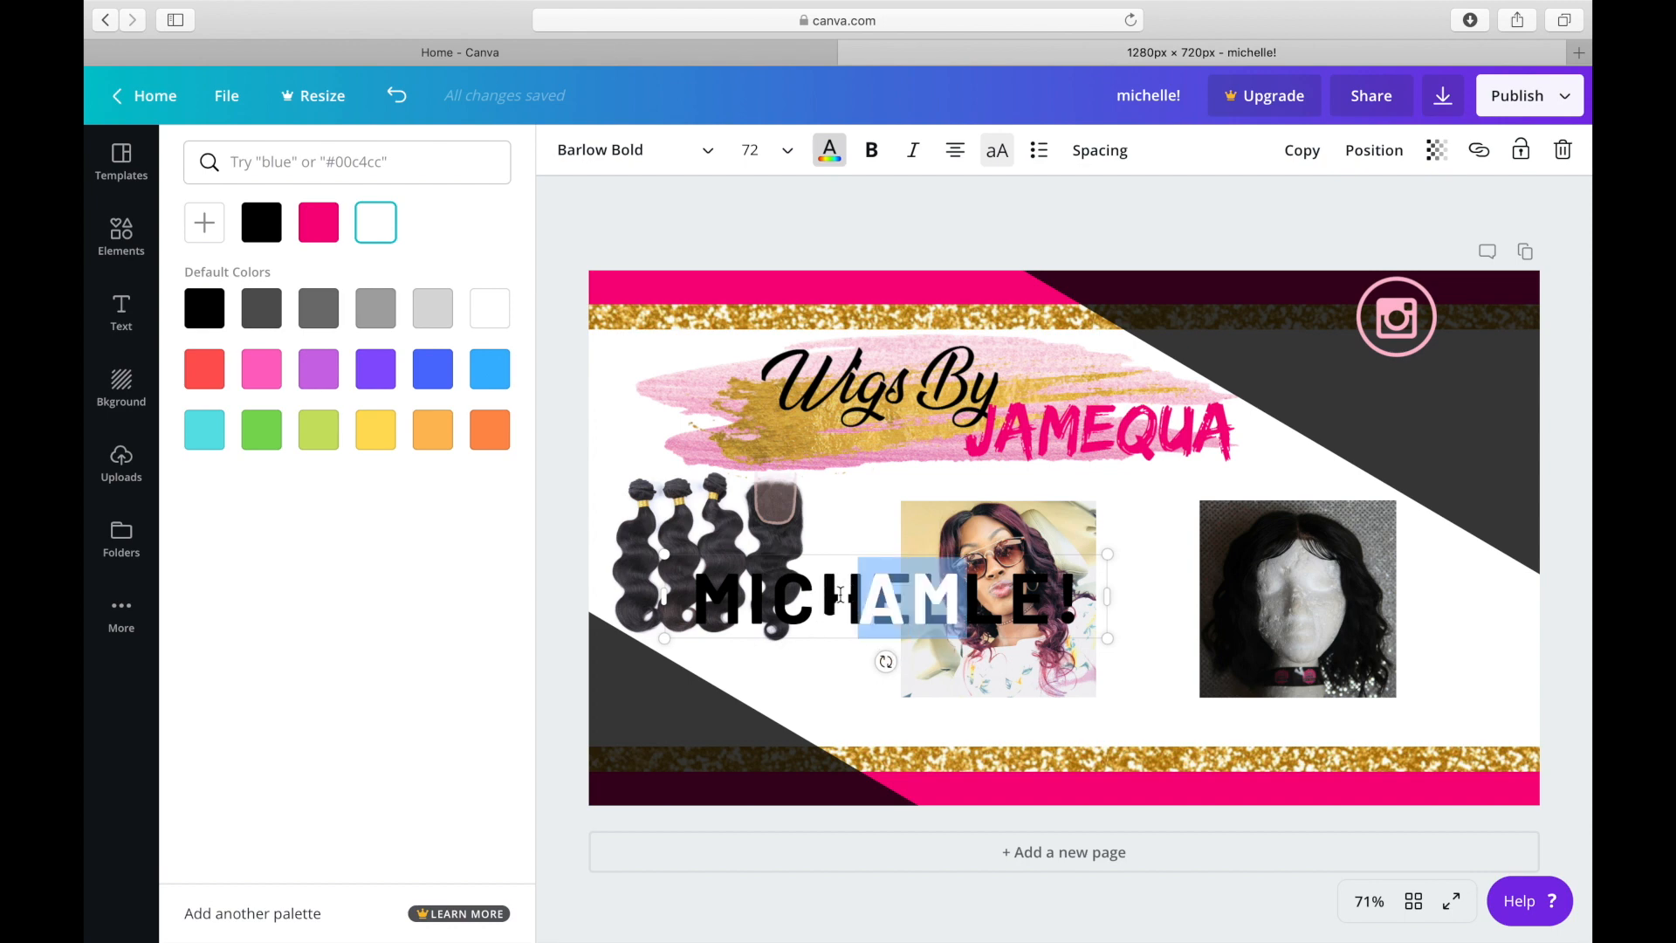
pyautogui.press('BackSpace')
pyautogui.press('BackSpace')
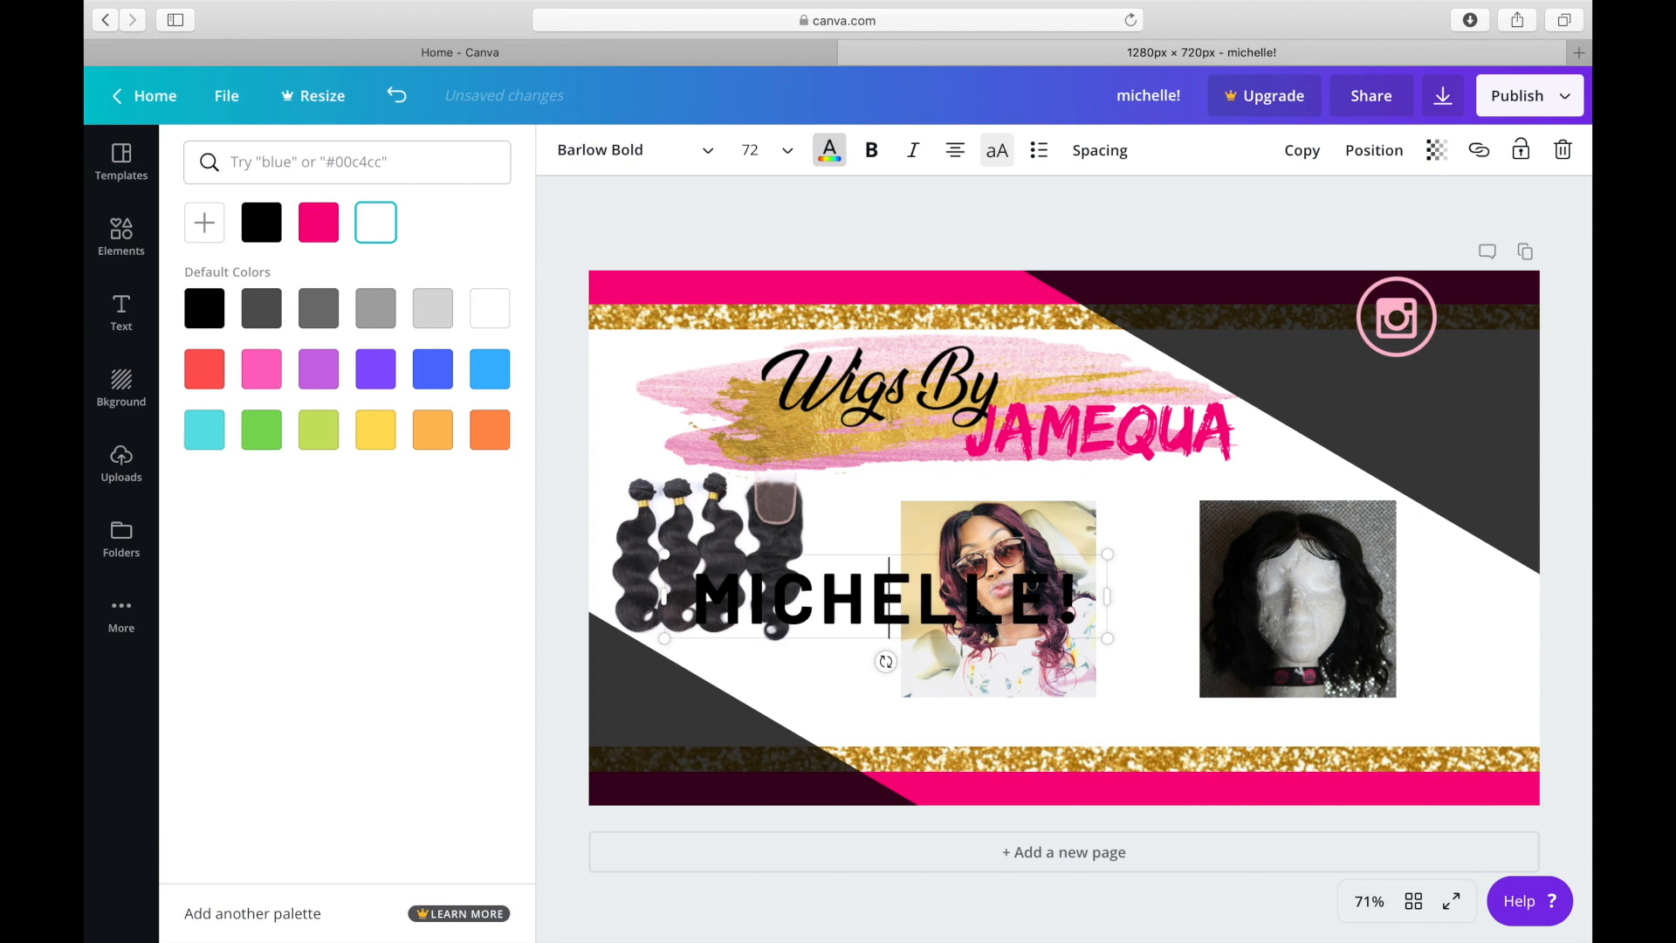
pyautogui.write('JAMEQUAS HEAVENS')
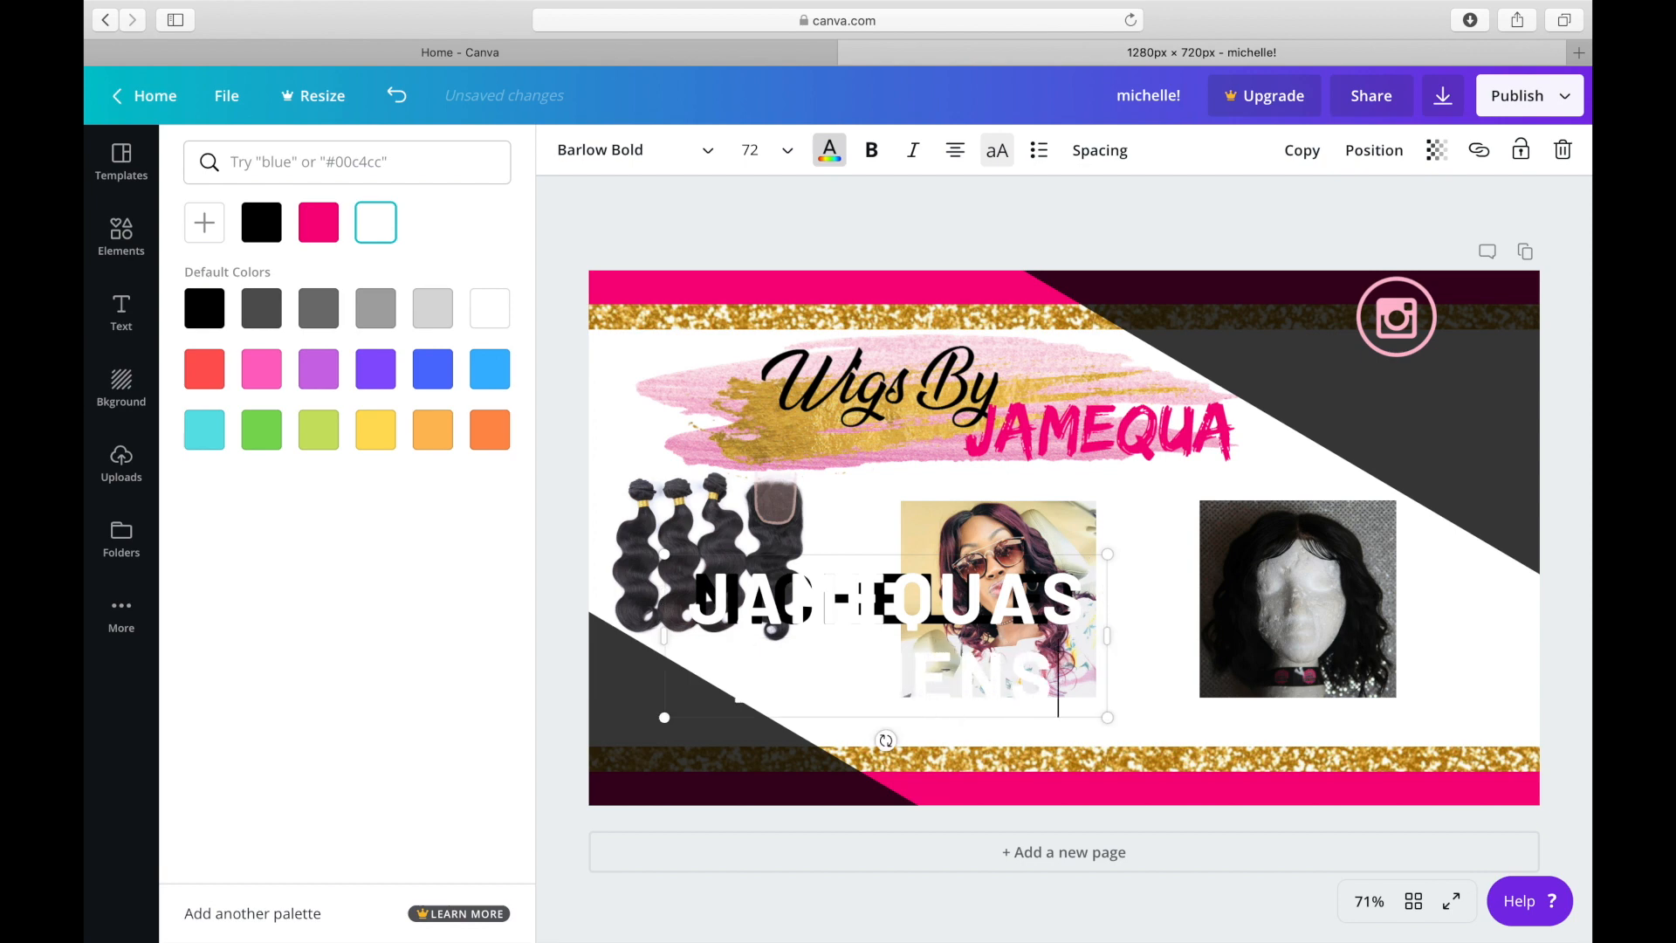
# Shrink the white handle text to about size 31 and delete the leftover black name line.
pyautogui.moveTo(659, 554); pyautogui.dragTo(920, 623)
pyautogui.click(830, 609)
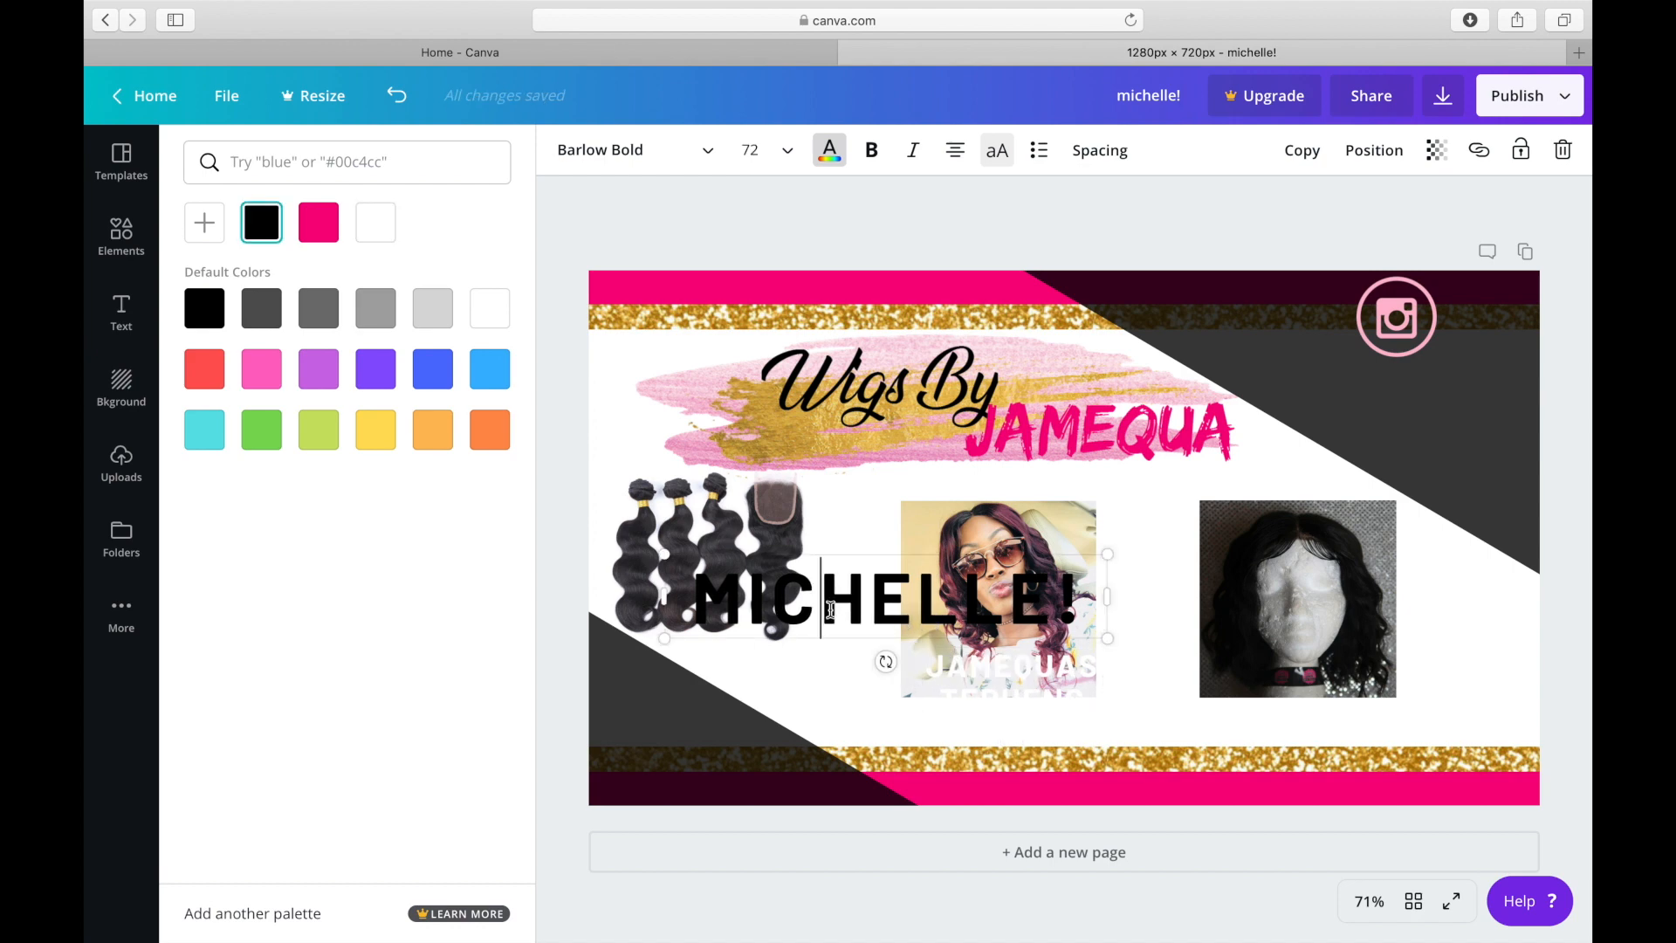
pyautogui.click(1559, 150)
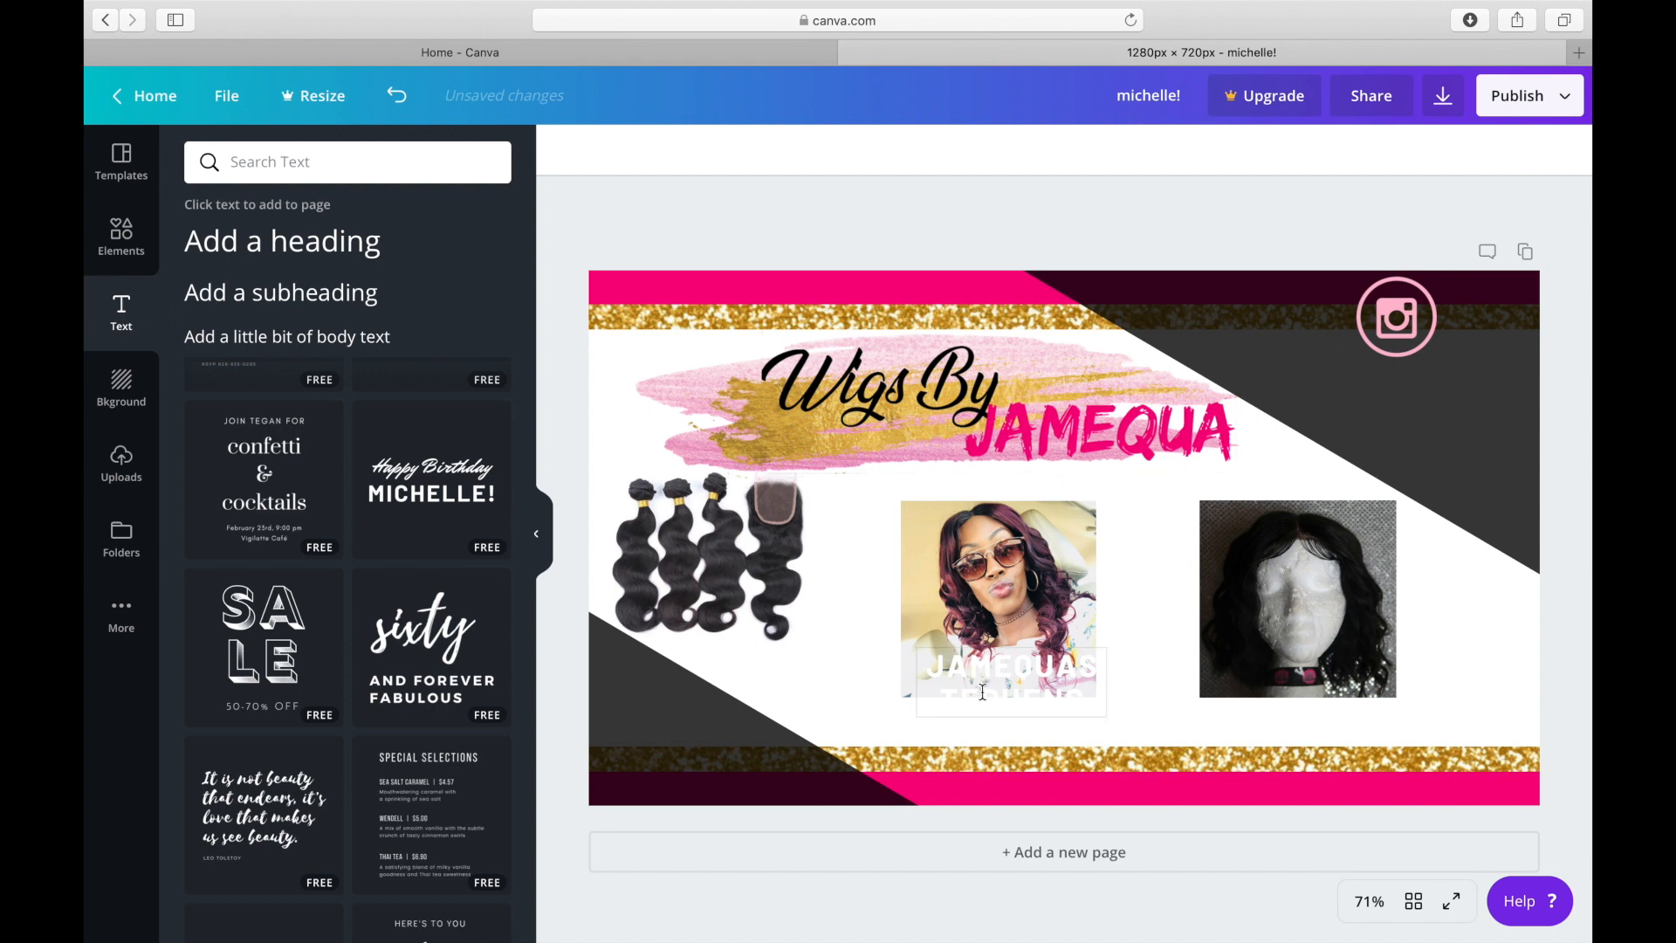
# Move the white handle text beneath the Instagram icon and widen its text box so the handle fits on one line.
pyautogui.click(986, 671)
pyautogui.moveTo(995, 646); pyautogui.dragTo(1380, 362)
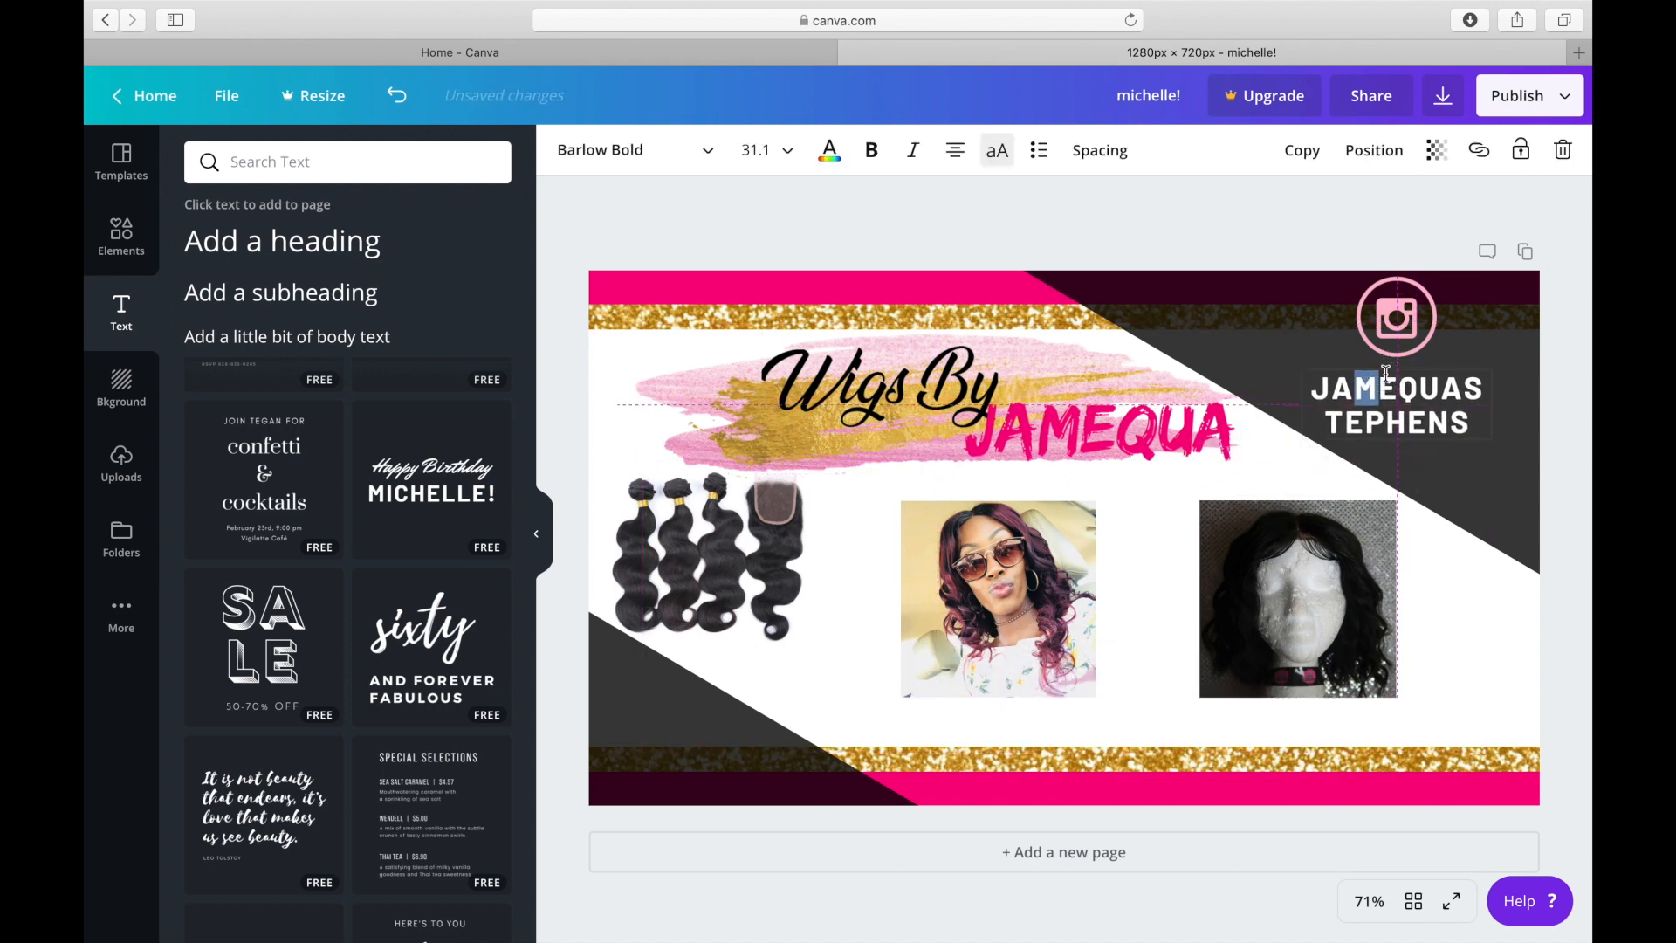
pyautogui.moveTo(1301, 403); pyautogui.dragTo(1275, 367)
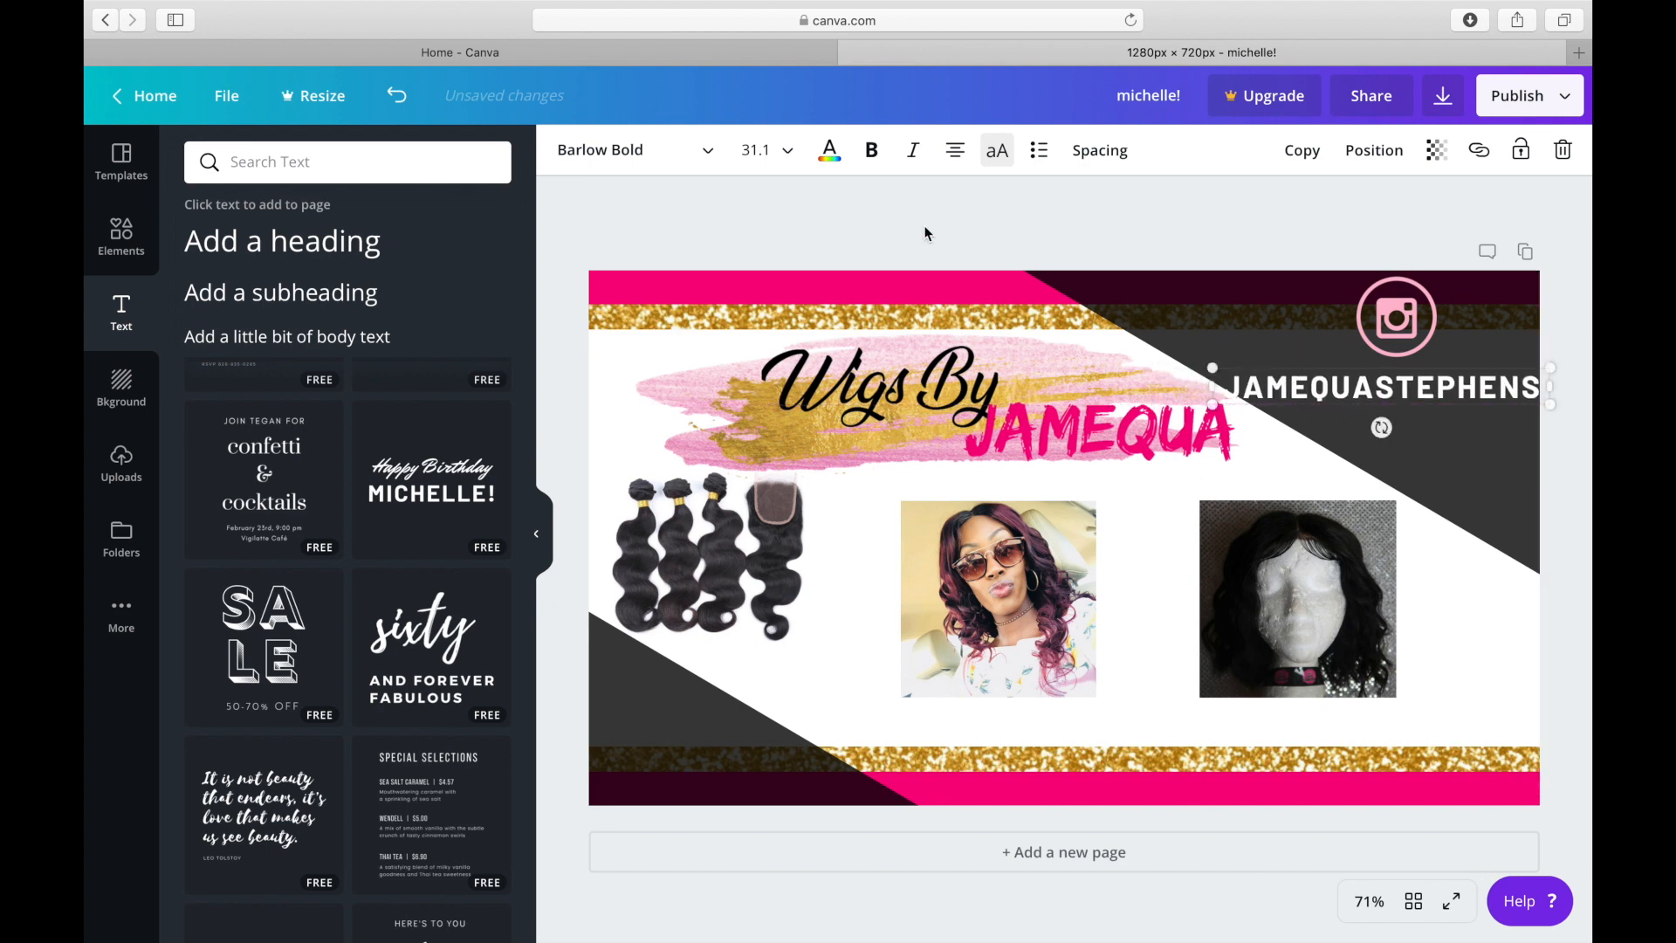
# Set the handle text's font size to 24 and shift it slightly right to centre it beneath the Instagram icon.
pyautogui.click(758, 150)
pyautogui.click(793, 579)
pyautogui.click(758, 151)
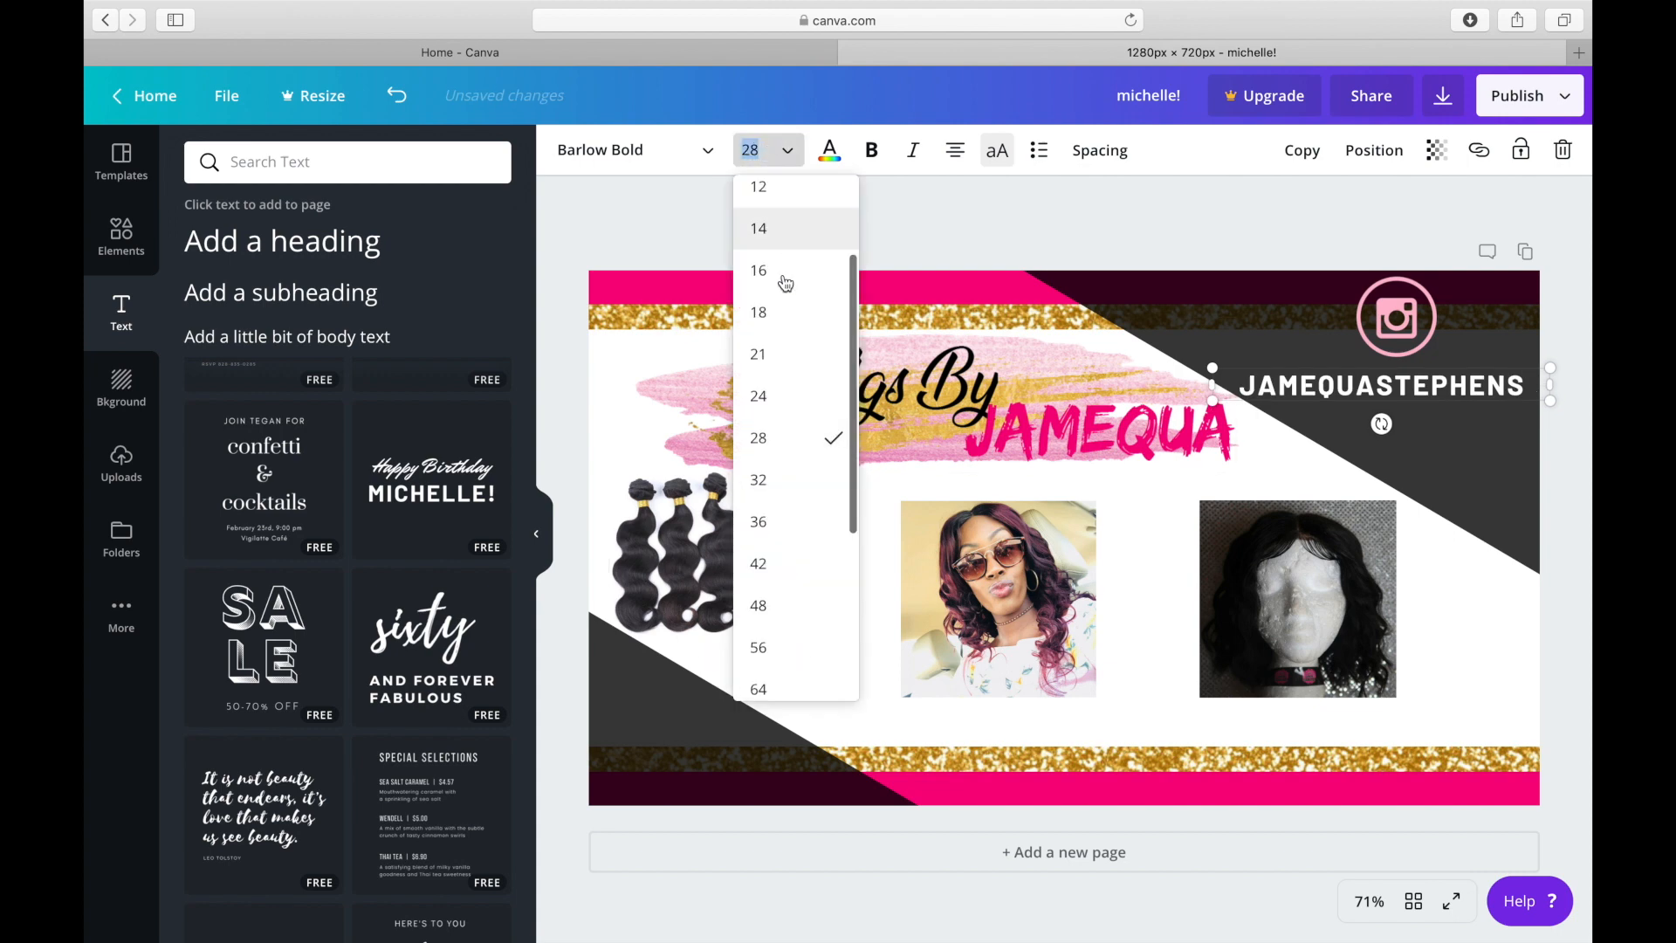
pyautogui.click(791, 405)
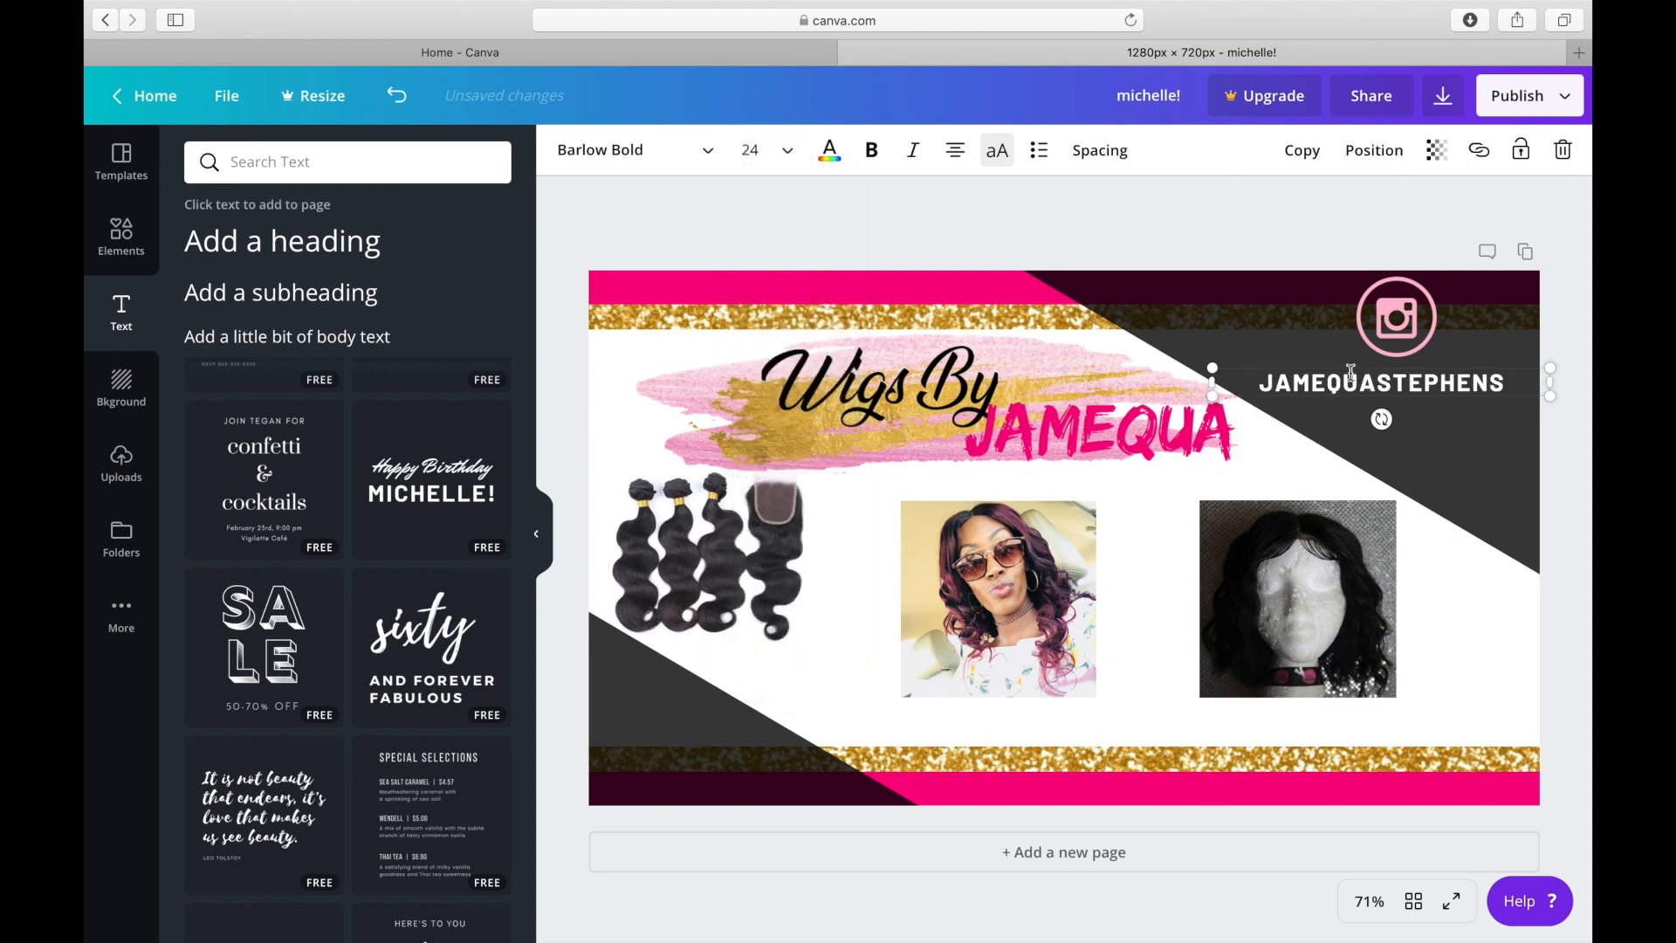
pyautogui.moveTo(1344, 366); pyautogui.dragTo(1360, 365)
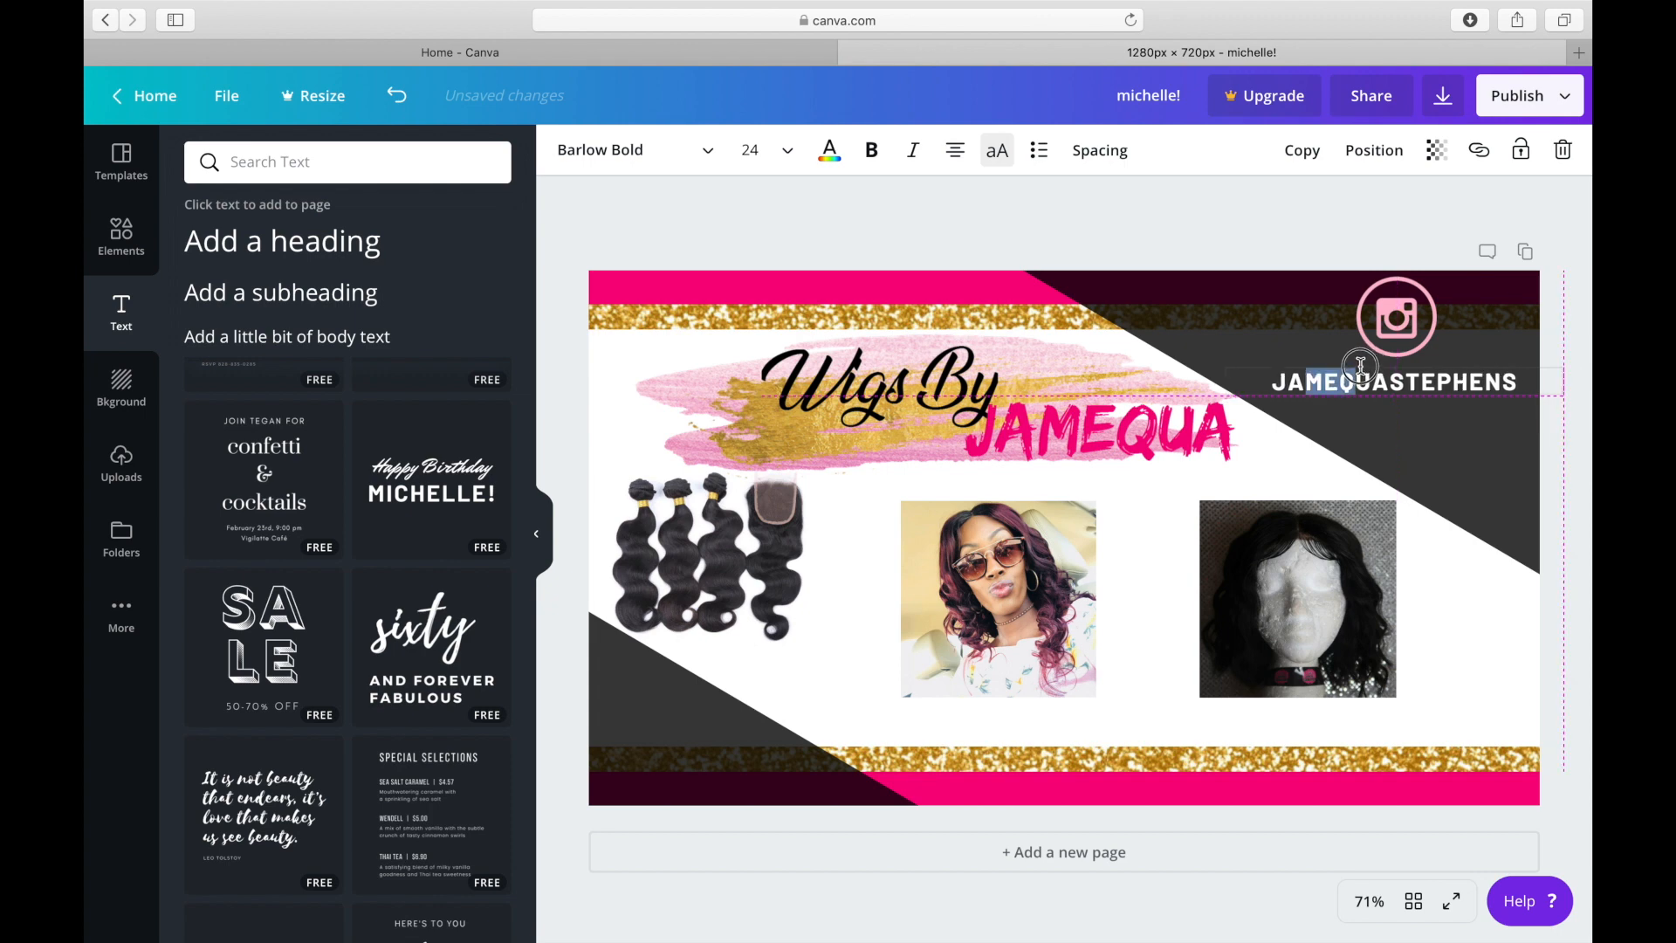
pyautogui.click(1223, 234)
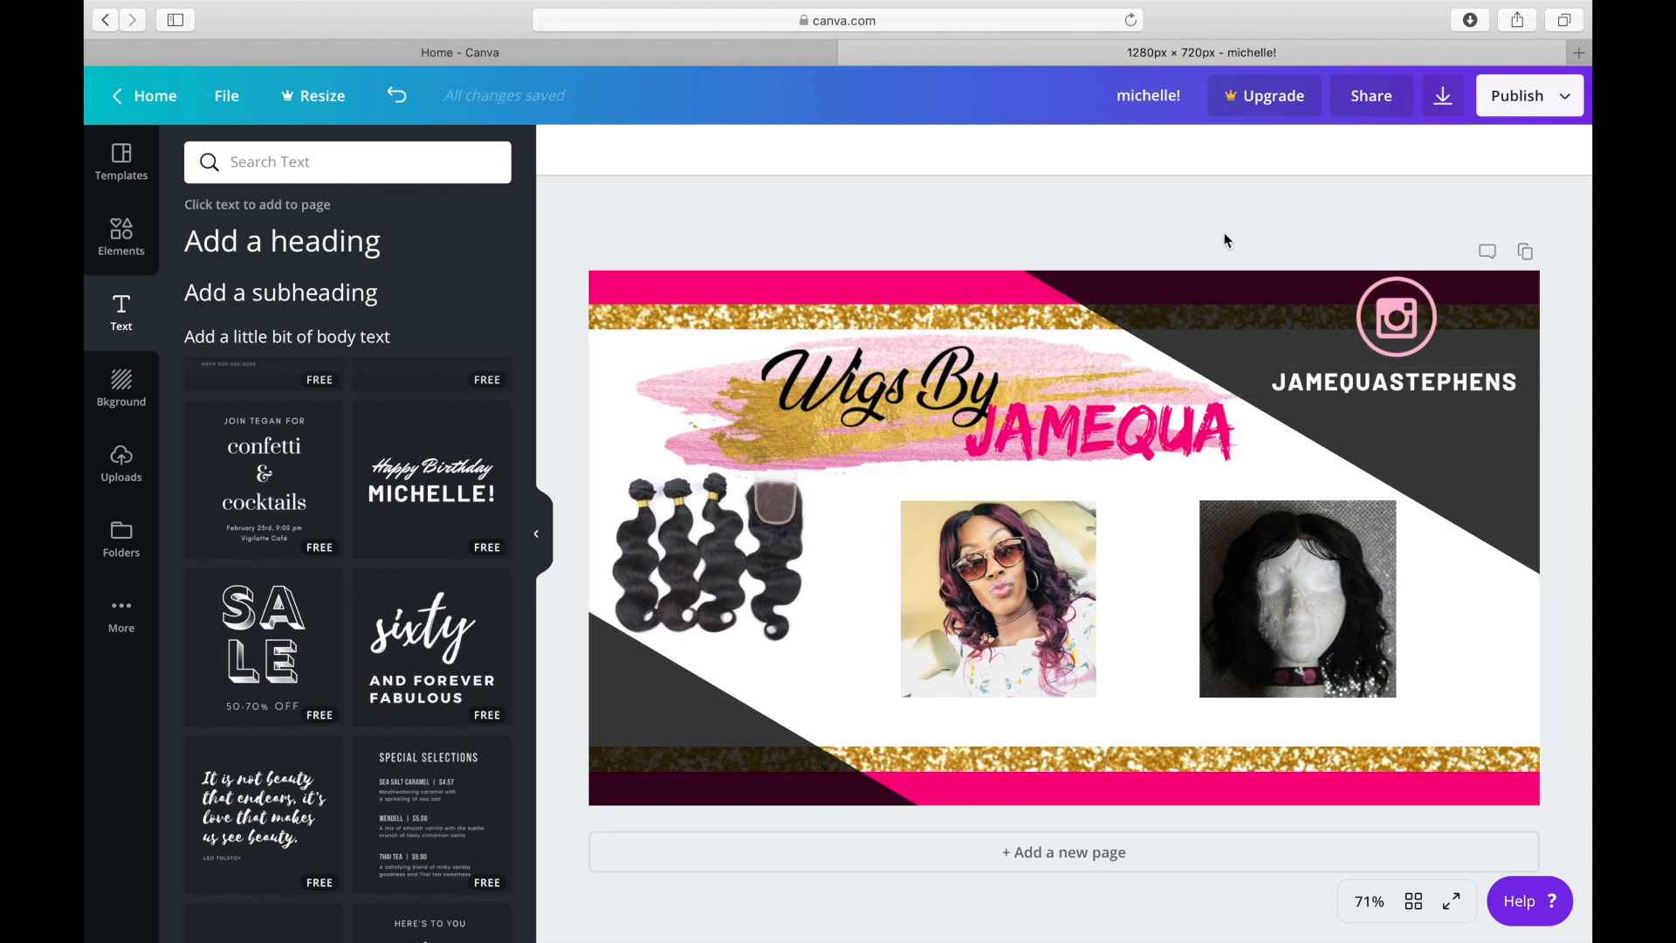
# Duplicate the handle text and place the copy beneath the hair bundles photo.
pyautogui.click(1328, 388)
pyautogui.click(1304, 155)
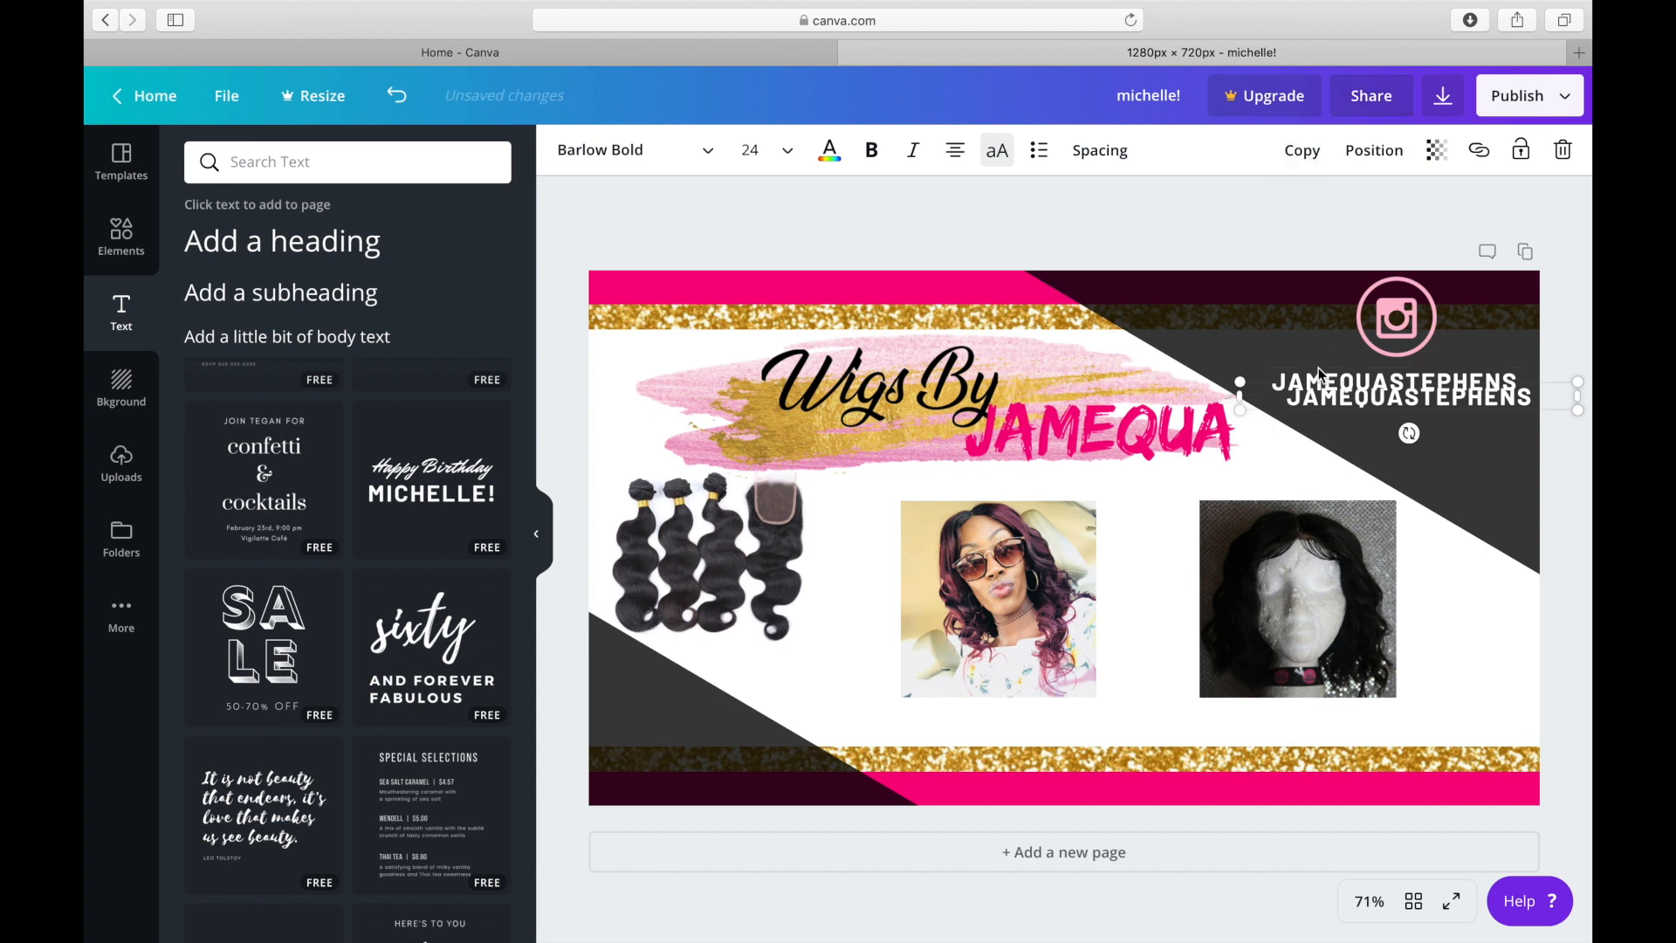
pyautogui.moveTo(1330, 409); pyautogui.dragTo(661, 666)
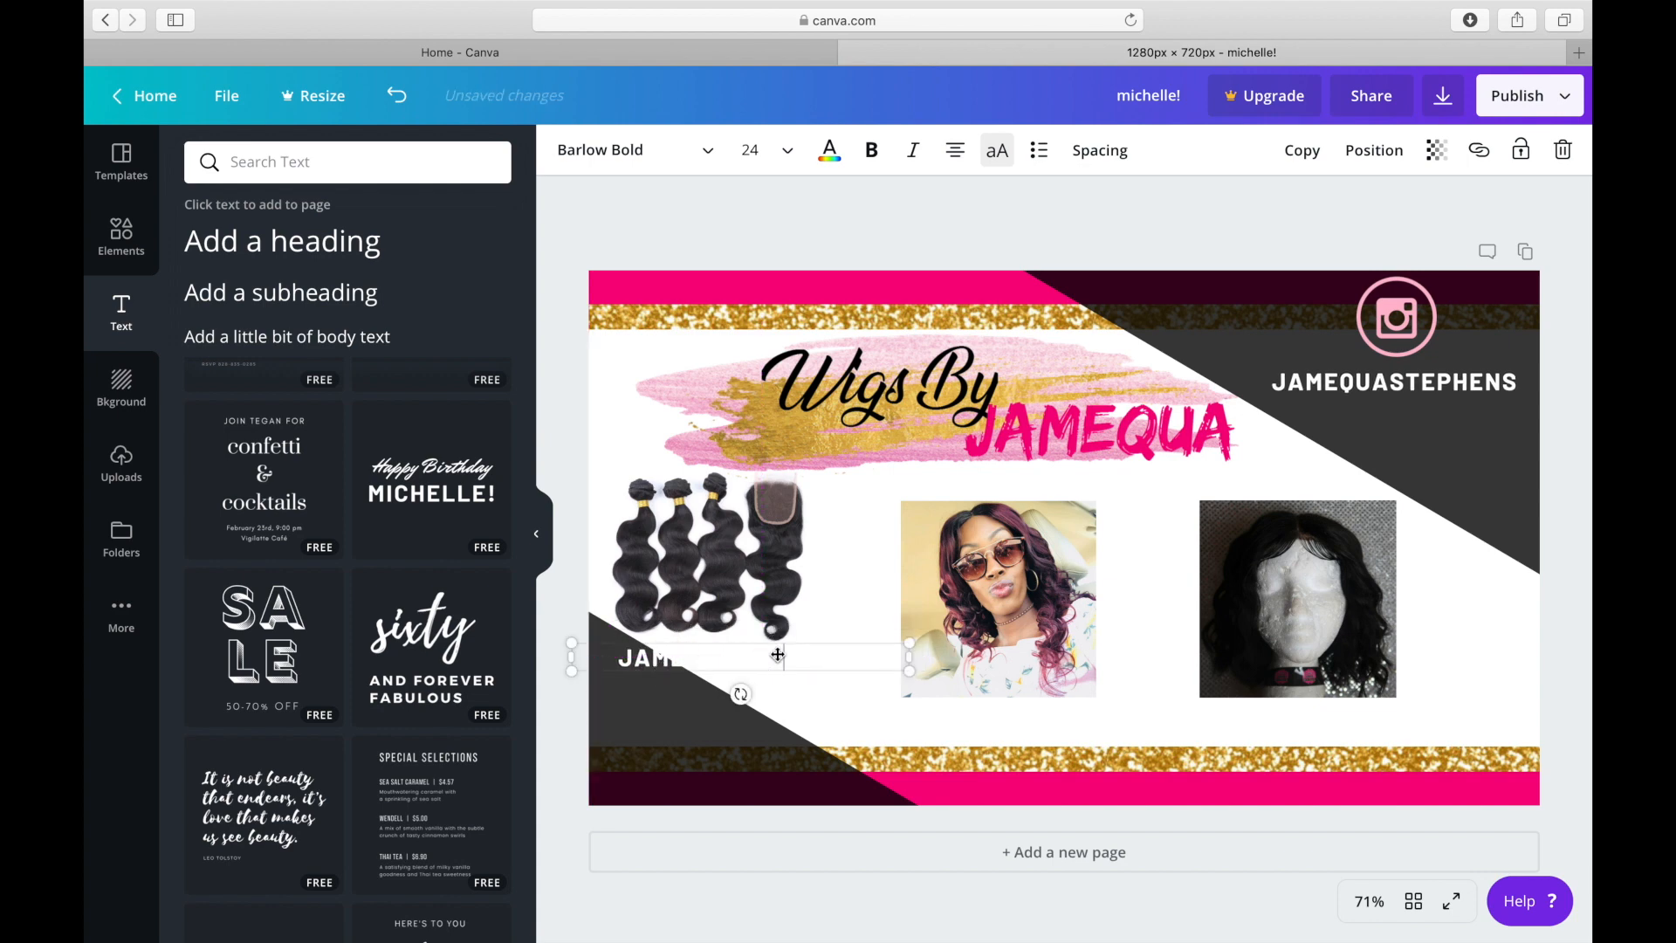
# Replace the copied text with "BUNDLES" and recolor it in the design's hot pink.
pyautogui.rightClick(865, 657)
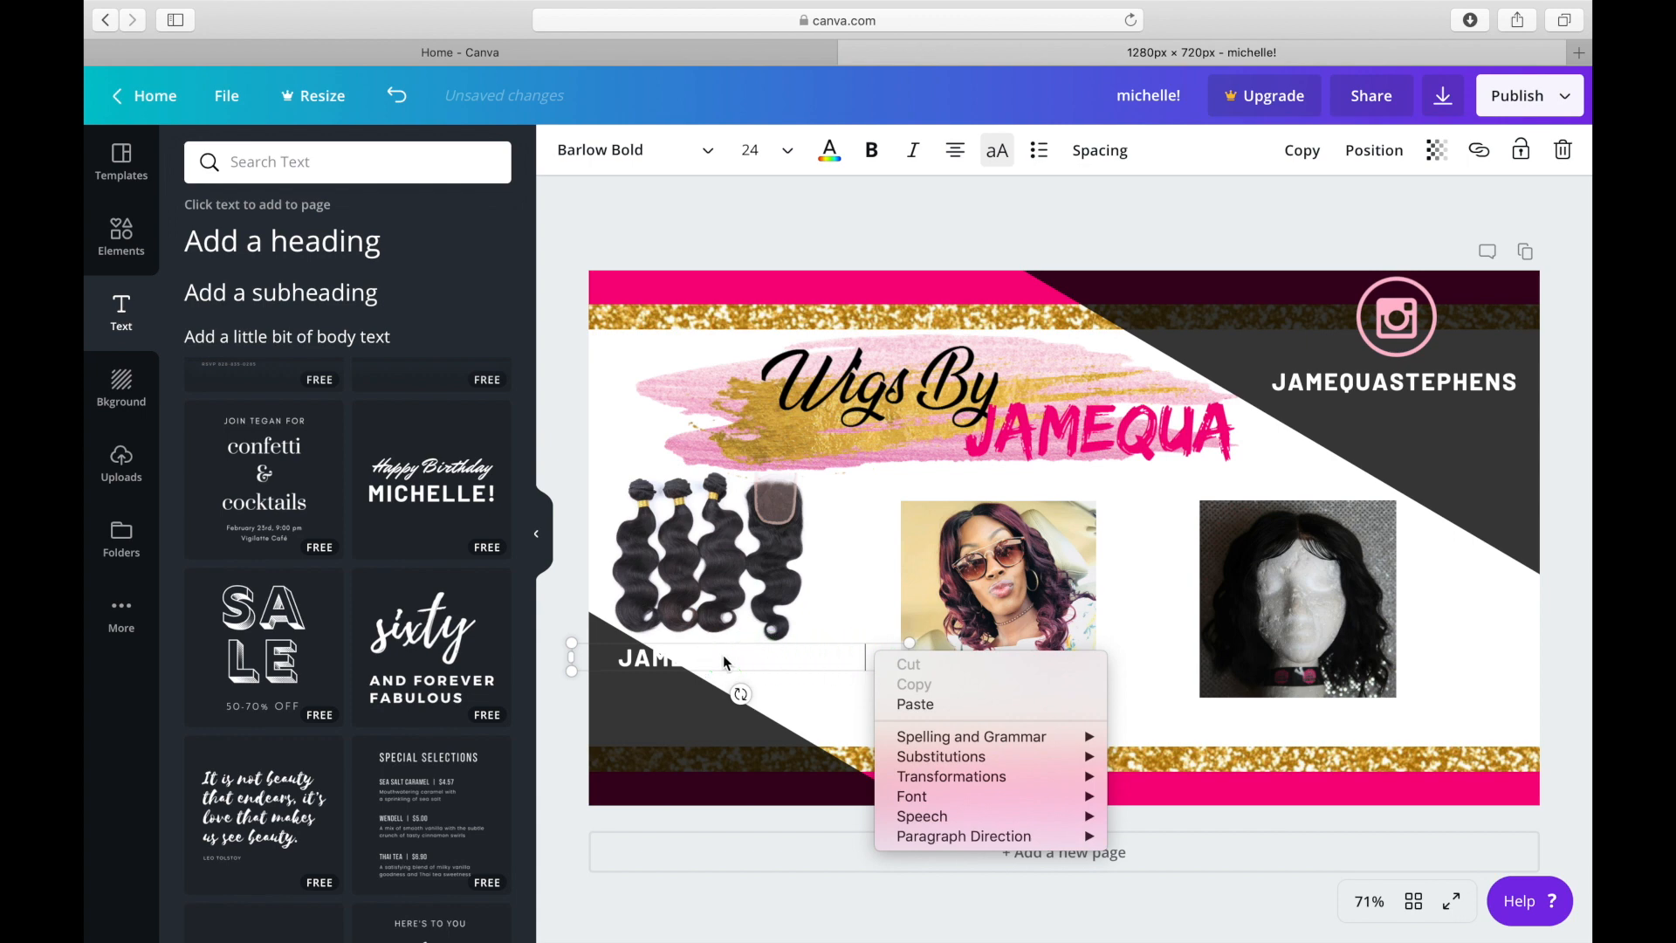
pyautogui.click(724, 661)
pyautogui.press('BackSpace')
pyautogui.press('BackSpace')
pyautogui.press('BackSpace')
pyautogui.press('BackSpace')
pyautogui.press('BackSpace')
pyautogui.press('BackSpace')
pyautogui.press('BackSpace')
pyautogui.press('BackSpace')
pyautogui.press('BackSpace')
pyautogui.press('BackSpace')
pyautogui.press('BackSpace')
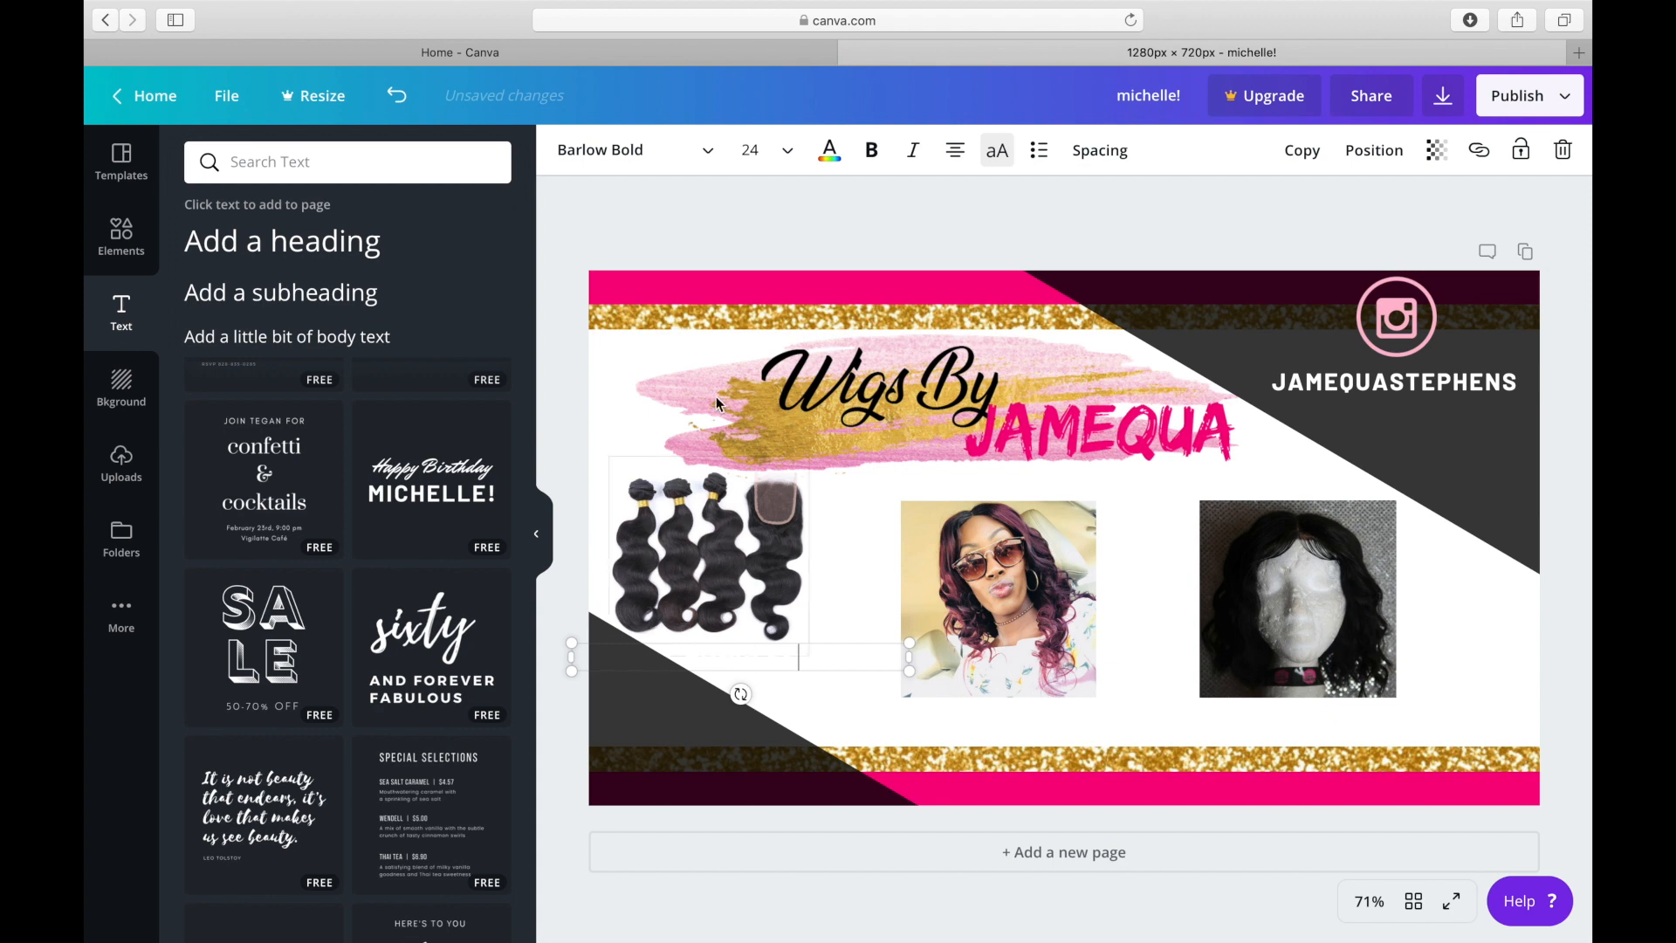
pyautogui.click(750, 150)
pyautogui.click(830, 151)
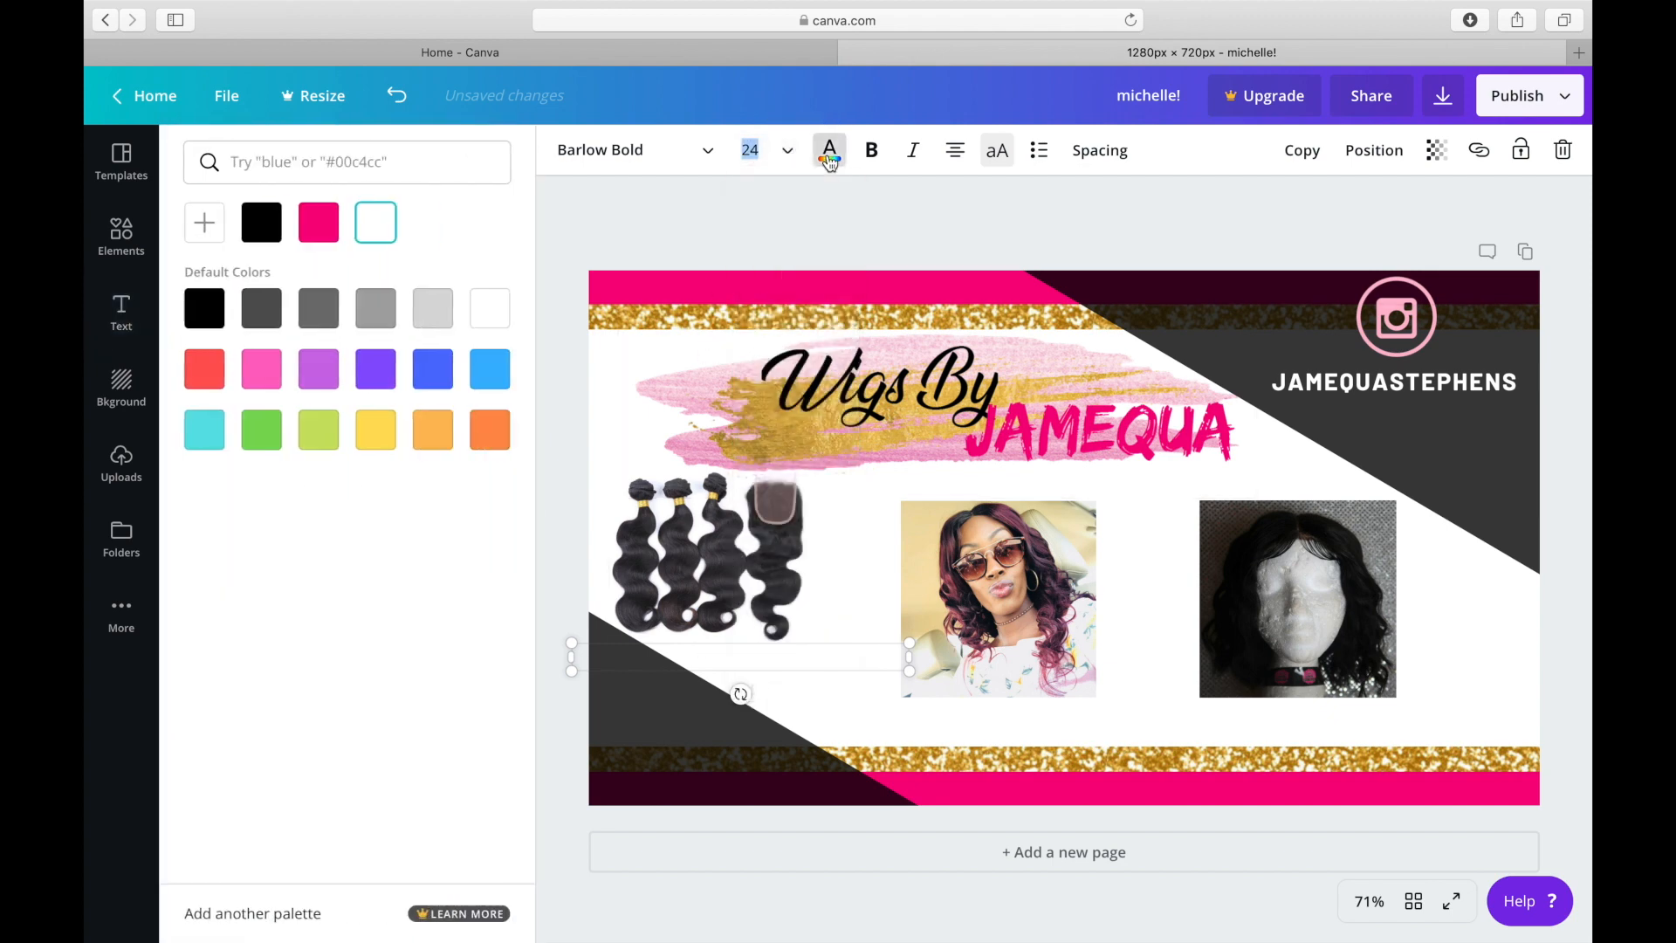
pyautogui.click(319, 222)
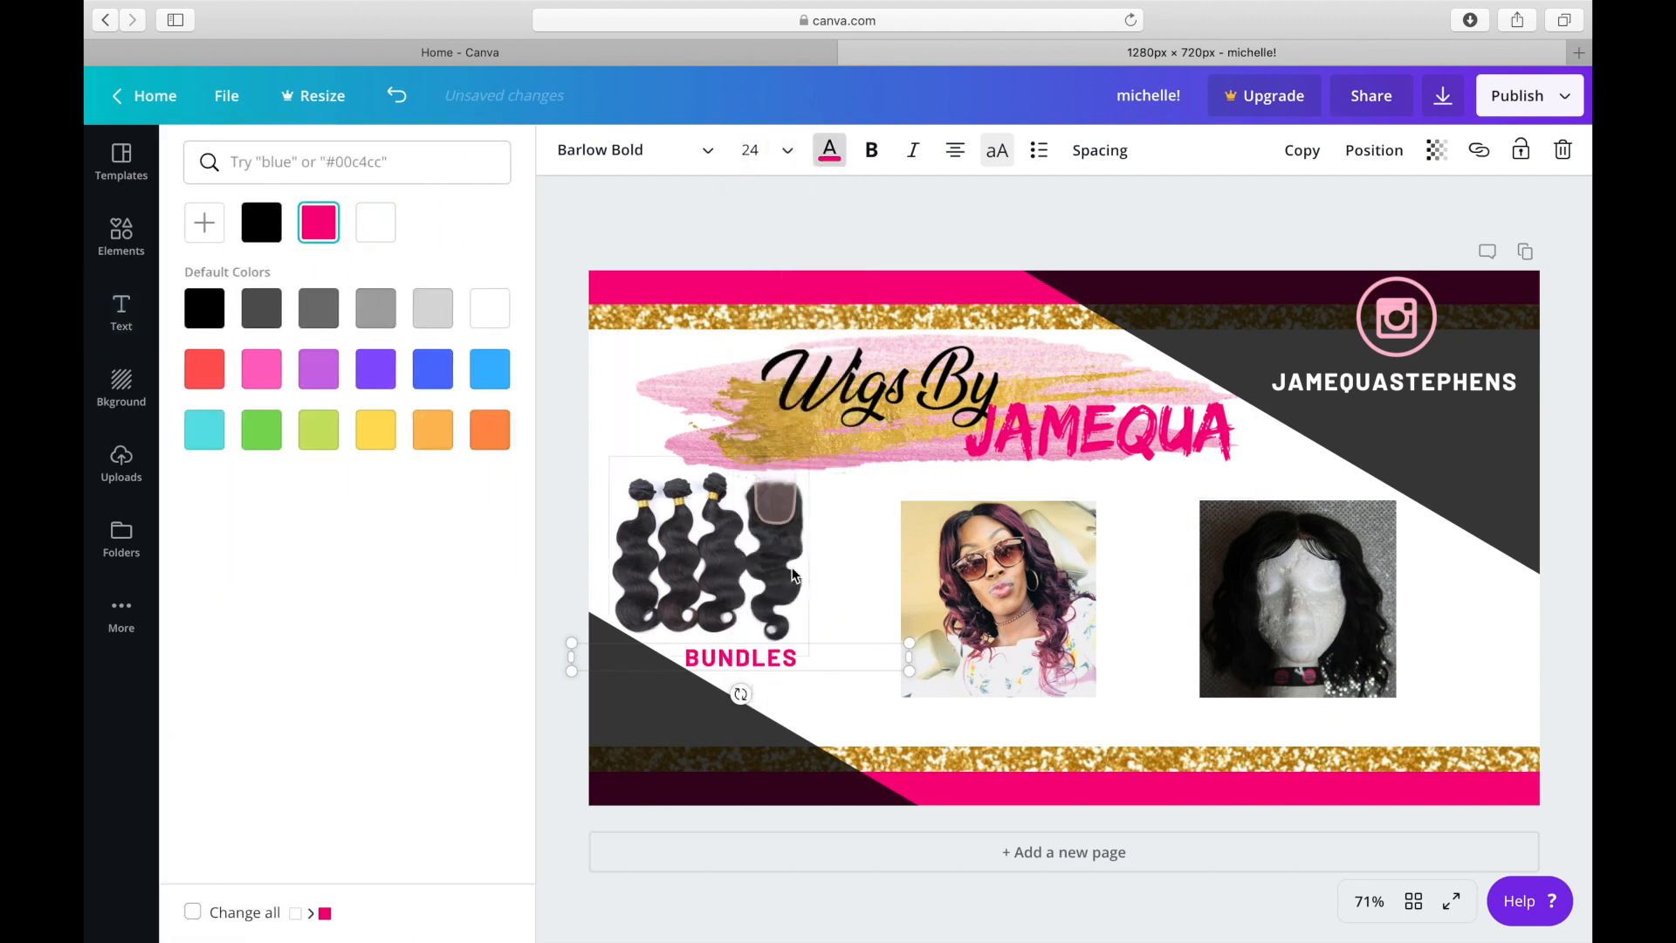
# Shift the hair bundles photo slightly right so it is centred above the BUNDLES label.
pyautogui.click(837, 563)
pyautogui.moveTo(758, 534); pyautogui.dragTo(798, 535)
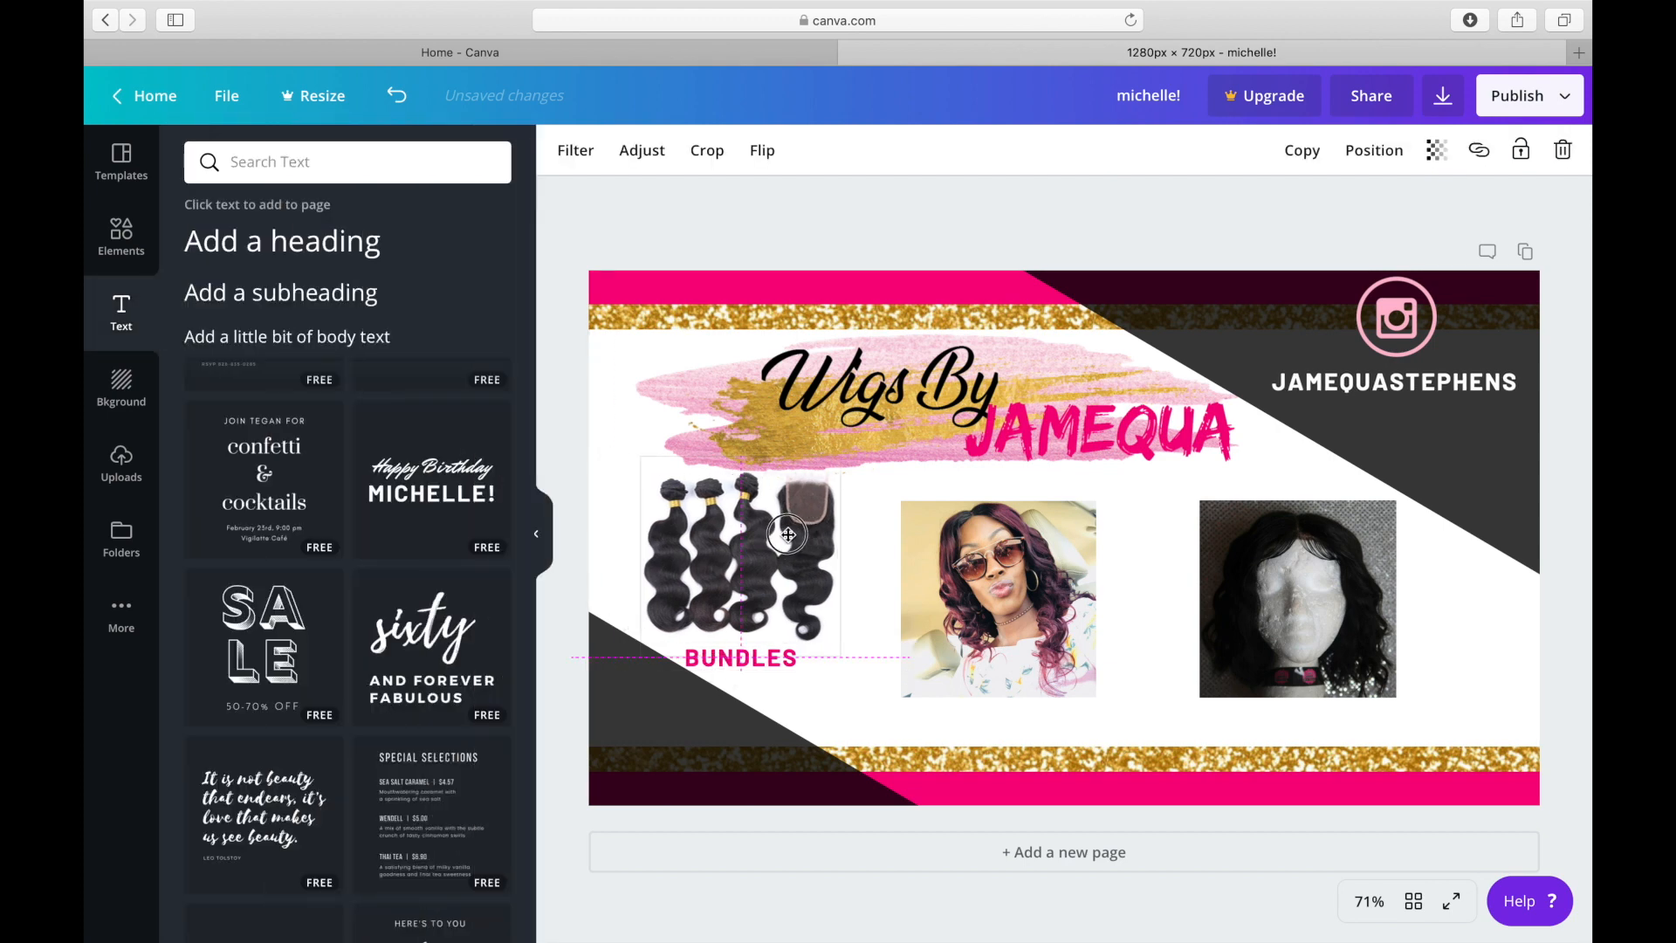
pyautogui.click(862, 533)
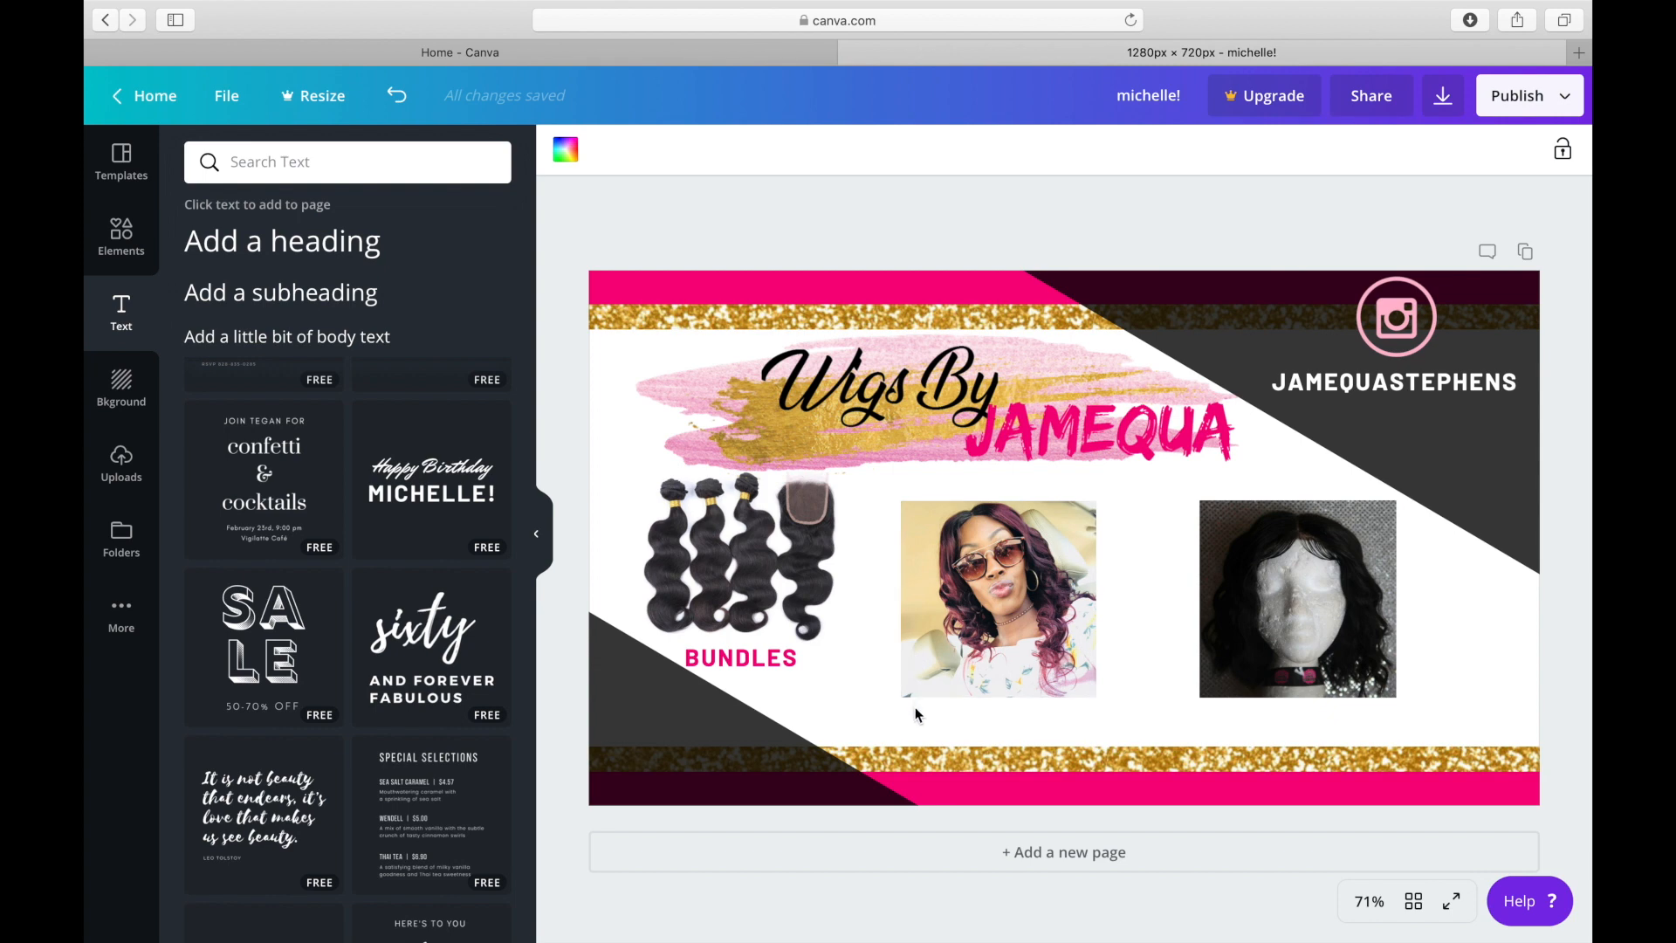
# Duplicate the pink BUNDLES label and place the copy beneath the woman's photo.
pyautogui.click(756, 670)
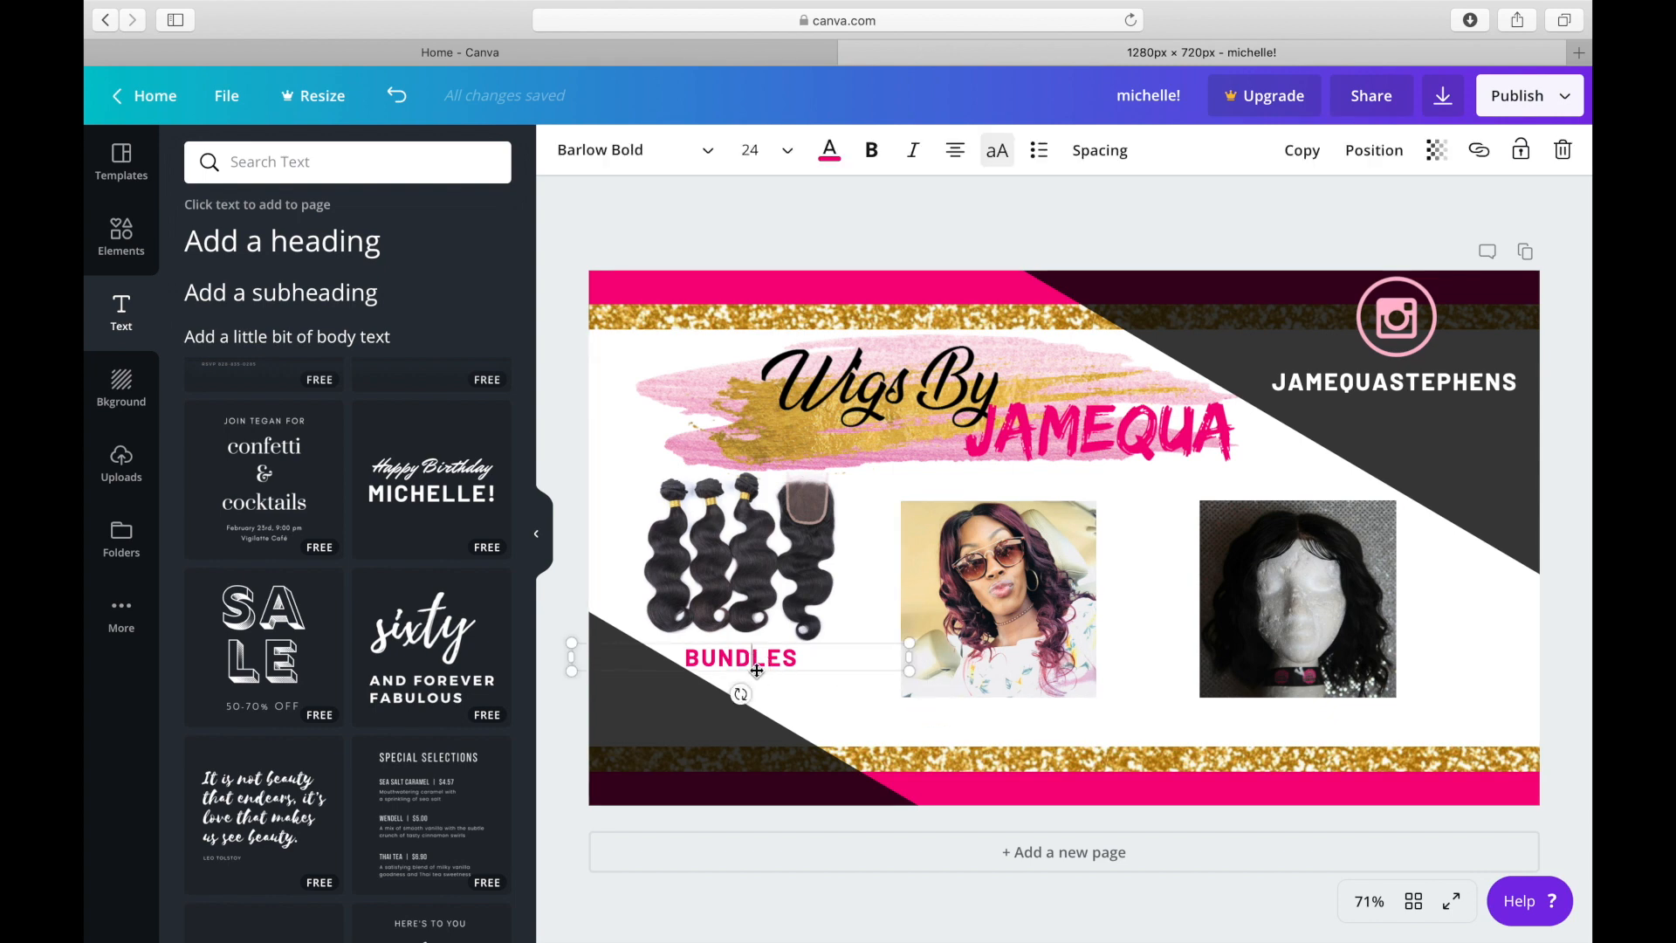
pyautogui.click(1302, 151)
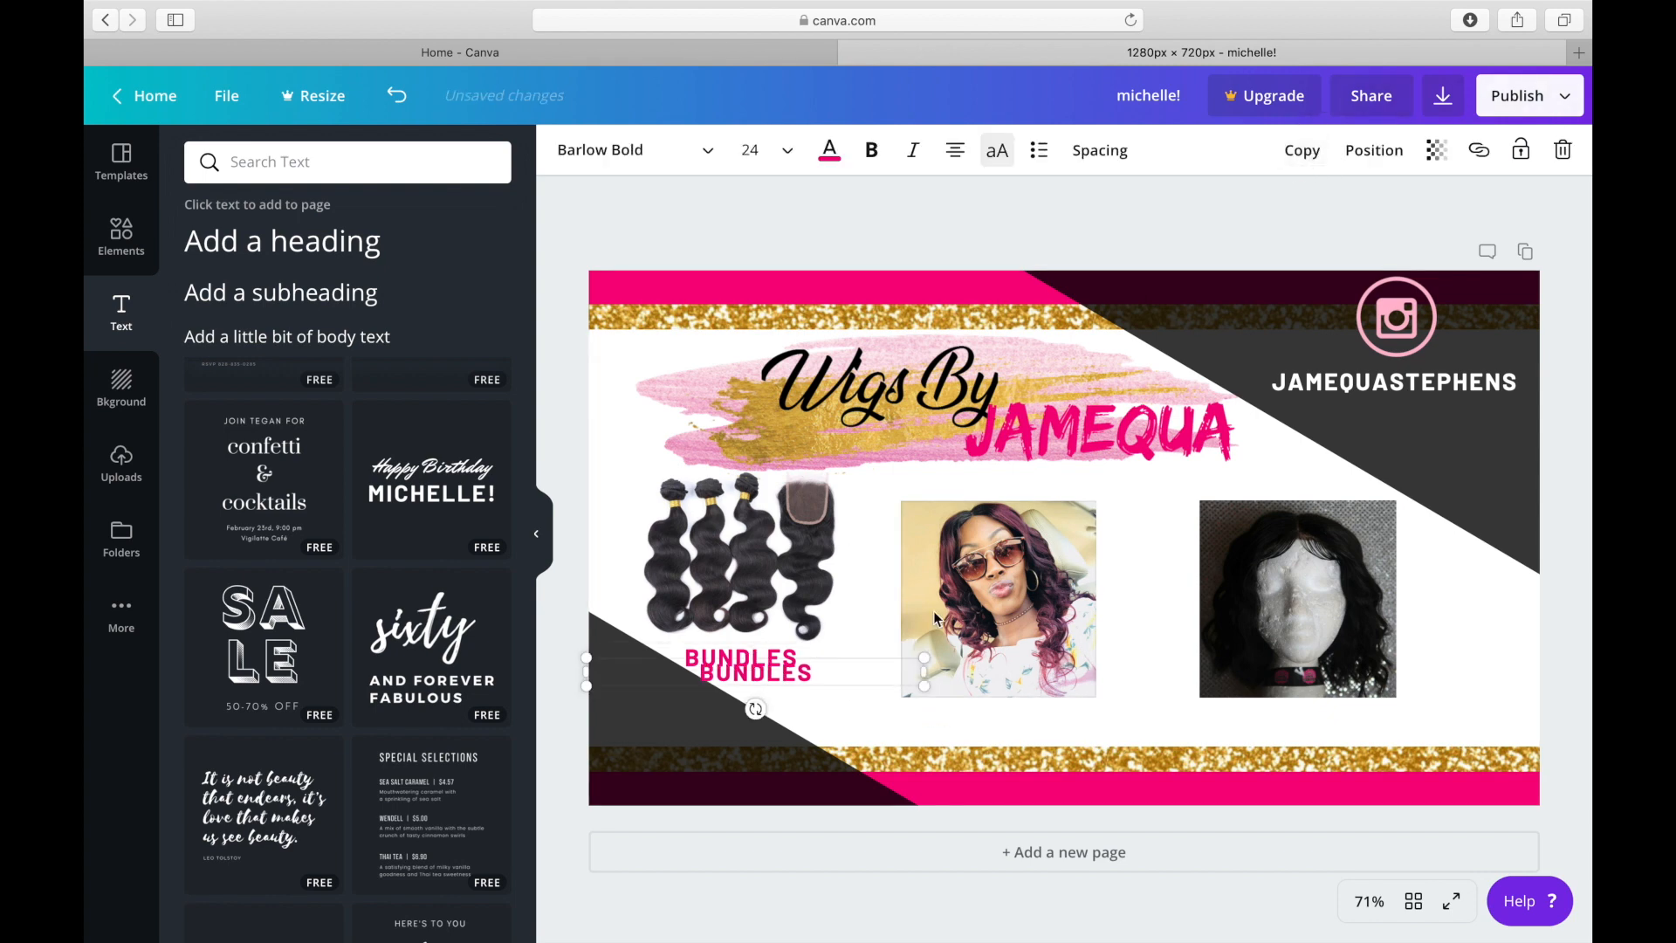
pyautogui.moveTo(882, 663); pyautogui.dragTo(1107, 704)
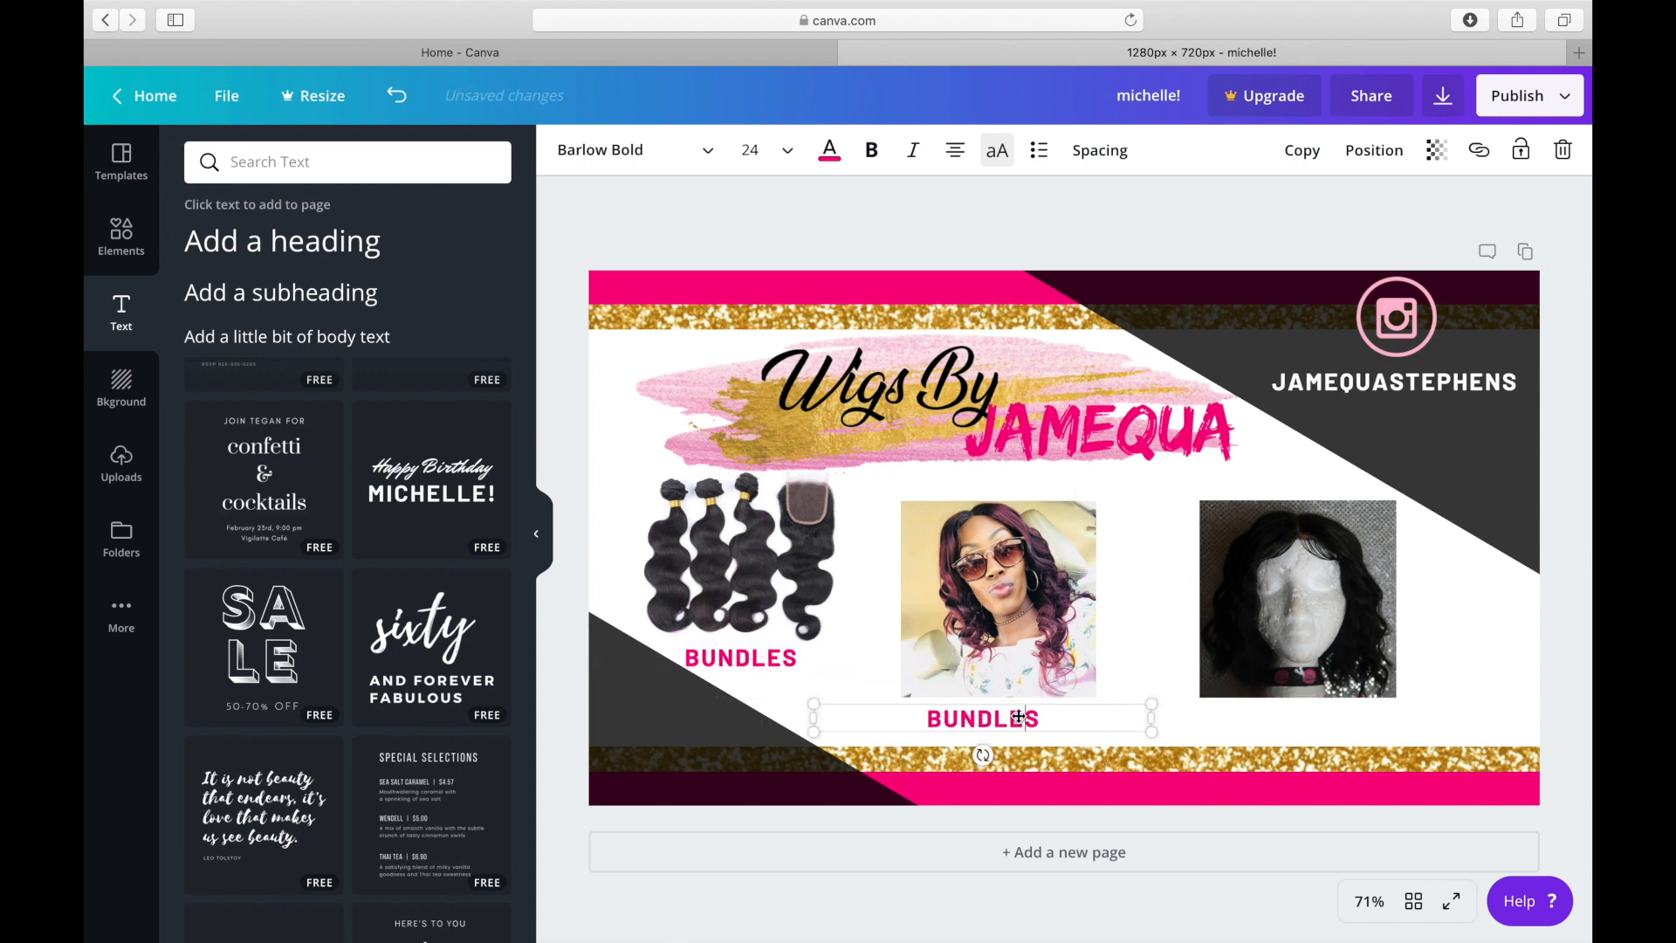
# Change the label beneath the woman's photo to "CUSTOM WIGS".
pyautogui.moveTo(1044, 718); pyautogui.dragTo(932, 730)
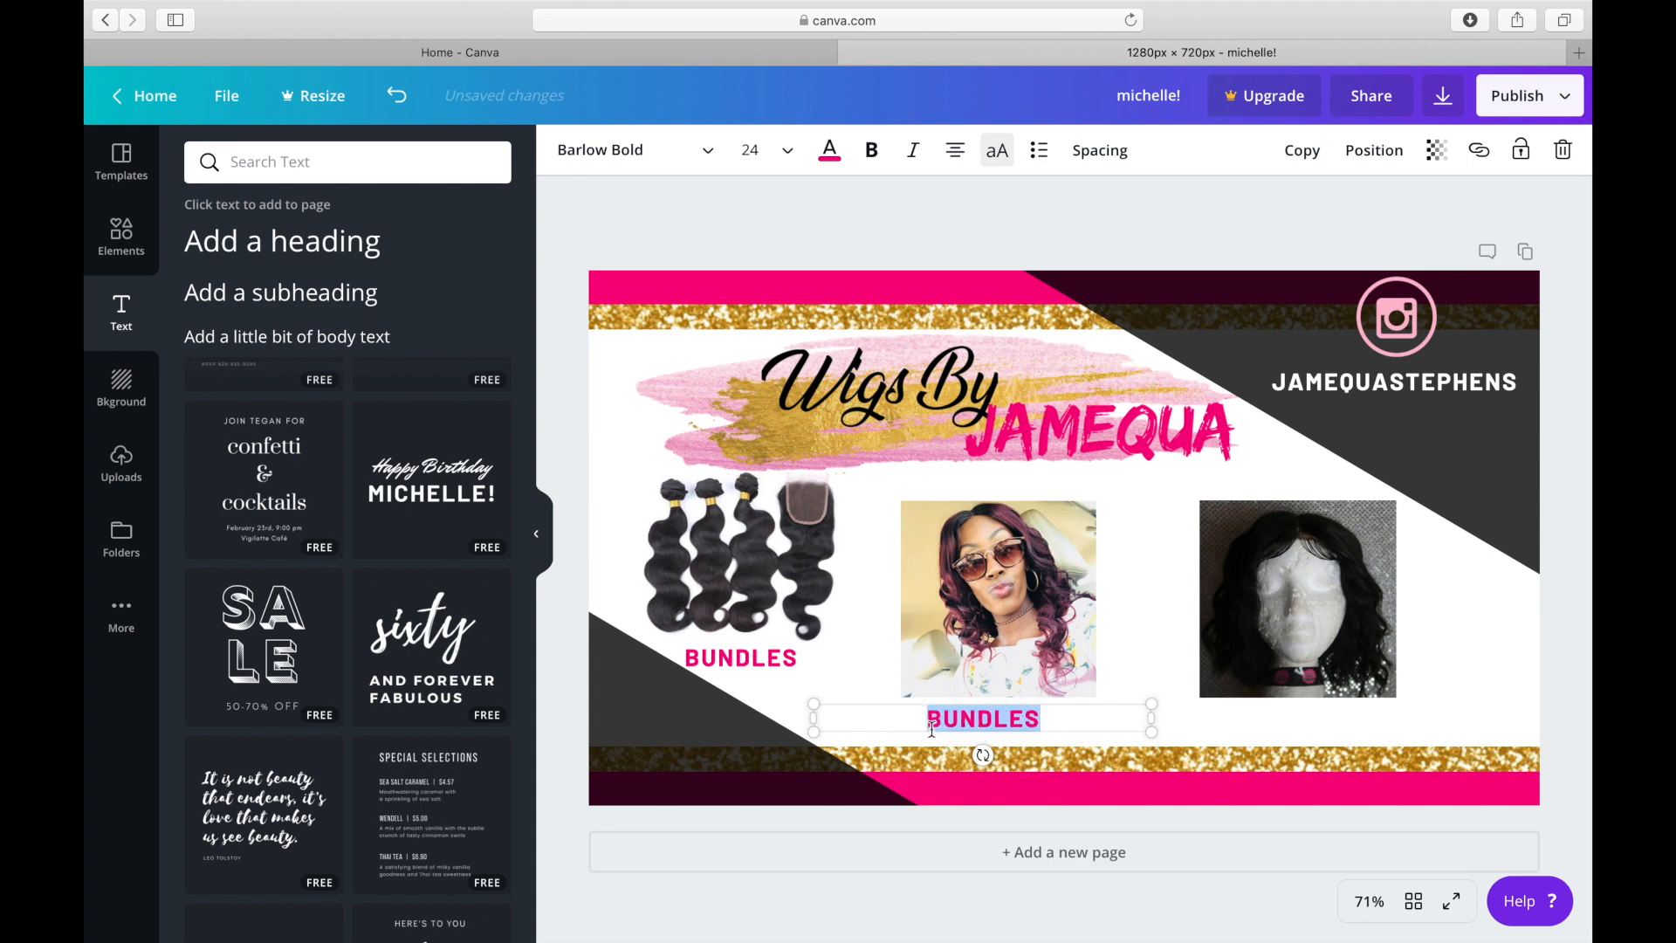
pyautogui.write('CUST')
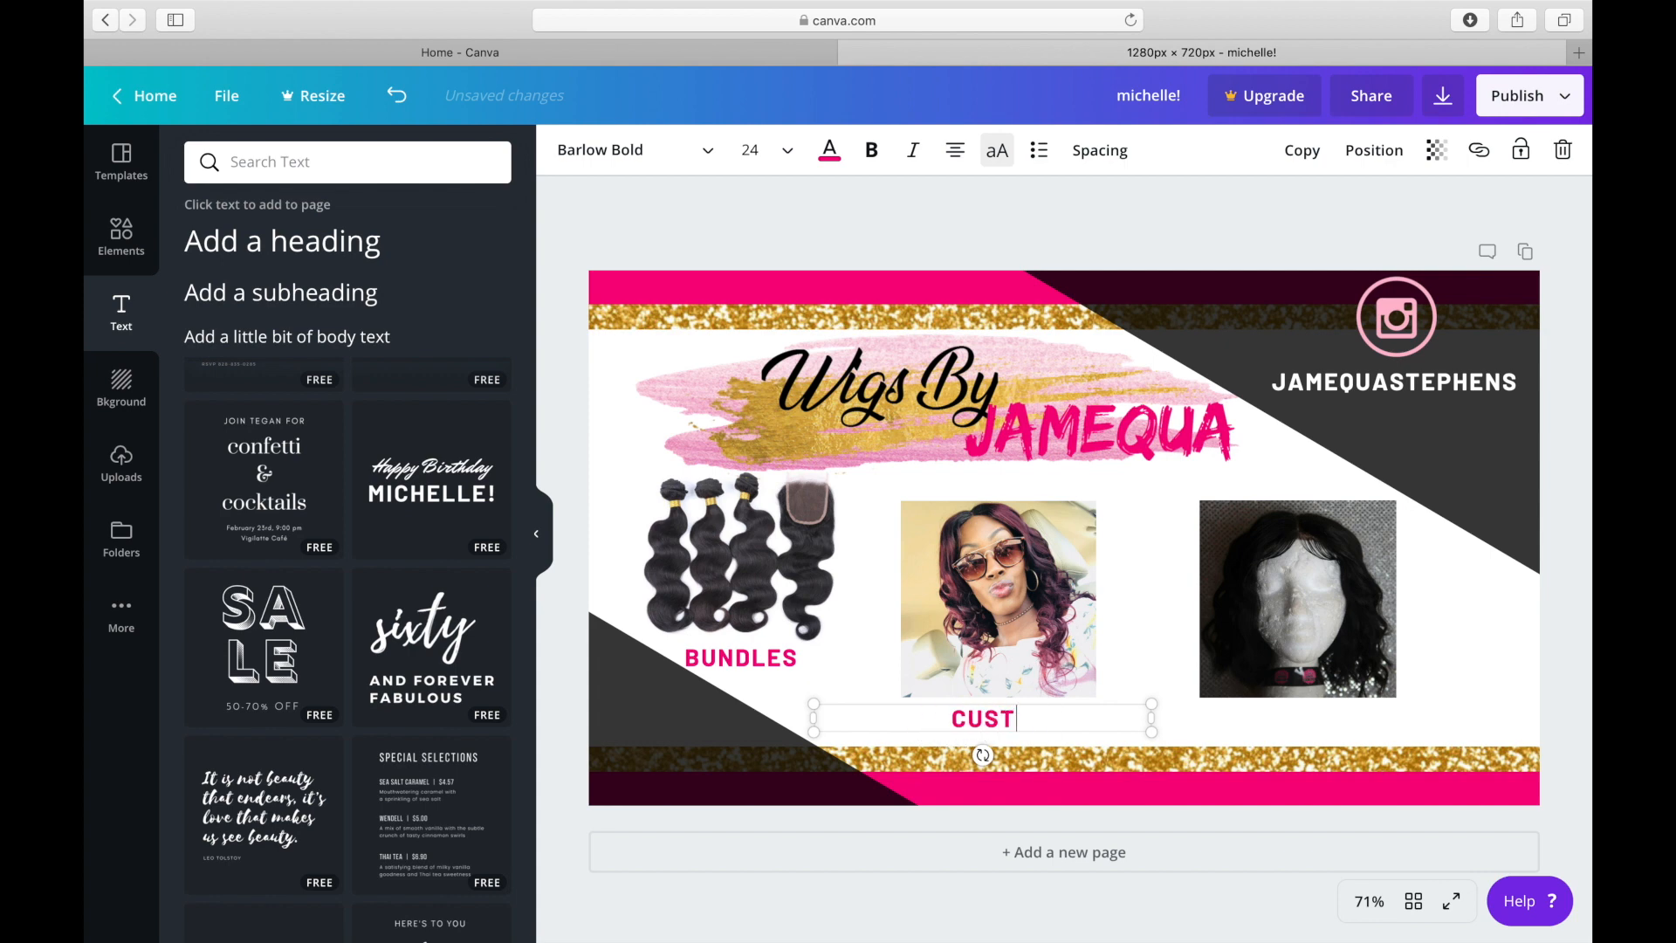
pyautogui.write('OM WIGS')
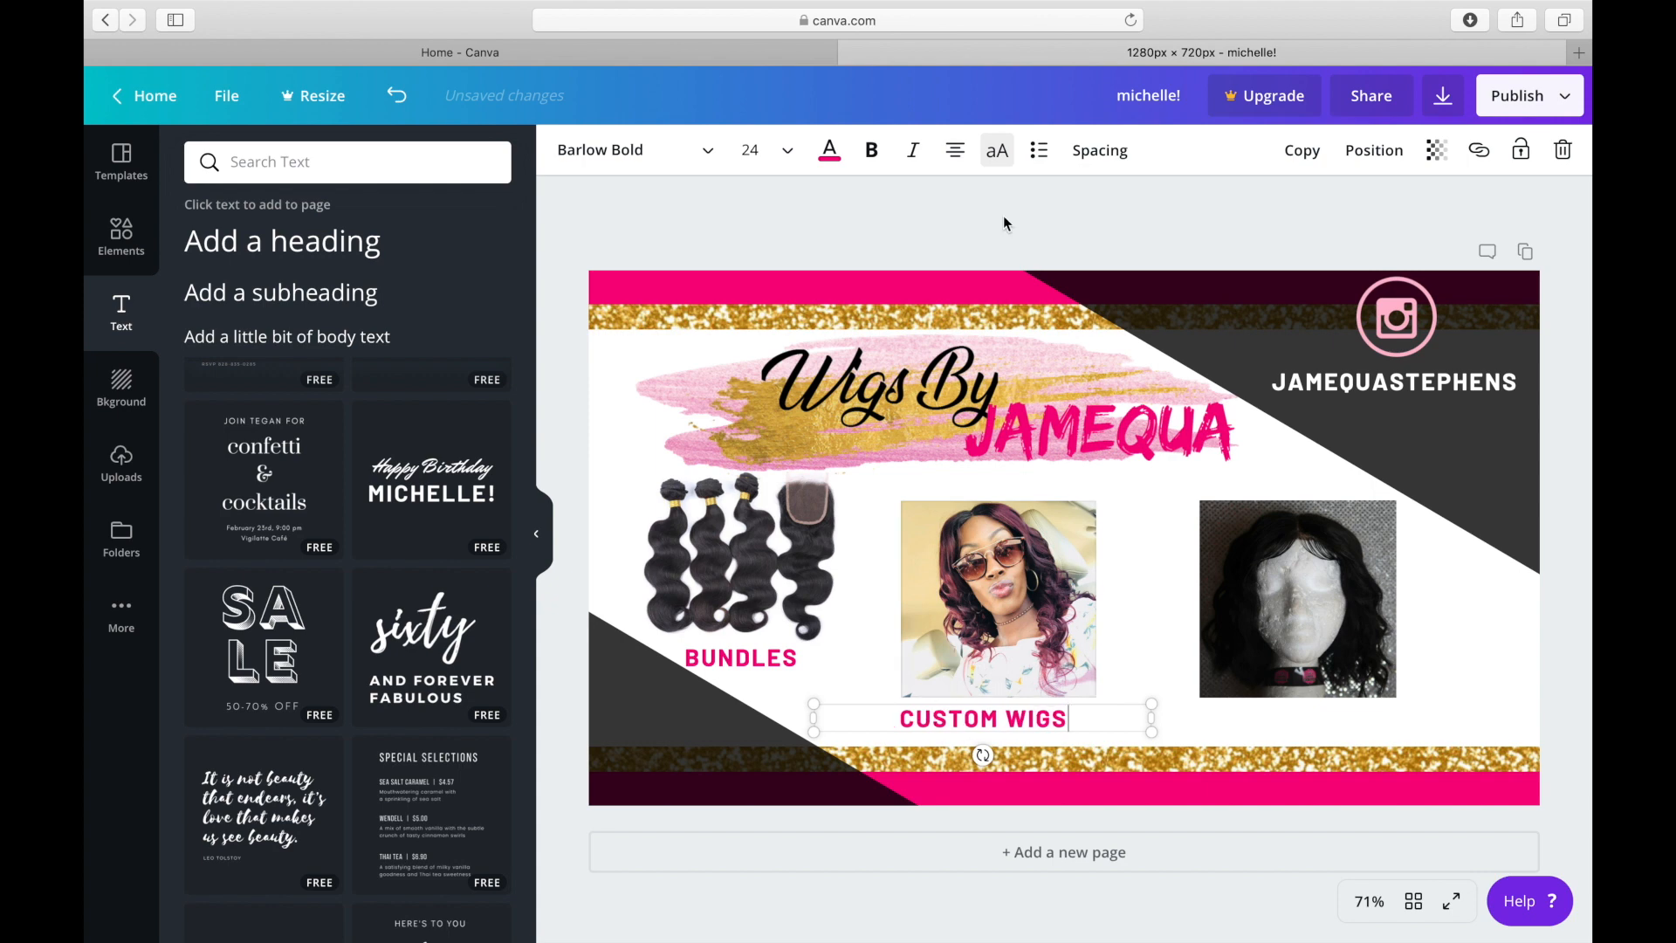
# Recolor the CUSTOM WIGS label beneath the woman's photo in black.
pyautogui.keyDown('ctrl'); pyautogui.click(826, 152); pyautogui.keyUp('ctrl')
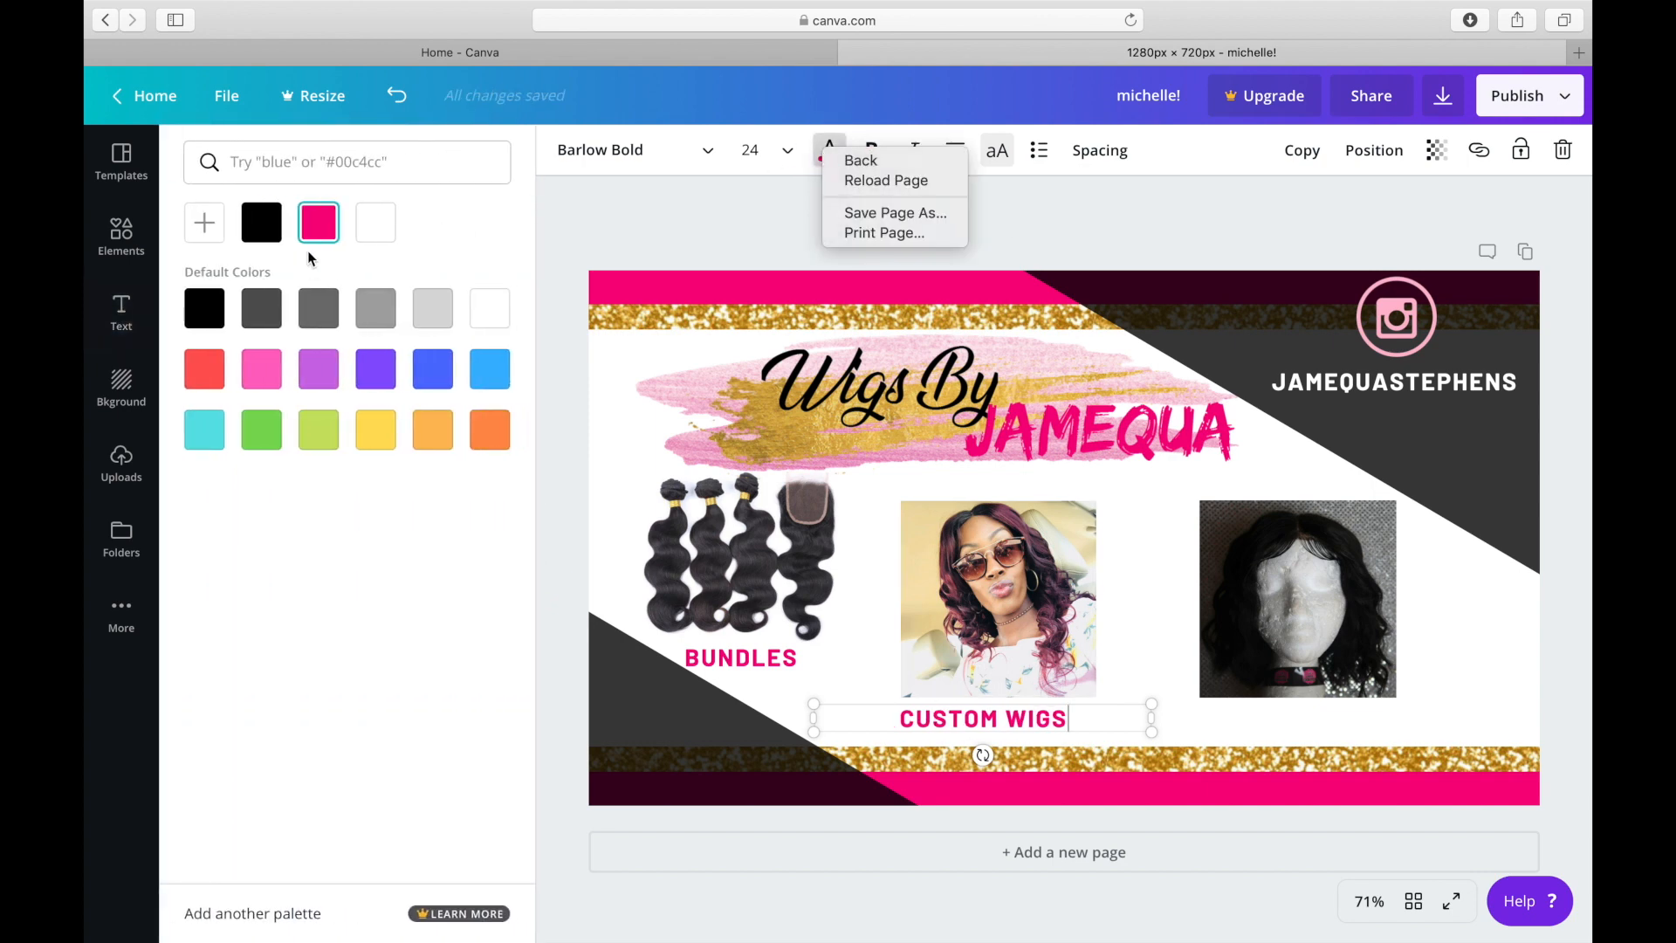
pyautogui.click(281, 232)
pyautogui.click(268, 238)
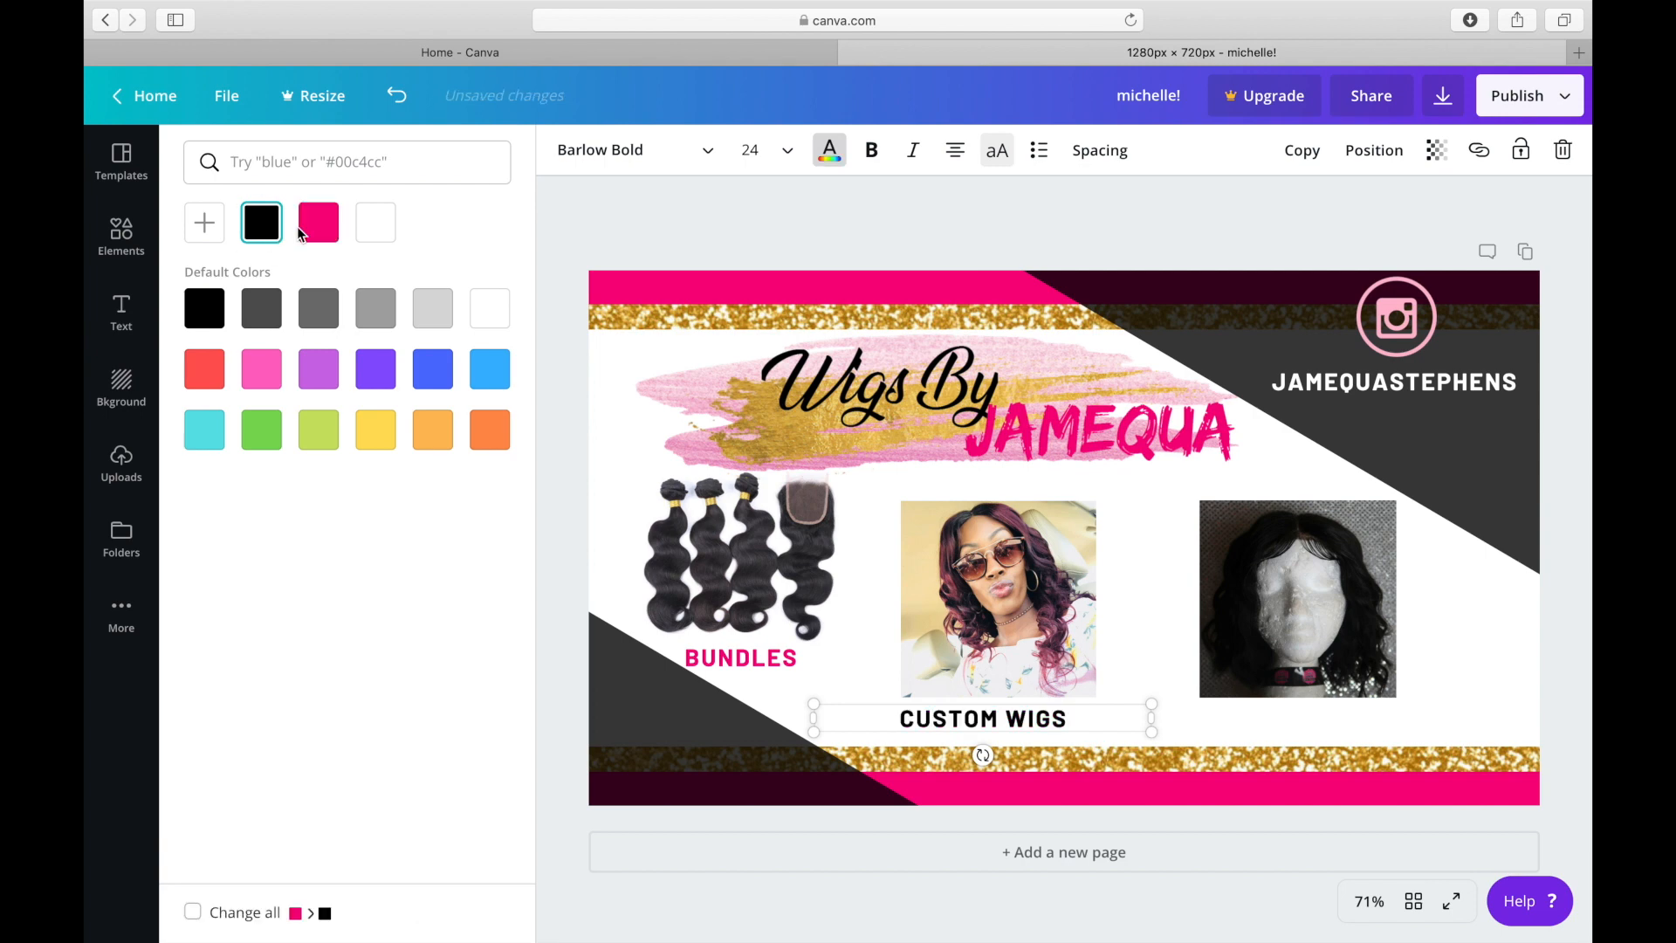
# Duplicate the black CUSTOM WIGS label and place the copy beneath the mannequin wig photo.
pyautogui.click(1302, 151)
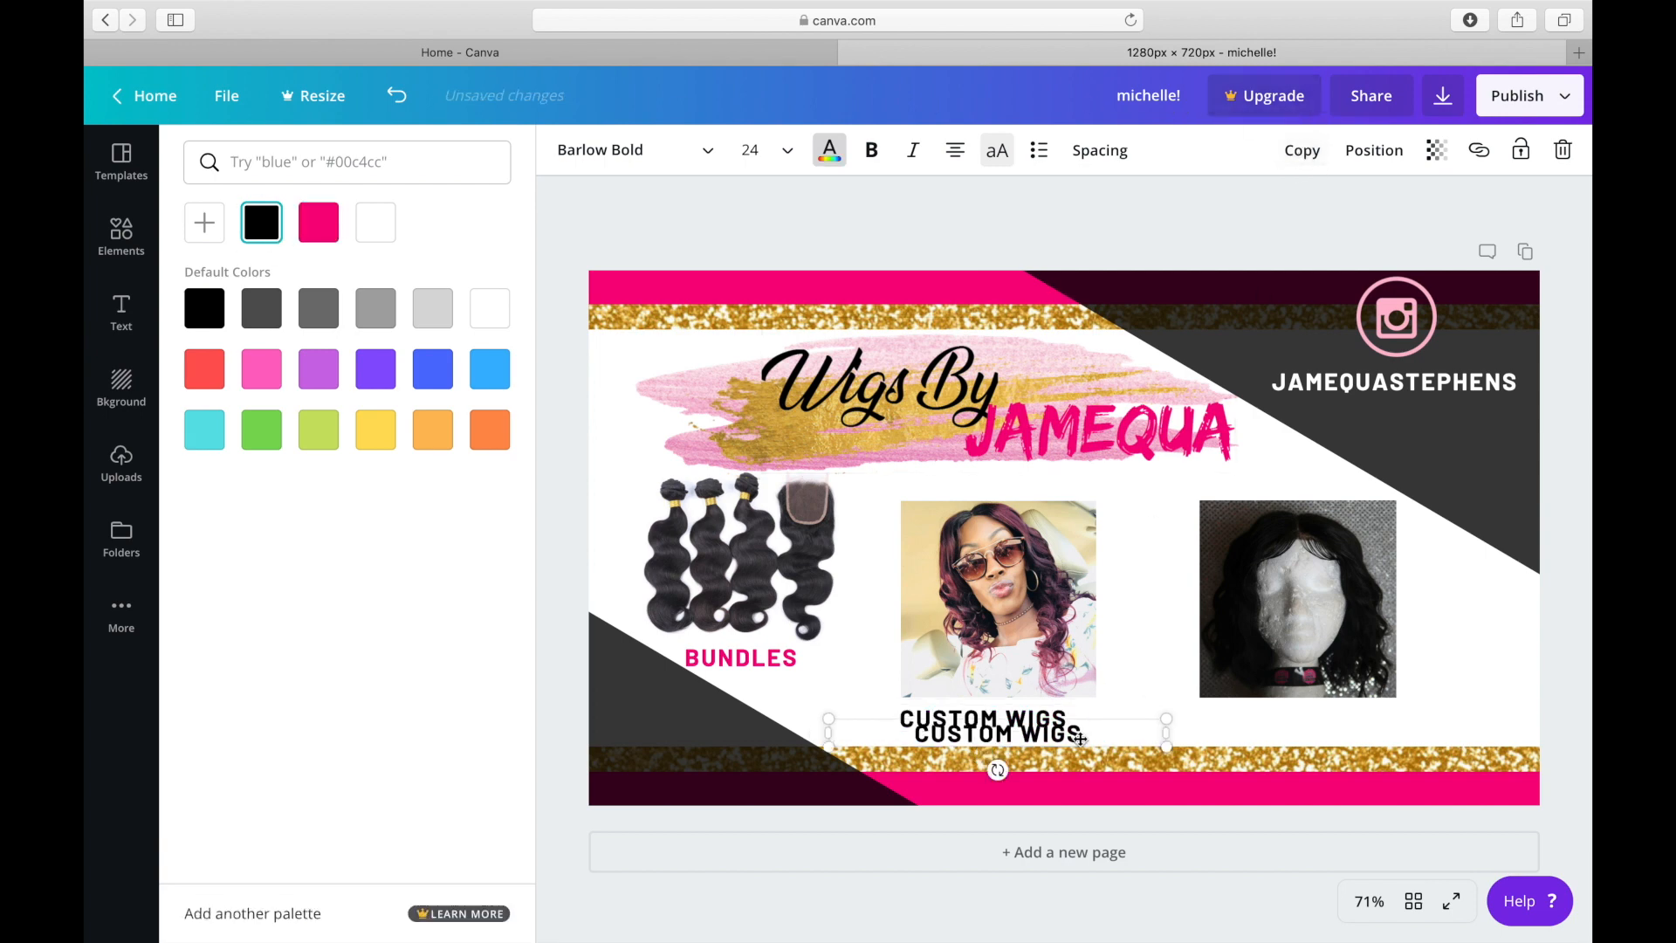
pyautogui.rightClick(1135, 723)
pyautogui.click(1124, 722)
pyautogui.moveTo(1156, 722); pyautogui.dragTo(1213, 721)
# Change the label beneath the mannequin wig photo to "REFURBISH WIGS" and recolor it in the design's hot pink.
pyautogui.click(1384, 717)
pyautogui.write('RE')
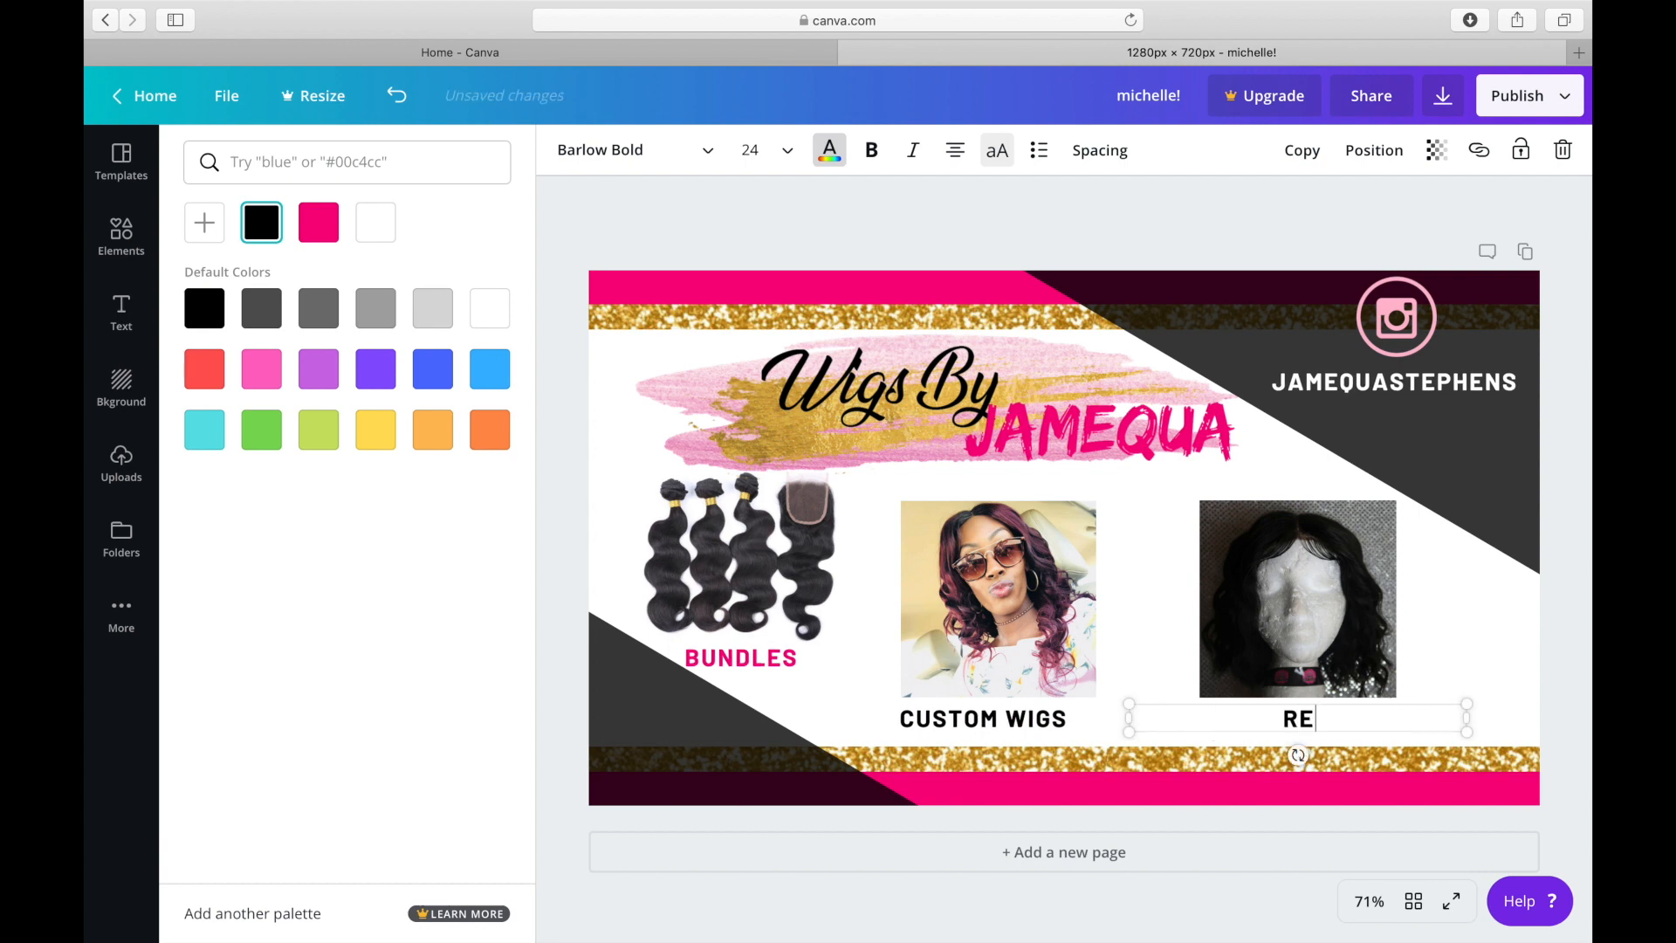
pyautogui.write('FURBIS')
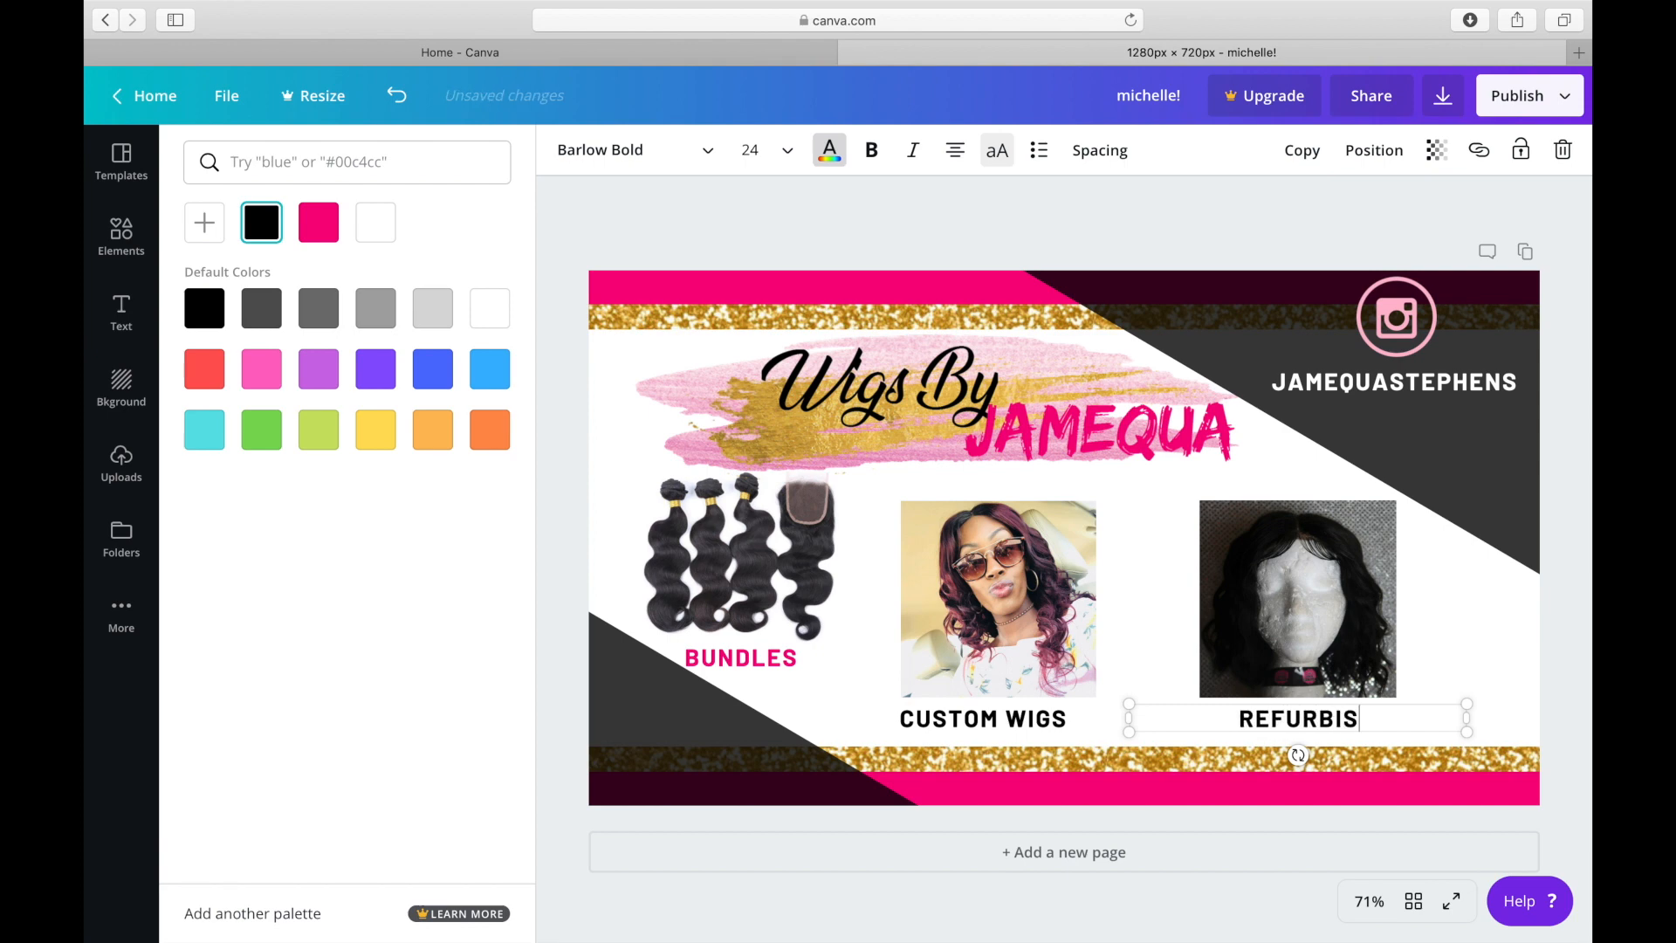
pyautogui.write('H WIGS')
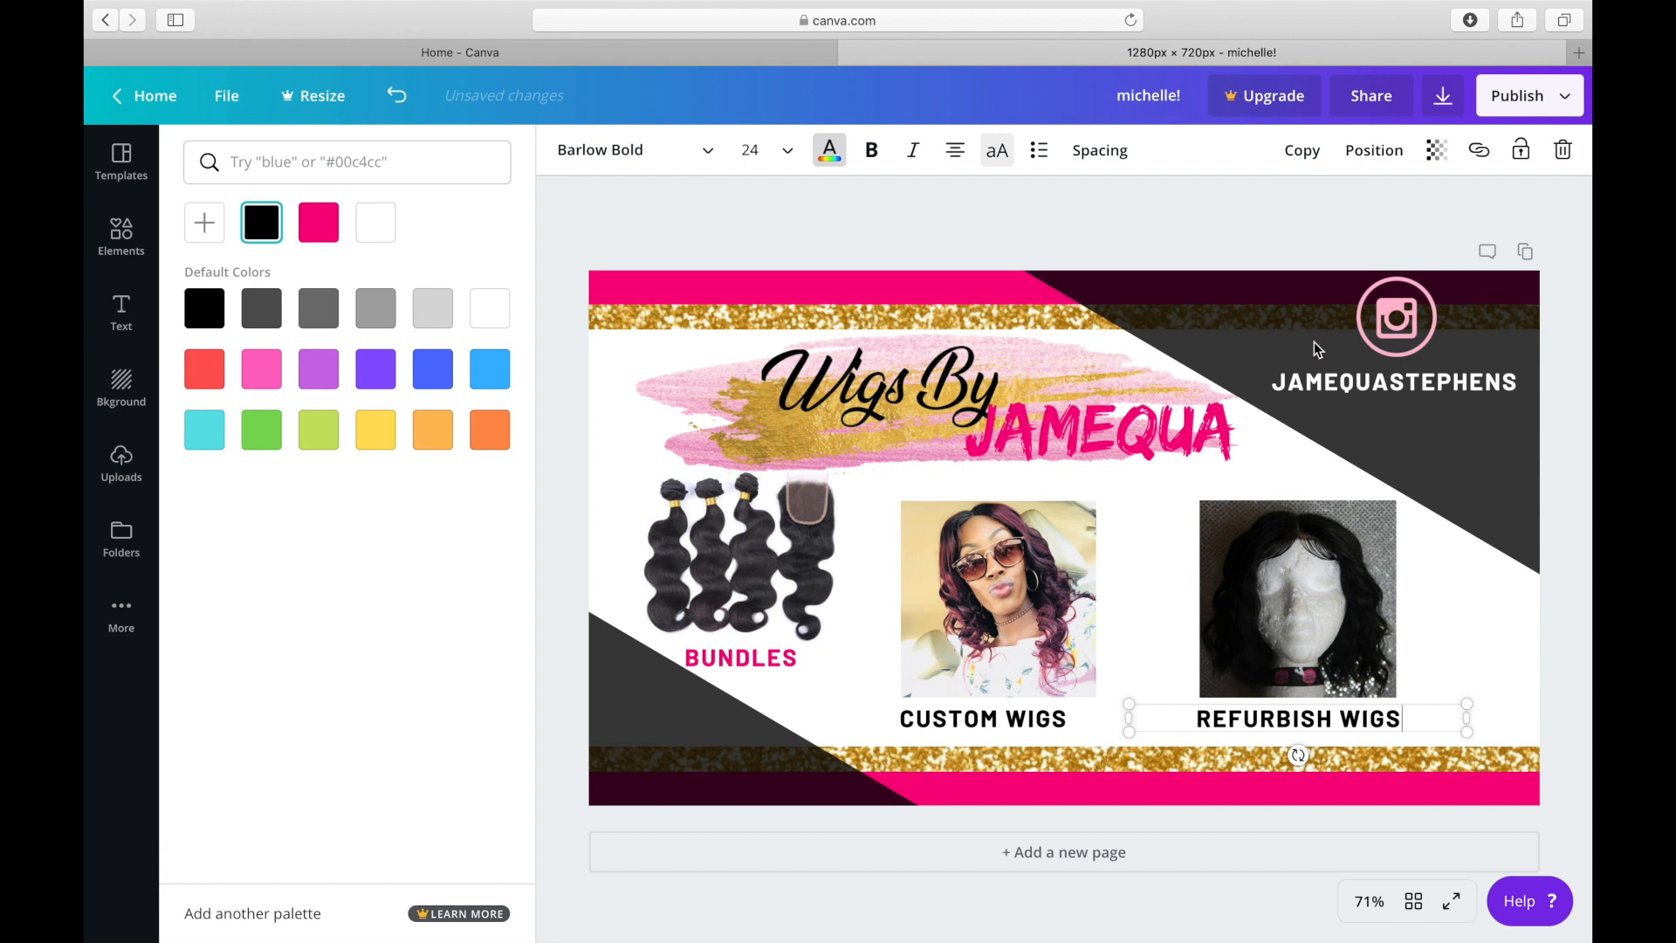
pyautogui.click(320, 236)
pyautogui.click(804, 198)
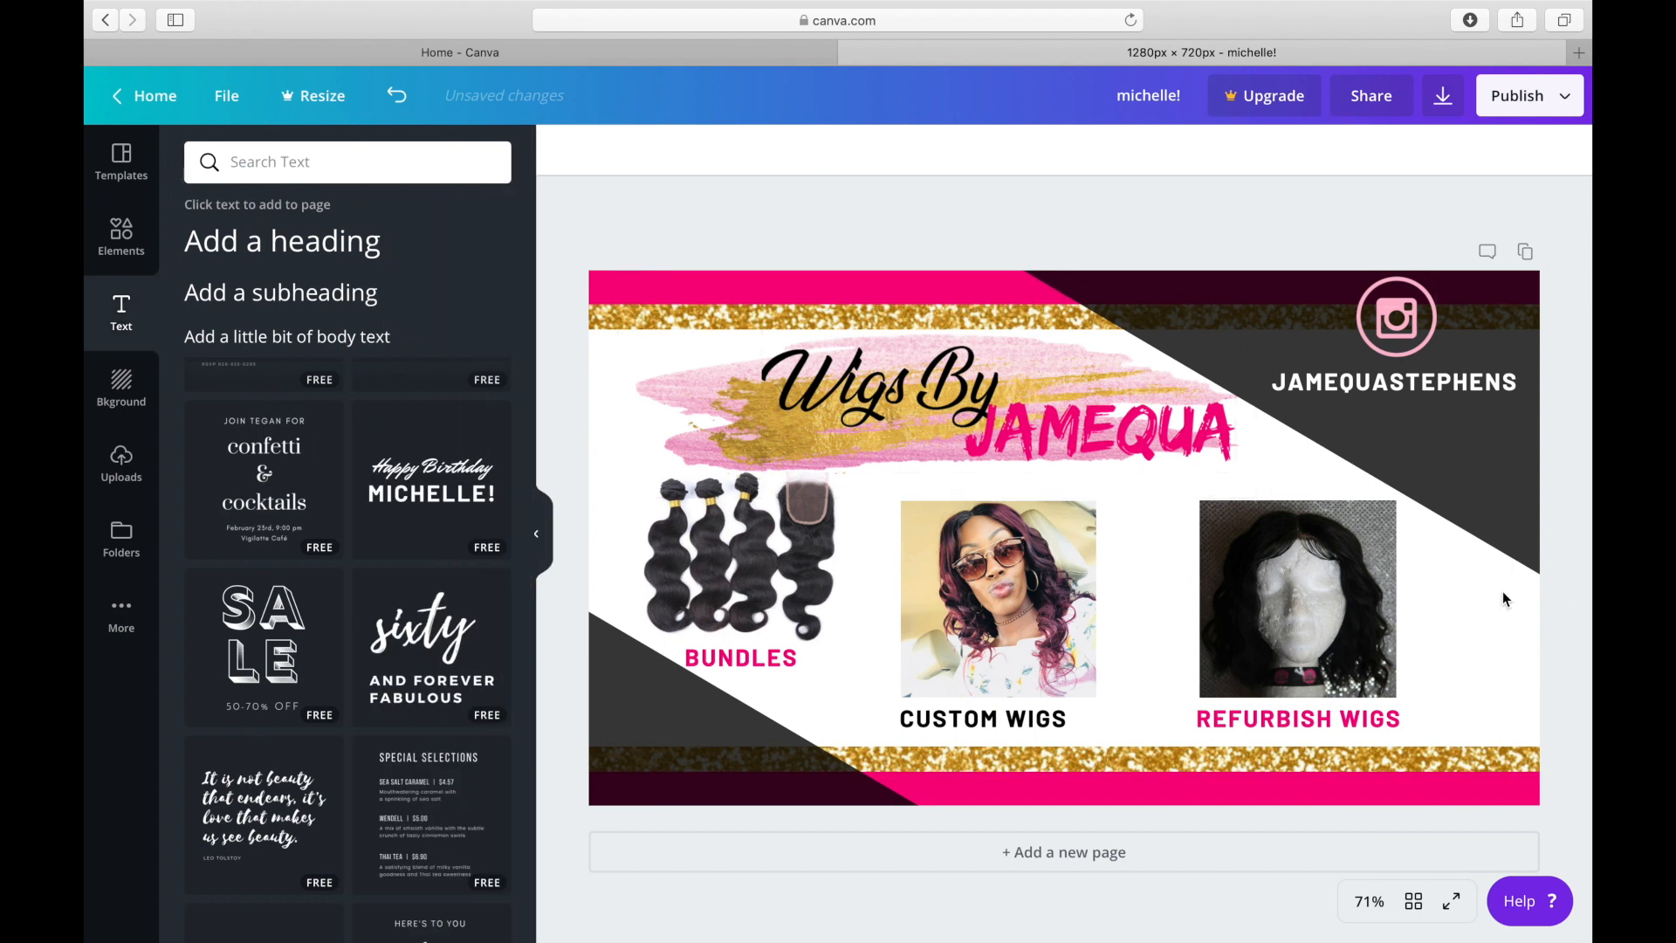
# Download the finished flyer as a PNG image.
pyautogui.click(1544, 101)
pyautogui.click(1375, 204)
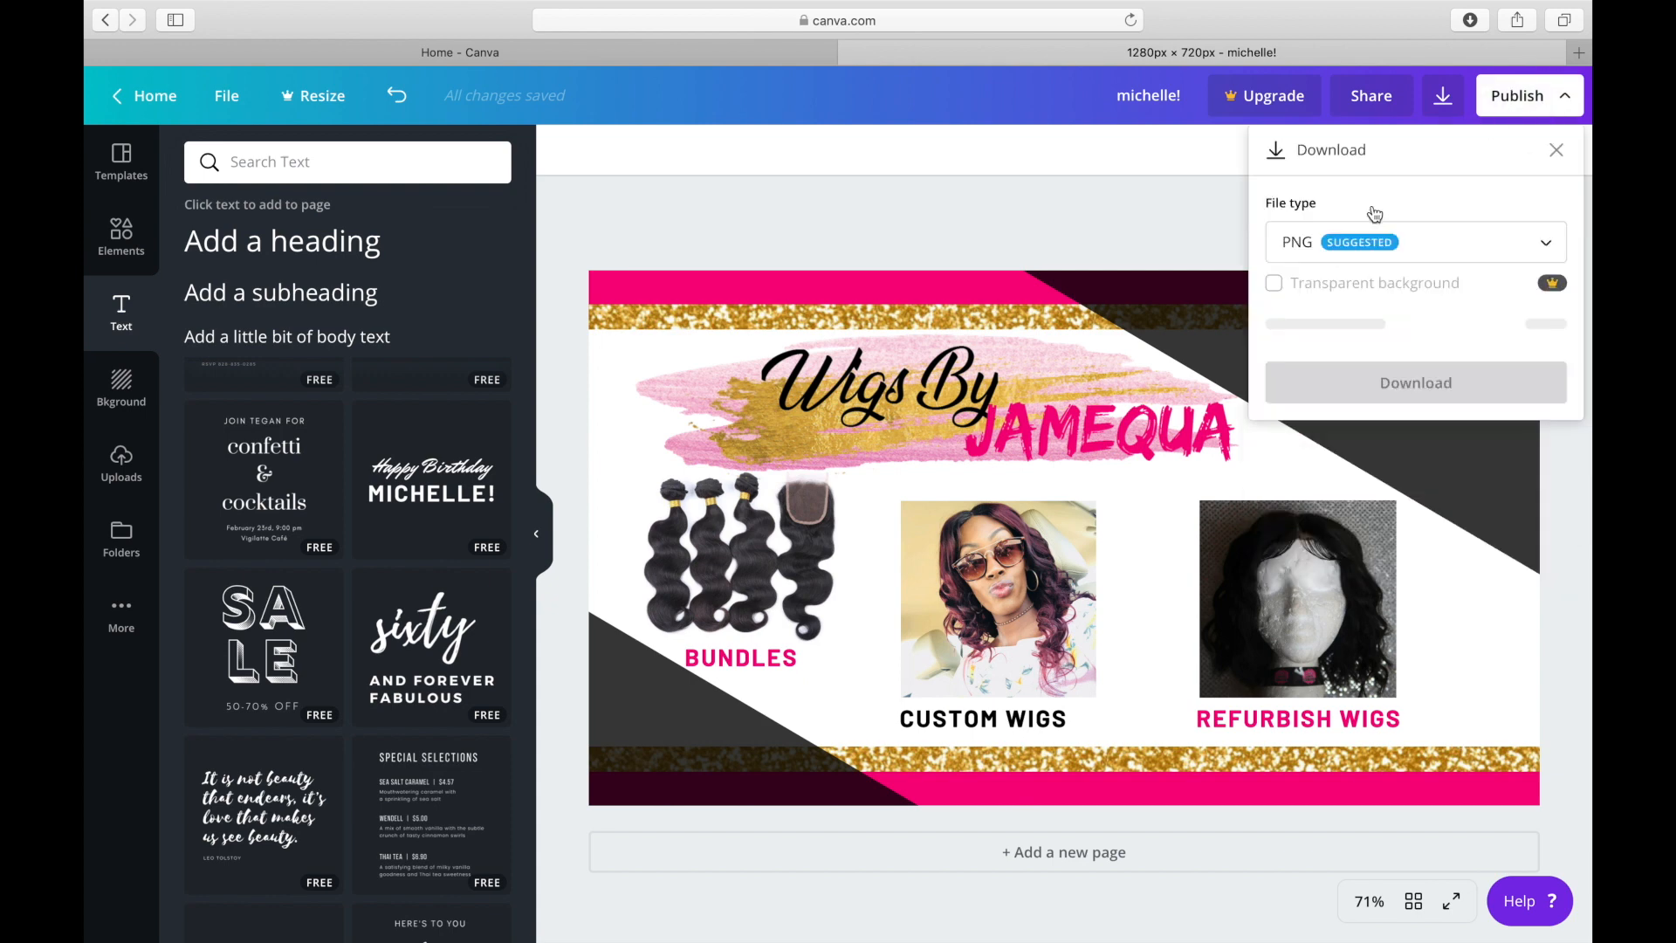
pyautogui.click(1379, 243)
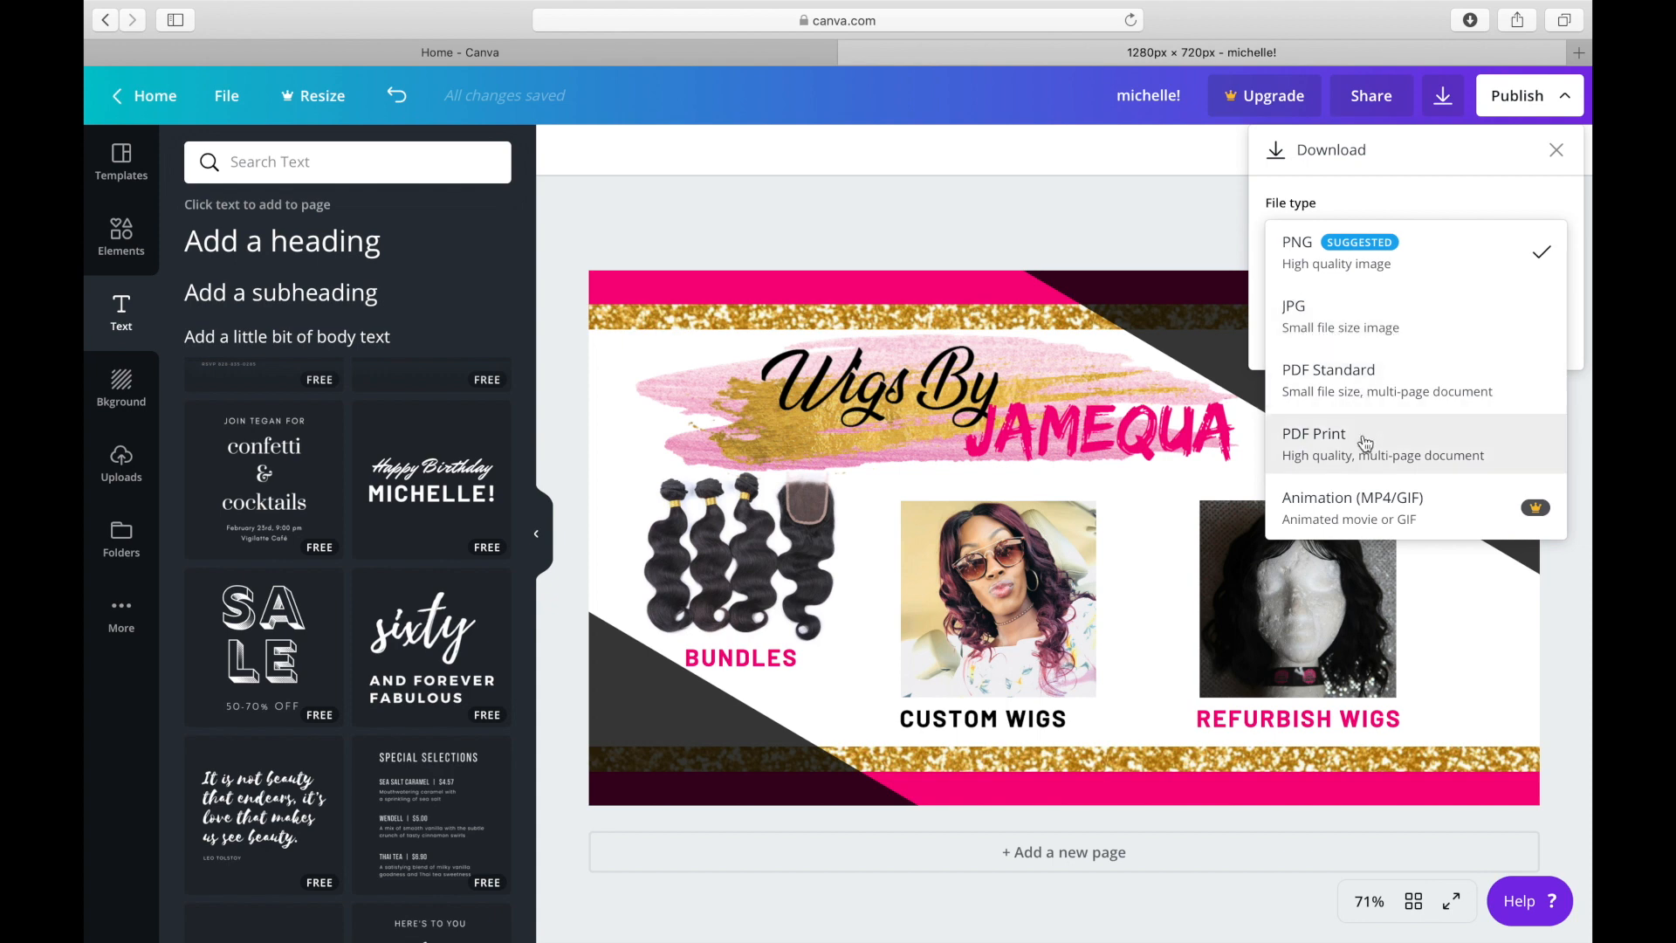
pyautogui.click(1365, 269)
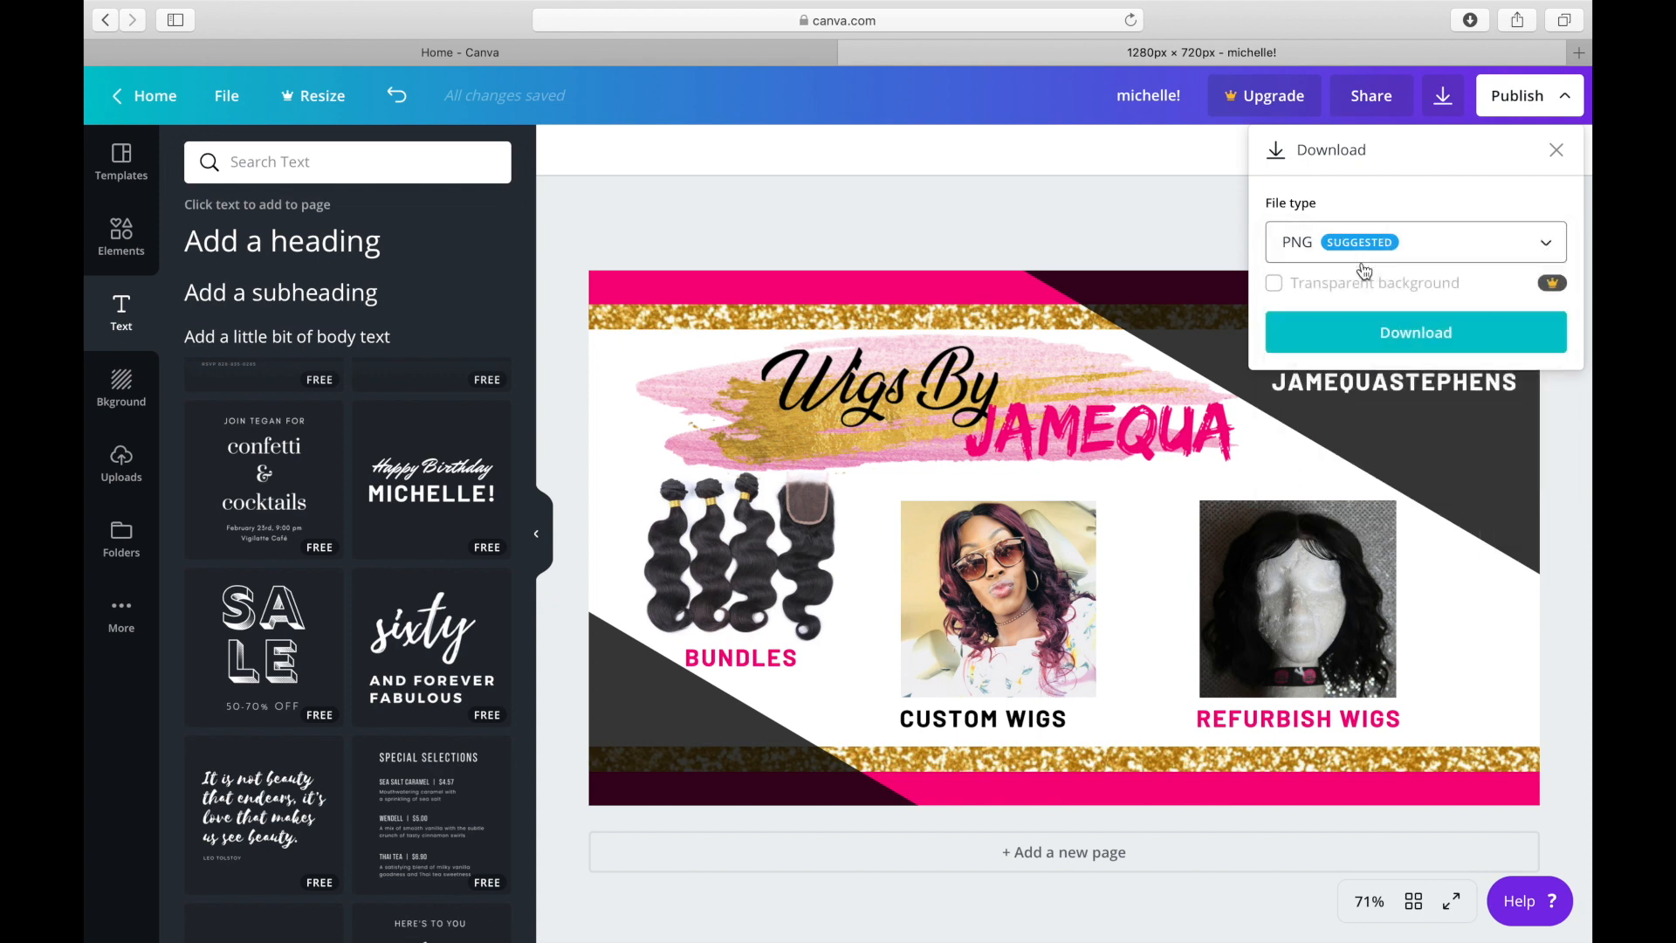
pyautogui.click(1393, 346)
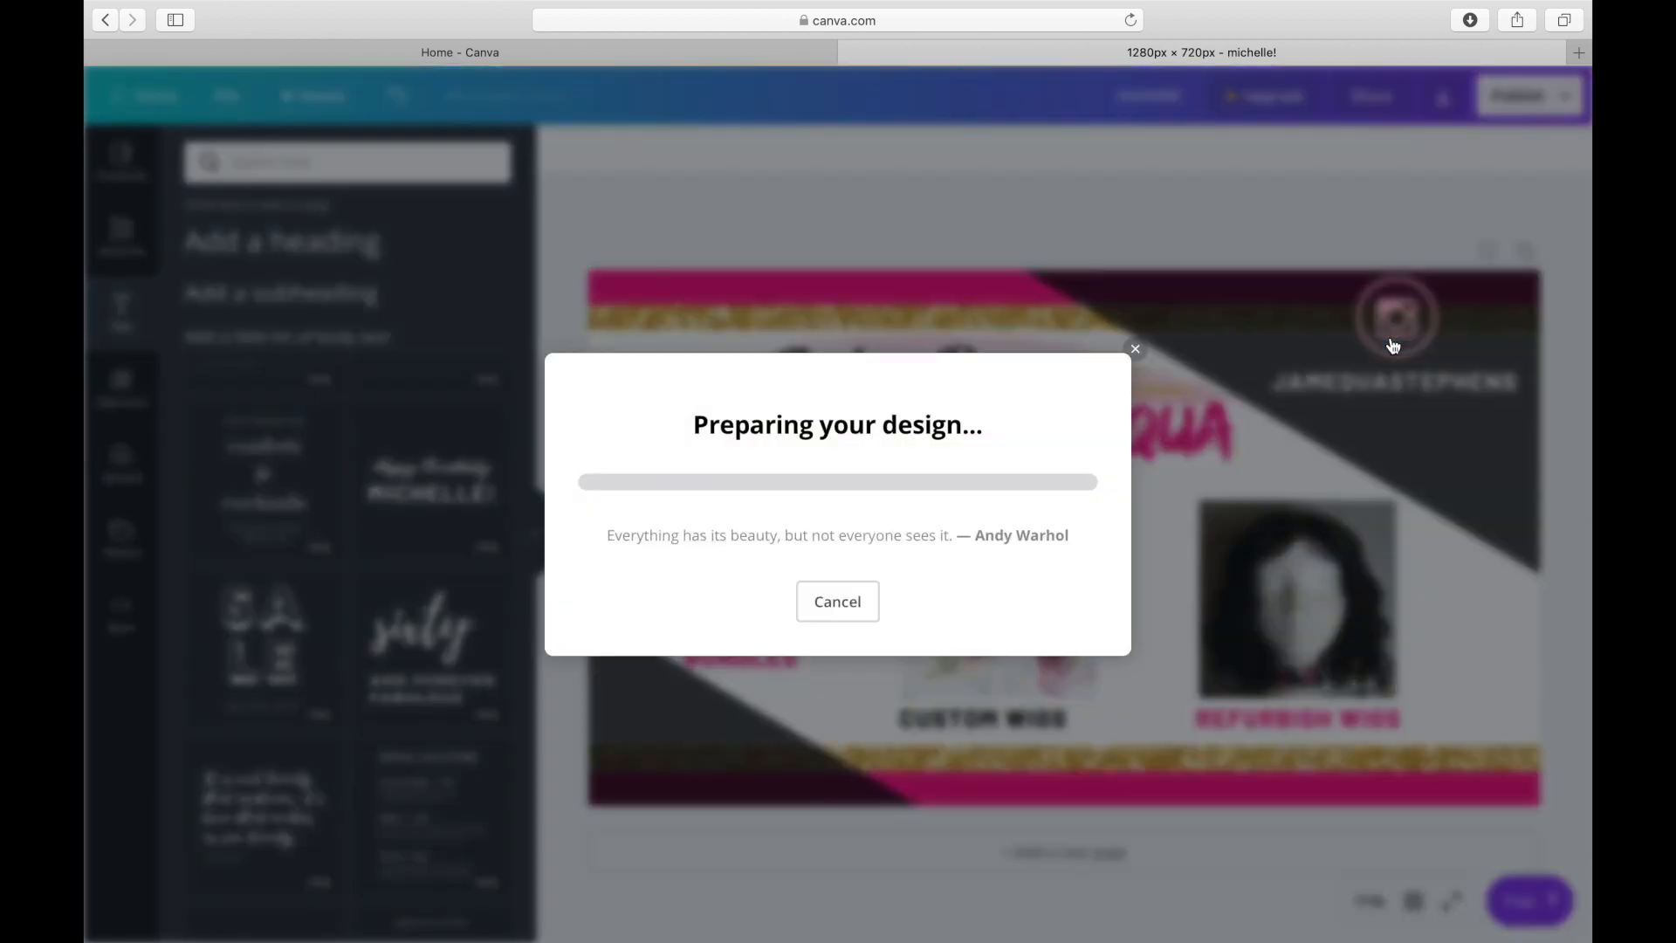